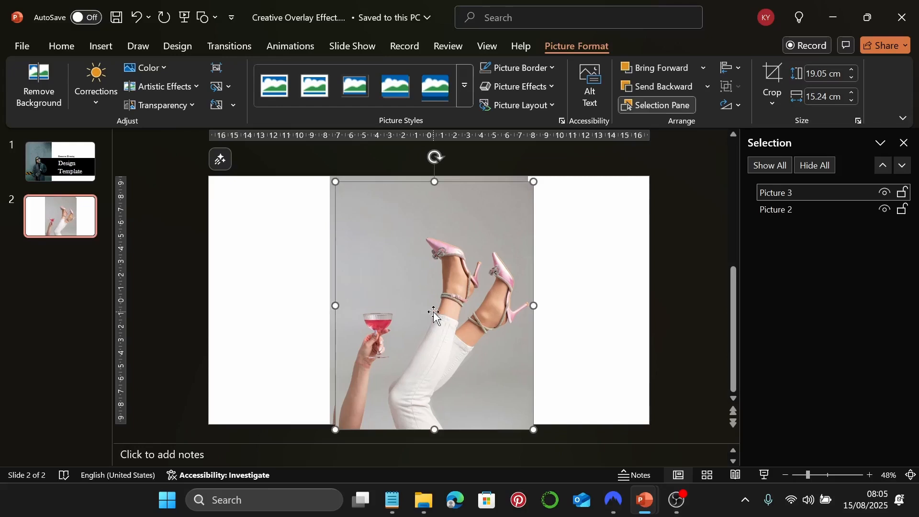
Nudge the legs photo slightly up-left and begin removing its background
{"action": "left_click_drag", "start_coordinate": [434, 313], "coordinate": [428, 306]}
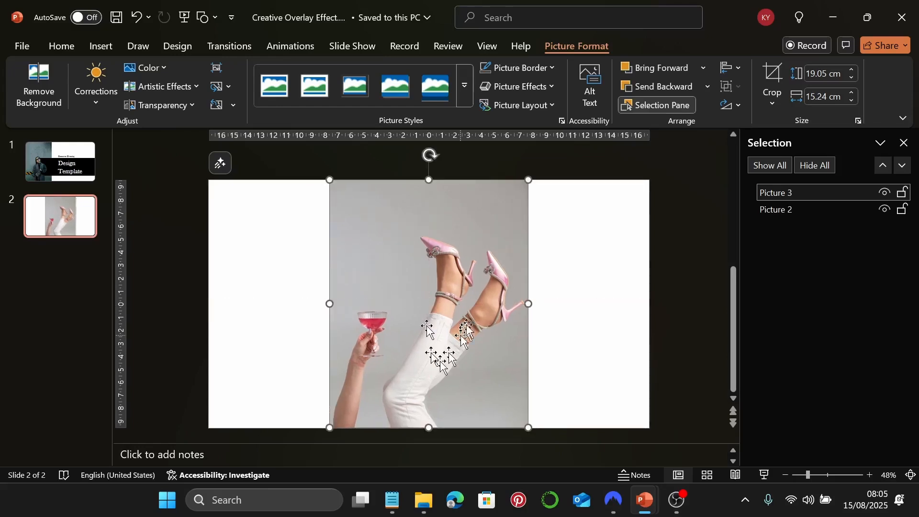
{"action": "left_click", "coordinate": [38, 87]}
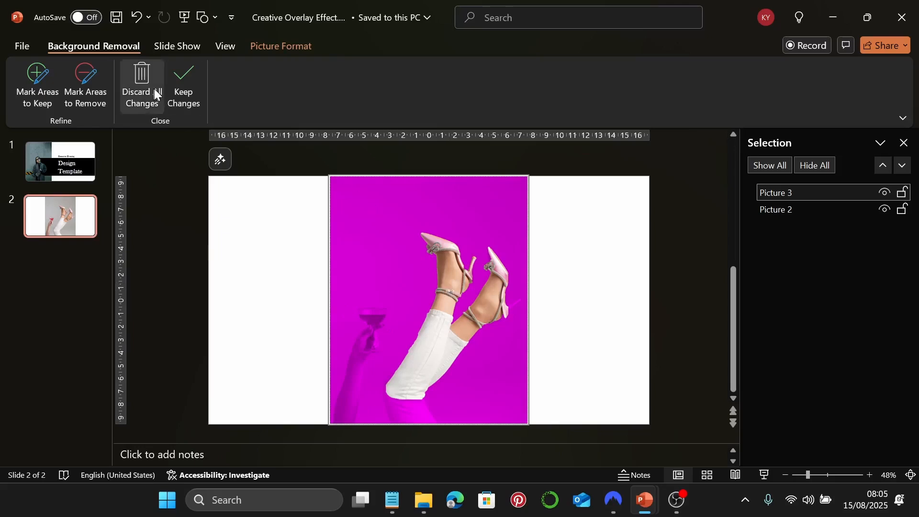
{"action": "left_click", "coordinate": [43, 98]}
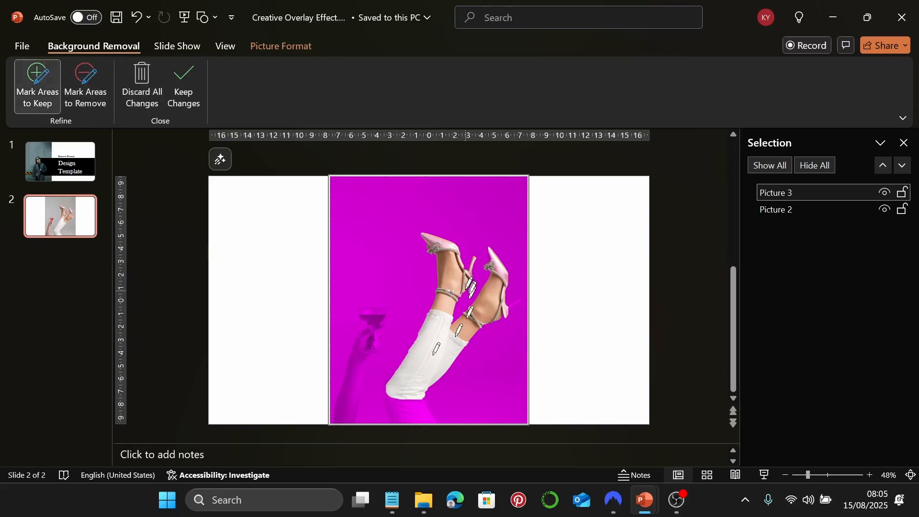
Mark the shoe heel and the wine glass as areas to keep
{"action": "mouse_move", "coordinate": [507, 305]}
{"action": "left_mouse_down"}
{"action": "mouse_move", "coordinate": [524, 293]}
{"action": "mouse_move", "coordinate": [517, 300]}
{"action": "left_mouse_up"}
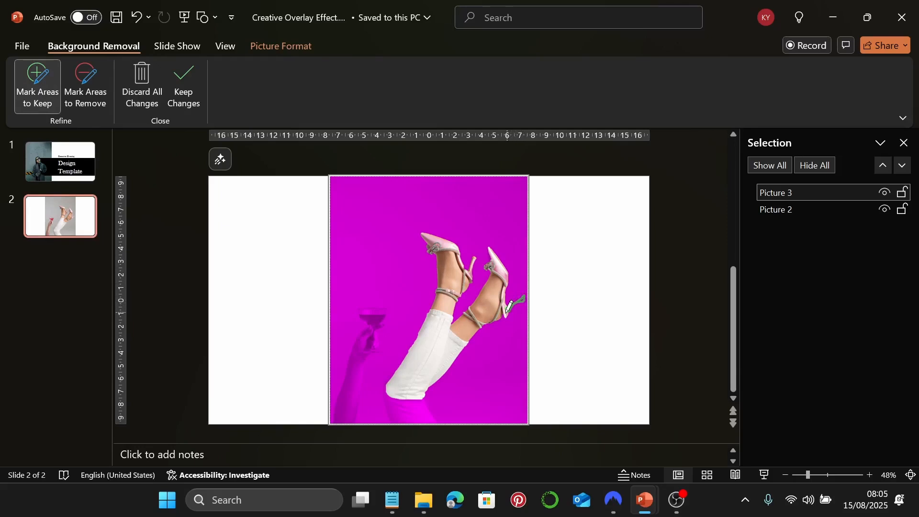
{"action": "left_click_drag", "start_coordinate": [509, 306], "coordinate": [509, 306]}
{"action": "mouse_move", "coordinate": [357, 308]}
{"action": "left_mouse_down"}
{"action": "mouse_move", "coordinate": [389, 310]}
{"action": "mouse_move", "coordinate": [388, 335]}
{"action": "mouse_move", "coordinate": [367, 357]}
{"action": "mouse_move", "coordinate": [357, 416]}
{"action": "mouse_move", "coordinate": [337, 422]}
{"action": "mouse_move", "coordinate": [334, 405]}
{"action": "mouse_move", "coordinate": [362, 317]}
{"action": "left_mouse_up"}
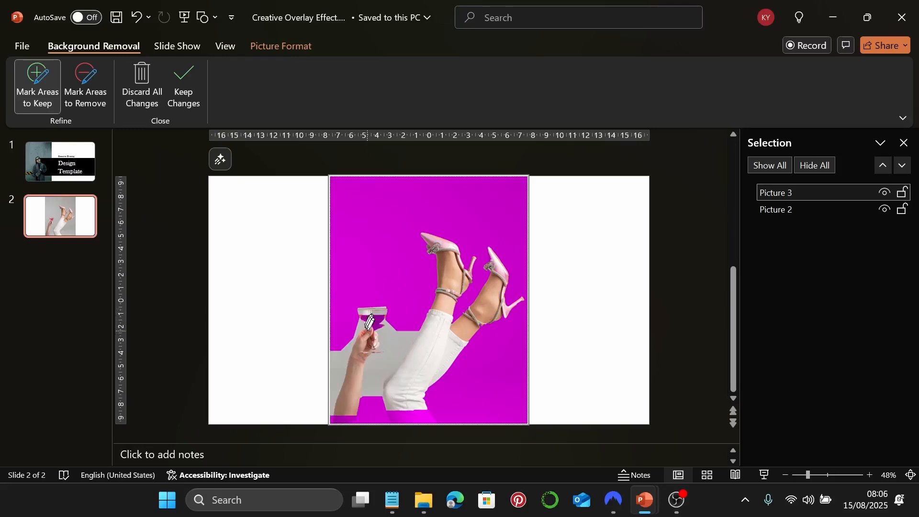
{"action": "mouse_move", "coordinate": [362, 310]}
{"action": "left_mouse_down"}
{"action": "mouse_move", "coordinate": [368, 330]}
{"action": "mouse_move", "coordinate": [378, 330]}
{"action": "mouse_move", "coordinate": [384, 309]}
{"action": "mouse_move", "coordinate": [362, 311]}
{"action": "left_mouse_up"}
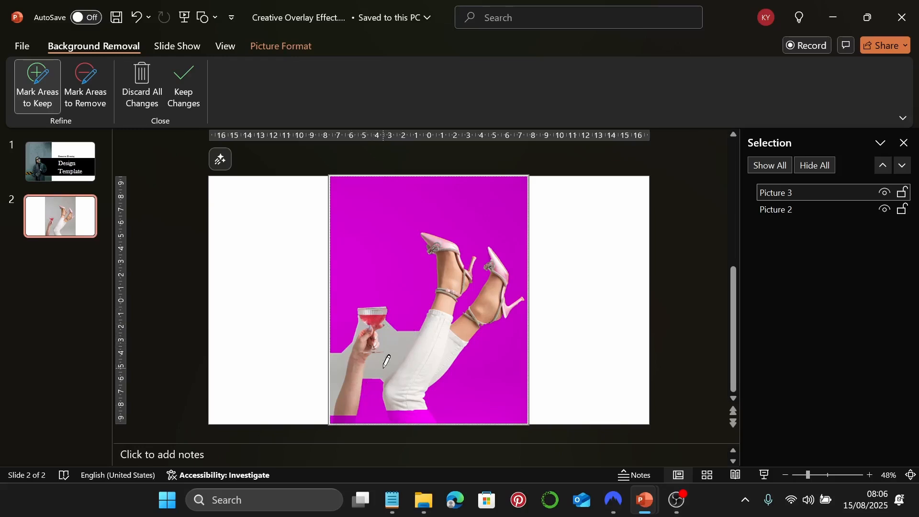
Mark the leftover grey below the glass, beside the arm and left of the glass for removal
{"action": "left_click", "coordinate": [92, 88]}
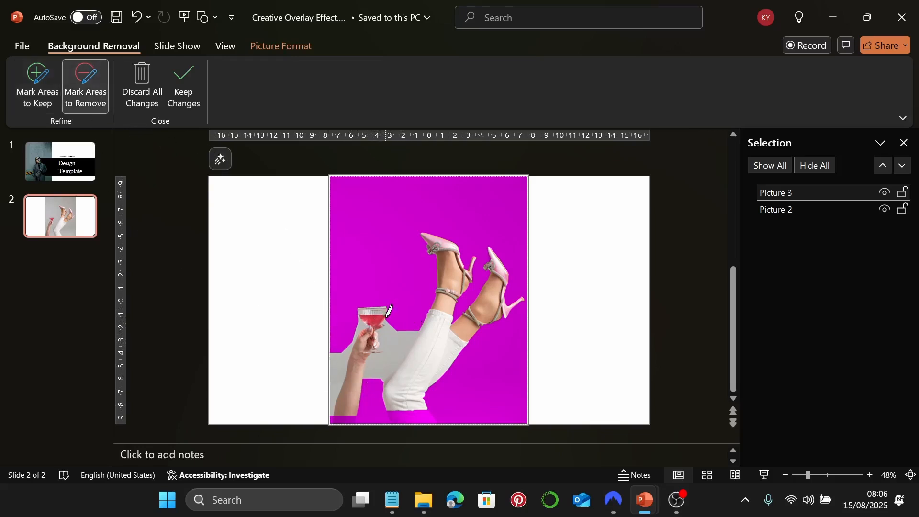
{"action": "mouse_move", "coordinate": [389, 311]}
{"action": "left_mouse_down"}
{"action": "mouse_move", "coordinate": [376, 372]}
{"action": "mouse_move", "coordinate": [410, 328]}
{"action": "left_mouse_up"}
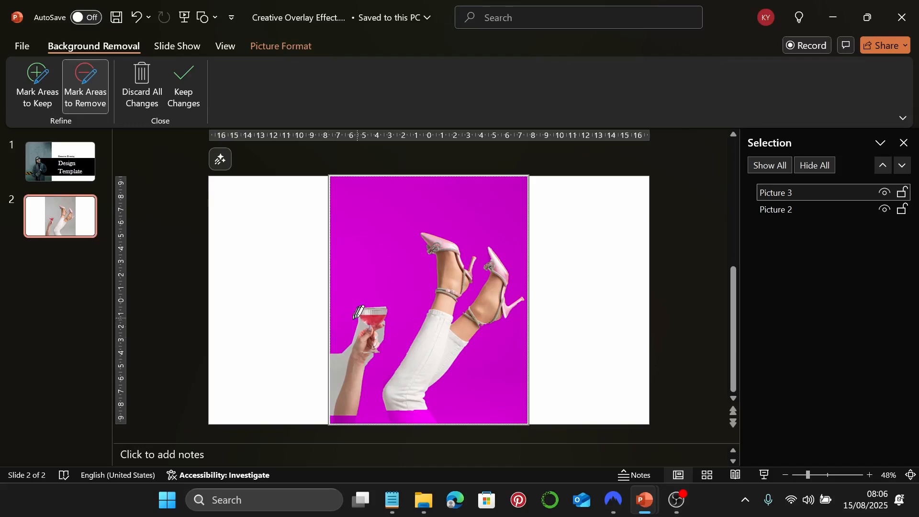
{"action": "left_click_drag", "start_coordinate": [354, 335], "coordinate": [334, 404]}
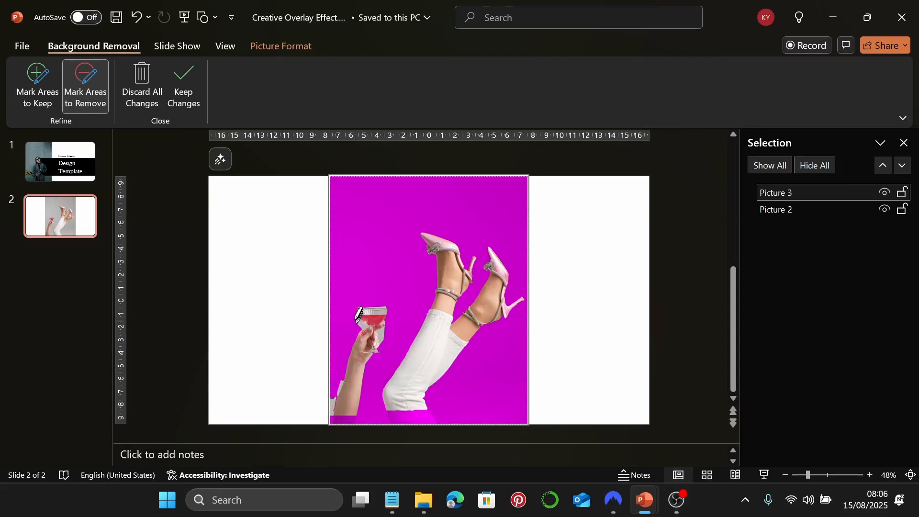
{"action": "mouse_move", "coordinate": [356, 316]}
{"action": "left_mouse_down"}
{"action": "mouse_move", "coordinate": [360, 323]}
{"action": "mouse_move", "coordinate": [359, 313]}
{"action": "left_mouse_up"}
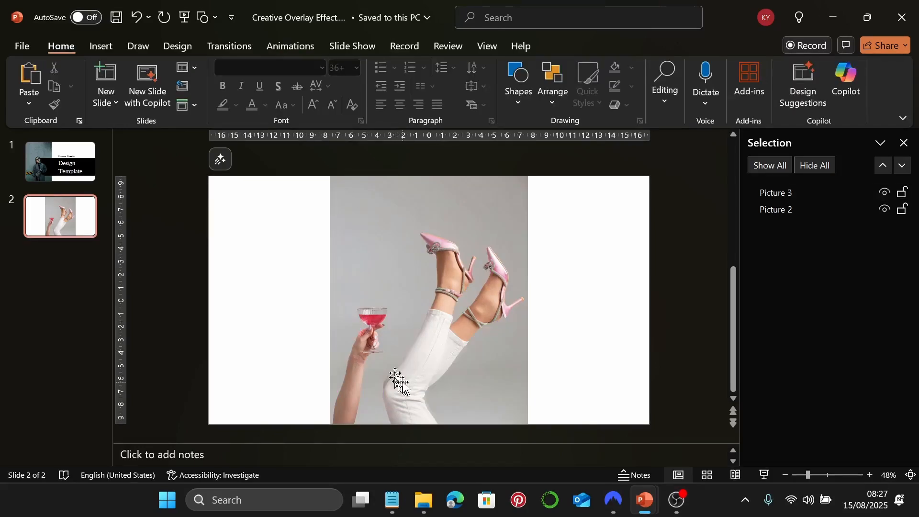
Test-move the cut-out off the original photo, then undo so it stays aligned
{"action": "left_click_drag", "start_coordinate": [397, 379], "coordinate": [291, 379]}
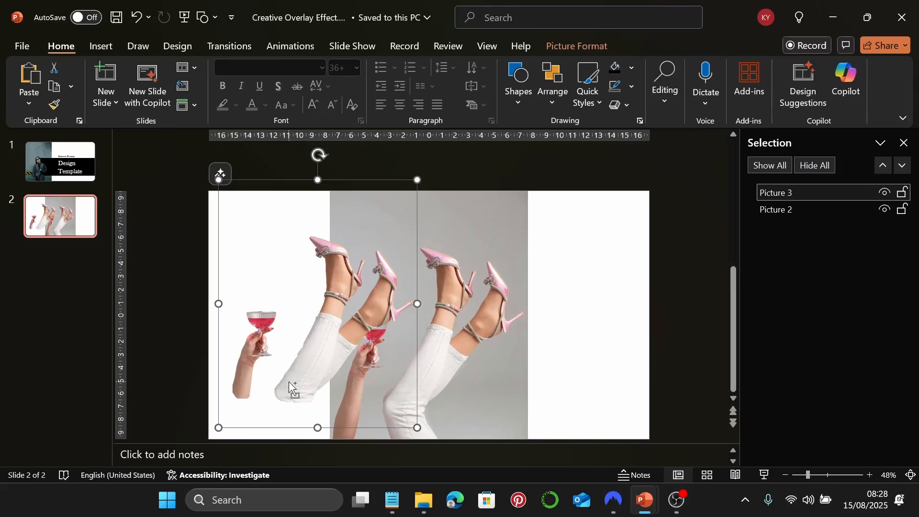
{"action": "key", "text": "ctrl+z"}
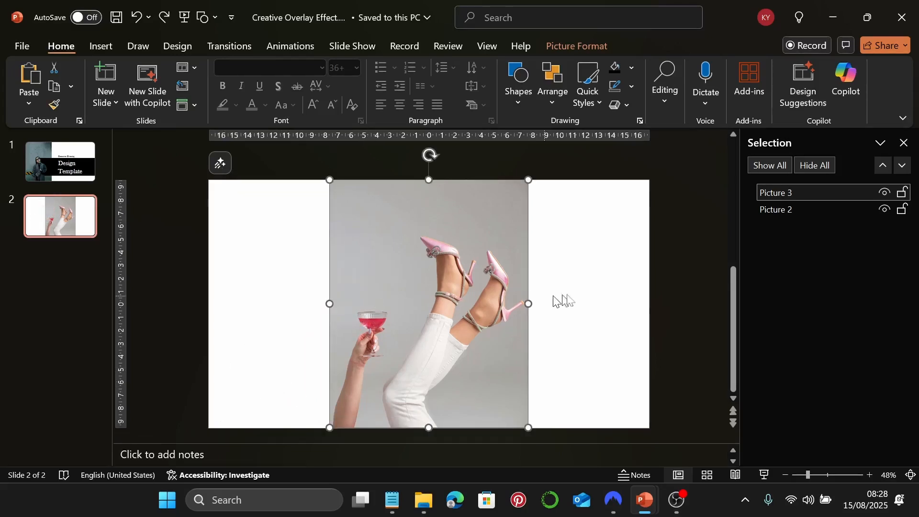
{"action": "left_click", "coordinate": [557, 300]}
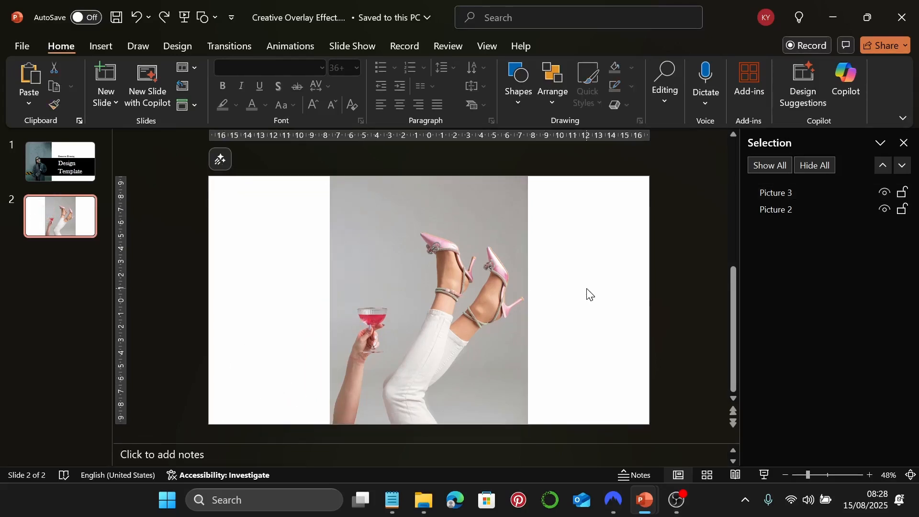
{"action": "left_click", "coordinate": [527, 73]}
Draw a black rectangle spanning the slide's full width with a 7 cm height
{"action": "left_click", "coordinate": [564, 137]}
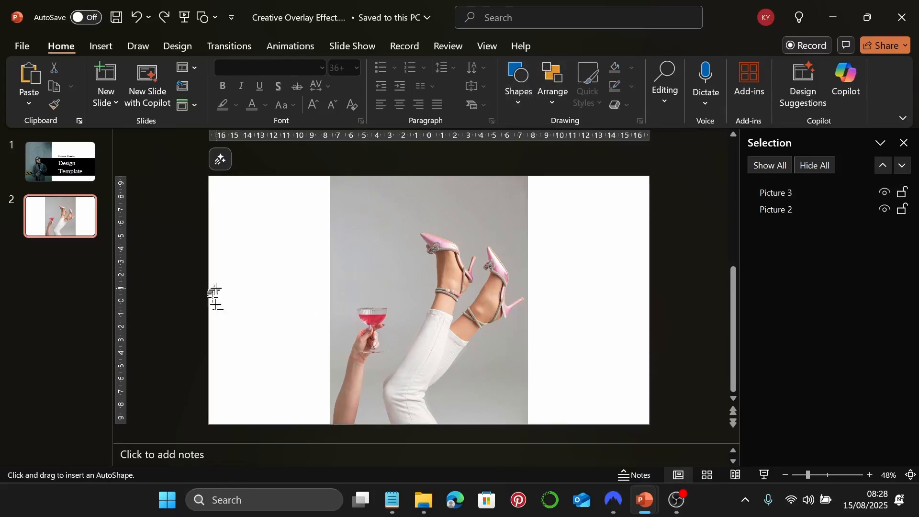
{"action": "left_click_drag", "start_coordinate": [216, 288], "coordinate": [639, 373]}
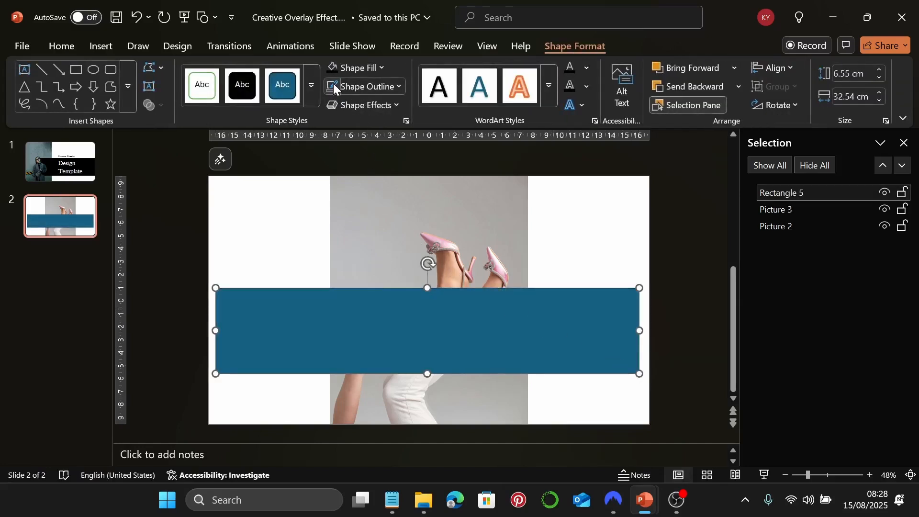
{"action": "left_click", "coordinate": [332, 68]}
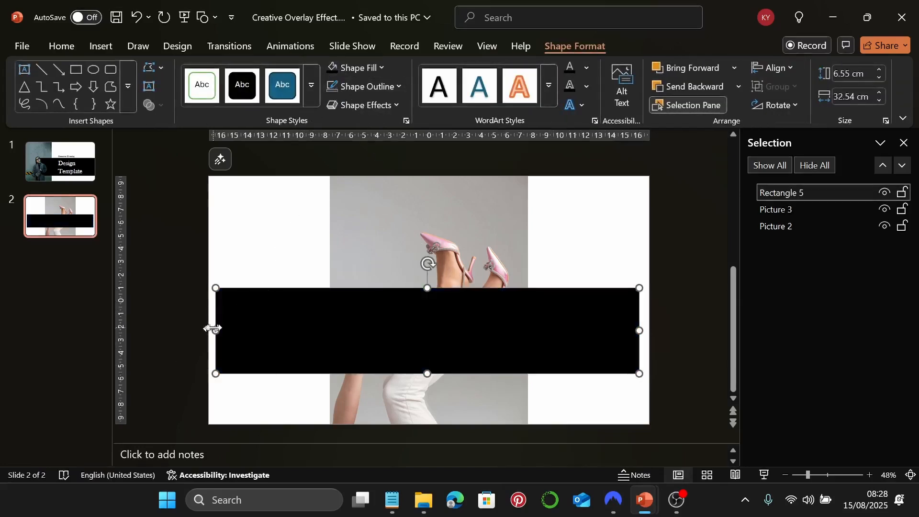
{"action": "left_click_drag", "start_coordinate": [213, 328], "coordinate": [208, 330]}
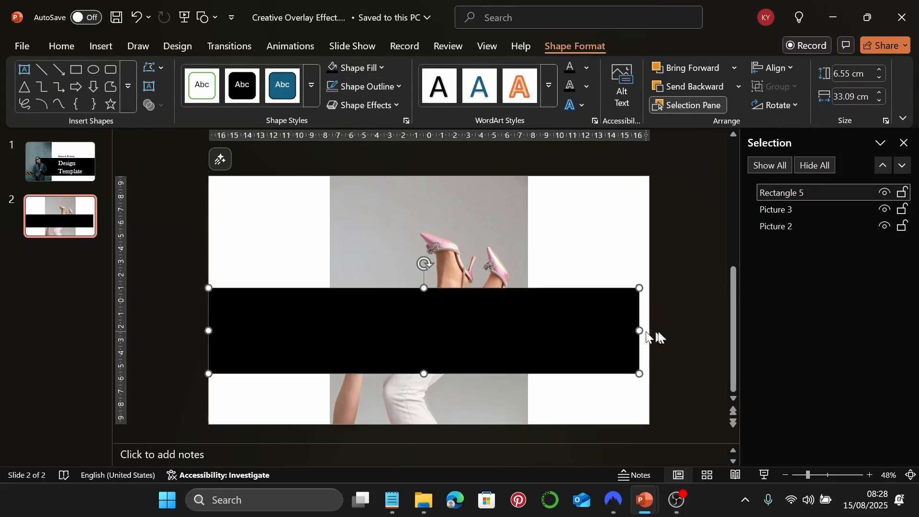
{"action": "left_click_drag", "start_coordinate": [640, 330], "coordinate": [649, 326]}
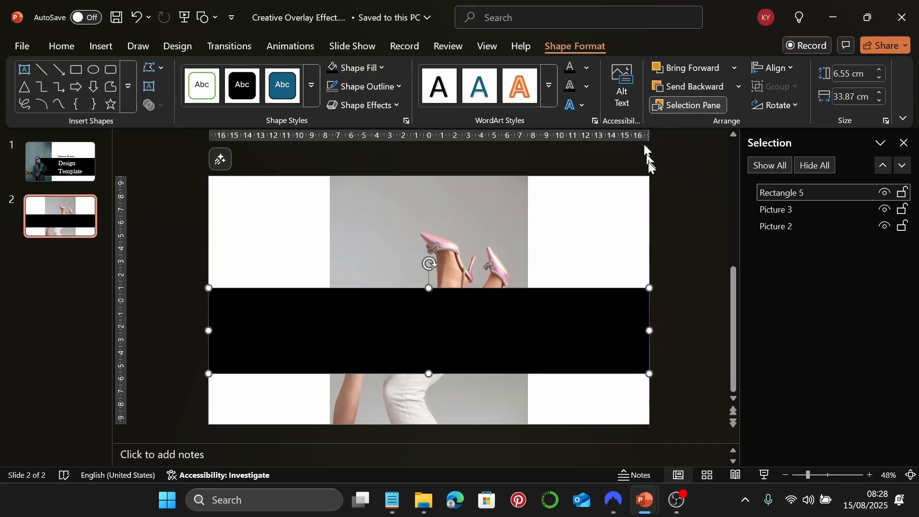
{"action": "left_click", "coordinate": [847, 74]}
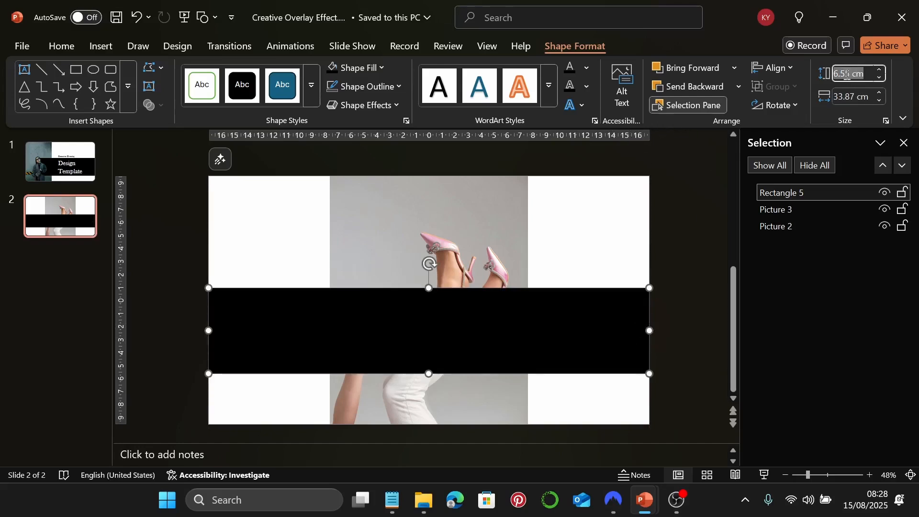
{"action": "type", "text": "7"}
{"action": "key", "text": "Return"}
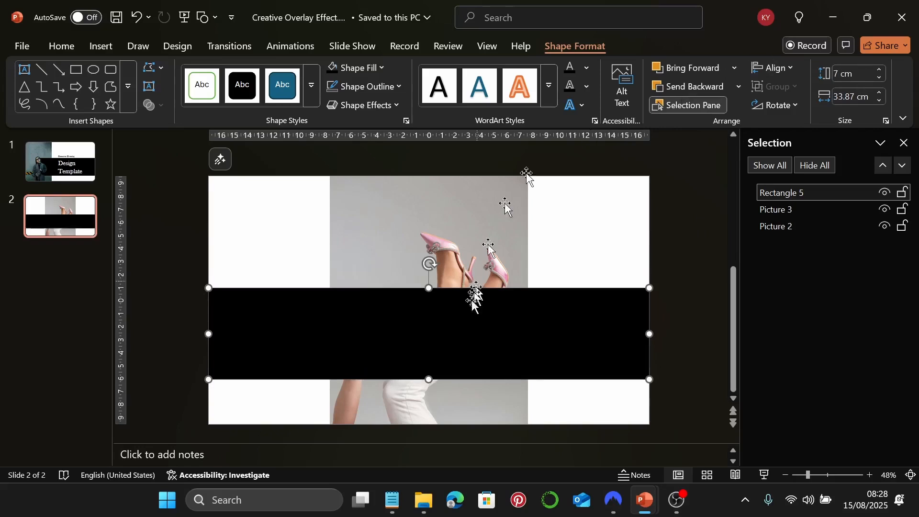
Shift the band slightly up and layer the legs photo in front of it
{"action": "left_click_drag", "start_coordinate": [529, 337], "coordinate": [529, 326]}
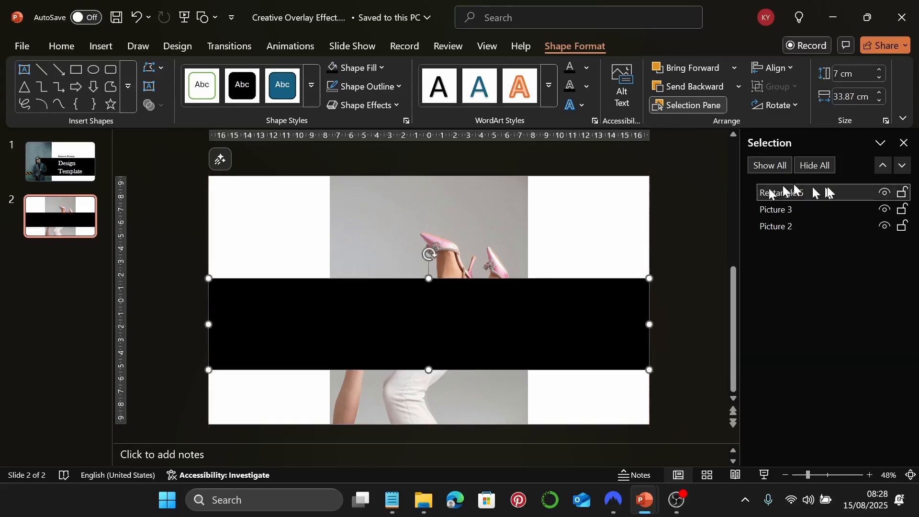
{"action": "left_click_drag", "start_coordinate": [825, 191], "coordinate": [823, 211]}
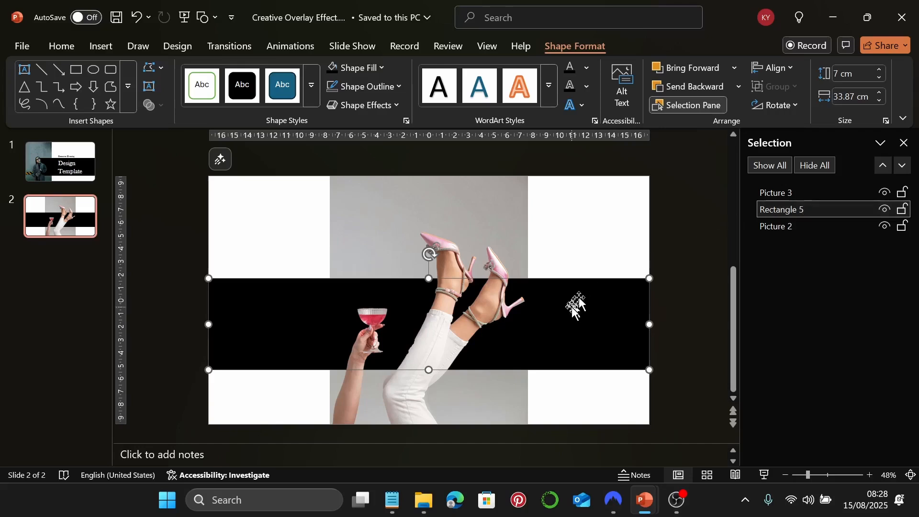
{"action": "left_click", "coordinate": [565, 262]}
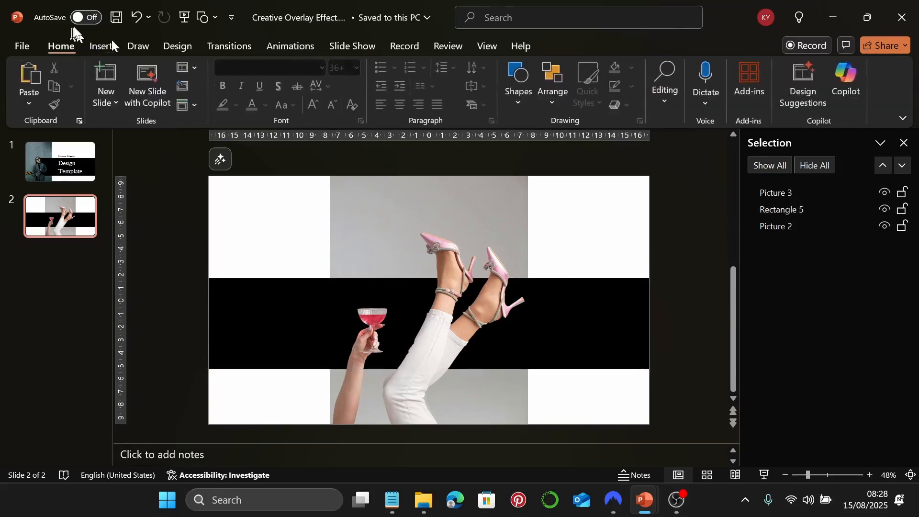
{"action": "left_click", "coordinate": [101, 46]}
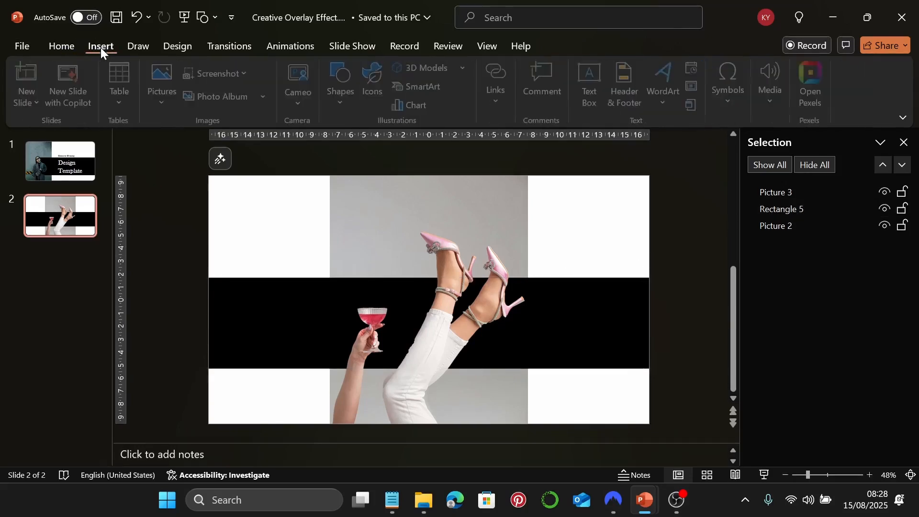
Paste the 'Modern Concepts' line from Notepad into a new top-left text box
{"action": "left_click", "coordinate": [592, 88]}
{"action": "left_click", "coordinate": [400, 507]}
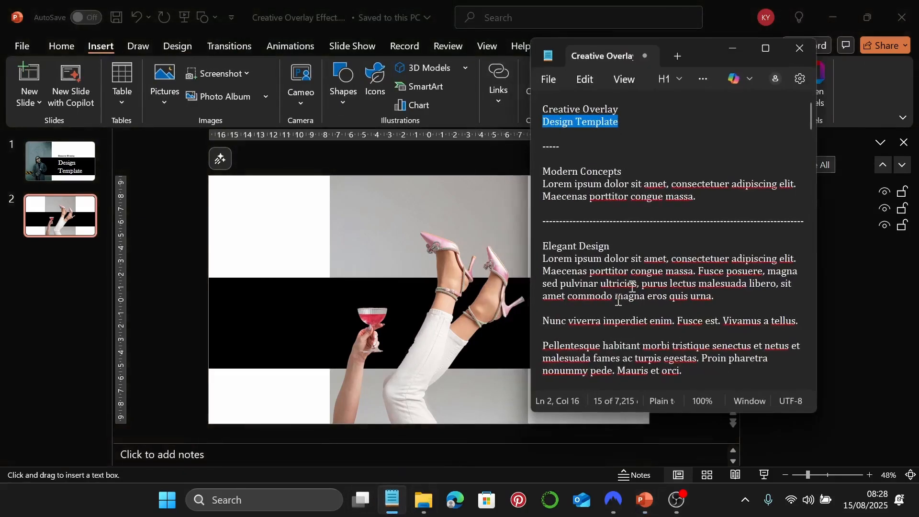
{"action": "triple_click", "coordinate": [631, 171]}
{"action": "key", "text": "ctrl+c"}
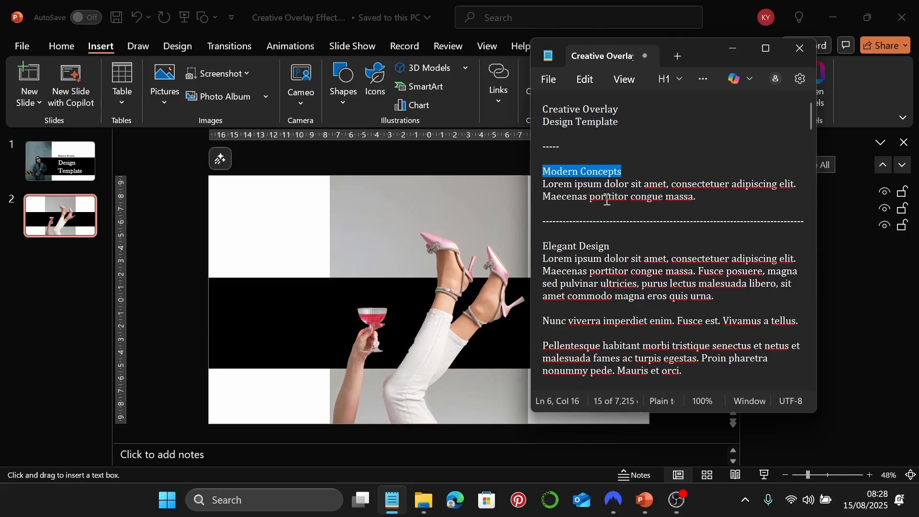
{"action": "left_click", "coordinate": [734, 55]}
{"action": "left_click_drag", "start_coordinate": [224, 206], "coordinate": [300, 219]}
{"action": "key", "text": "ctrl+v"}
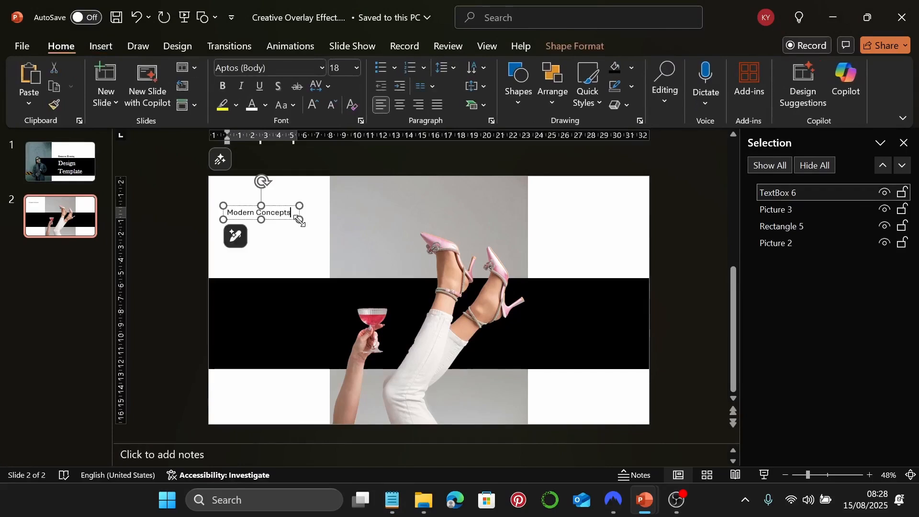
Set the heading to Baskerville Old Face at 60 pt
{"action": "left_click", "coordinate": [285, 207]}
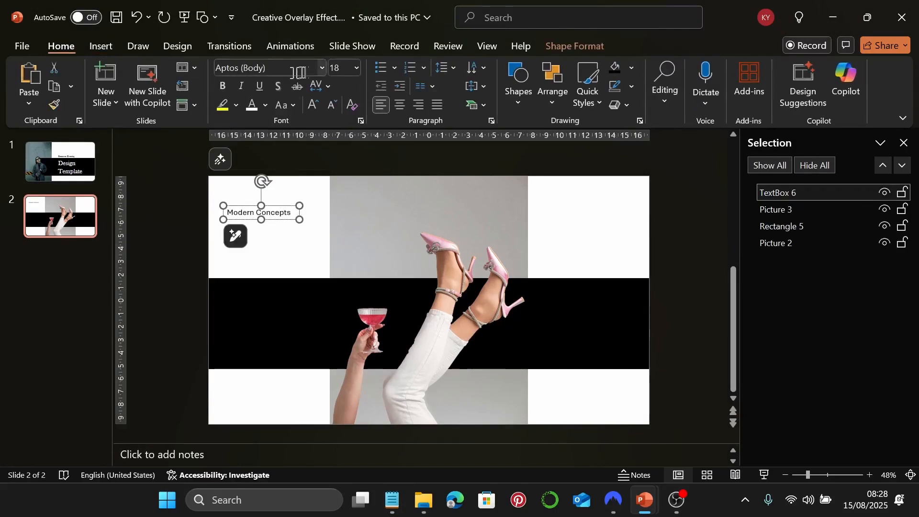
{"action": "left_click", "coordinate": [320, 67]}
{"action": "left_click", "coordinate": [306, 171]}
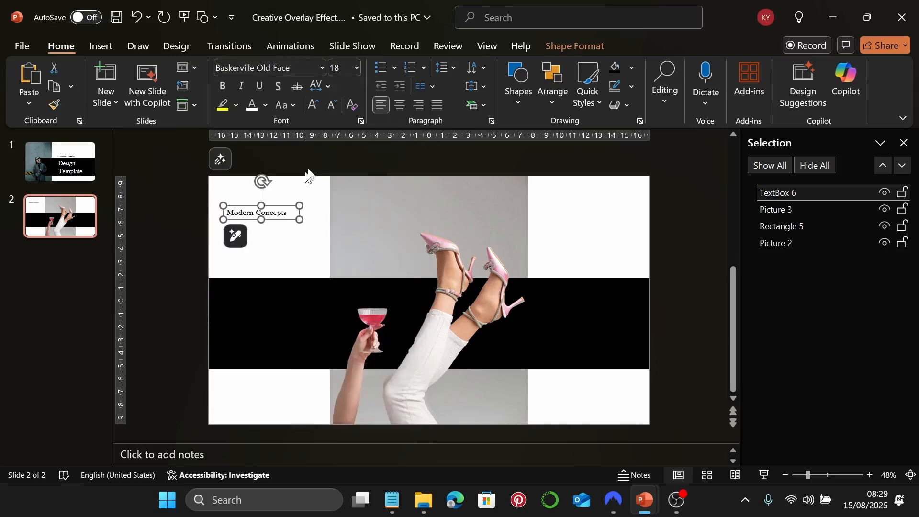
{"action": "left_click", "coordinate": [348, 72]}
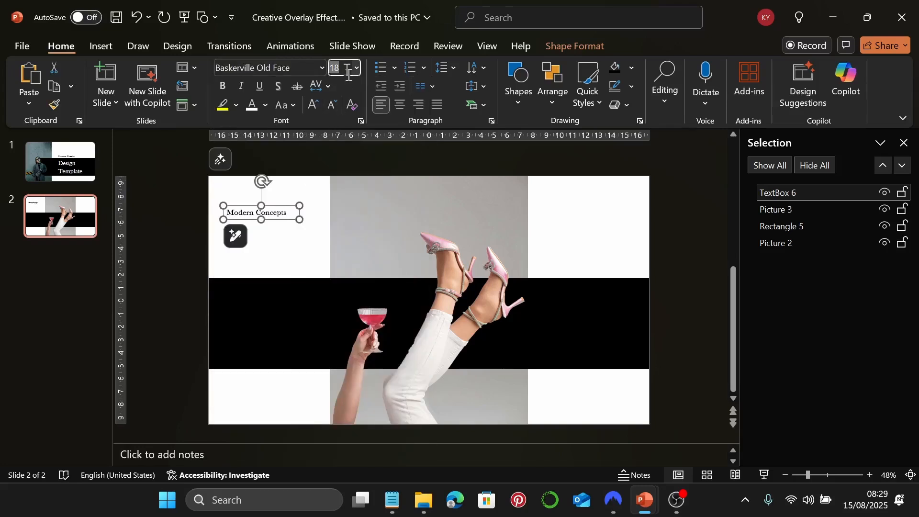
{"action": "type", "text": "60"}
{"action": "key", "text": "Return"}
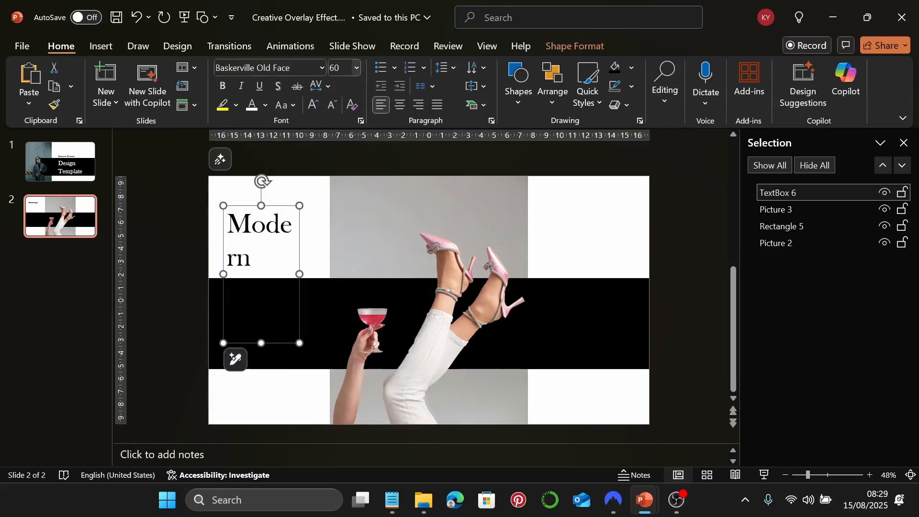
Widen the heading box so words stay whole and nudge it slightly right
{"action": "left_click_drag", "start_coordinate": [300, 274], "coordinate": [330, 269]}
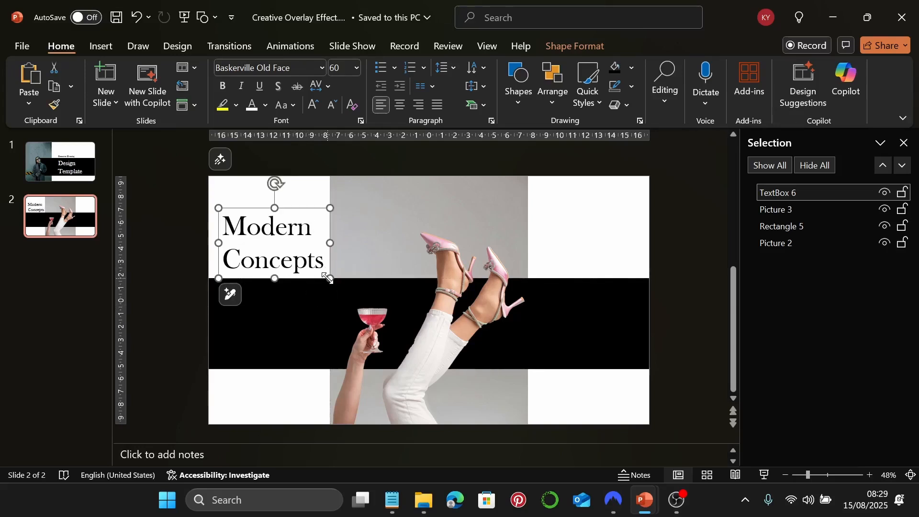
{"action": "key", "text": "ctrl+z"}
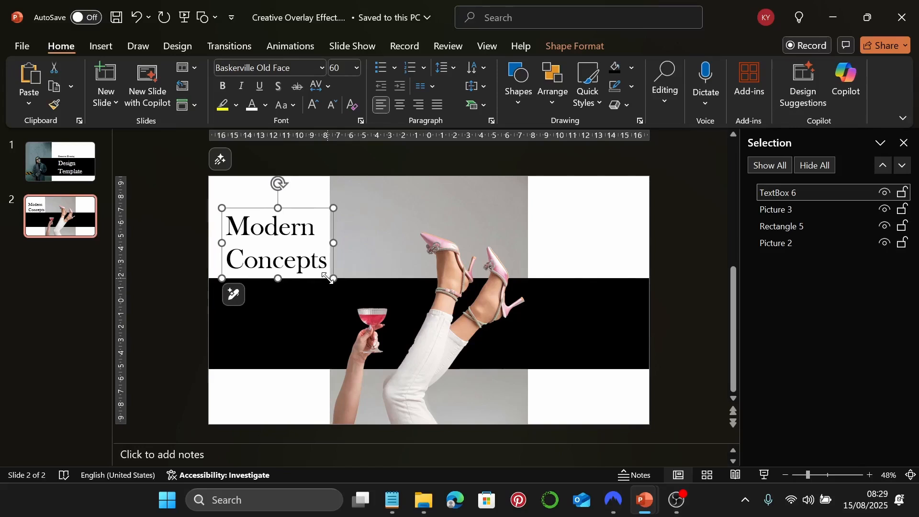
{"action": "key", "text": "Right"}
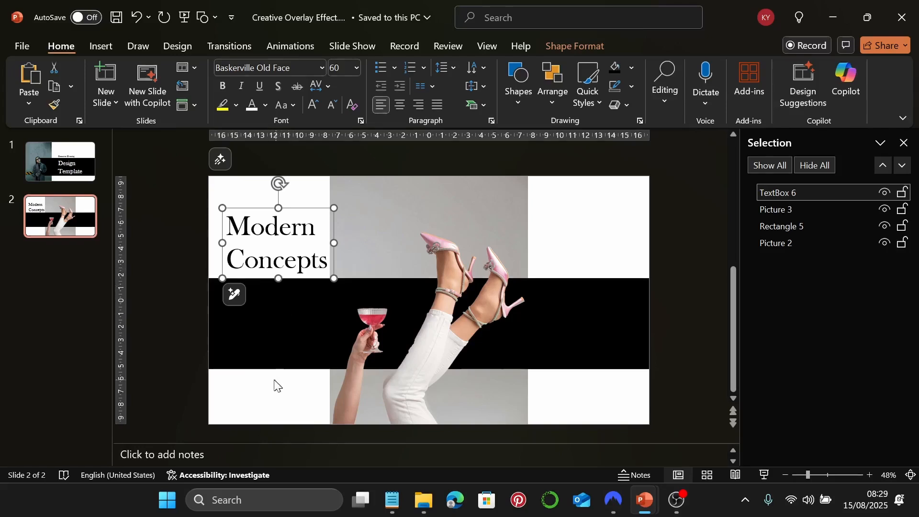
{"action": "left_click", "coordinate": [107, 49]}
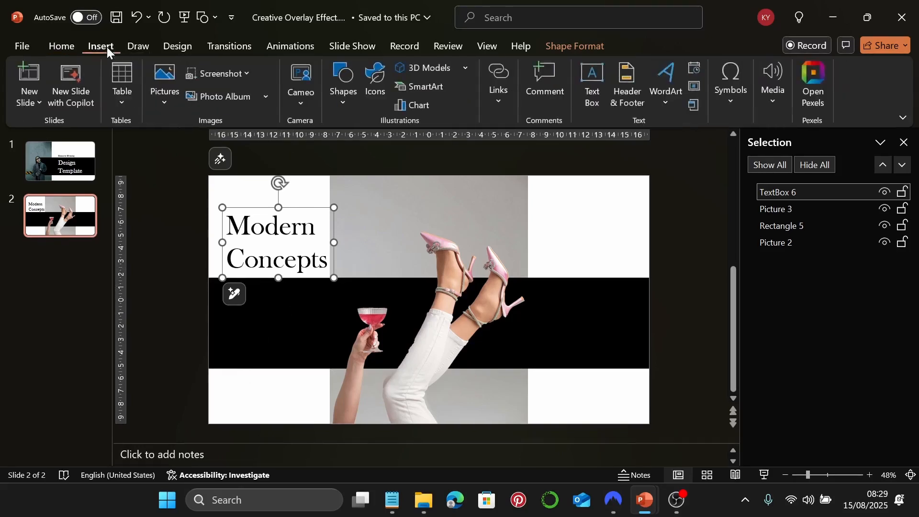
Paste the Lorem ipsum paragraph from Notepad into a text box on the band's left
{"action": "left_click", "coordinate": [591, 90]}
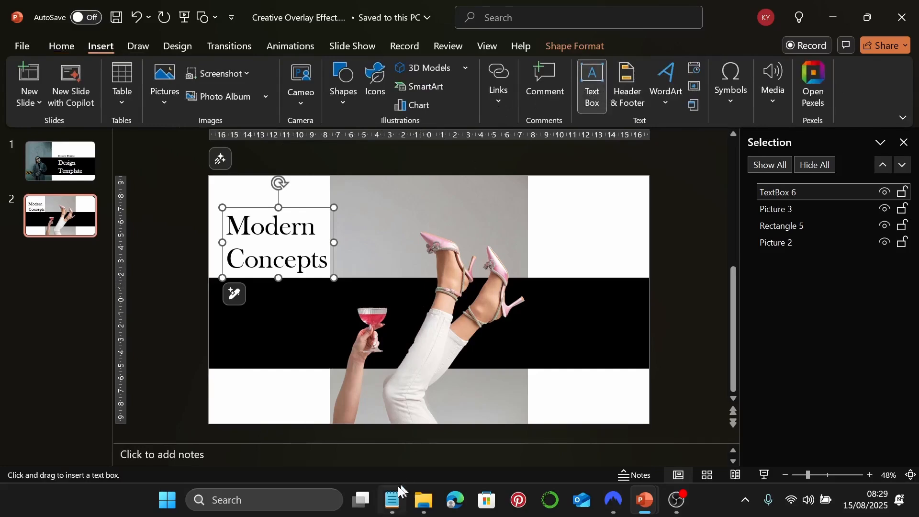
{"action": "left_click", "coordinate": [391, 500]}
{"action": "left_click_drag", "start_coordinate": [699, 197], "coordinate": [545, 198]}
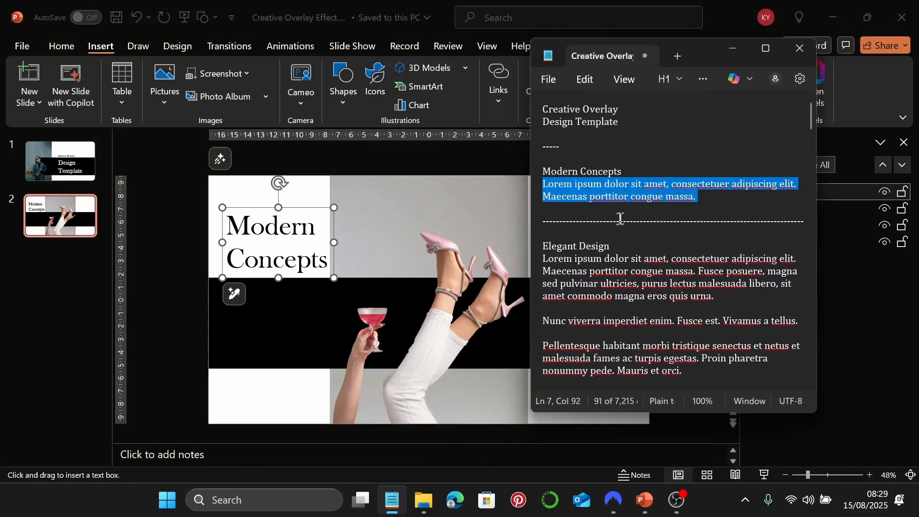
{"action": "left_click", "coordinate": [731, 48]}
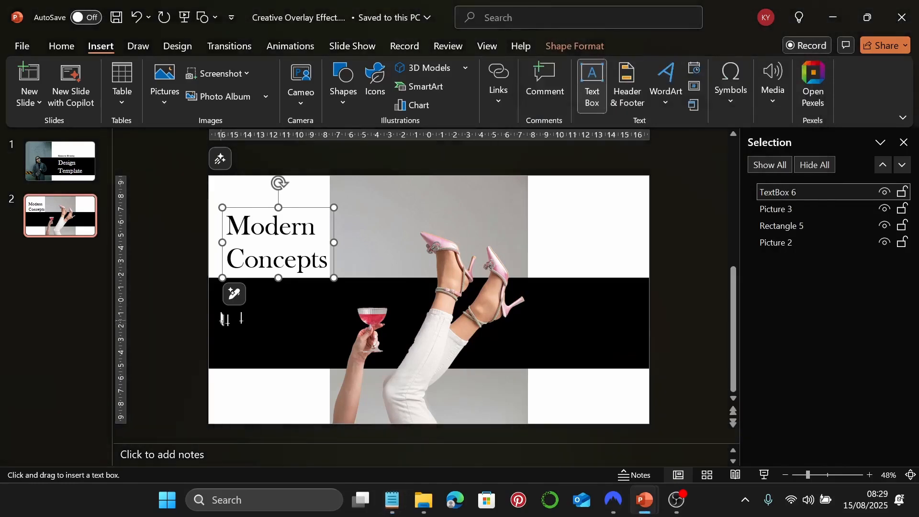
{"action": "left_click_drag", "start_coordinate": [224, 306], "coordinate": [338, 350]}
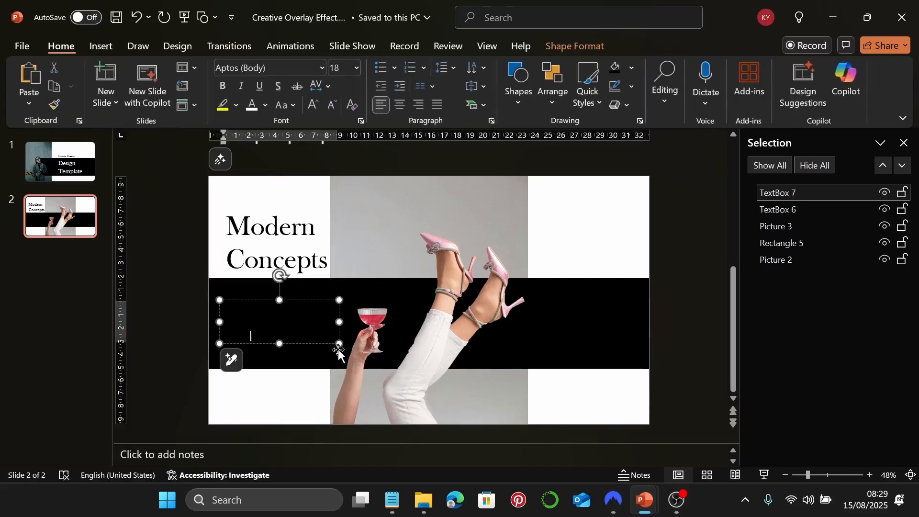
{"action": "key", "text": "ctrl+v"}
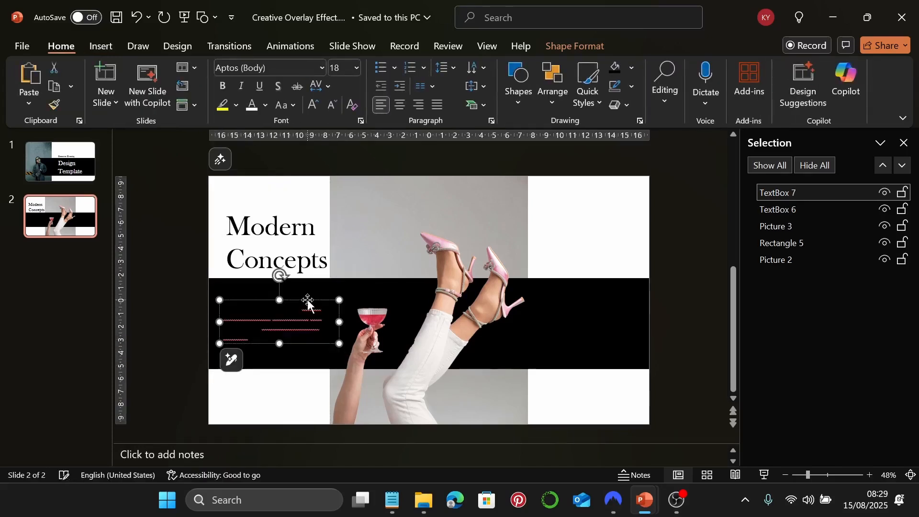
Format the body text as white 22 pt Garamond
{"action": "left_click", "coordinate": [322, 68]}
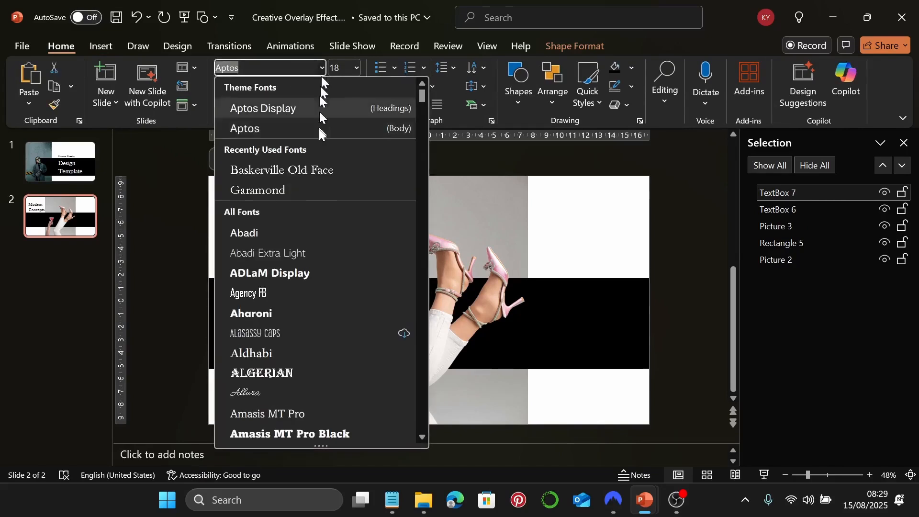
{"action": "left_click", "coordinate": [306, 189]}
{"action": "left_click", "coordinate": [344, 67]}
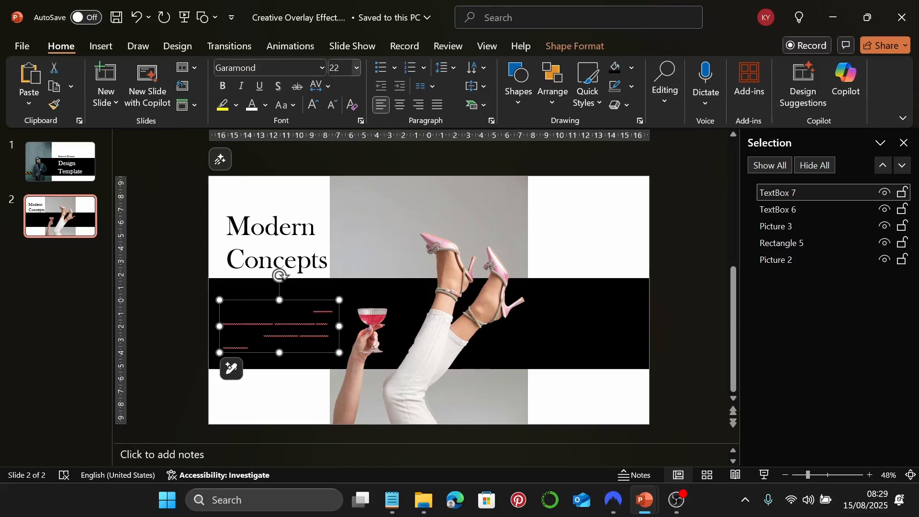
{"action": "left_click", "coordinate": [252, 104]}
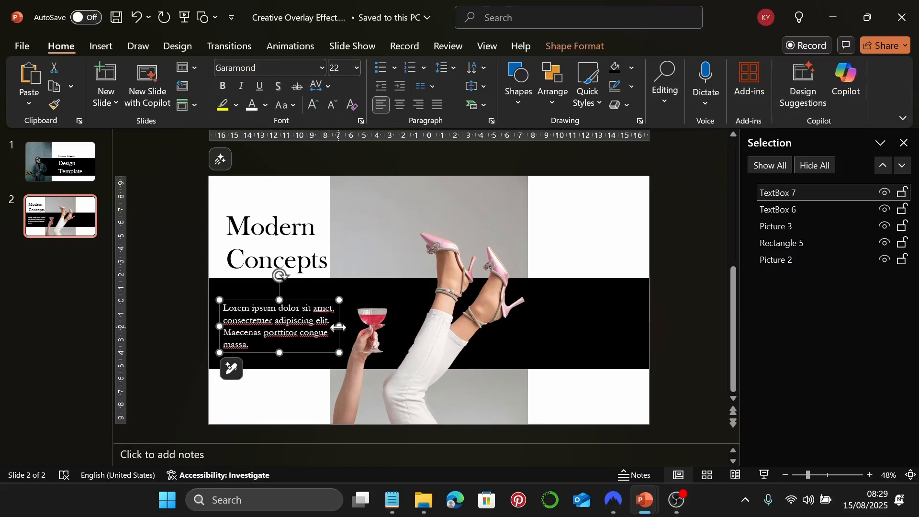
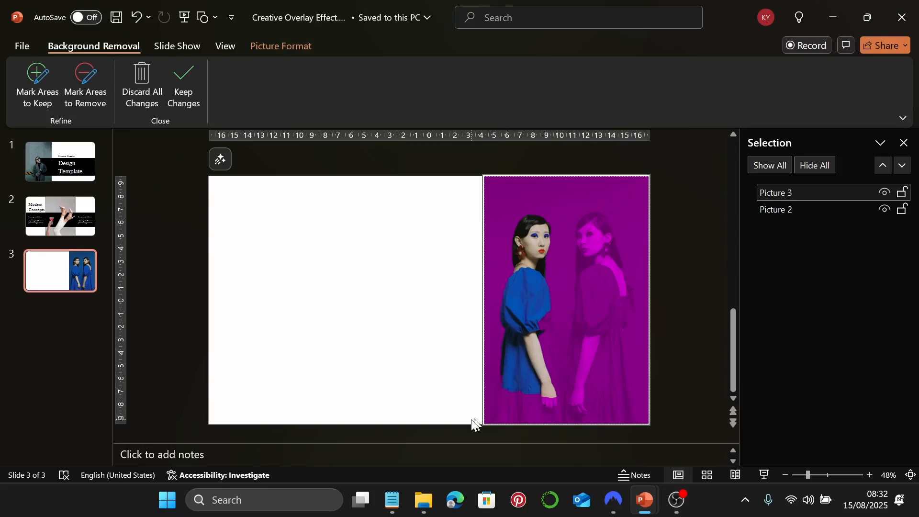
Mark the left woman's side, shoulder, back, head and the photo's lower-left corner to keep, then apply the removal
{"action": "left_click", "coordinate": [44, 104]}
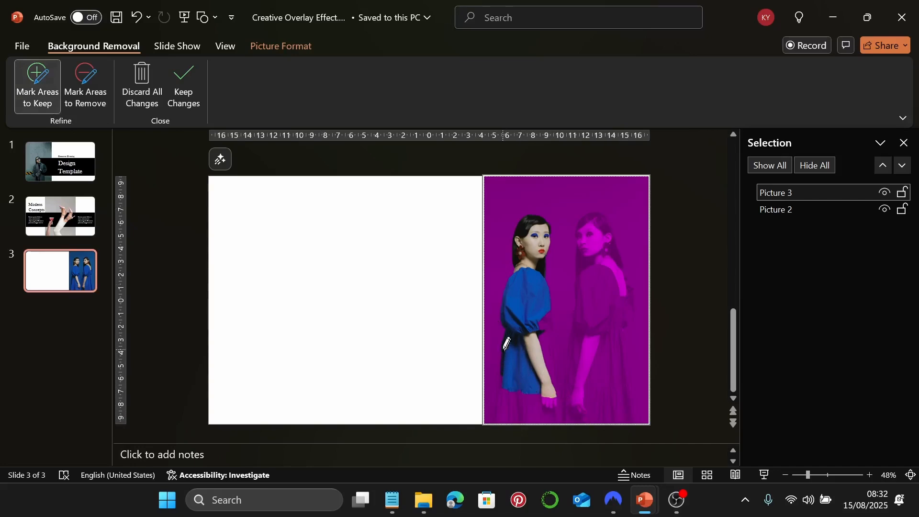
{"action": "mouse_move", "coordinate": [504, 344]}
{"action": "left_mouse_down"}
{"action": "mouse_move", "coordinate": [491, 421]}
{"action": "mouse_move", "coordinate": [550, 420]}
{"action": "mouse_move", "coordinate": [559, 382]}
{"action": "left_mouse_up"}
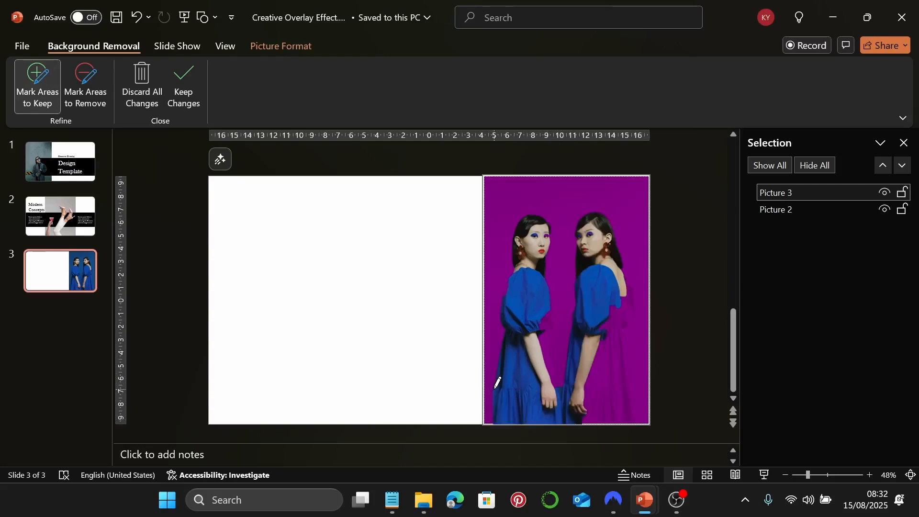
{"action": "mouse_move", "coordinate": [497, 382]}
{"action": "left_mouse_down"}
{"action": "mouse_move", "coordinate": [494, 417]}
{"action": "mouse_move", "coordinate": [491, 407]}
{"action": "left_mouse_up"}
{"action": "key", "text": "ctrl+z"}
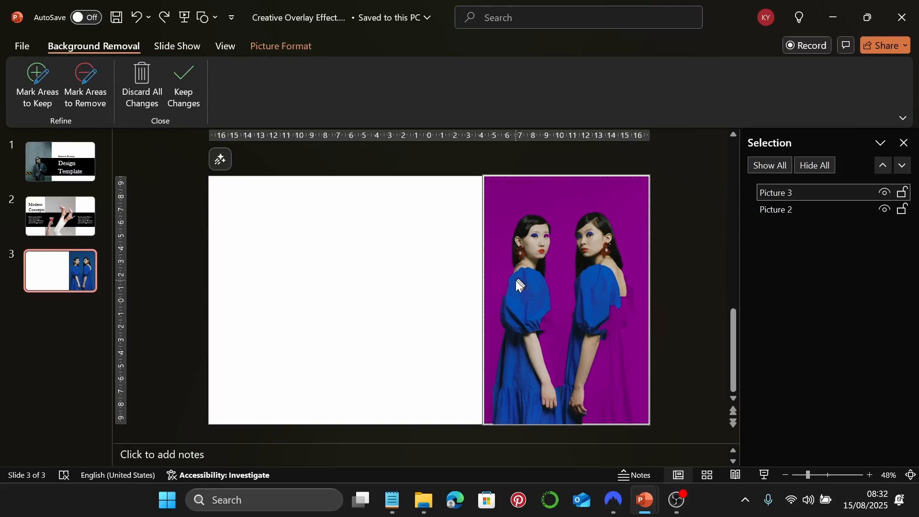
{"action": "left_click", "coordinate": [30, 89]}
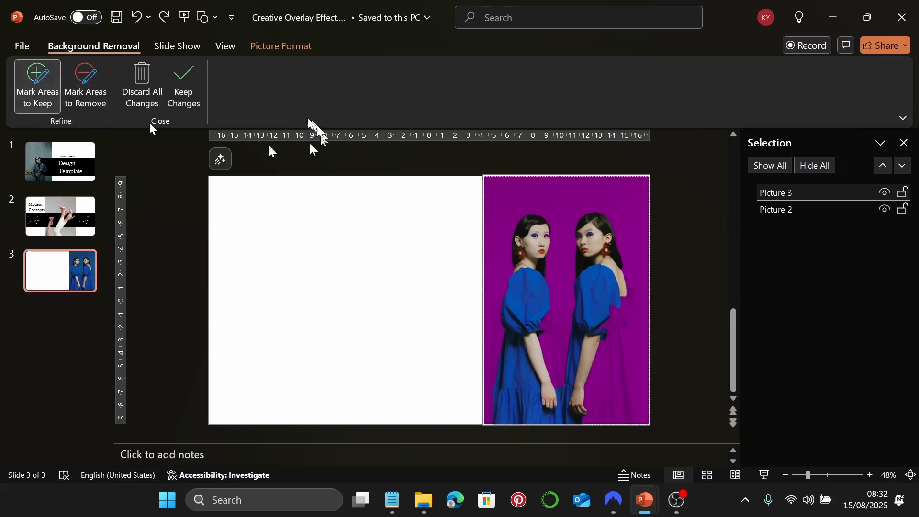
{"action": "mouse_move", "coordinate": [509, 281]}
{"action": "left_mouse_down"}
{"action": "mouse_move", "coordinate": [503, 298]}
{"action": "mouse_move", "coordinate": [509, 277]}
{"action": "left_mouse_up"}
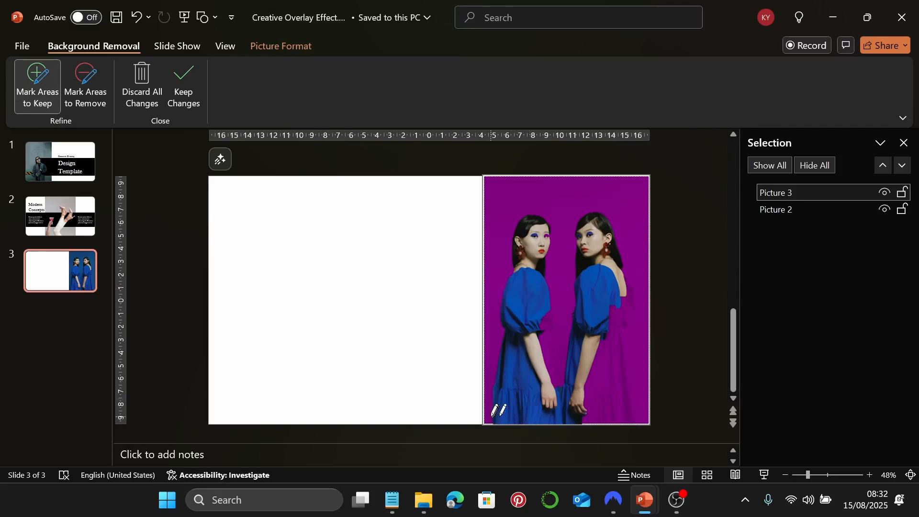
{"action": "left_click_drag", "start_coordinate": [491, 421], "coordinate": [554, 415]}
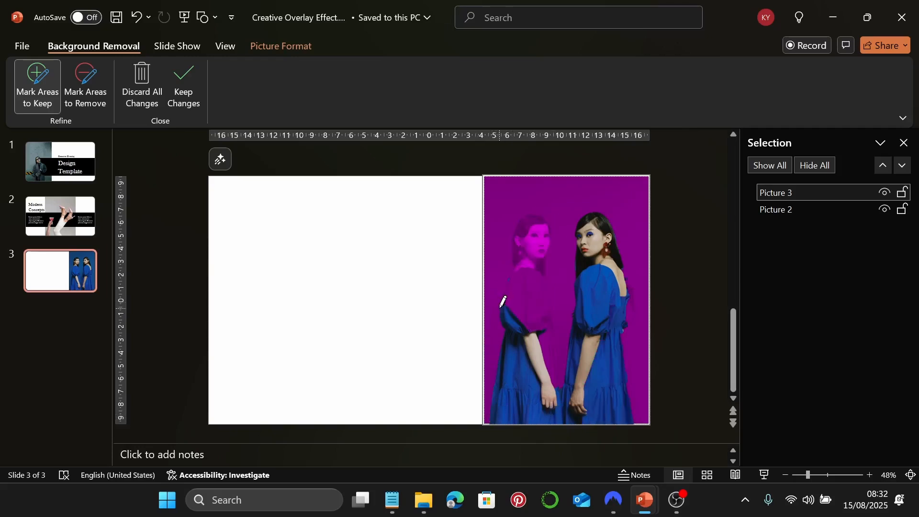
{"action": "mouse_move", "coordinate": [502, 306]}
{"action": "left_mouse_down"}
{"action": "mouse_move", "coordinate": [528, 204]}
{"action": "mouse_move", "coordinate": [552, 224]}
{"action": "mouse_move", "coordinate": [543, 325]}
{"action": "left_mouse_up"}
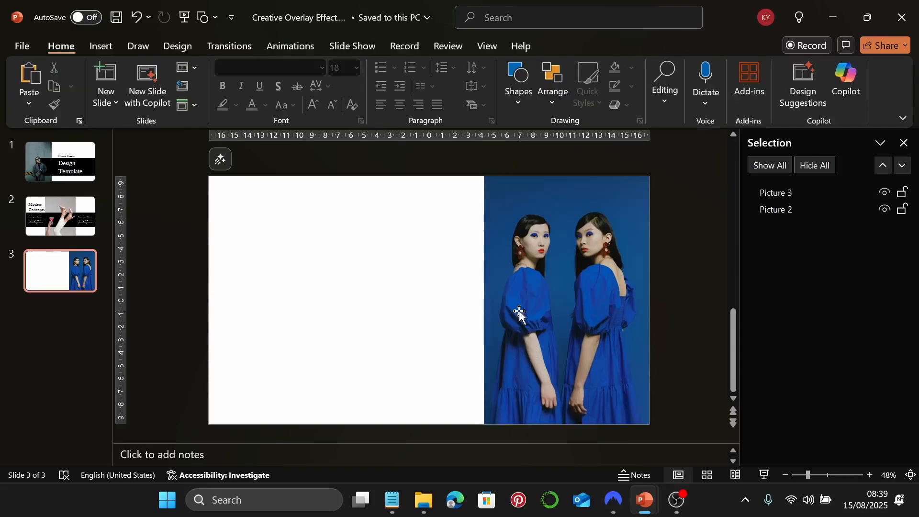
{"action": "left_click", "coordinate": [520, 312]}
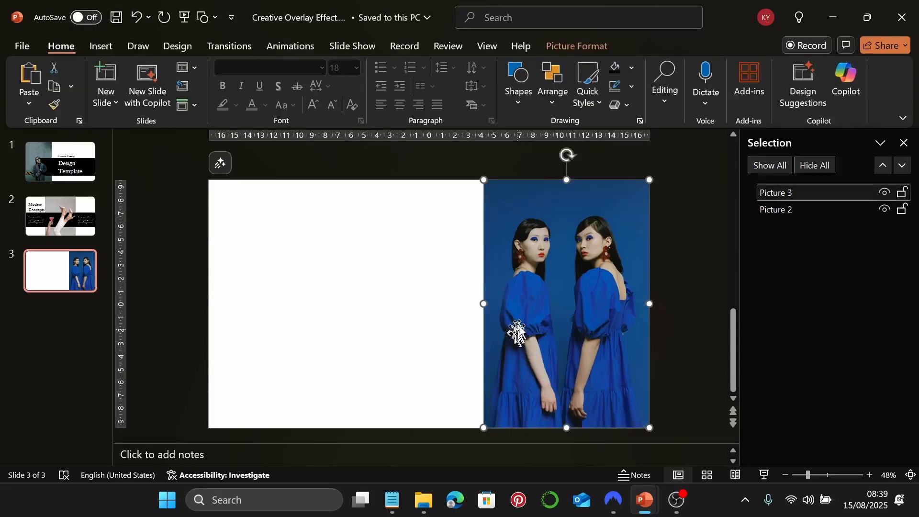
{"action": "left_click_drag", "start_coordinate": [522, 316], "coordinate": [377, 293]}
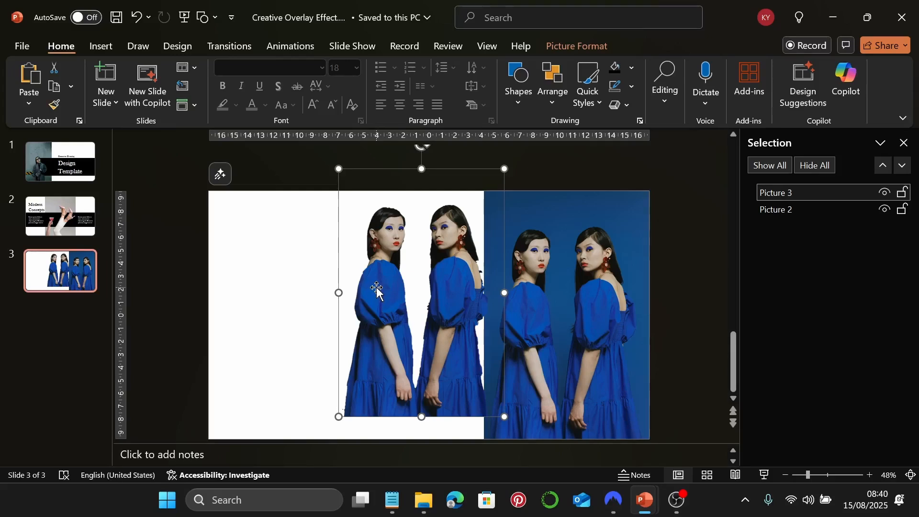
{"action": "left_click_drag", "start_coordinate": [377, 289], "coordinate": [524, 311]}
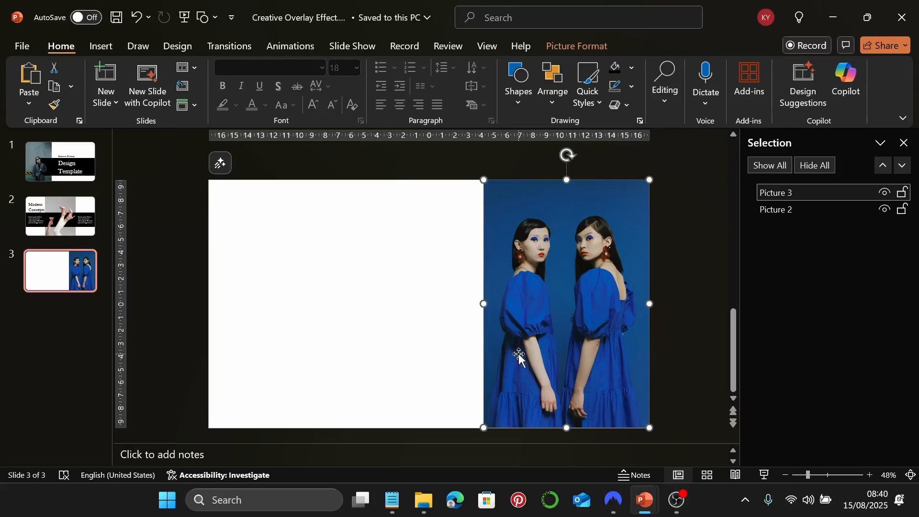
{"action": "left_click", "coordinate": [420, 368]}
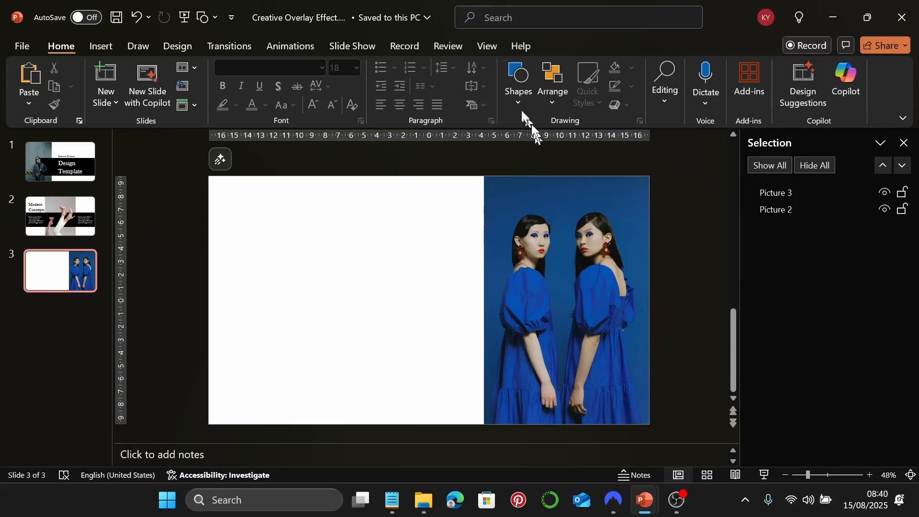
Draw a rectangle on the slide and size it to 14.3 cm high by 19.75 cm wide
{"action": "left_click", "coordinate": [515, 94]}
{"action": "left_click", "coordinate": [564, 139]}
{"action": "left_click_drag", "start_coordinate": [263, 210], "coordinate": [555, 384]}
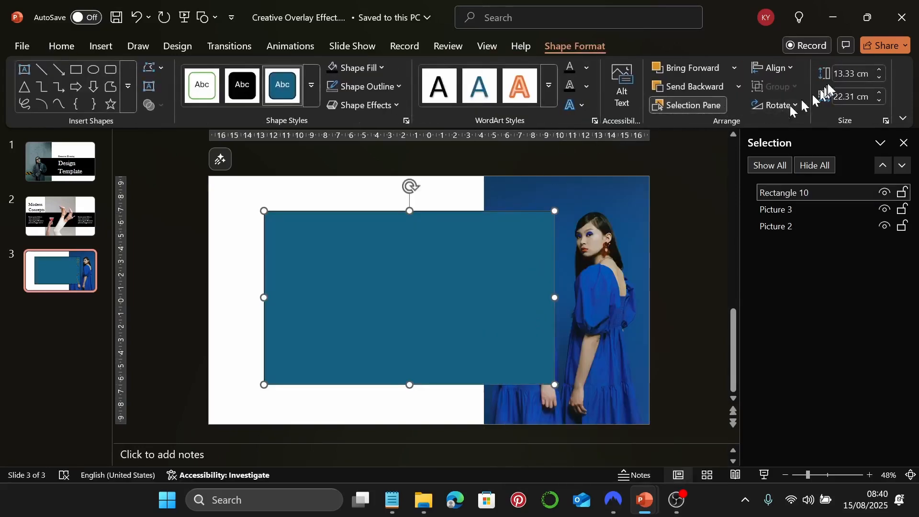
{"action": "left_click", "coordinate": [841, 74]}
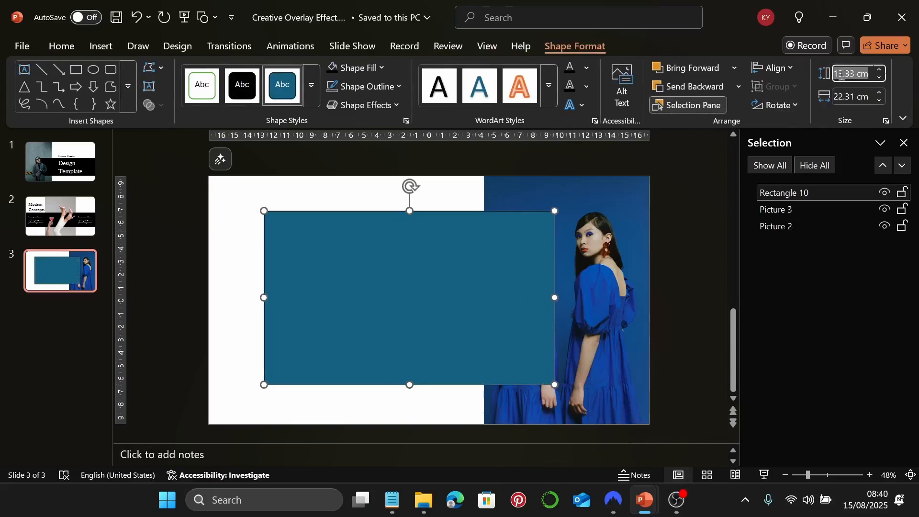
{"action": "type", "text": "14.3"}
{"action": "key", "text": "Return"}
{"action": "left_click", "coordinate": [846, 97]}
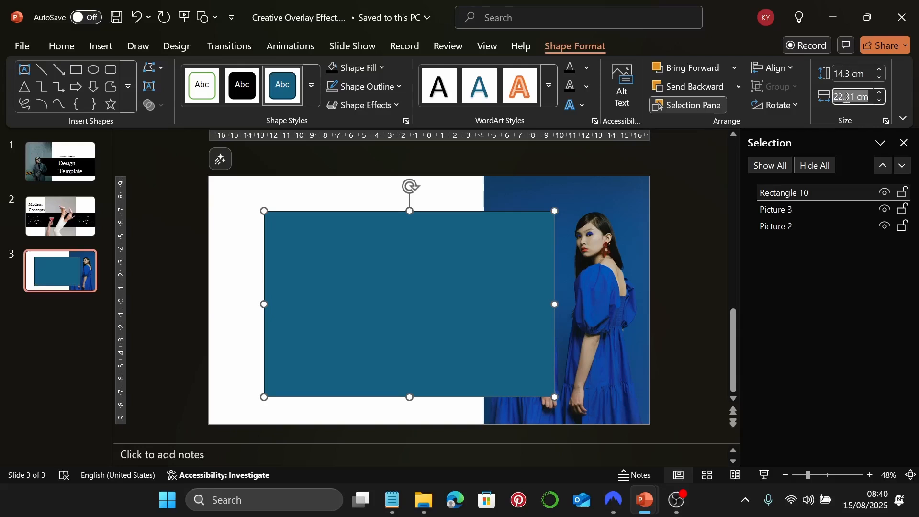
{"action": "type", "text": "19.75"}
{"action": "key", "text": "Return"}
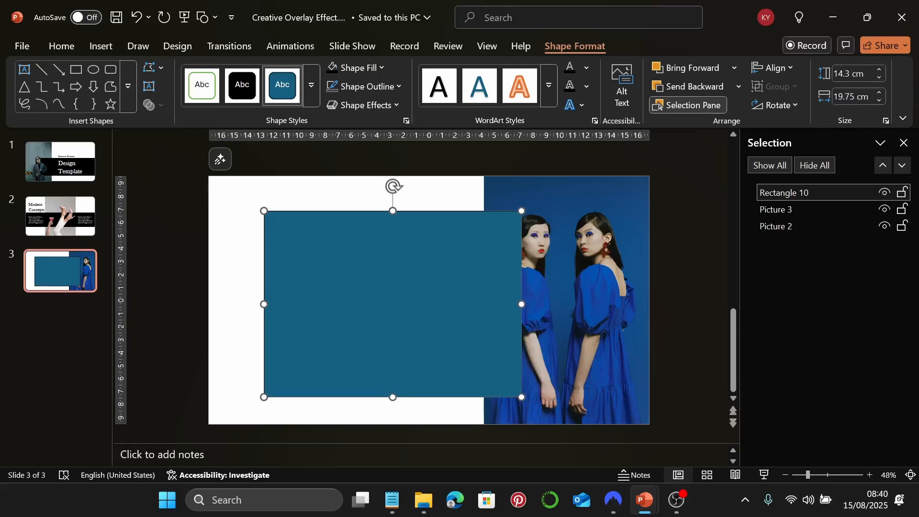
Fill the rectangle black, move it to the bottom edge and layer it beneath the cutout picture
{"action": "left_click", "coordinate": [332, 67]}
{"action": "left_click_drag", "start_coordinate": [418, 264], "coordinate": [425, 292]}
{"action": "key", "text": "ctrl+z"}
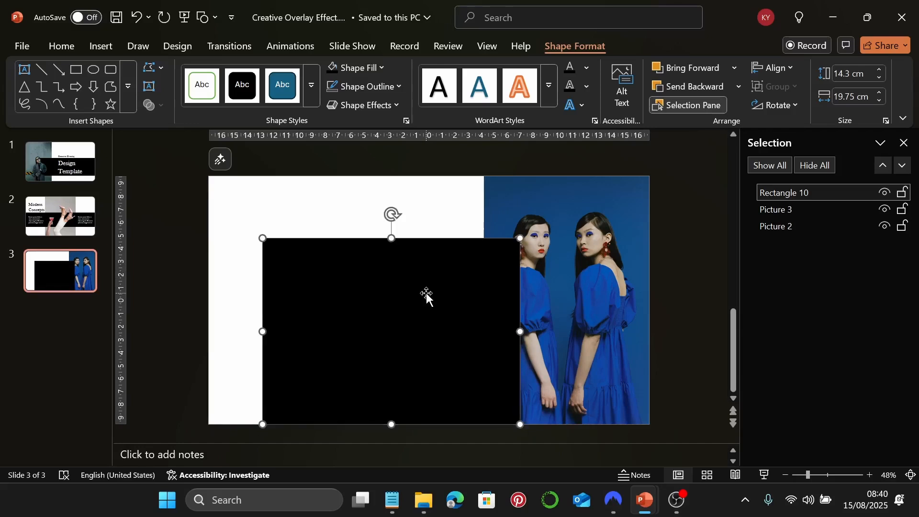
{"action": "left_click_drag", "start_coordinate": [796, 193], "coordinate": [798, 214]}
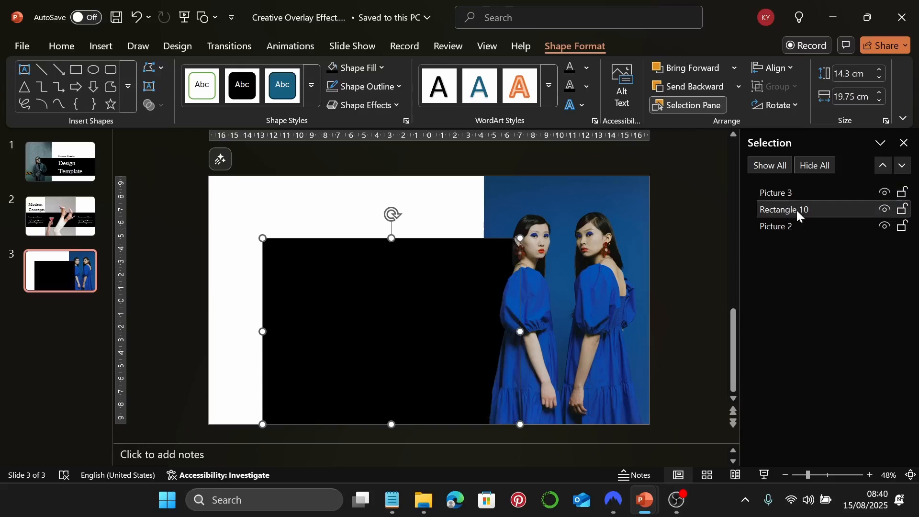
{"action": "left_click", "coordinate": [463, 216]}
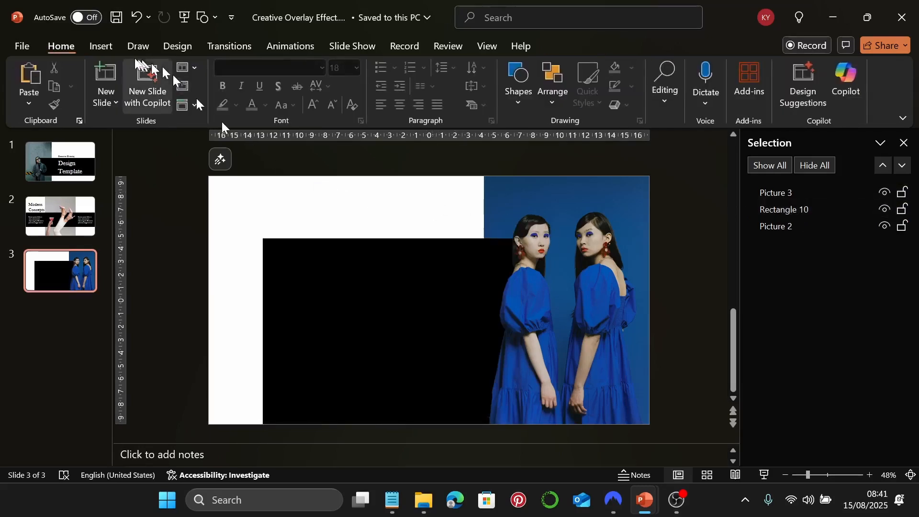
Add a text box above the black band containing the 'Elegant Design' heading copied from Notepad
{"action": "left_click", "coordinate": [101, 46]}
{"action": "left_click", "coordinate": [592, 86]}
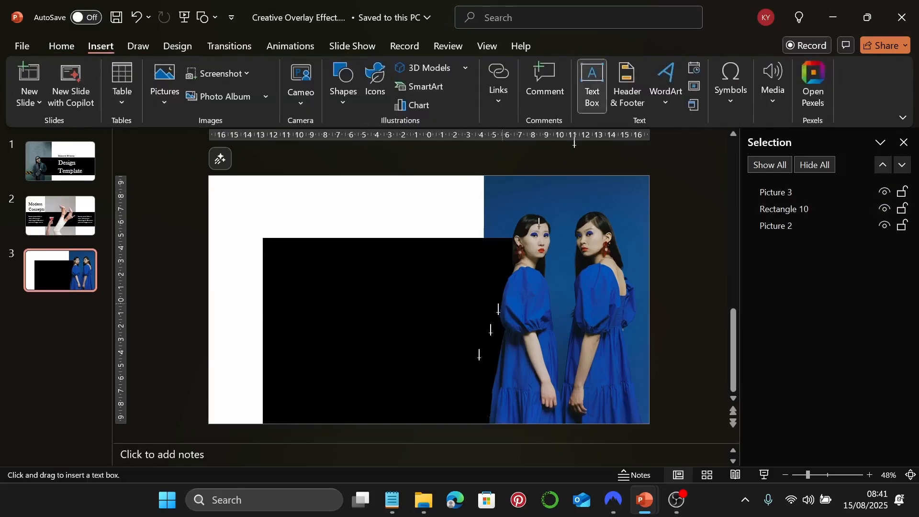
{"action": "left_click", "coordinate": [392, 499]}
{"action": "triple_click", "coordinate": [610, 245]}
{"action": "key", "text": "ctrl+c"}
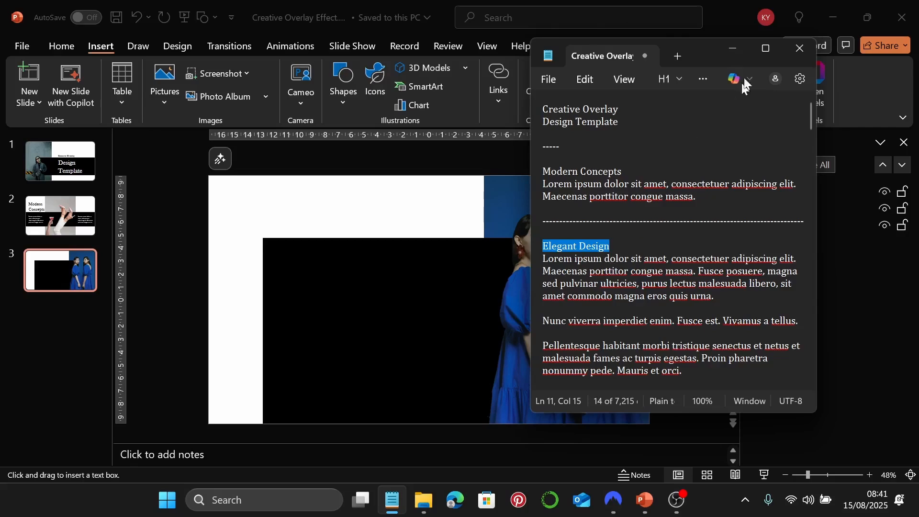
{"action": "left_click", "coordinate": [732, 48]}
{"action": "left_click_drag", "start_coordinate": [284, 201], "coordinate": [442, 223]}
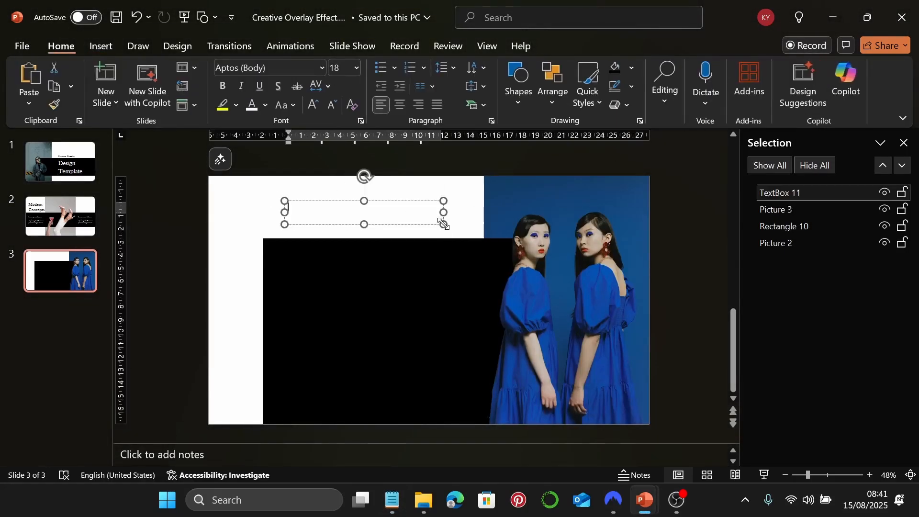
{"action": "key", "text": "ctrl+v"}
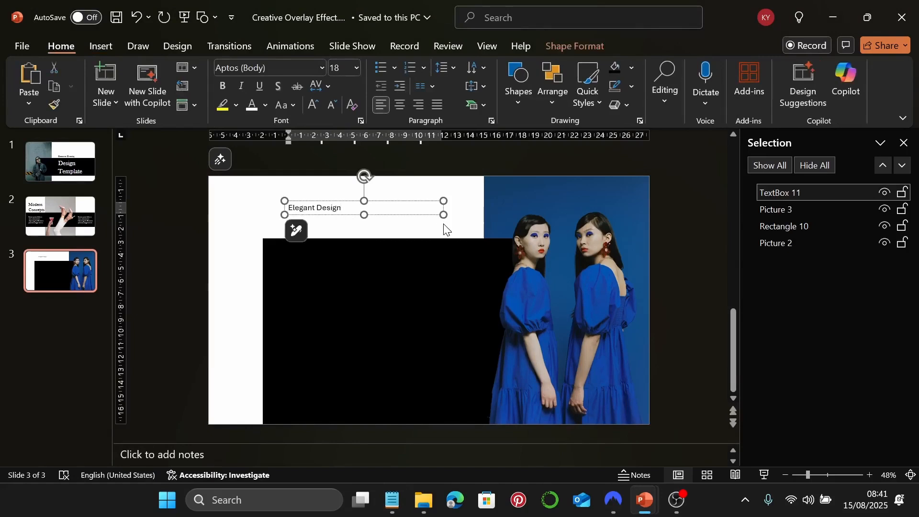
Set the heading to 60 pt Baskerville Old Face and widen its box to one line
{"action": "left_click", "coordinate": [418, 201]}
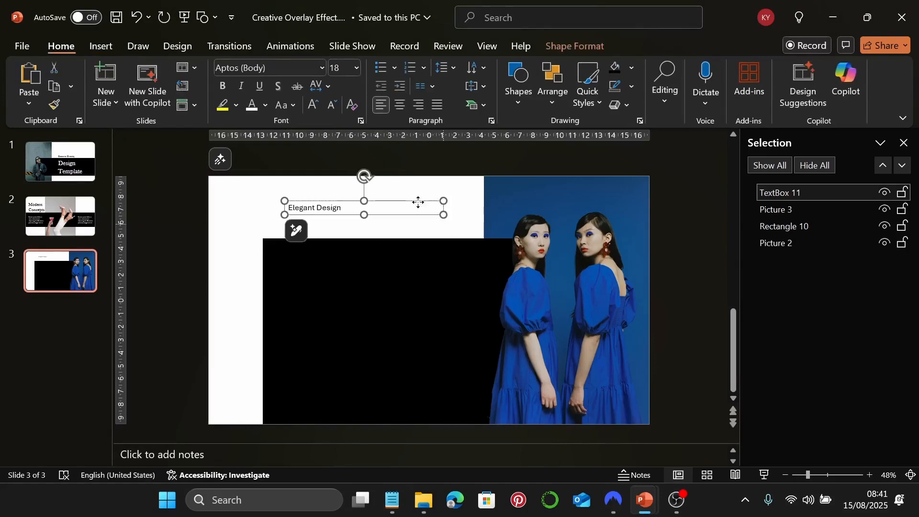
{"action": "left_click", "coordinate": [318, 68]}
{"action": "left_click", "coordinate": [335, 169]}
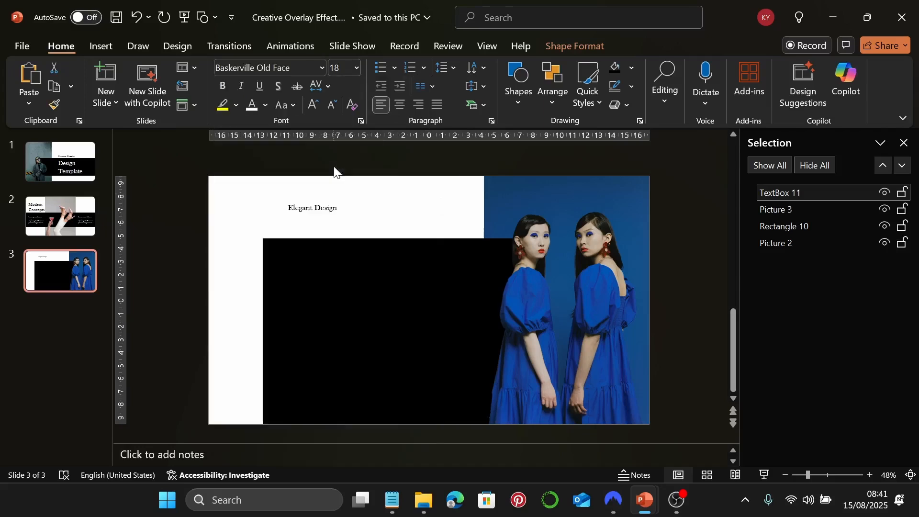
{"action": "left_click", "coordinate": [336, 67]}
{"action": "type", "text": "60"}
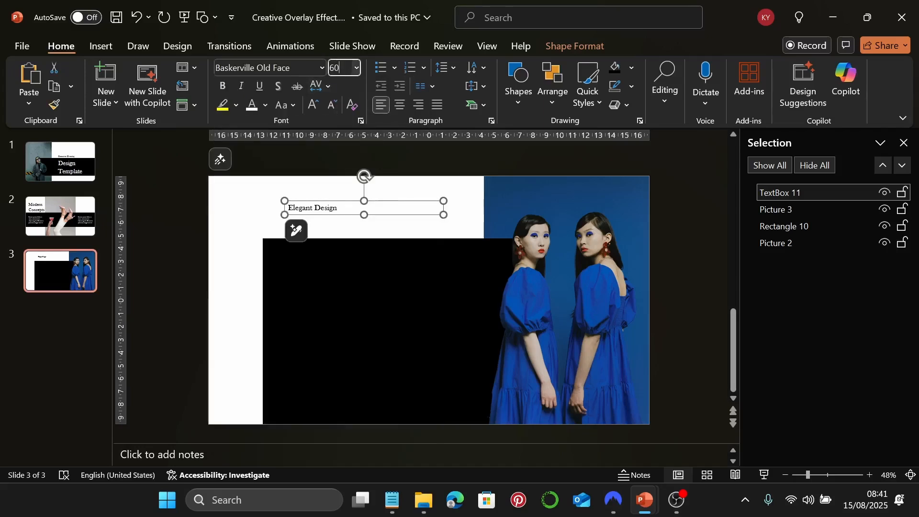
{"action": "key", "text": "Return"}
{"action": "mouse_move", "coordinate": [443, 236]}
{"action": "left_mouse_down"}
{"action": "mouse_move", "coordinate": [467, 238]}
{"action": "mouse_move", "coordinate": [463, 222]}
{"action": "mouse_move", "coordinate": [454, 231]}
{"action": "left_mouse_up"}
{"action": "left_click", "coordinate": [101, 46]}
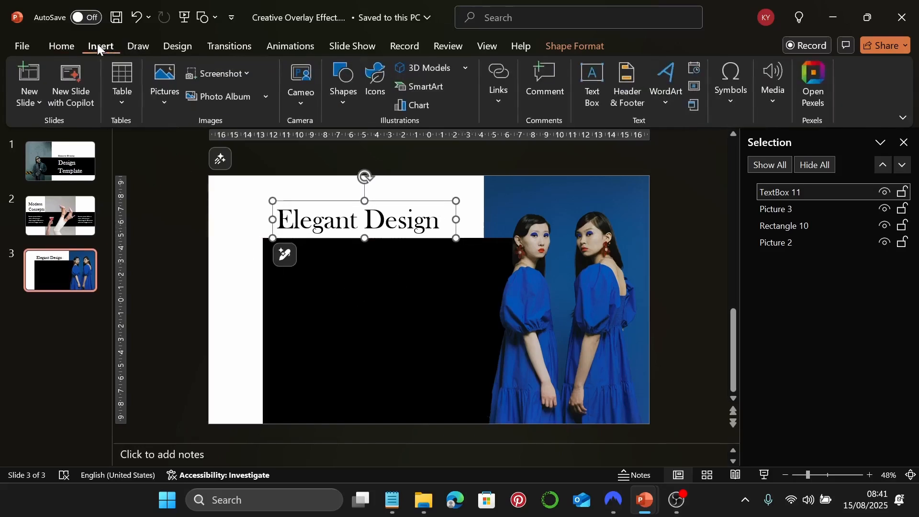
{"action": "left_click", "coordinate": [591, 85]}
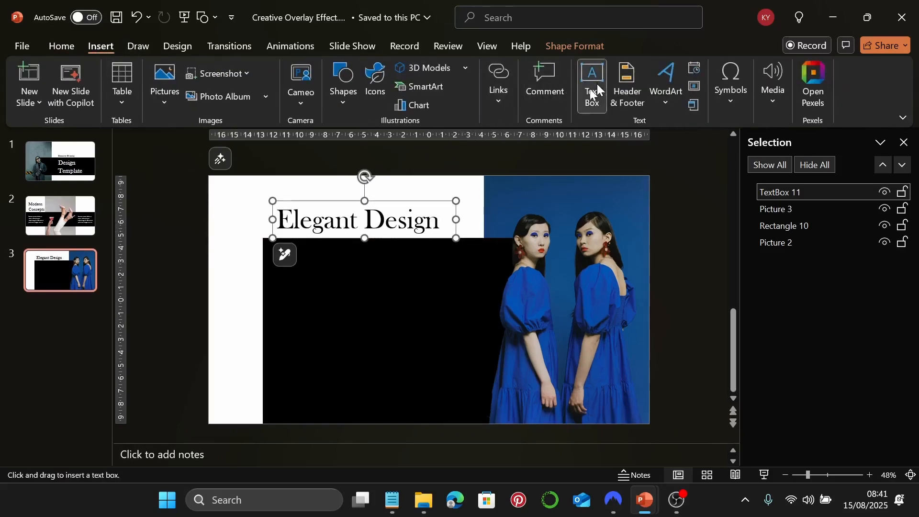
Paste the lorem ipsum body paragraphs from Notepad into a new text box on the black band
{"action": "left_click", "coordinate": [392, 499]}
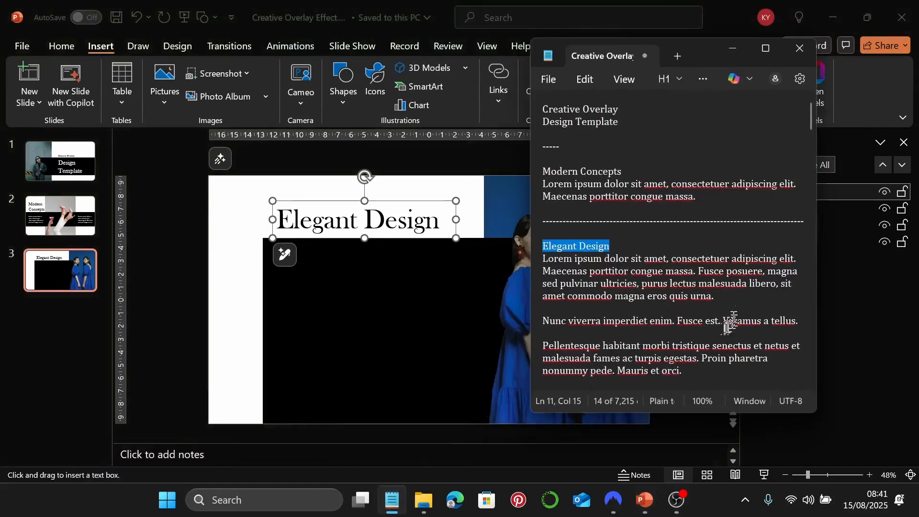
{"action": "scroll", "coordinate": [708, 328], "scroll_direction": "down", "scroll_amount": 1}
{"action": "left_click_drag", "start_coordinate": [709, 328], "coordinate": [543, 217]}
{"action": "key", "text": "ctrl+c"}
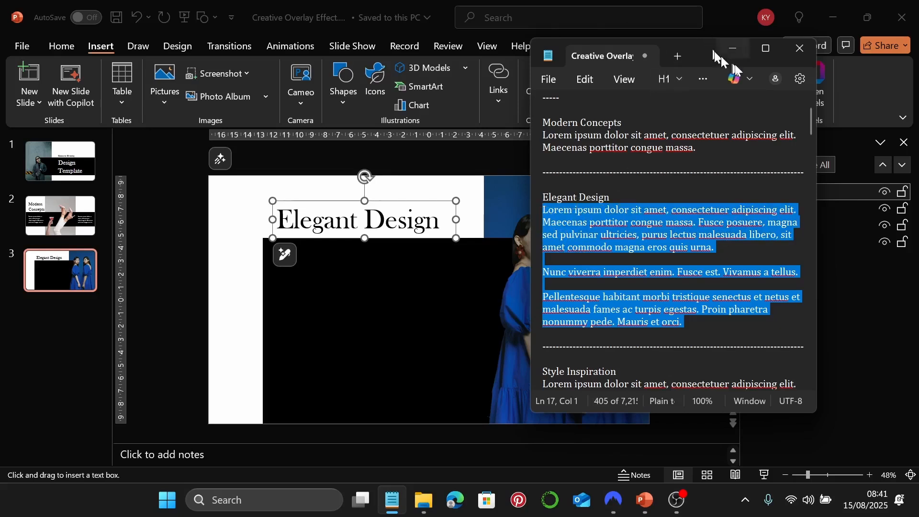
{"action": "left_click", "coordinate": [732, 48]}
{"action": "left_click_drag", "start_coordinate": [290, 284], "coordinate": [397, 327]}
{"action": "key", "text": "ctrl+v"}
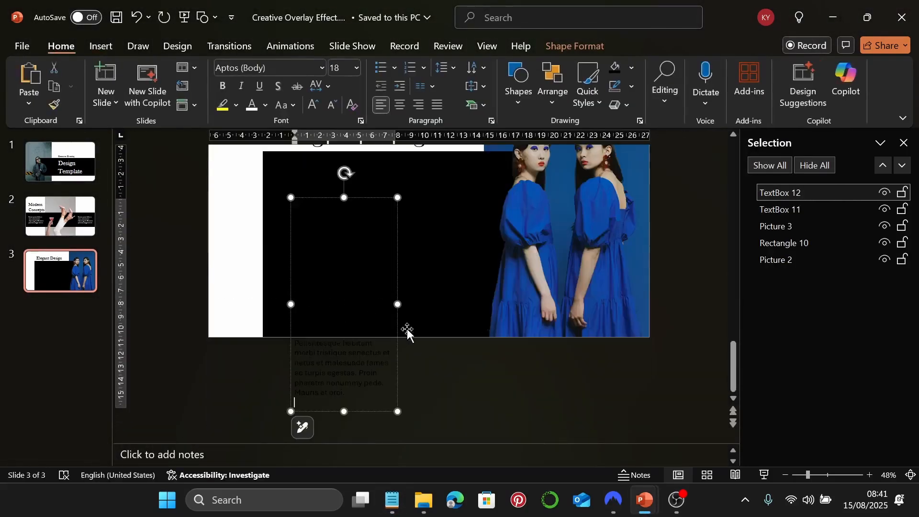
{"action": "left_click_drag", "start_coordinate": [397, 304], "coordinate": [473, 304]}
Format the body text as white 22 pt Garamond
{"action": "left_click", "coordinate": [251, 108]}
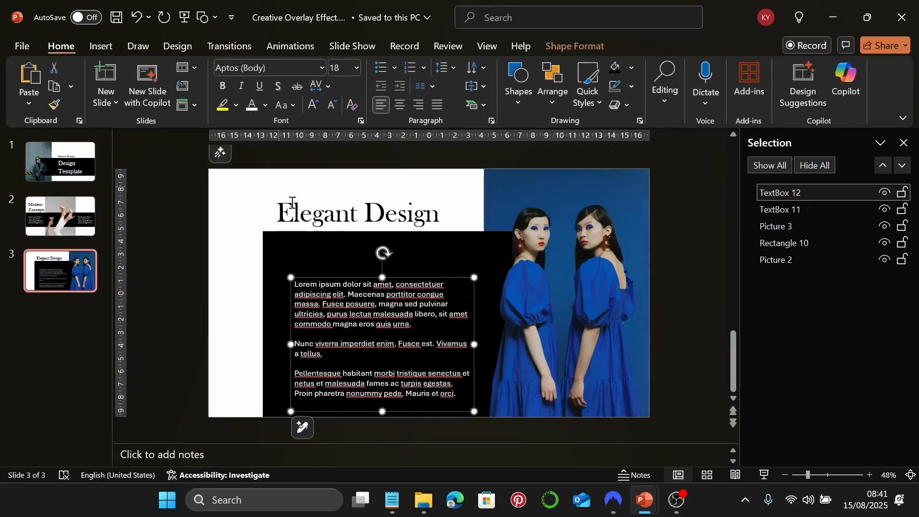
{"action": "left_click", "coordinate": [322, 68]}
{"action": "left_click", "coordinate": [282, 189]}
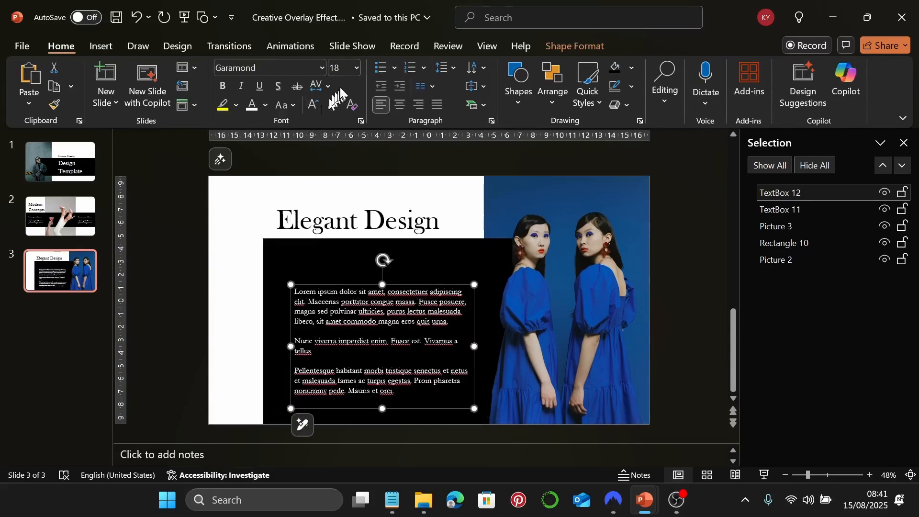
{"action": "left_click", "coordinate": [340, 67]}
{"action": "type", "text": "22"}
{"action": "key", "text": "Return"}
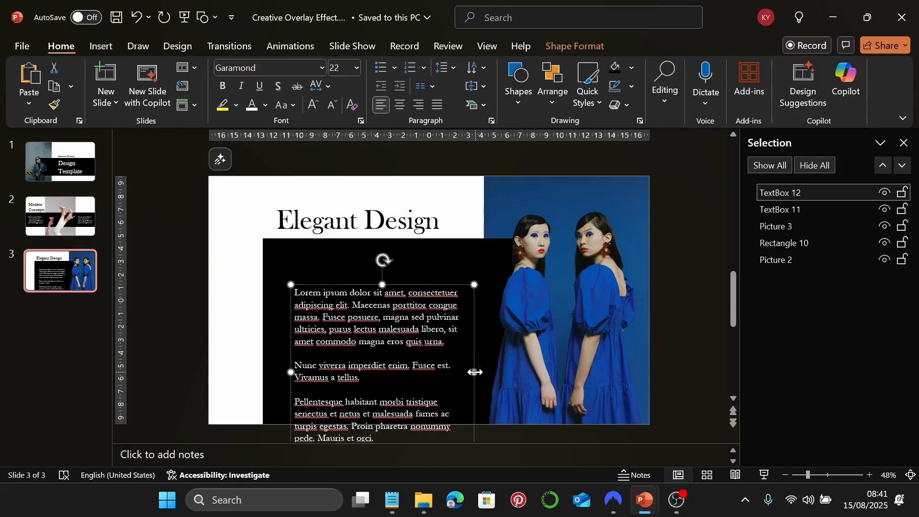
Widen the body text box, move it up-left, and nudge the heading to line up with it
{"action": "left_click_drag", "start_coordinate": [474, 372], "coordinate": [480, 371]}
{"action": "left_click_drag", "start_coordinate": [491, 373], "coordinate": [500, 375]}
{"action": "left_click_drag", "start_coordinate": [501, 335], "coordinate": [486, 303]}
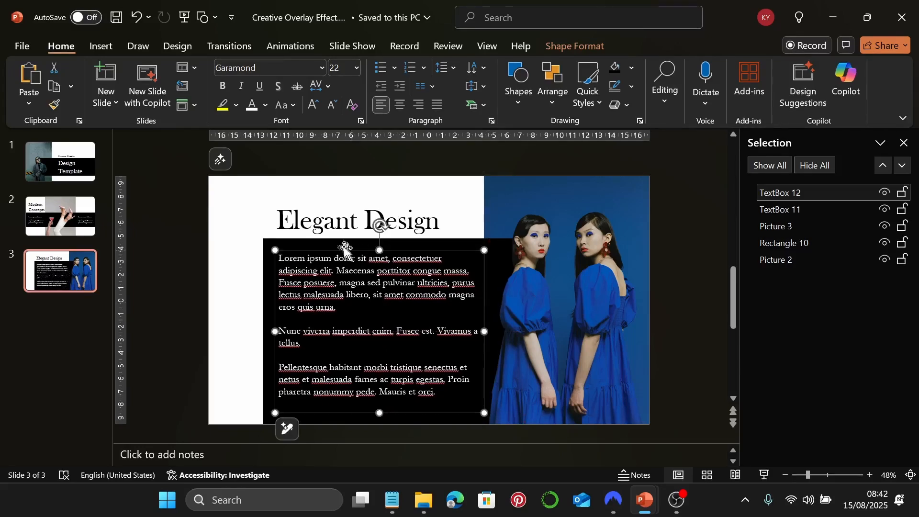
{"action": "left_click", "coordinate": [334, 228]}
{"action": "left_click_drag", "start_coordinate": [455, 228], "coordinate": [457, 226]}
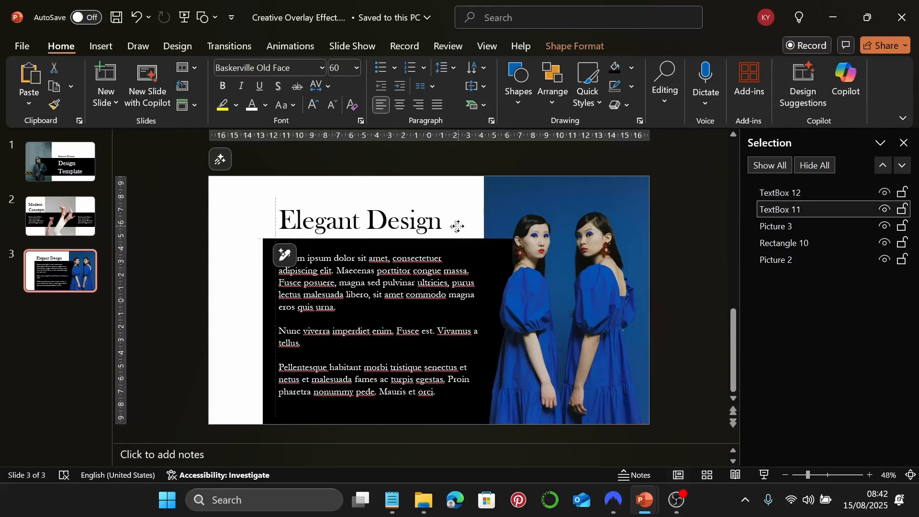
{"action": "left_click", "coordinate": [245, 205]}
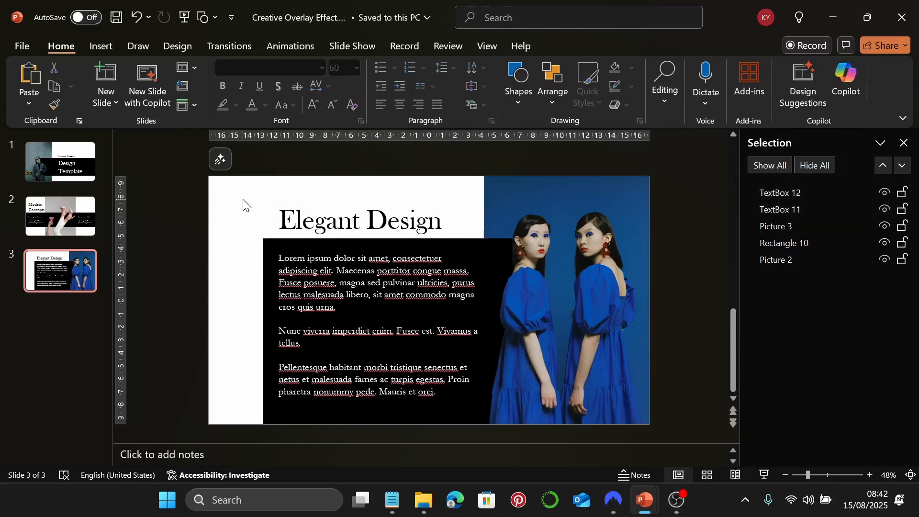
Preview slide 3 in full-screen Slide Show, exit, and add a new blank slide 4
{"action": "left_click", "coordinate": [765, 474]}
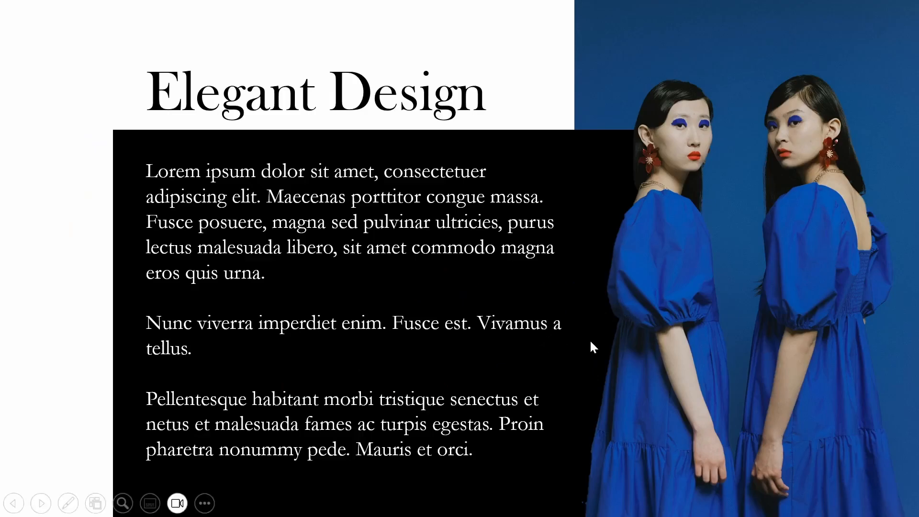
{"action": "key", "text": "Escape"}
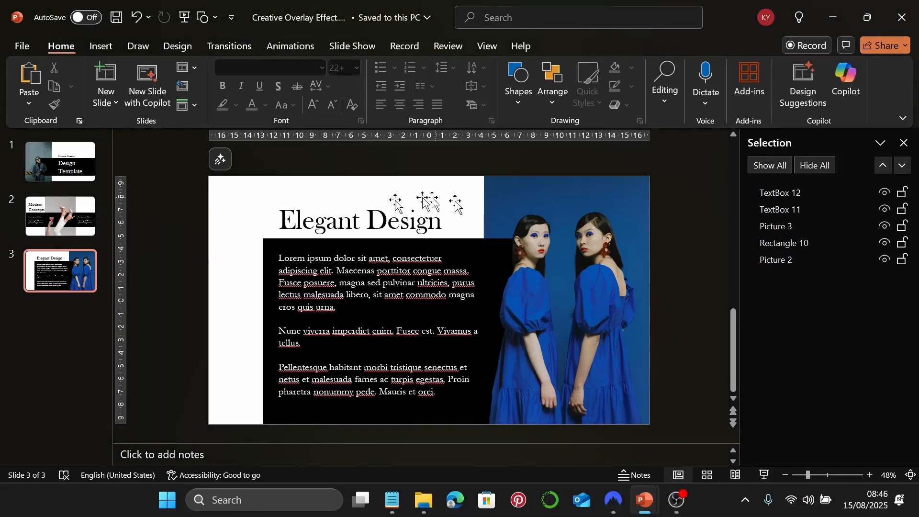
{"action": "left_click", "coordinate": [106, 76]}
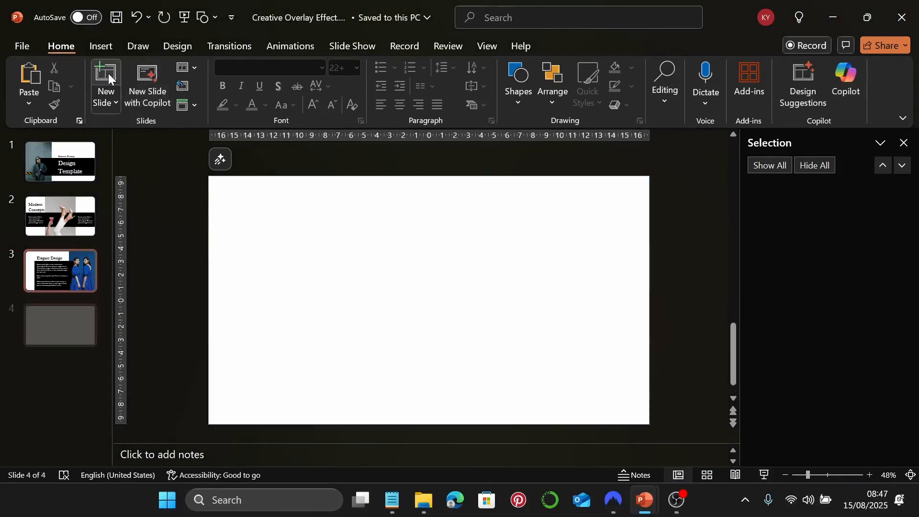
Drag pexels-frendsmans-1926769.jpg from File Explorer onto slide 4 and place it just right of centre
{"action": "left_click", "coordinate": [423, 500]}
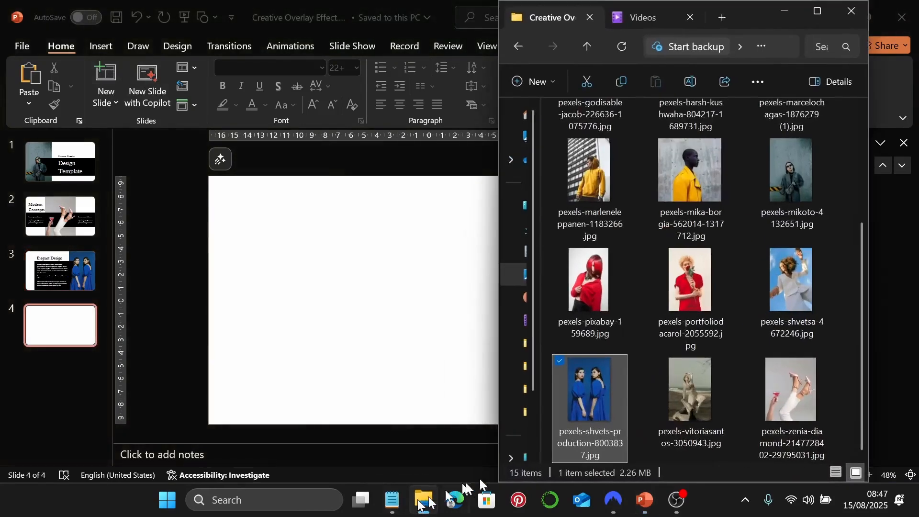
{"action": "scroll", "coordinate": [766, 267], "scroll_direction": "up", "scroll_amount": 3}
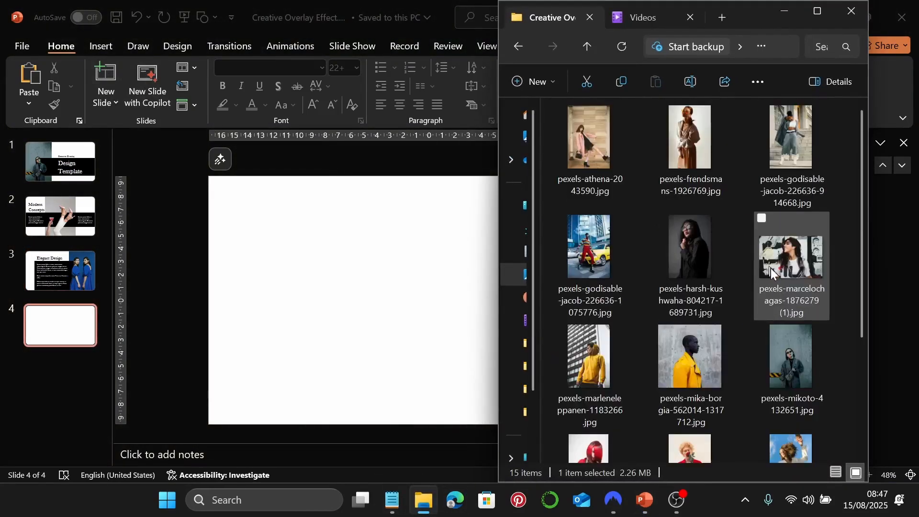
{"action": "left_click_drag", "start_coordinate": [688, 162], "coordinate": [404, 269]}
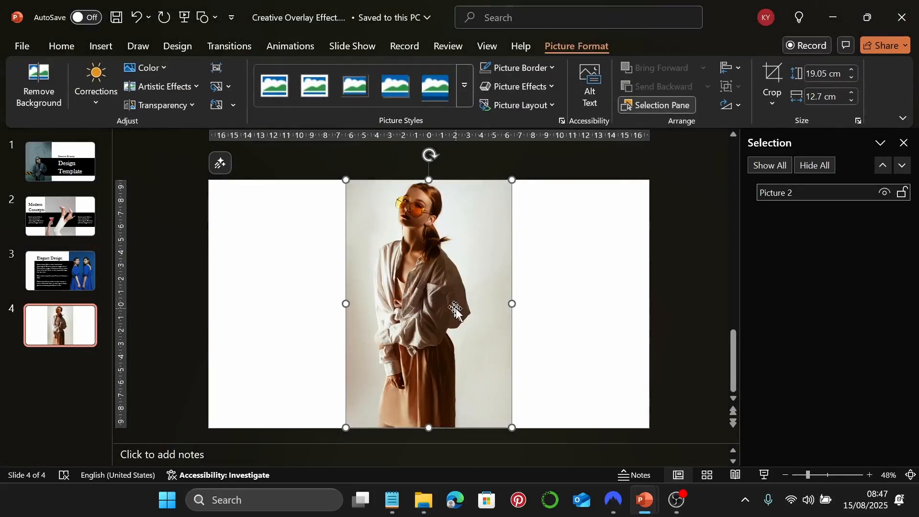
{"action": "left_click_drag", "start_coordinate": [438, 304], "coordinate": [507, 313]}
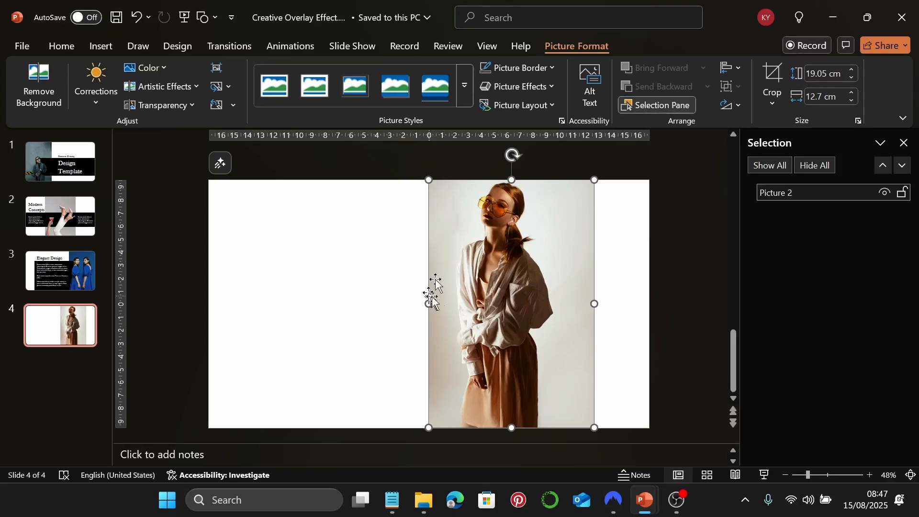
Duplicate the model photo and, in Remove Background, mark the model's head and shoulder to keep
{"action": "key", "text": "ctrl+d"}
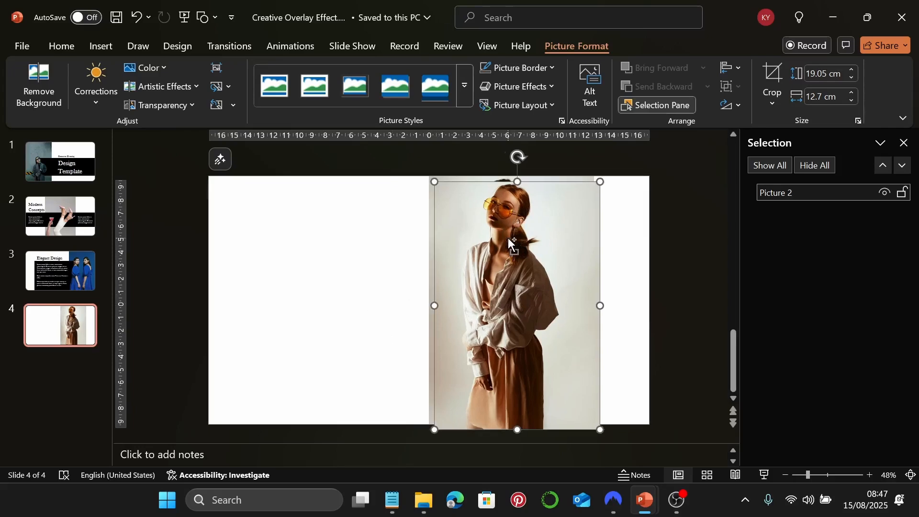
{"action": "left_click_drag", "start_coordinate": [512, 240], "coordinate": [506, 238]}
{"action": "left_click", "coordinate": [42, 79]}
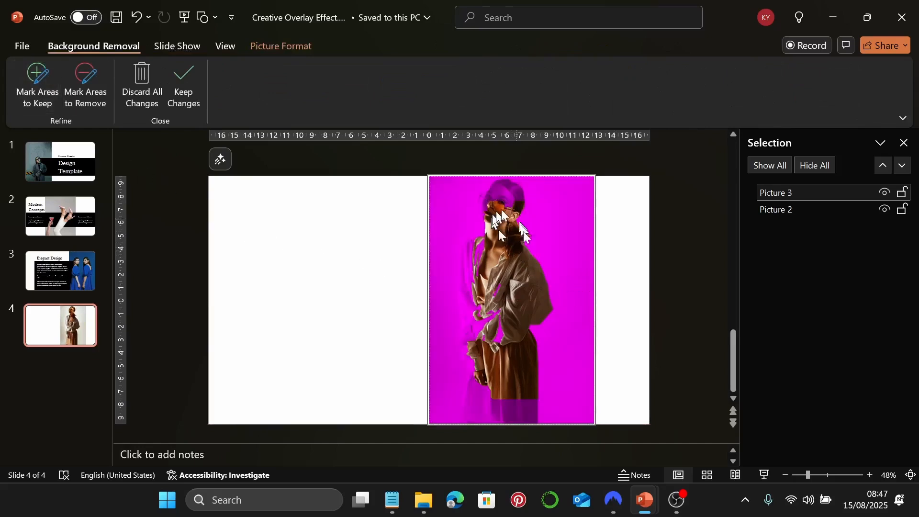
{"action": "left_click", "coordinate": [50, 96]}
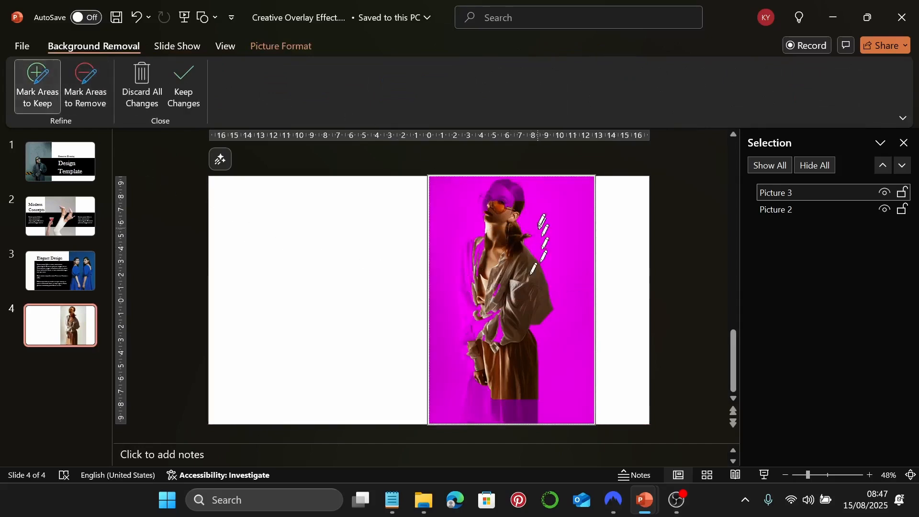
{"action": "mouse_move", "coordinate": [520, 187]}
{"action": "left_mouse_down"}
{"action": "mouse_move", "coordinate": [482, 186]}
{"action": "mouse_move", "coordinate": [457, 314]}
{"action": "mouse_move", "coordinate": [463, 402]}
{"action": "mouse_move", "coordinate": [526, 420]}
{"action": "mouse_move", "coordinate": [538, 385]}
{"action": "mouse_move", "coordinate": [510, 225]}
{"action": "mouse_move", "coordinate": [523, 194]}
{"action": "left_mouse_up"}
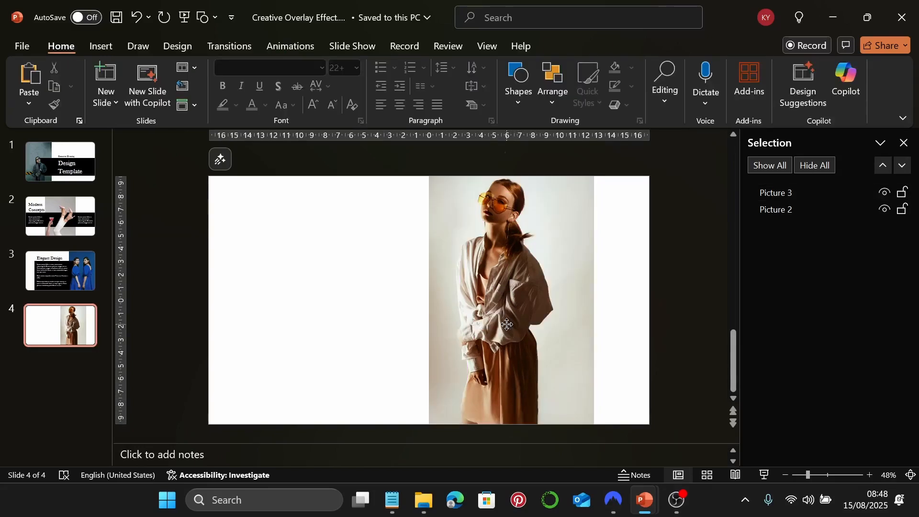
Shift the original photo, Picture 2, slightly right so the cutout lines up over it
{"action": "left_click", "coordinate": [492, 338]}
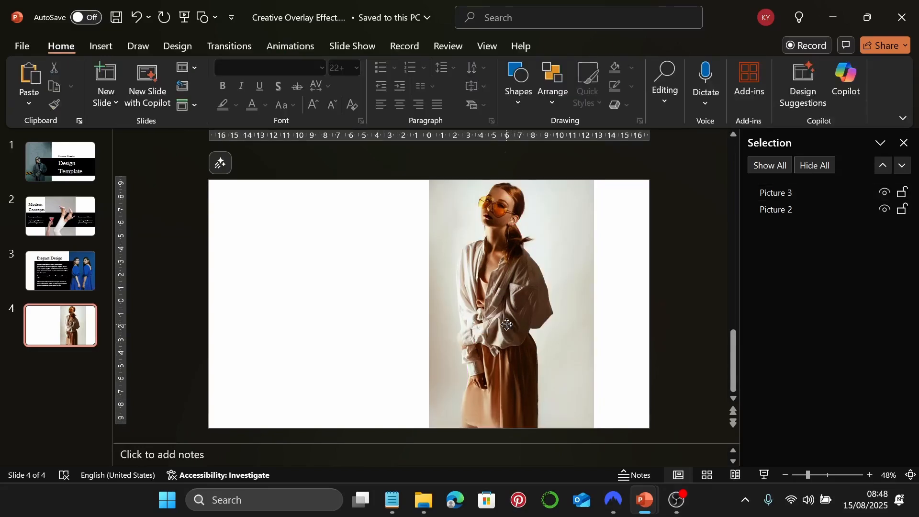
{"action": "left_click_drag", "start_coordinate": [493, 333], "coordinate": [367, 321]}
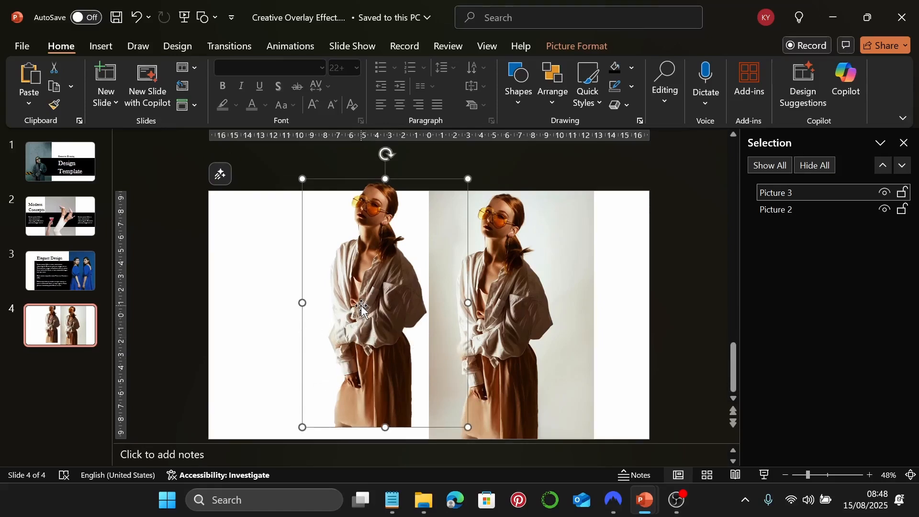
{"action": "key", "text": "ctrl+z"}
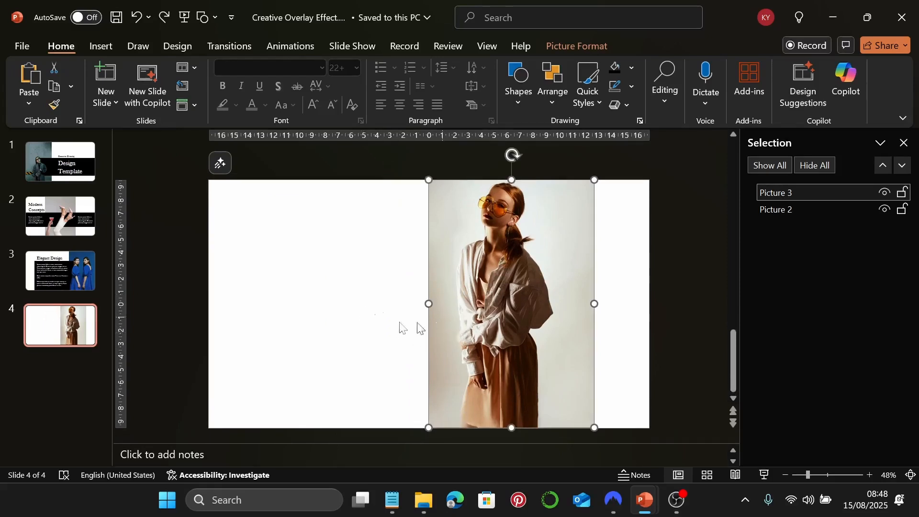
{"action": "left_click", "coordinate": [791, 209]}
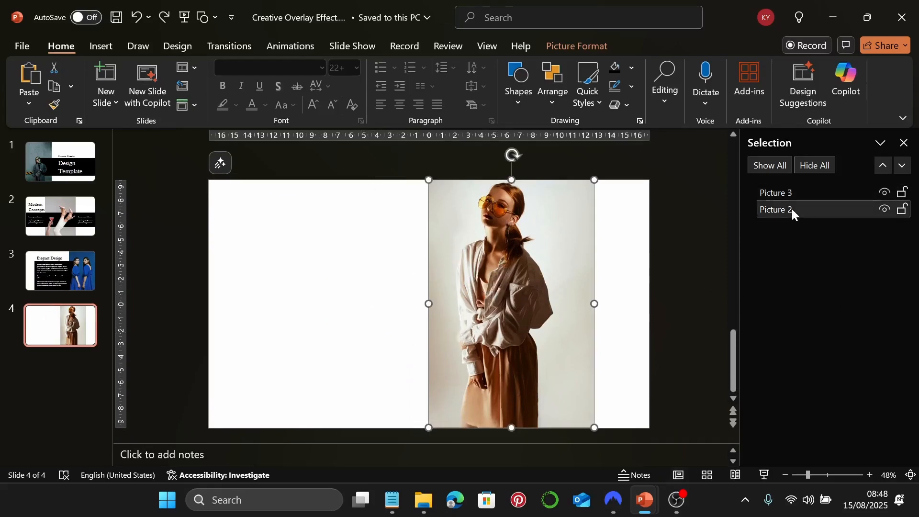
{"action": "left_click_drag", "start_coordinate": [469, 249], "coordinate": [484, 250]}
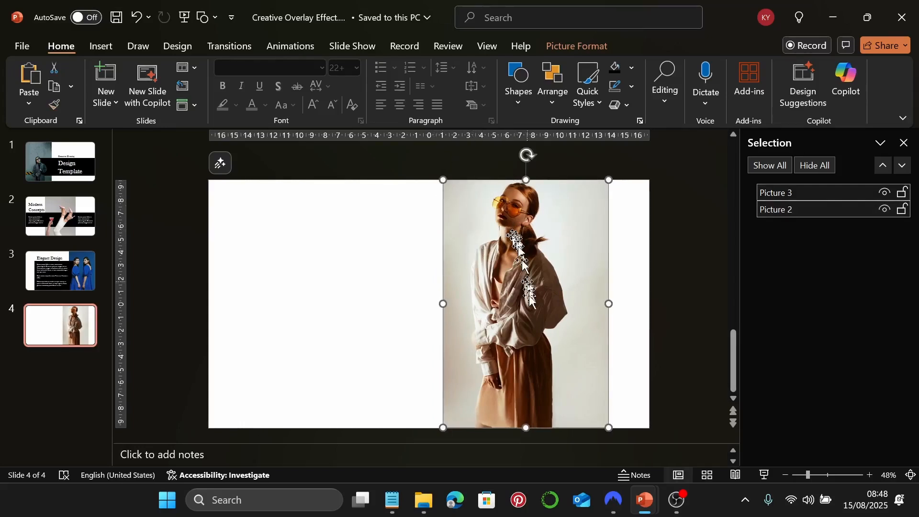
{"action": "left_click", "coordinate": [363, 293]}
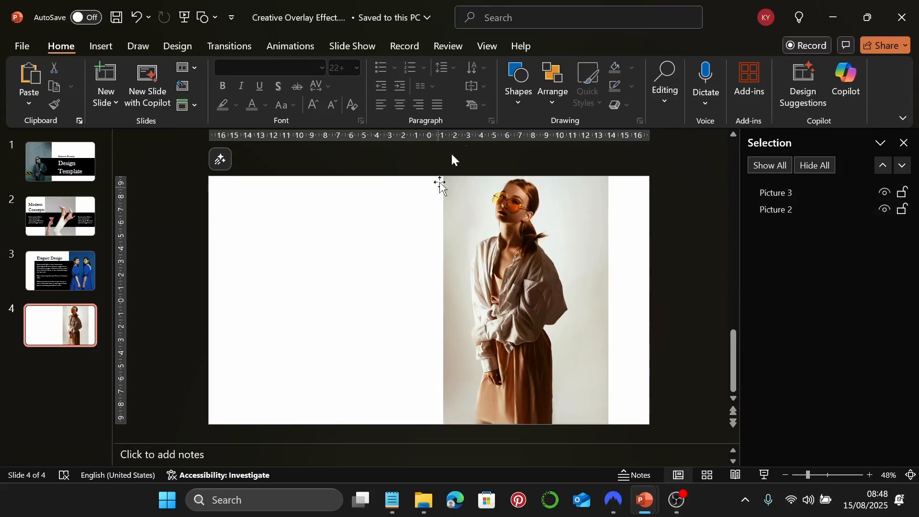
{"action": "left_click", "coordinate": [515, 92]}
{"action": "left_click", "coordinate": [570, 139]}
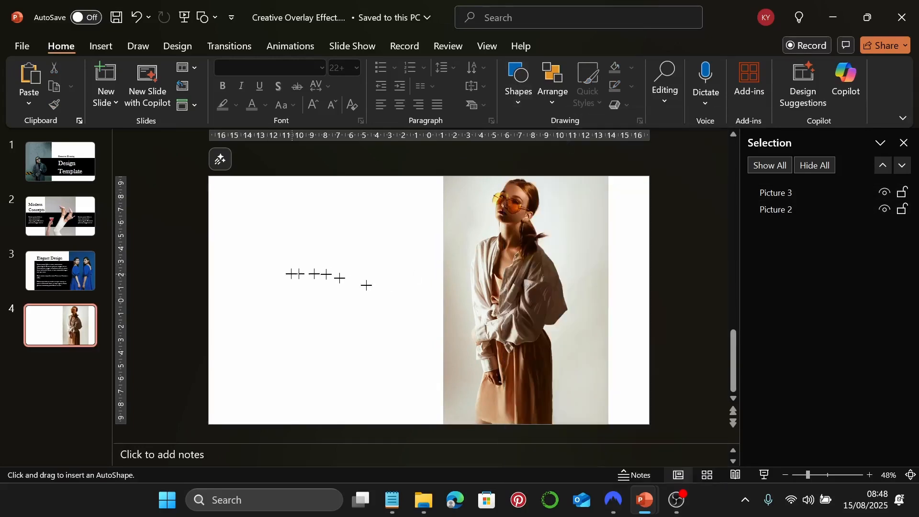
Draw a black rectangle 5.75 cm tall and stretch it to both slide edges
{"action": "left_click_drag", "start_coordinate": [226, 269], "coordinate": [563, 341]}
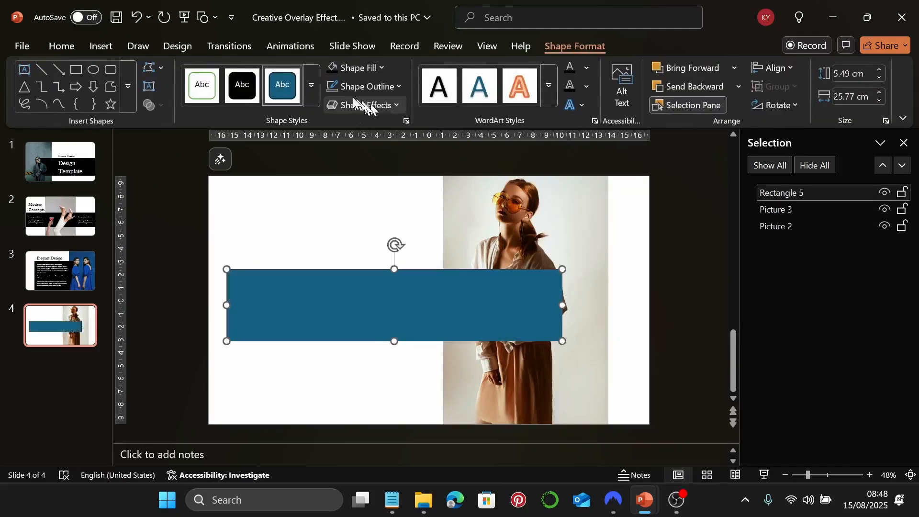
{"action": "left_click", "coordinate": [330, 70]}
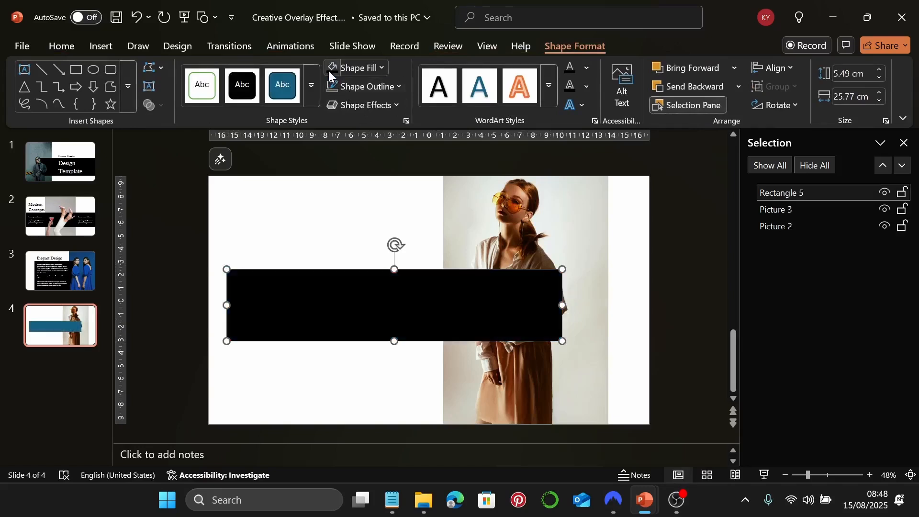
{"action": "left_click", "coordinate": [838, 72]}
{"action": "type", "text": "5."}
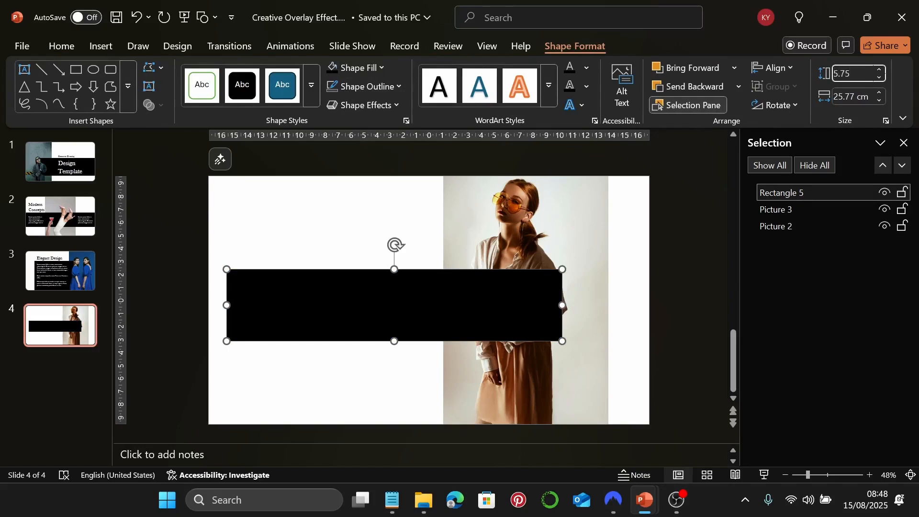
{"action": "type", "text": "75"}
{"action": "key", "text": "Return"}
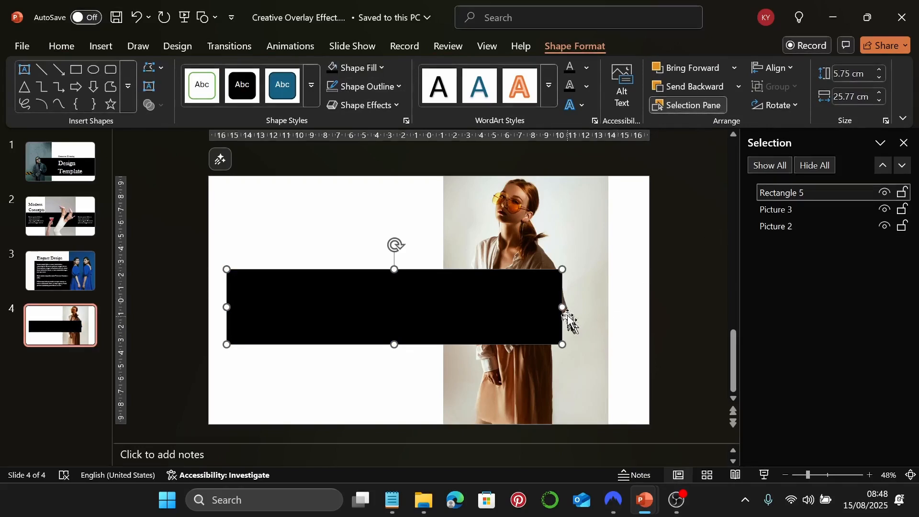
{"action": "left_click_drag", "start_coordinate": [562, 308], "coordinate": [649, 314]}
{"action": "left_click_drag", "start_coordinate": [226, 305], "coordinate": [209, 306]}
Layer the black band behind the model cutout and nudge it slightly higher
{"action": "left_click_drag", "start_coordinate": [819, 198], "coordinate": [817, 210]}
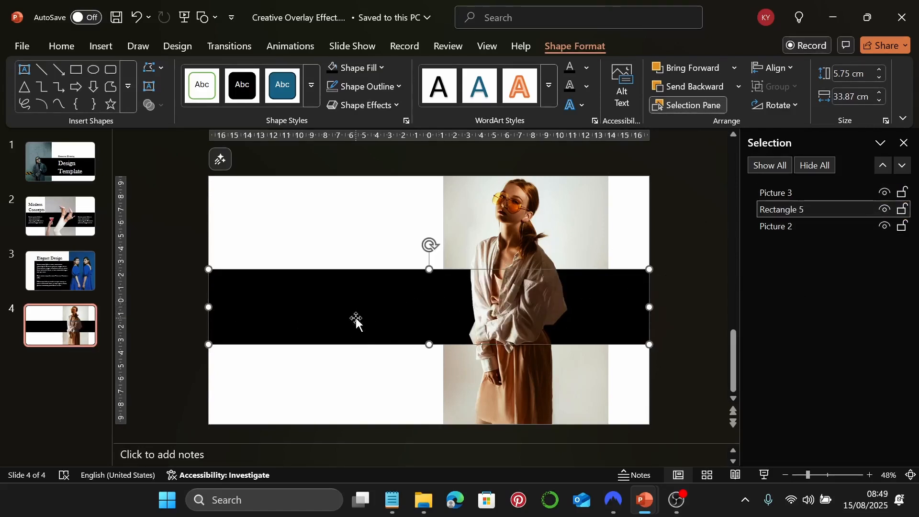
{"action": "key", "text": "Up"}
{"action": "key", "text": "Up"}
{"action": "key", "text": "Up"}
{"action": "key", "text": "Up"}
{"action": "key", "text": "Up"}
{"action": "key", "text": "Down"}
{"action": "key", "text": "Up"}
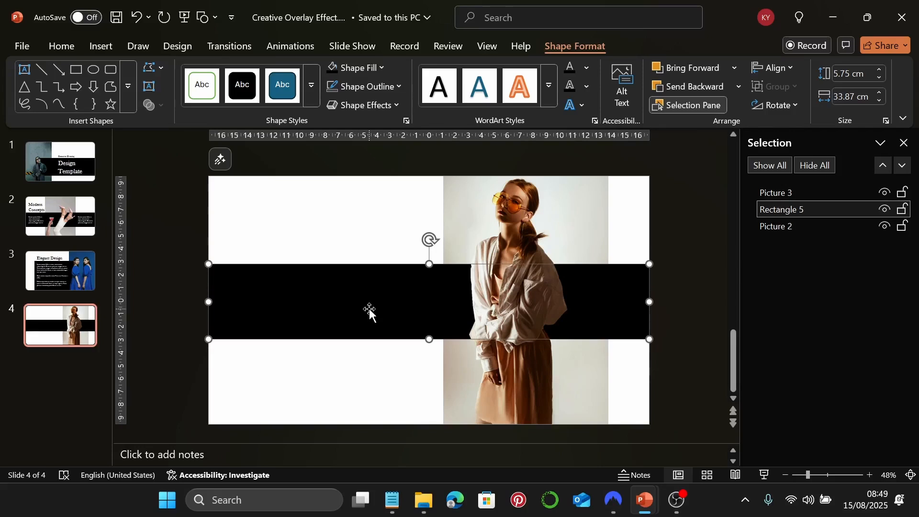
{"action": "left_click_drag", "start_coordinate": [297, 296], "coordinate": [299, 293]}
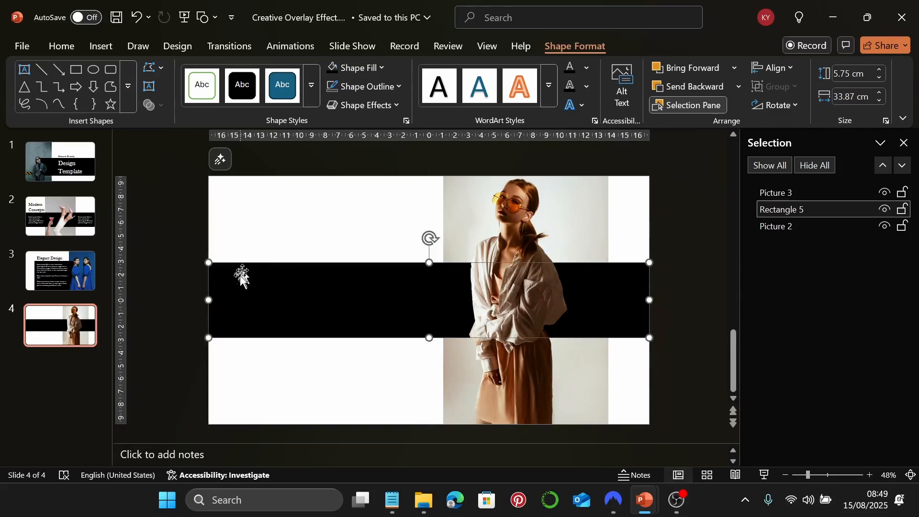
{"action": "left_click", "coordinate": [383, 244]}
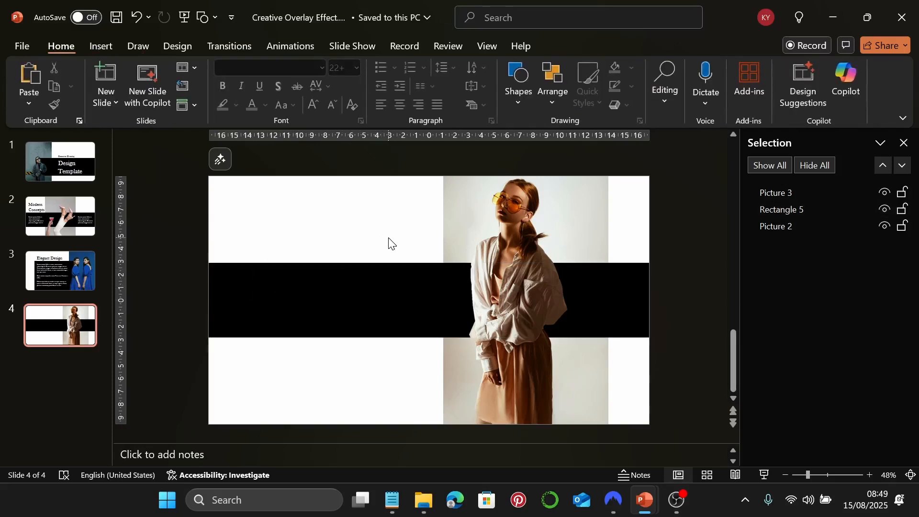
Add a text box above the black band on the left containing the 'Style Inspiration' heading
{"action": "left_click", "coordinate": [105, 46]}
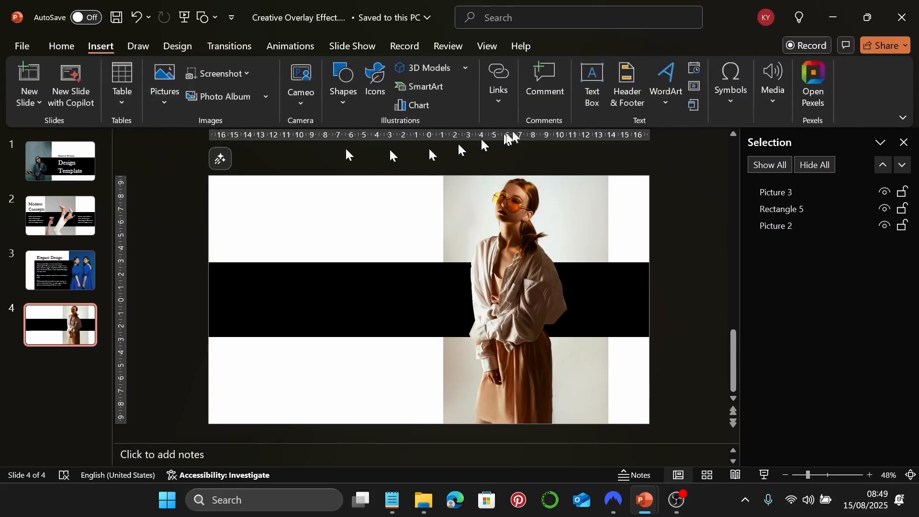
{"action": "left_click", "coordinate": [592, 86]}
{"action": "left_click", "coordinate": [392, 499]}
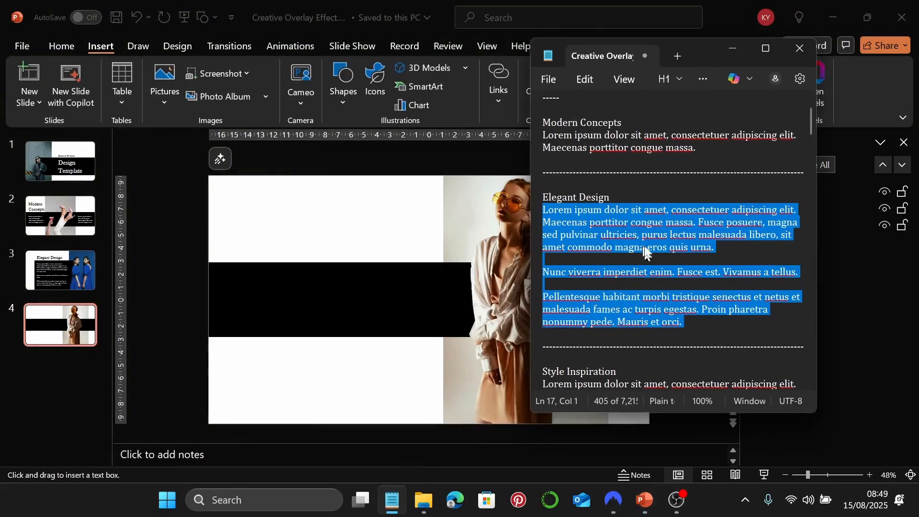
{"action": "scroll", "coordinate": [606, 283], "scroll_direction": "down", "scroll_amount": 4}
{"action": "left_click_drag", "start_coordinate": [618, 222], "coordinate": [531, 225]}
{"action": "key", "text": "ctrl+c"}
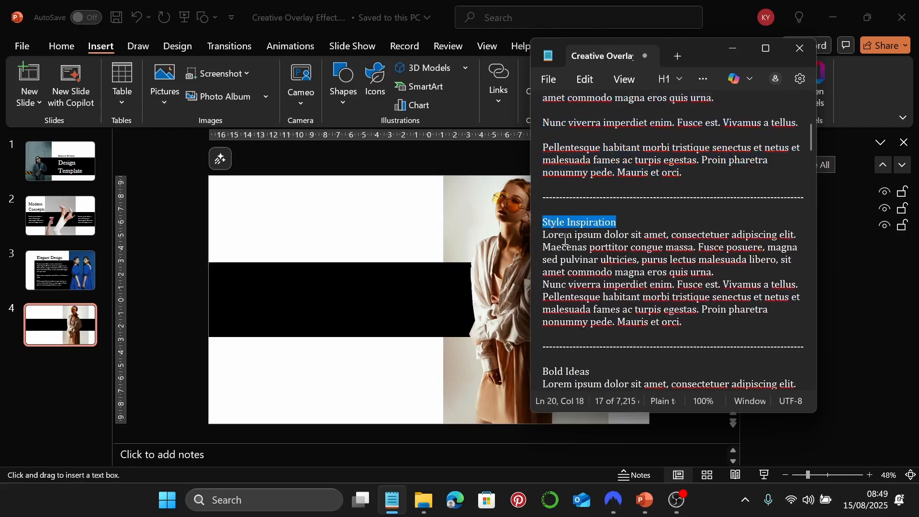
{"action": "left_click", "coordinate": [739, 49]}
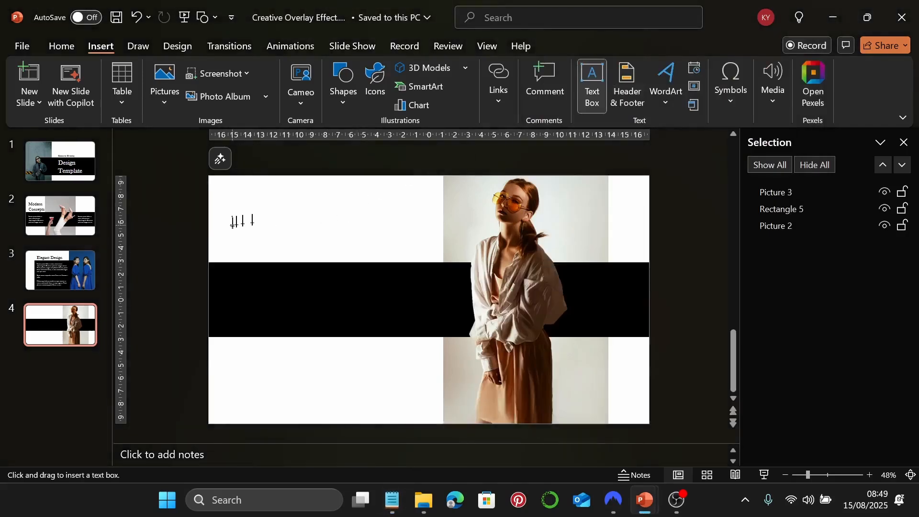
{"action": "left_click_drag", "start_coordinate": [230, 231], "coordinate": [397, 248]}
{"action": "key", "text": "ctrl+v"}
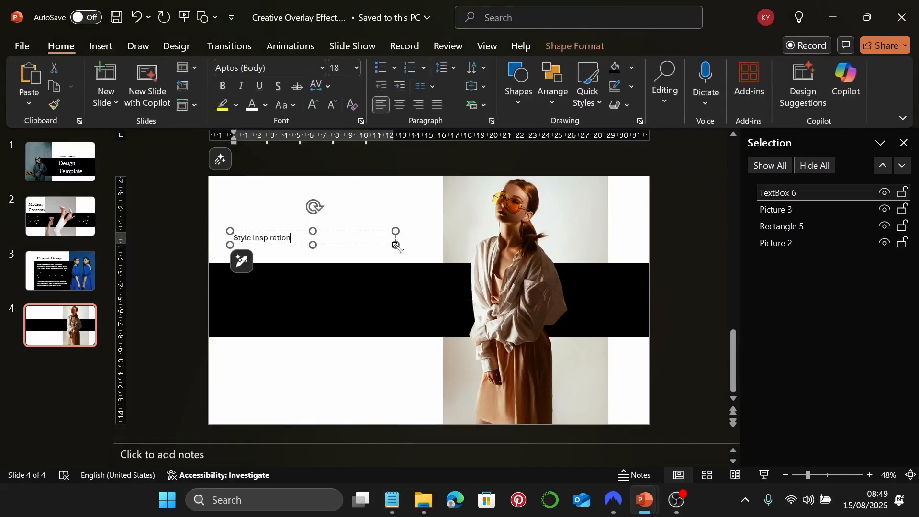
Set the heading to 60 pt Baskerville Old Face, widen it to one line and position it
{"action": "left_click", "coordinate": [319, 68]}
{"action": "left_click", "coordinate": [288, 190]}
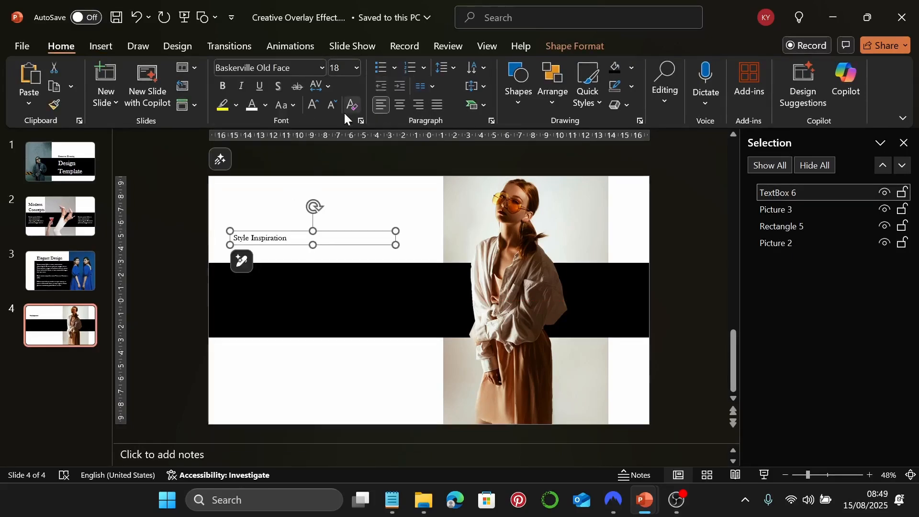
{"action": "left_click", "coordinate": [346, 72]}
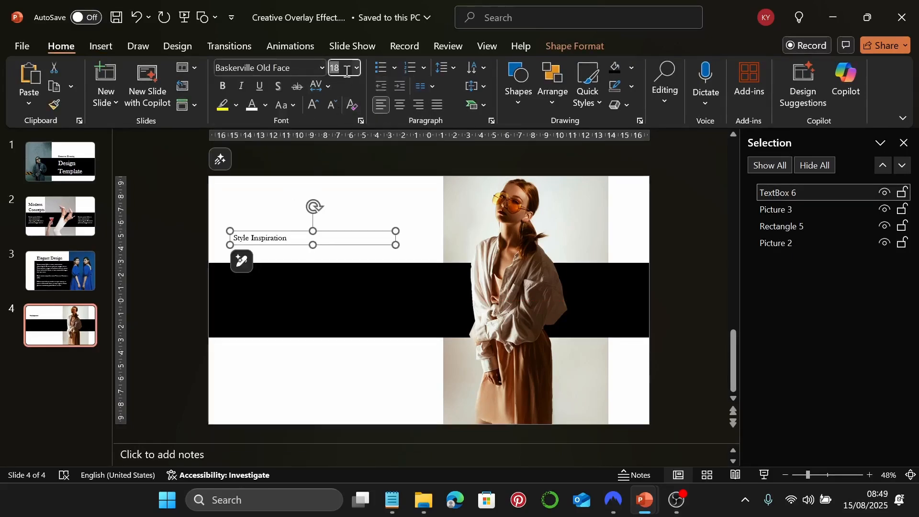
{"action": "key", "text": "Return"}
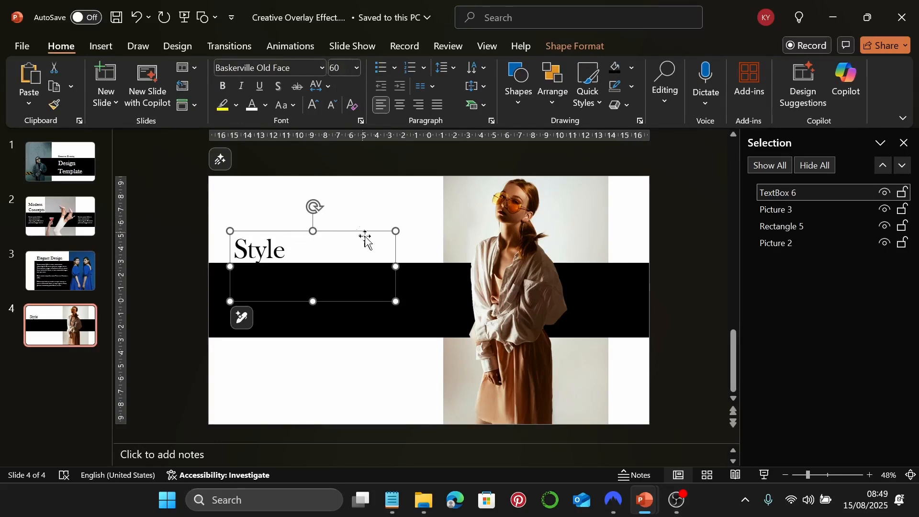
{"action": "left_click_drag", "start_coordinate": [396, 268], "coordinate": [422, 268]}
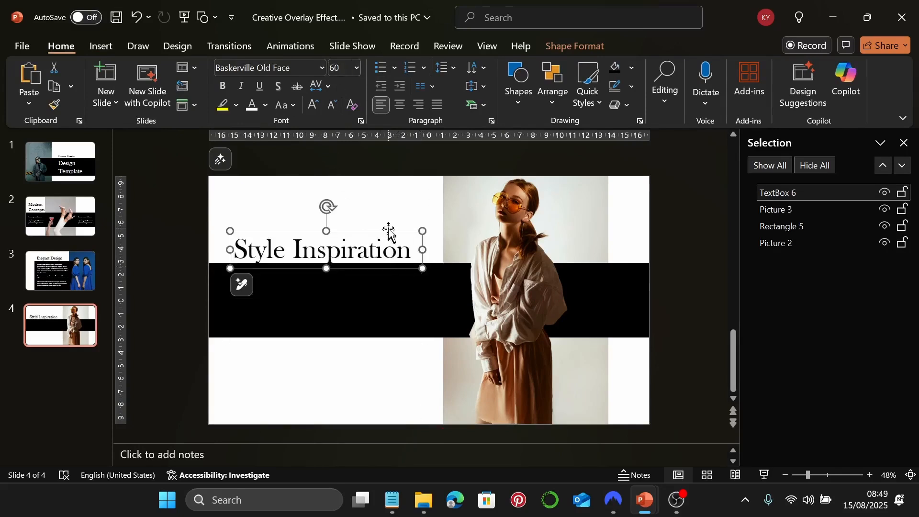
{"action": "mouse_move", "coordinate": [387, 225]}
{"action": "left_mouse_down"}
{"action": "mouse_move", "coordinate": [379, 215]}
{"action": "mouse_move", "coordinate": [383, 231]}
{"action": "mouse_move", "coordinate": [381, 223]}
{"action": "left_mouse_up"}
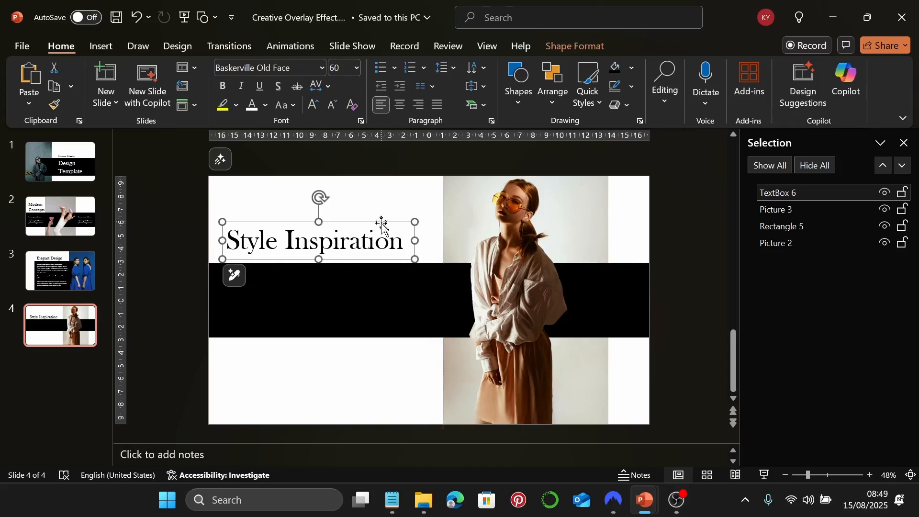
{"action": "left_click_drag", "start_coordinate": [414, 251], "coordinate": [414, 253]}
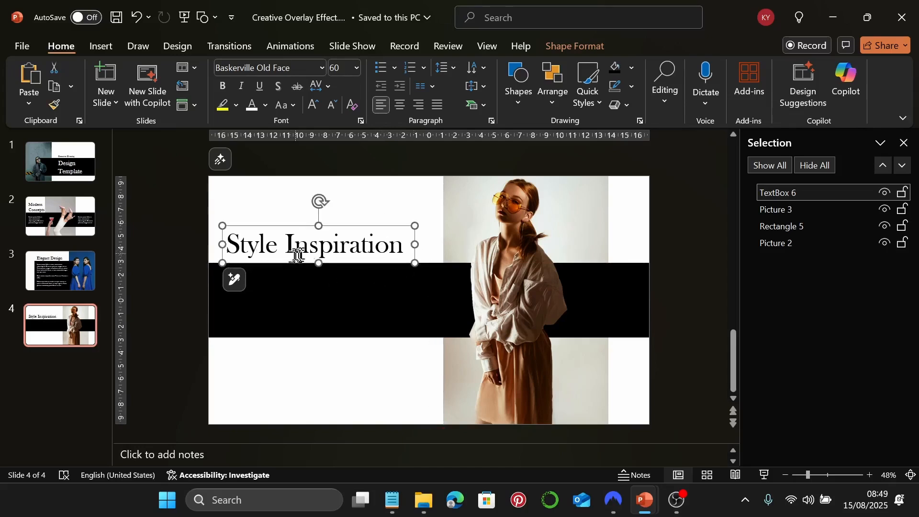
{"action": "key", "text": "ctrl+z"}
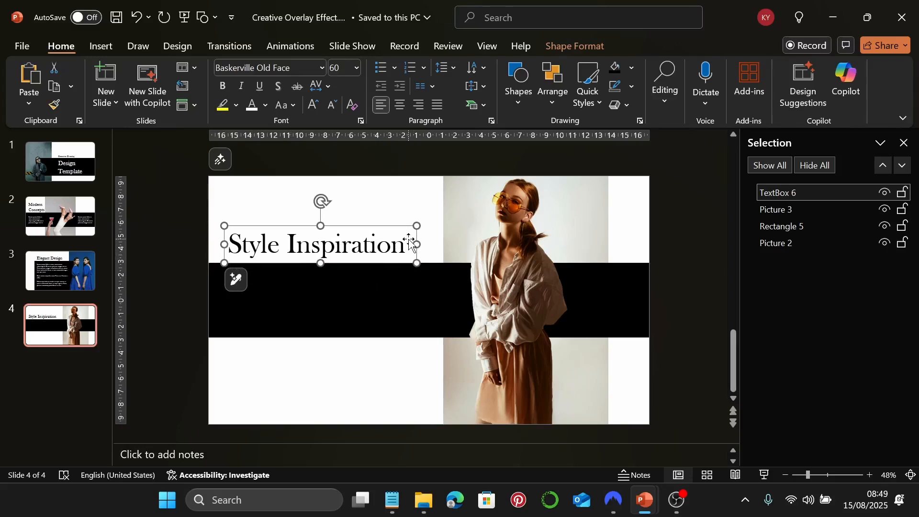
{"action": "left_click", "coordinate": [406, 223]}
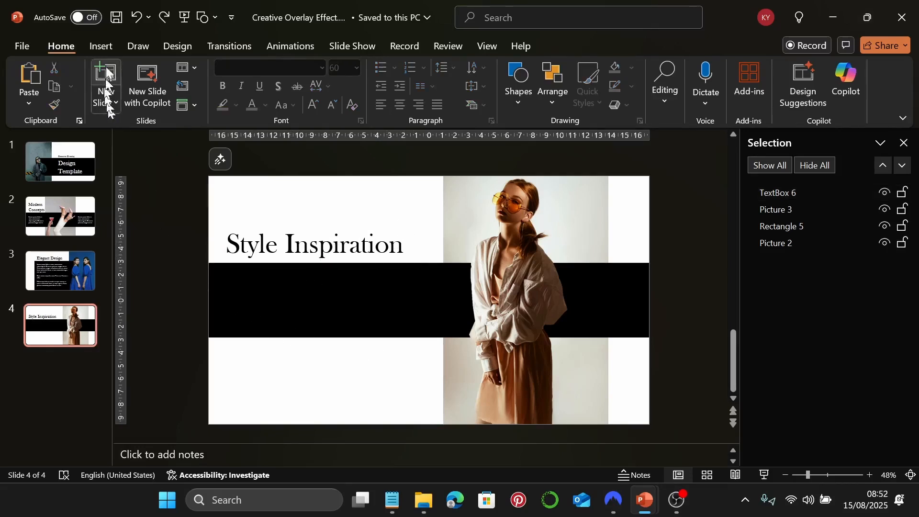
Draw a text box below the heading and paste the lorem ipsum paragraph copied from Notepad
{"action": "left_click", "coordinate": [106, 48]}
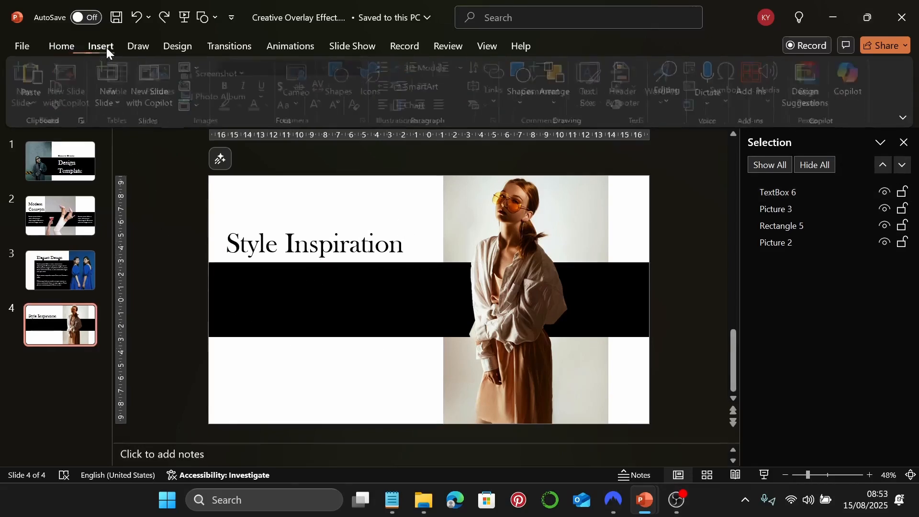
{"action": "left_click", "coordinate": [602, 82]}
{"action": "left_click", "coordinate": [391, 498]}
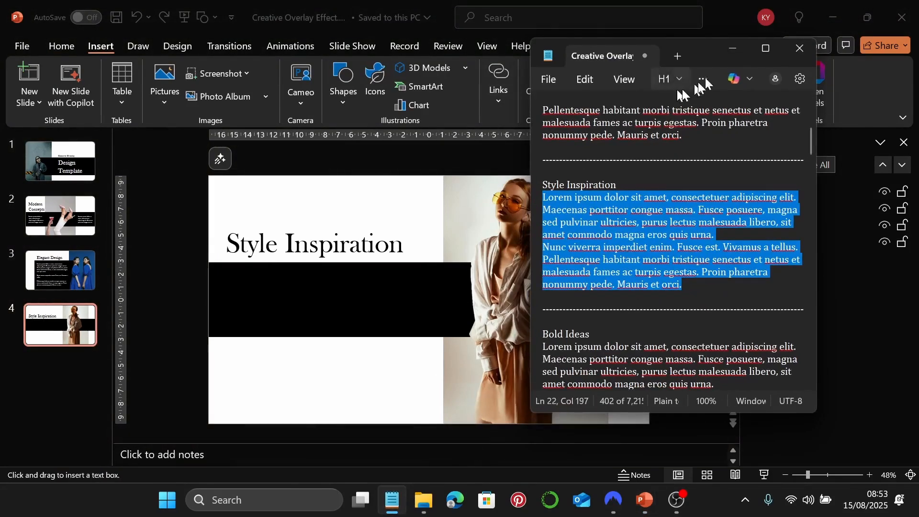
{"action": "left_click", "coordinate": [731, 48]}
{"action": "mouse_move", "coordinate": [227, 273]}
{"action": "left_mouse_down"}
{"action": "mouse_move", "coordinate": [364, 384]}
{"action": "mouse_move", "coordinate": [424, 406]}
{"action": "left_mouse_up"}
{"action": "key", "text": "ctrl+v"}
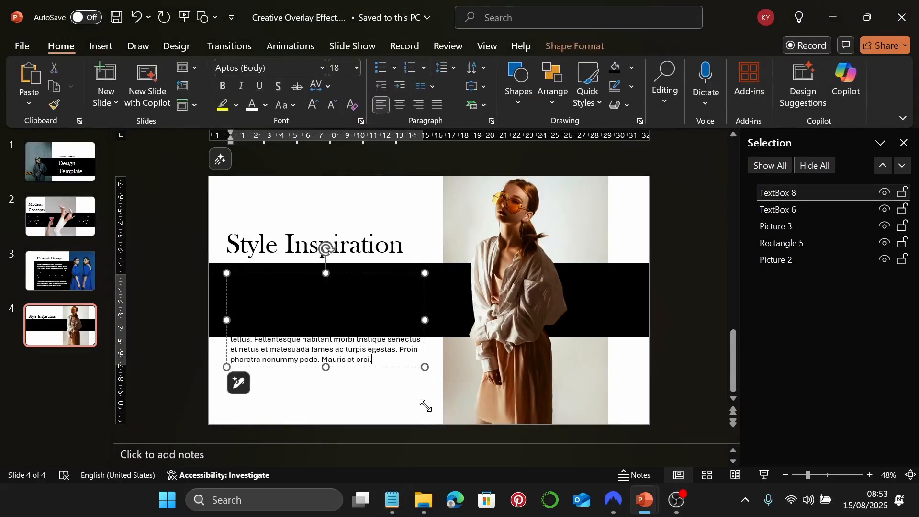
Set the whole body text box in Garamond
{"action": "left_click", "coordinate": [367, 275]}
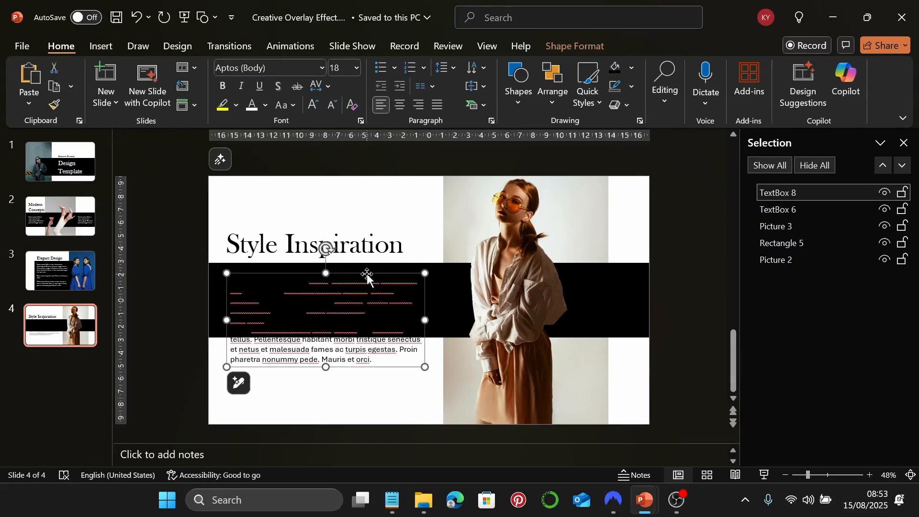
{"action": "left_click", "coordinate": [320, 68]}
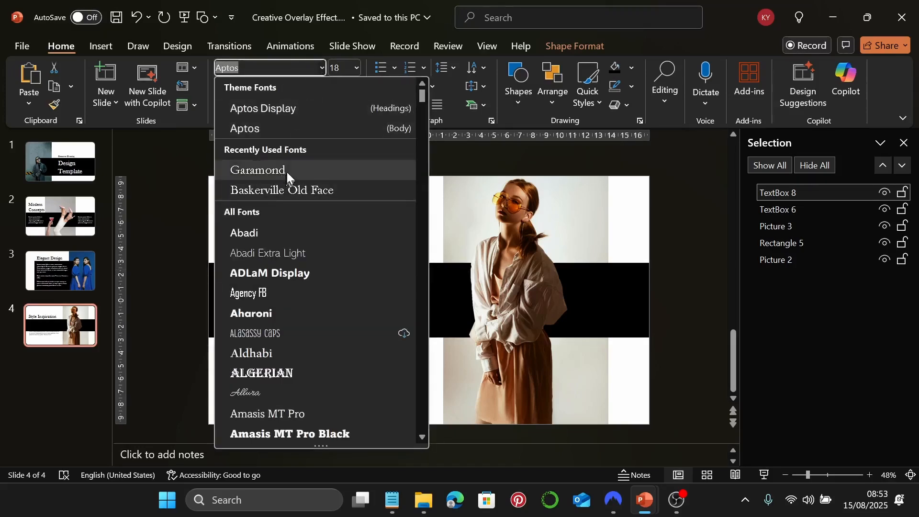
{"action": "left_click", "coordinate": [286, 170]}
{"action": "left_click", "coordinate": [341, 70]}
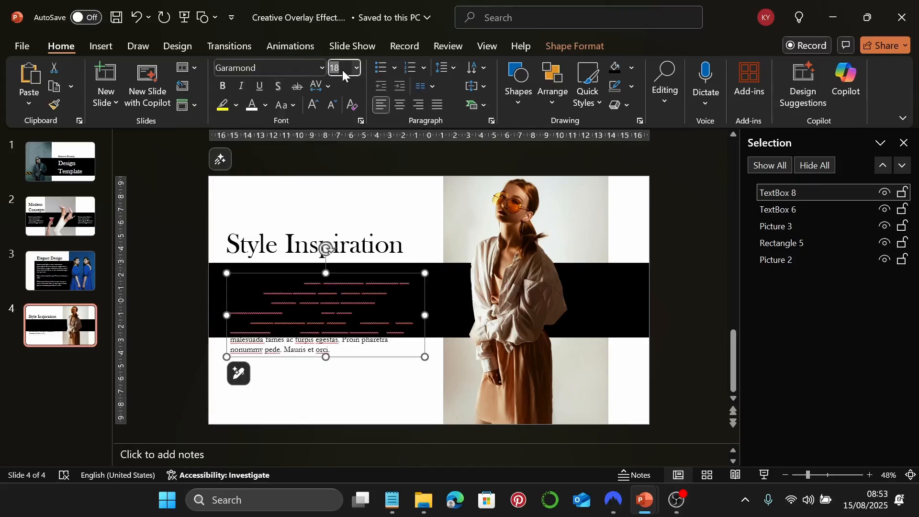
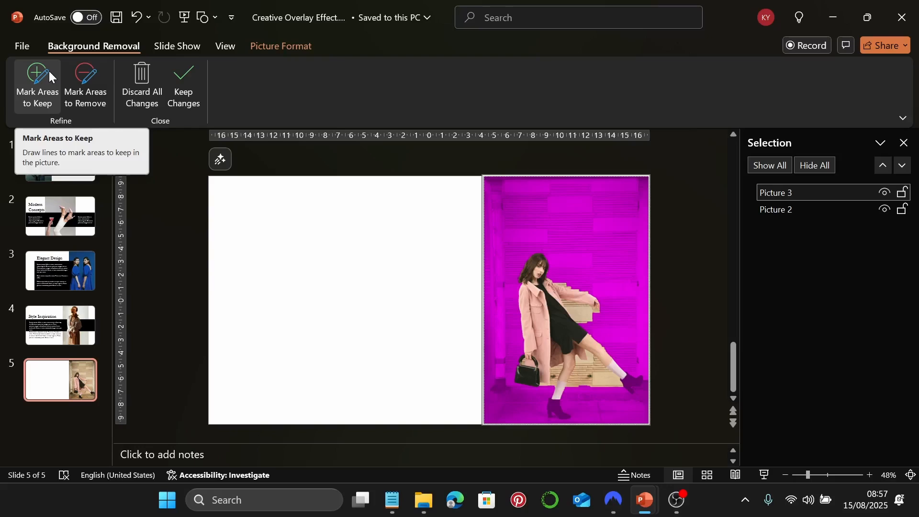
Discard the background removal so slide 5's pink-coat photo keeps its original background
{"action": "key", "text": "Escape"}
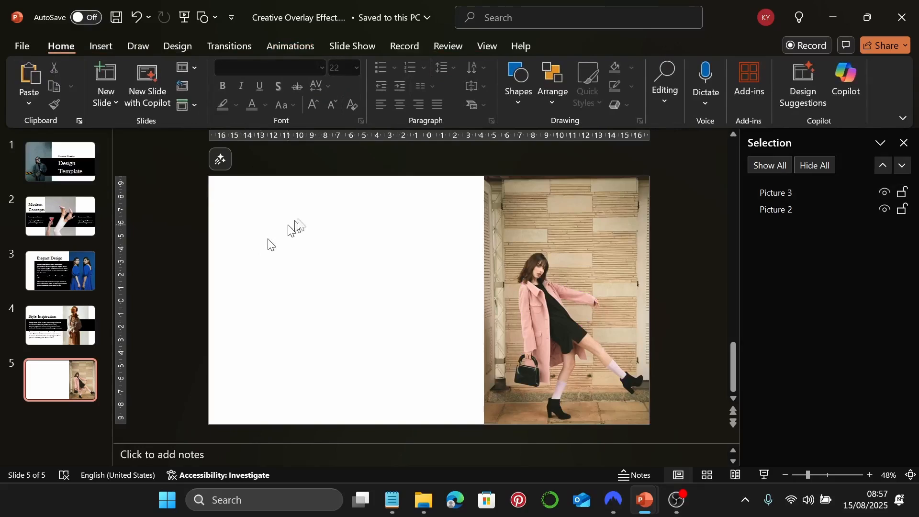
Draw a black rectangle on slide 5 sized 6.4 cm tall by 25.4 cm wide
{"action": "left_click", "coordinate": [518, 84]}
{"action": "left_click", "coordinate": [561, 144]}
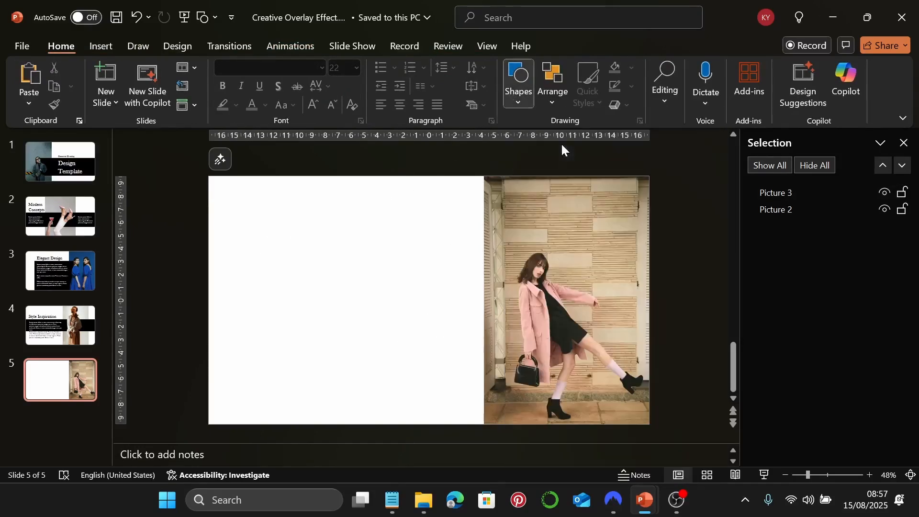
{"action": "left_click_drag", "start_coordinate": [244, 264], "coordinate": [487, 328]}
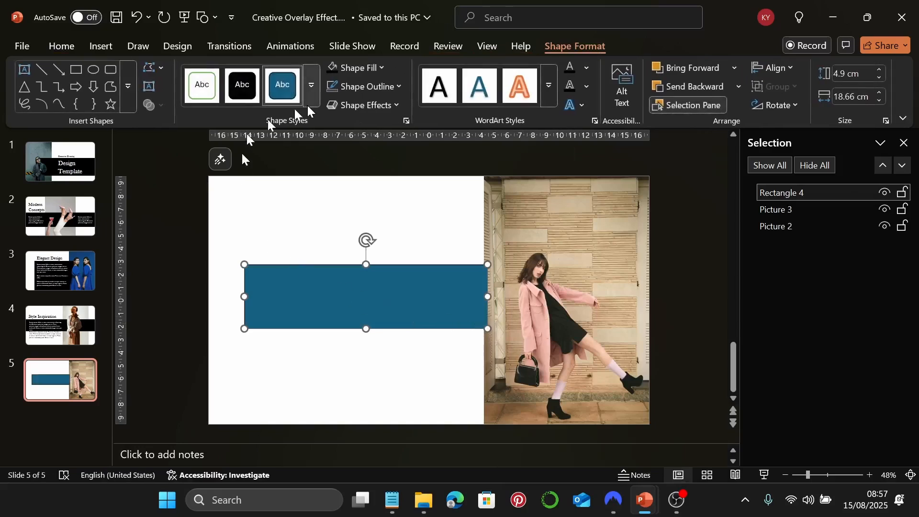
{"action": "left_click", "coordinate": [334, 69]}
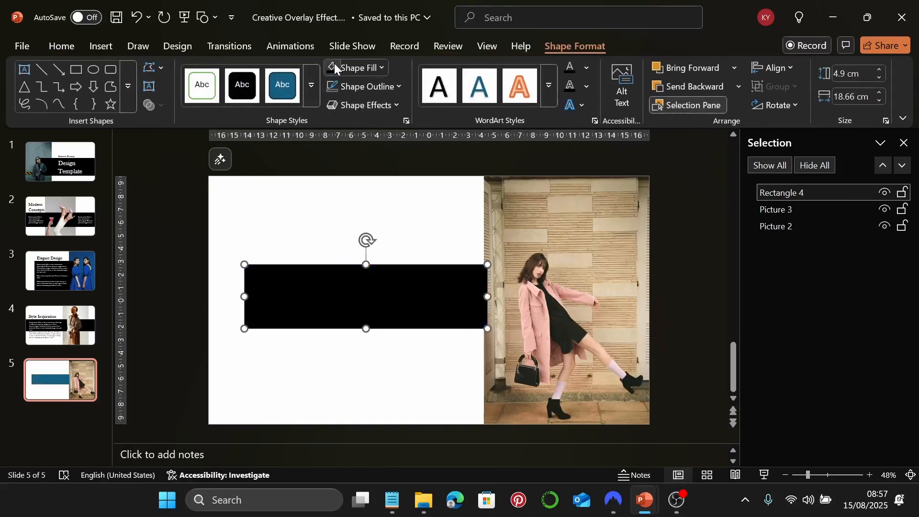
{"action": "double_click", "coordinate": [843, 74]}
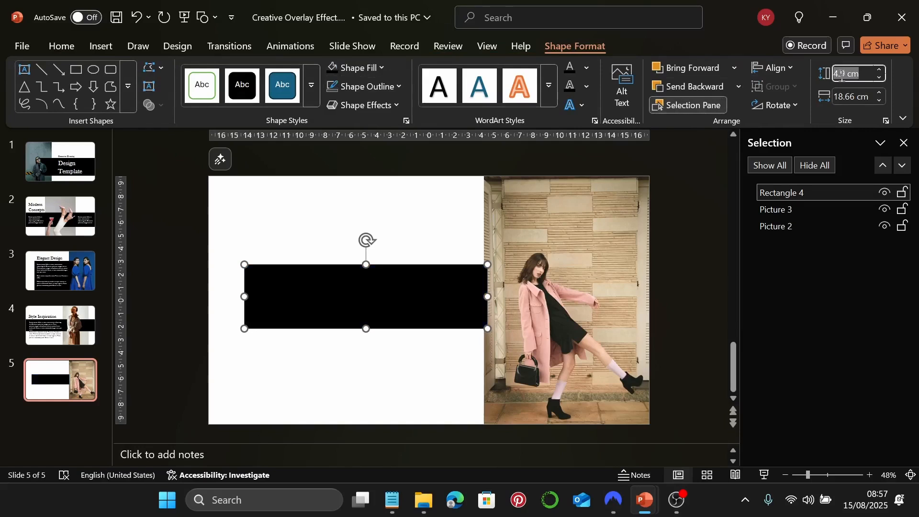
{"action": "type", "text": "6.4"}
{"action": "key", "text": "Return"}
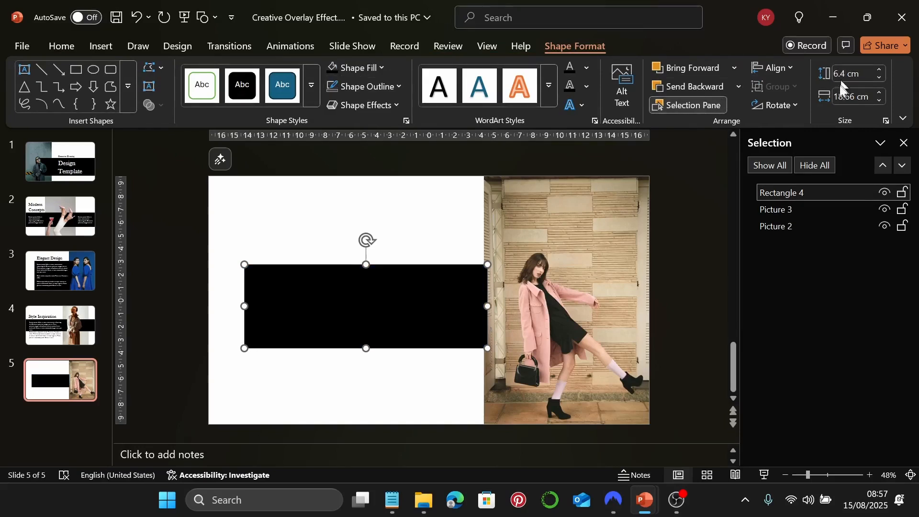
{"action": "double_click", "coordinate": [844, 97]}
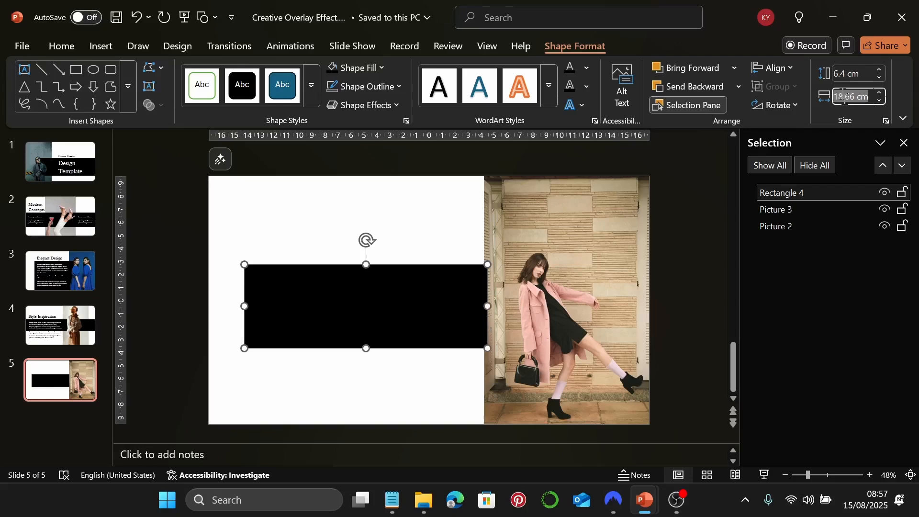
{"action": "type", "text": "25.4"}
{"action": "key", "text": "Return"}
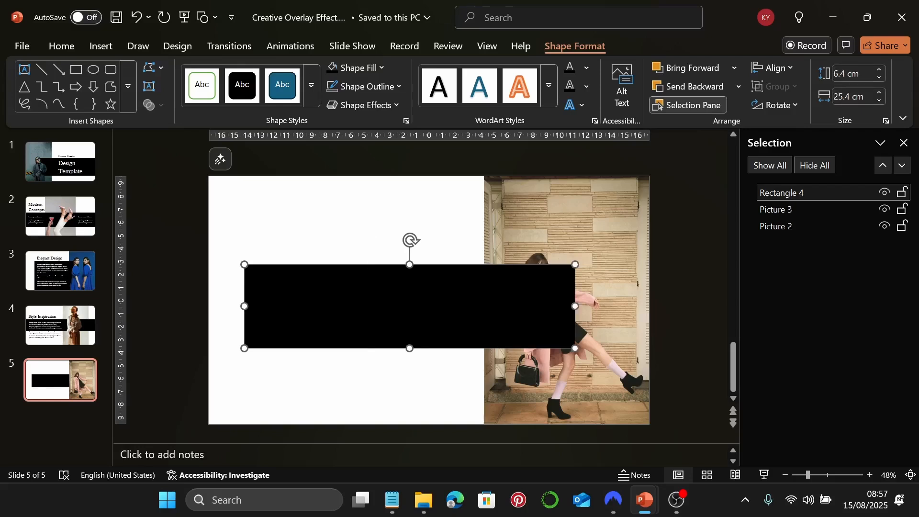
Move the black band to the slide's left edge, nudge it down, and send it behind the woman cutout
{"action": "left_click_drag", "start_coordinate": [431, 308], "coordinate": [397, 299]}
{"action": "key", "text": "Down"}
{"action": "key", "text": "Down"}
{"action": "key", "text": "Down"}
{"action": "key", "text": "Down"}
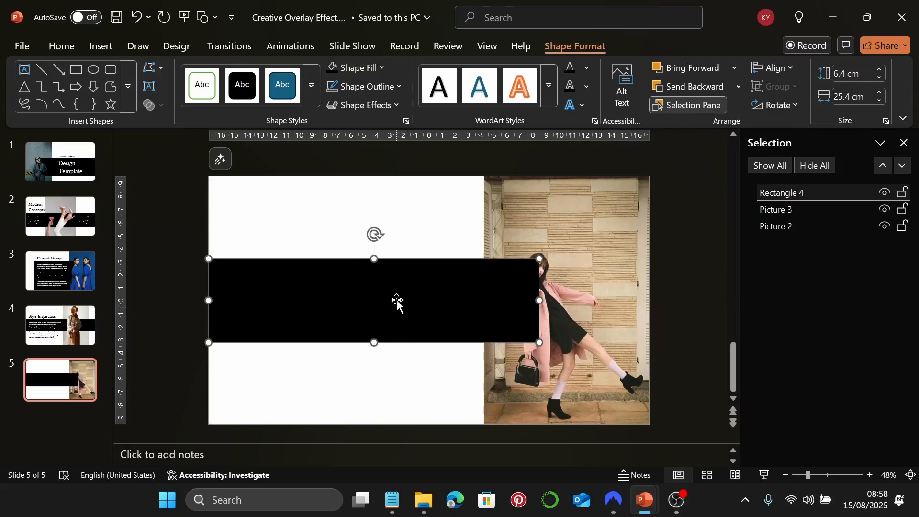
{"action": "key", "text": "Down"}
{"action": "key", "text": "Down"}
{"action": "key", "text": "Down"}
{"action": "key", "text": "Down"}
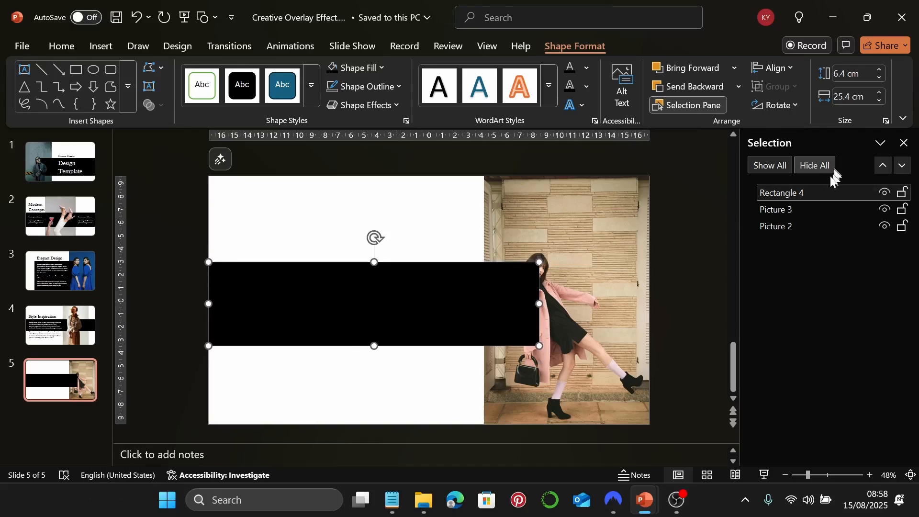
{"action": "left_click_drag", "start_coordinate": [811, 193], "coordinate": [810, 215]}
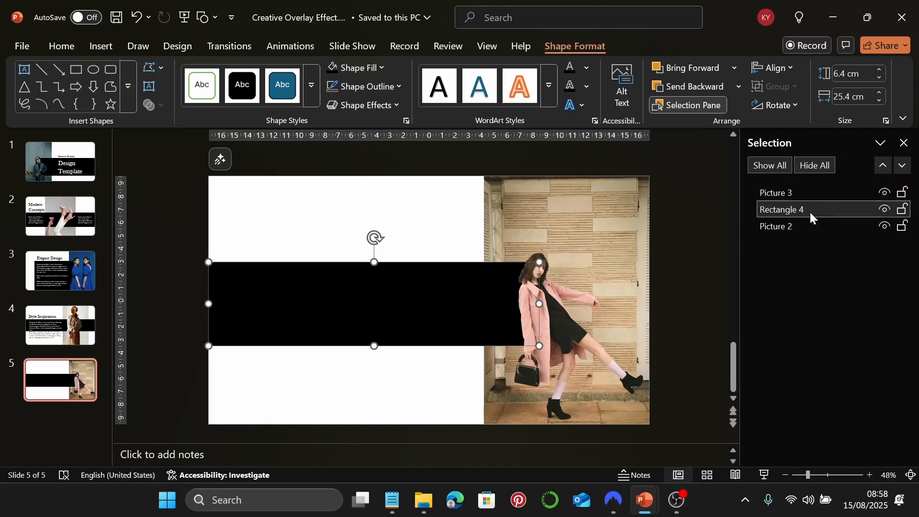
{"action": "left_click", "coordinate": [402, 222]}
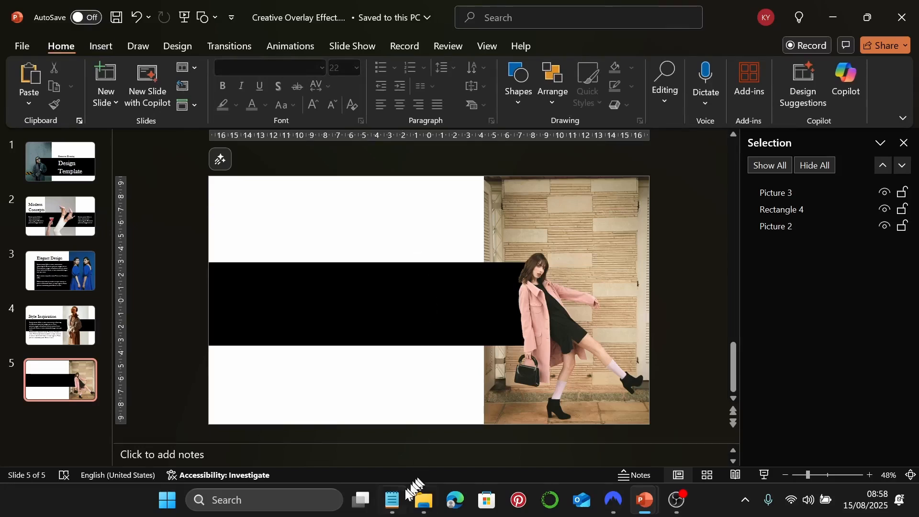
Copy 'Bold Ideas' from Notepad and paste it into a new text box above the black band
{"action": "left_click", "coordinate": [101, 46]}
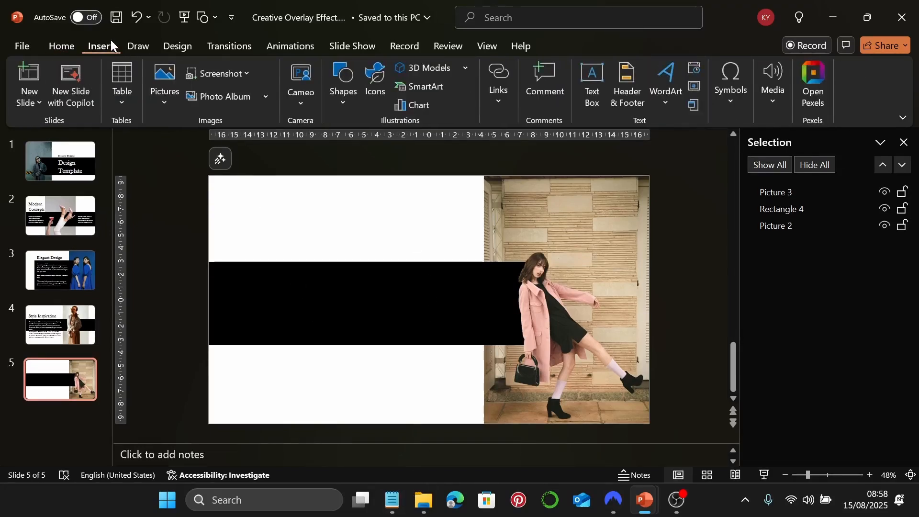
{"action": "left_click", "coordinate": [591, 86]}
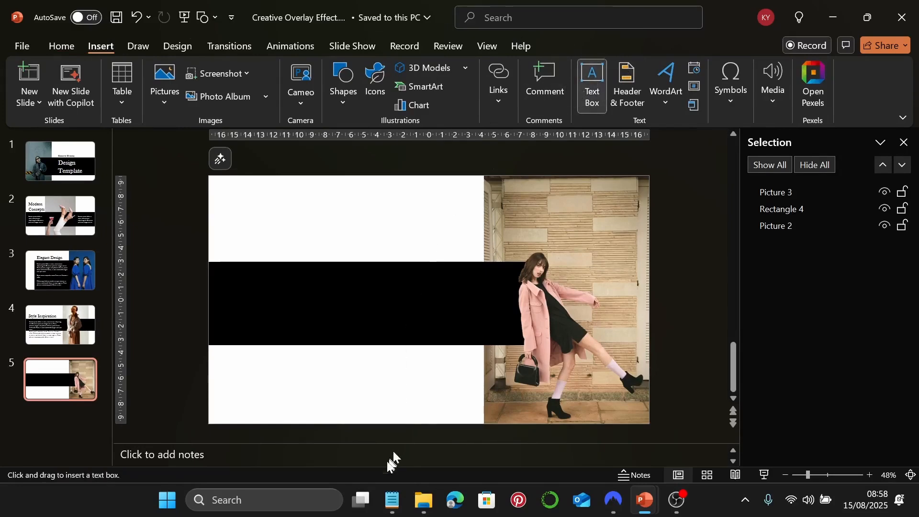
{"action": "left_click", "coordinate": [392, 500]}
{"action": "scroll", "coordinate": [648, 258], "scroll_direction": "down", "scroll_amount": 3}
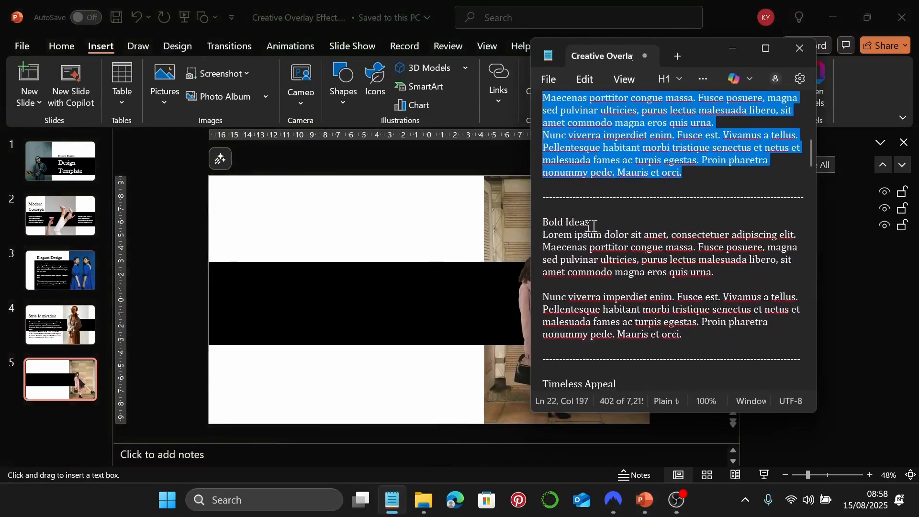
{"action": "left_click_drag", "start_coordinate": [591, 222], "coordinate": [537, 231]}
{"action": "key", "text": "ctrl+c"}
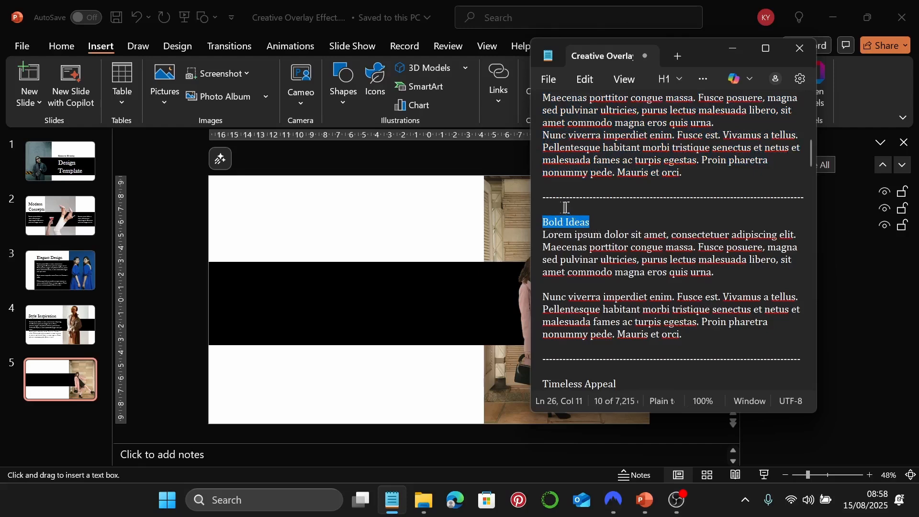
{"action": "left_click", "coordinate": [732, 48]}
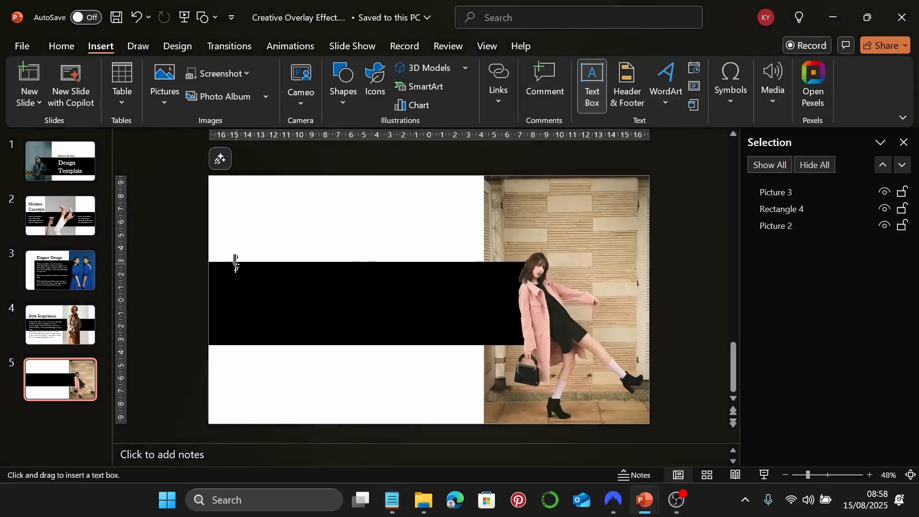
{"action": "left_click_drag", "start_coordinate": [247, 226], "coordinate": [367, 252]}
{"action": "key", "text": "ctrl+v"}
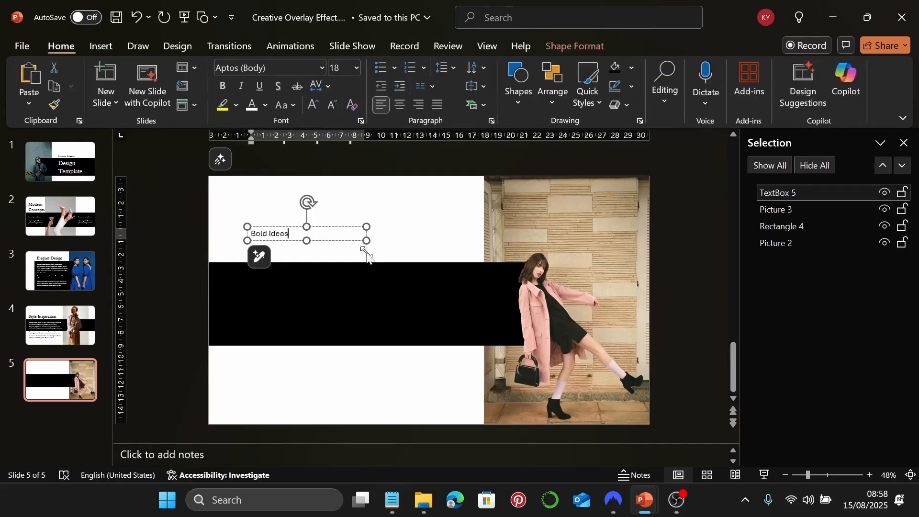
Format the heading as 60 pt Baskerville Old Face and widen its box to fit
{"action": "left_click", "coordinate": [350, 227]}
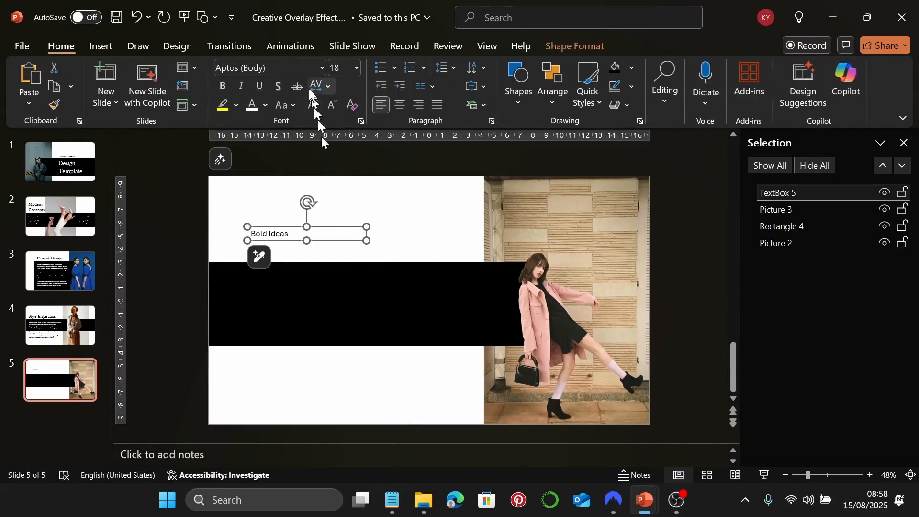
{"action": "left_click", "coordinate": [319, 67]}
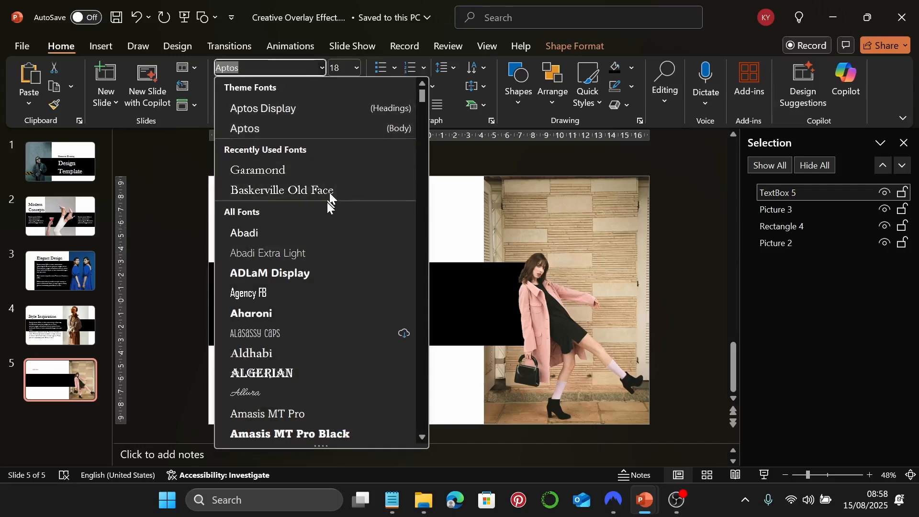
{"action": "left_click", "coordinate": [328, 198]}
{"action": "left_click", "coordinate": [347, 70]}
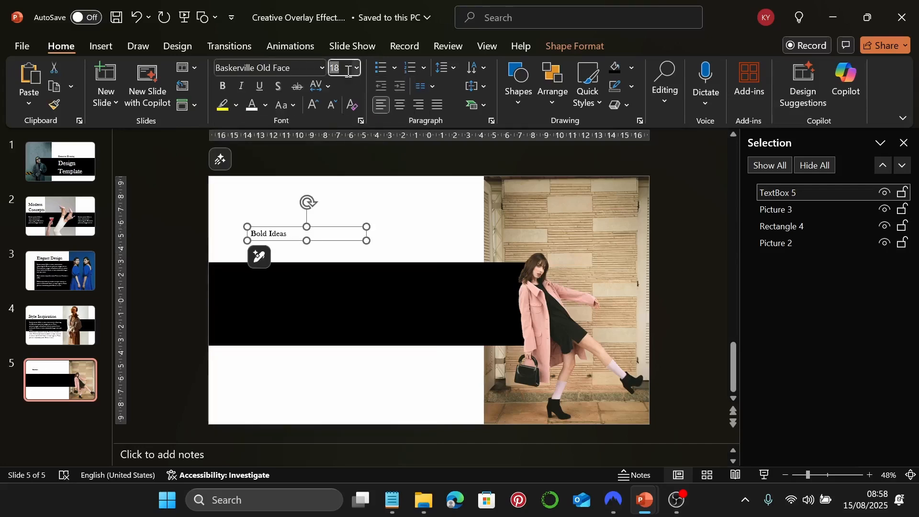
{"action": "type", "text": "60"}
{"action": "key", "text": "Return"}
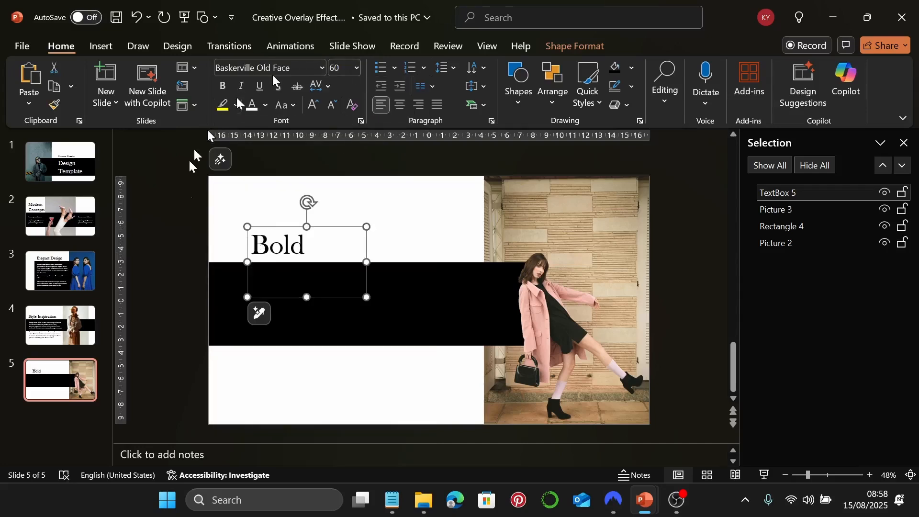
{"action": "mouse_move", "coordinate": [365, 260]}
{"action": "left_mouse_down"}
{"action": "mouse_move", "coordinate": [408, 268]}
{"action": "mouse_move", "coordinate": [371, 254]}
{"action": "left_mouse_up"}
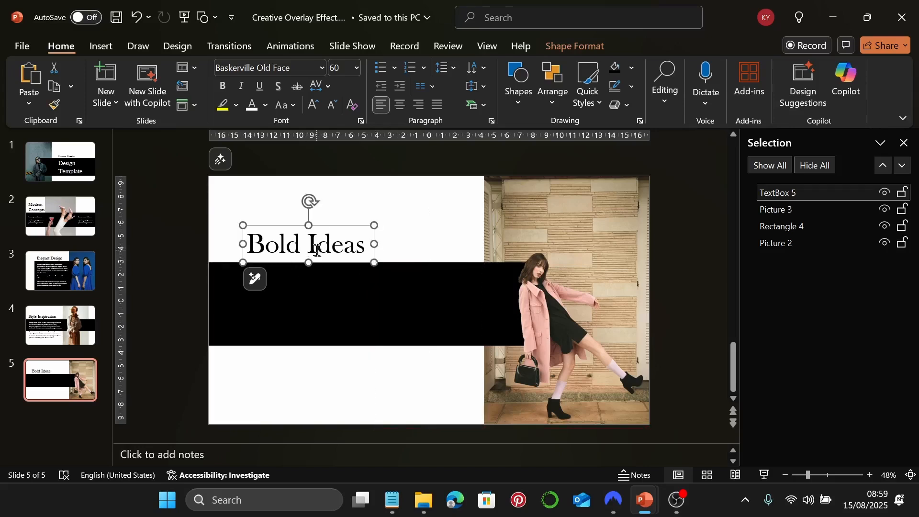
{"action": "left_click", "coordinate": [368, 380]}
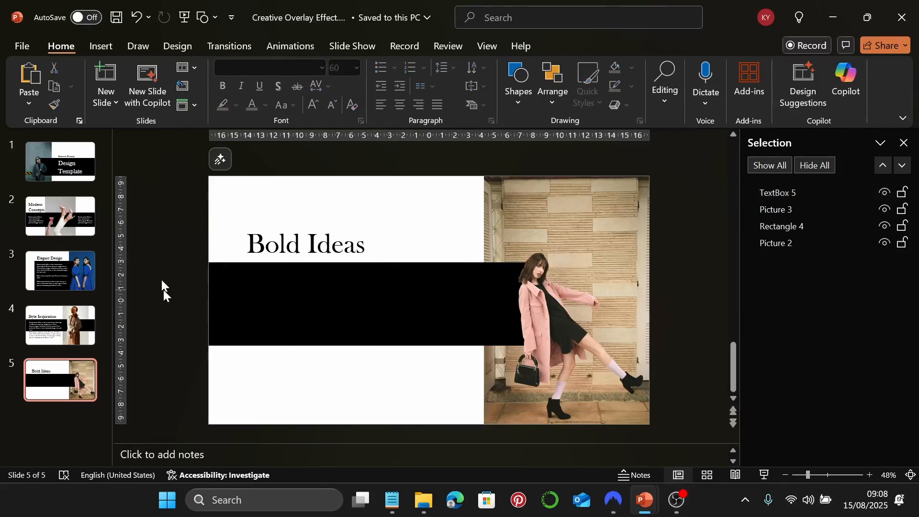
Paste the two Lorem ipsum paragraphs from Notepad into a new text box on the band, removing the trailing empty line
{"action": "left_click", "coordinate": [102, 47]}
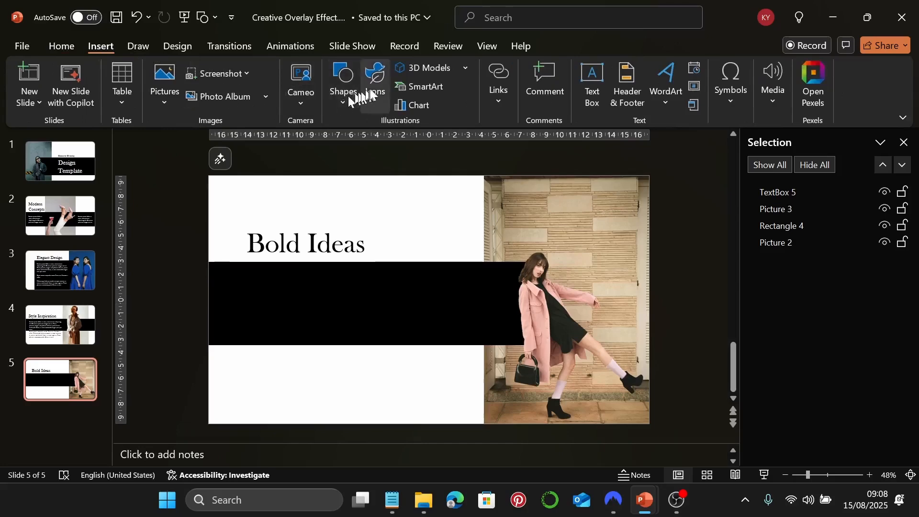
{"action": "left_click", "coordinate": [588, 91]}
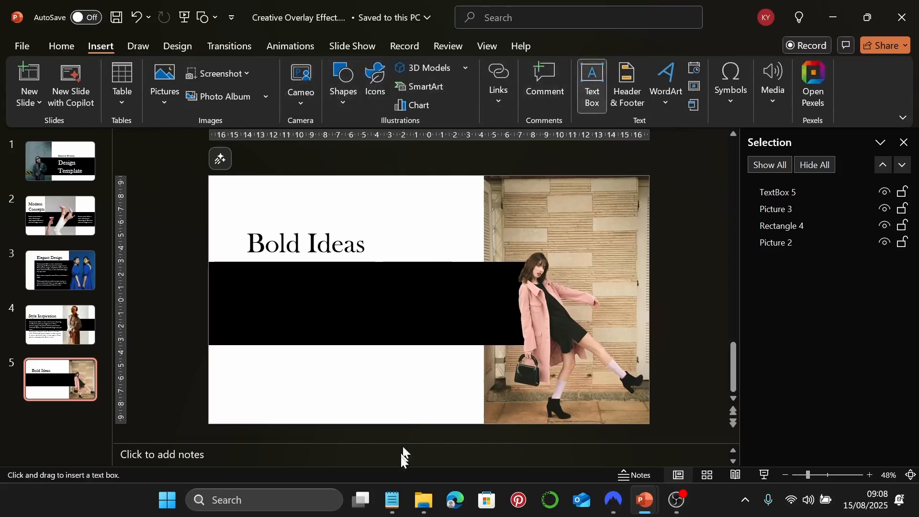
{"action": "left_click", "coordinate": [392, 499]}
{"action": "left_click_drag", "start_coordinate": [719, 345], "coordinate": [541, 241]}
{"action": "key", "text": "ctrl+c"}
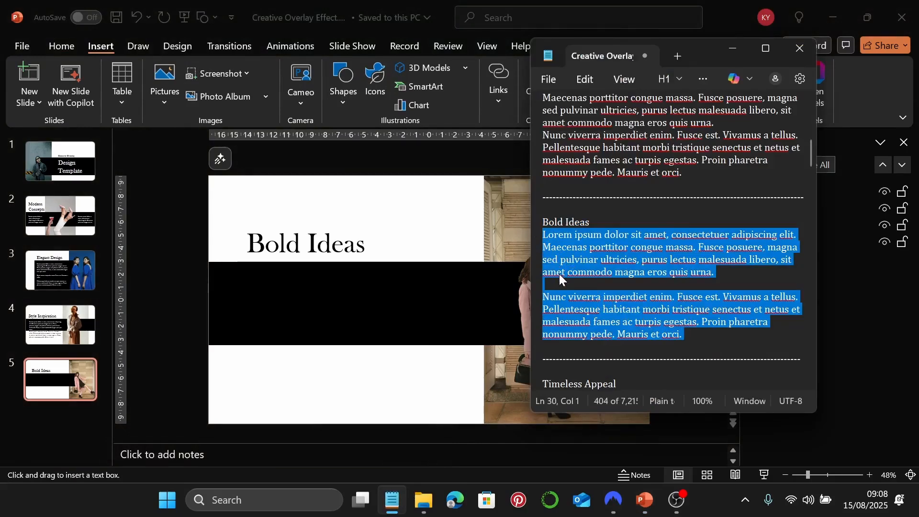
{"action": "left_click", "coordinate": [732, 48]}
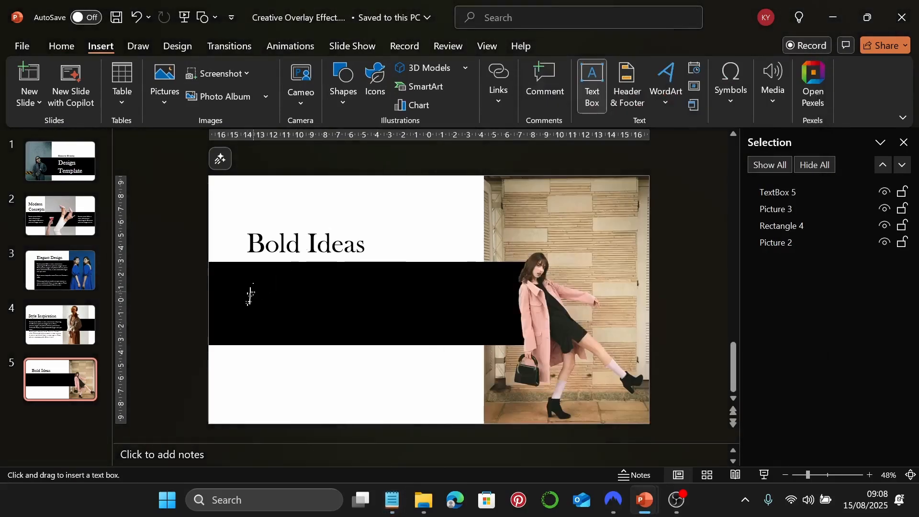
{"action": "mouse_move", "coordinate": [250, 278]}
{"action": "left_mouse_down"}
{"action": "mouse_move", "coordinate": [359, 317]}
{"action": "mouse_move", "coordinate": [425, 382]}
{"action": "left_mouse_up"}
{"action": "key", "text": "ctrl+v"}
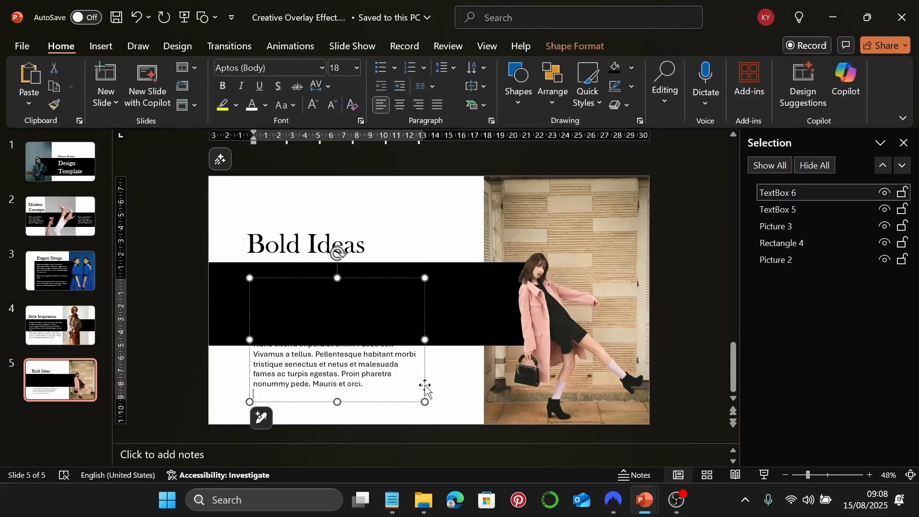
{"action": "key", "text": "BackSpace"}
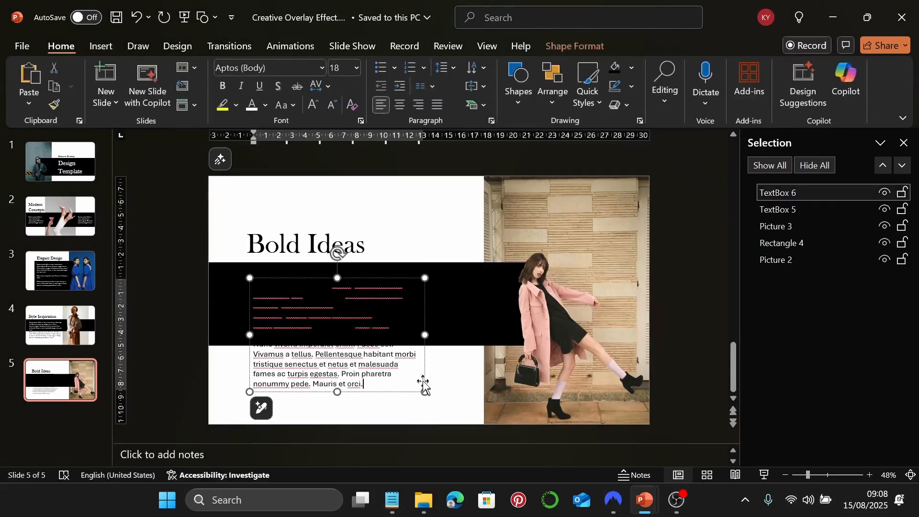
{"action": "left_click", "coordinate": [423, 316]}
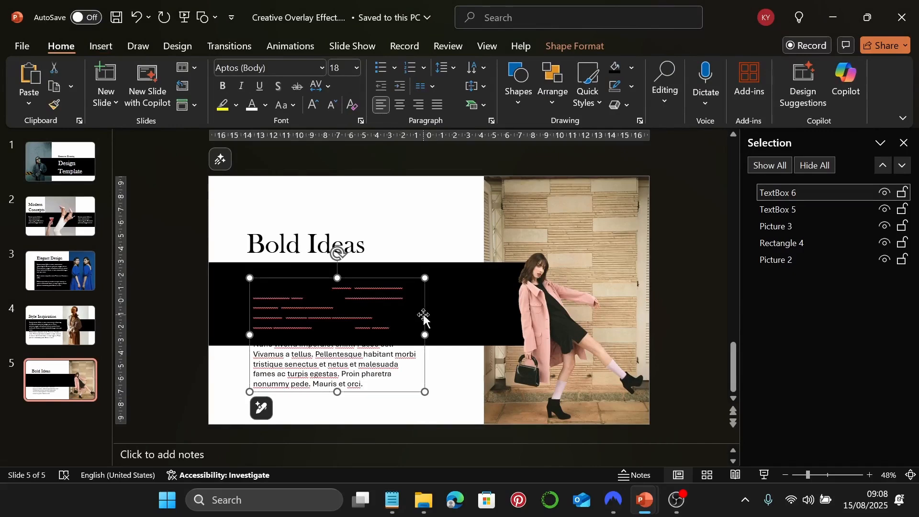
Set the body text to Garamond 22 pt and widen the text boxes to the right
{"action": "left_click", "coordinate": [322, 68]}
{"action": "left_click", "coordinate": [307, 188]}
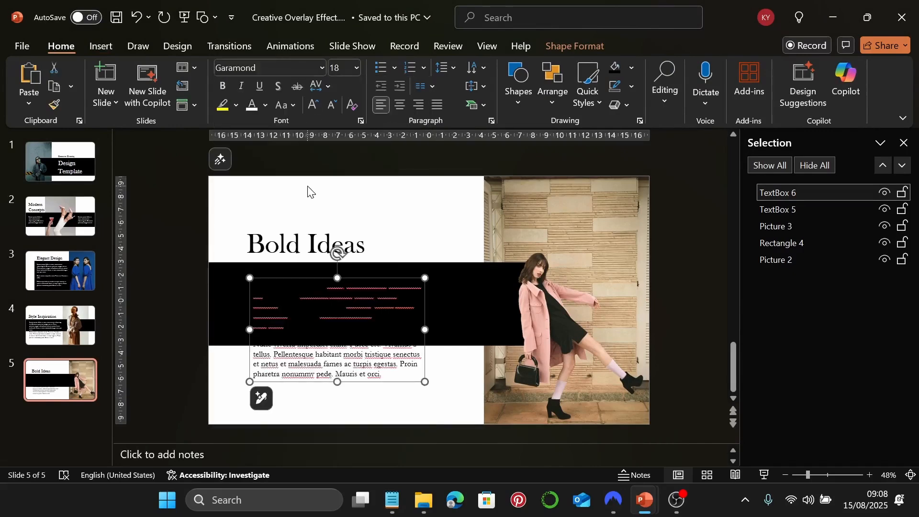
{"action": "left_click", "coordinate": [341, 71]}
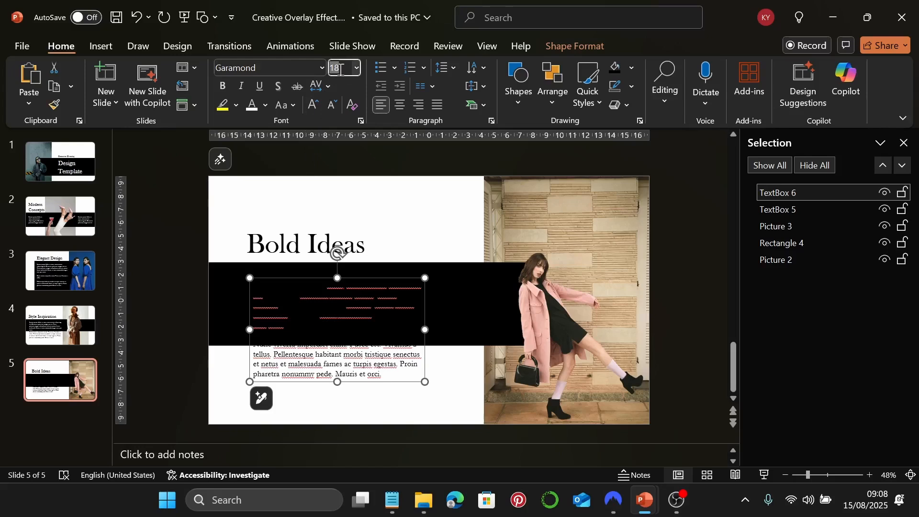
{"action": "type", "text": "22"}
{"action": "key", "text": "Return"}
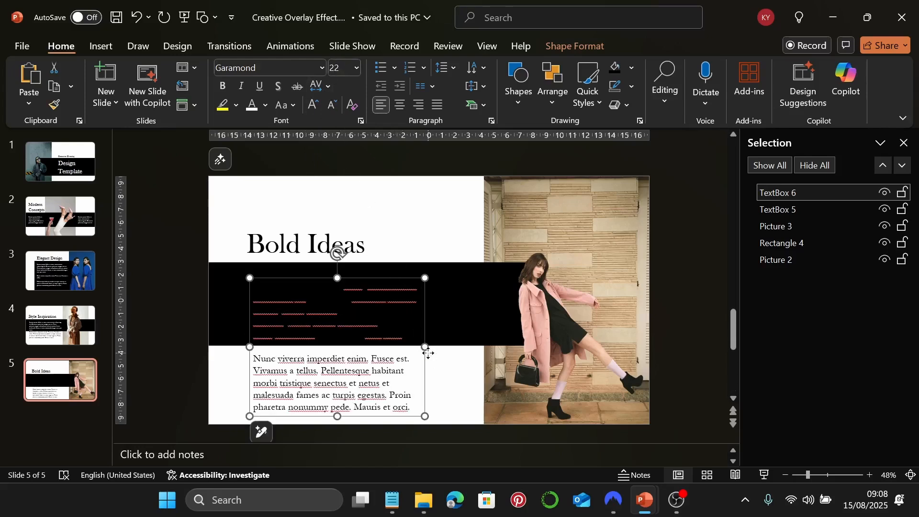
{"action": "left_click_drag", "start_coordinate": [424, 352], "coordinate": [466, 361]}
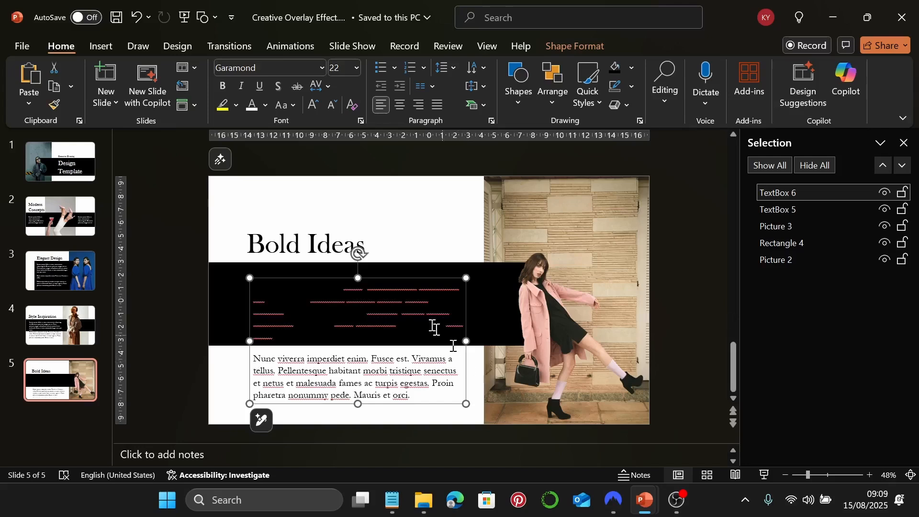
Make the upper paragraph's text white and nudge both text boxes slightly up
{"action": "left_click", "coordinate": [284, 342]}
{"action": "left_click_drag", "start_coordinate": [277, 340], "coordinate": [359, 246]}
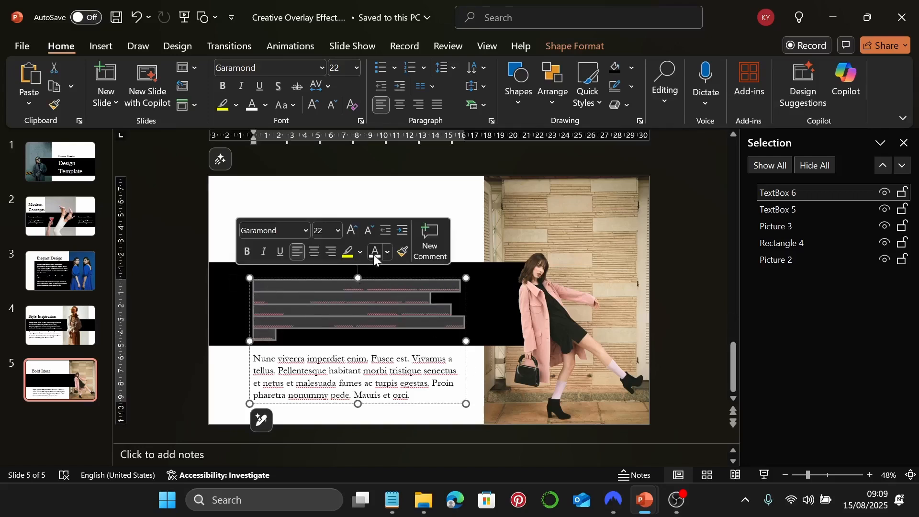
{"action": "left_click", "coordinate": [417, 351]}
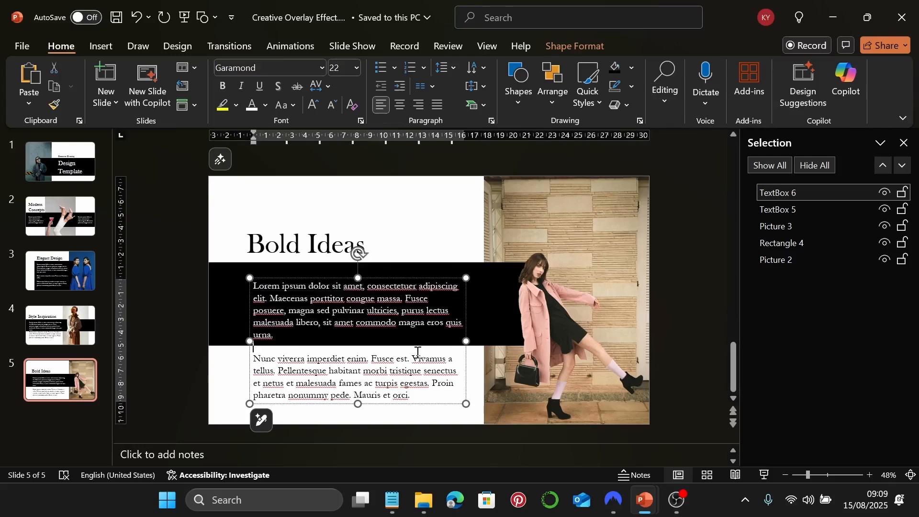
{"action": "left_click", "coordinate": [216, 363]}
{"action": "left_click", "coordinate": [354, 327]}
{"action": "left_click", "coordinate": [466, 383]}
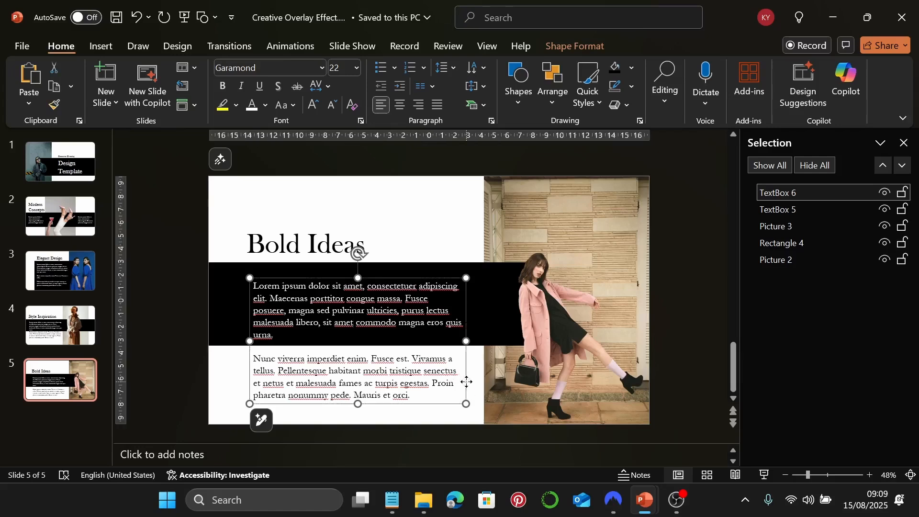
{"action": "left_click_drag", "start_coordinate": [466, 381], "coordinate": [460, 377]}
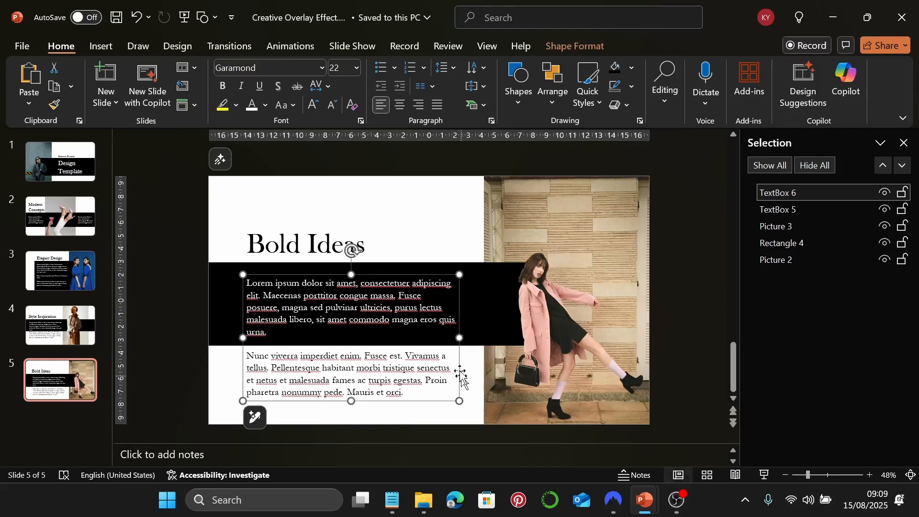
Preview slide 5 as a slide show, then add a new blank slide 6
{"action": "left_click", "coordinate": [265, 244]}
{"action": "left_click", "coordinate": [662, 350]}
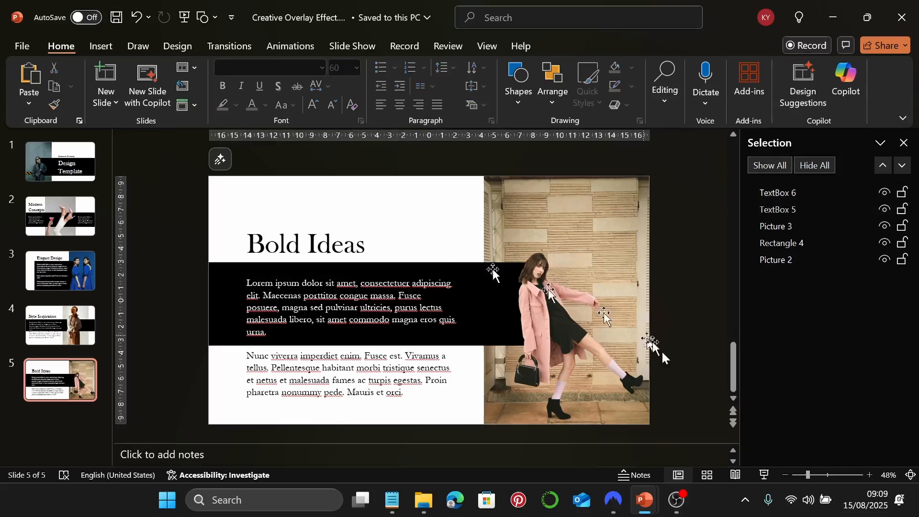
{"action": "left_click", "coordinate": [764, 474]}
{"action": "key", "text": "Escape"}
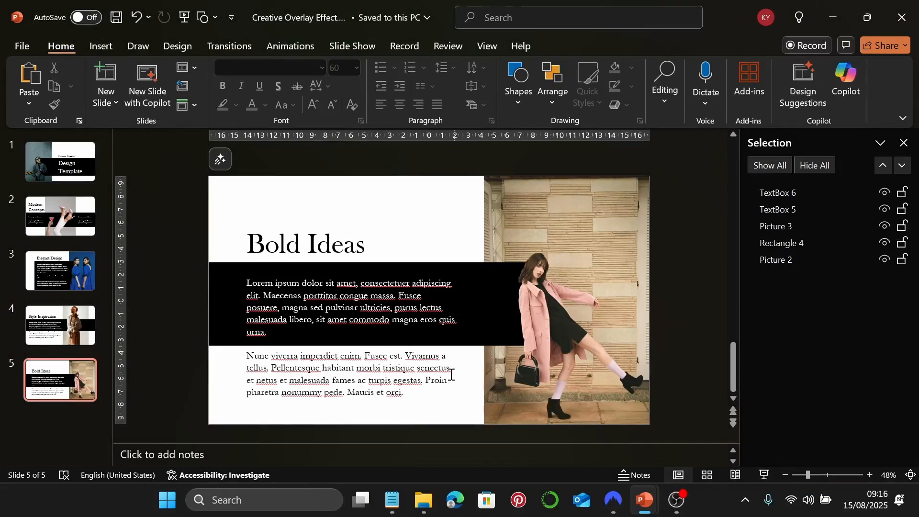
{"action": "left_click", "coordinate": [113, 64]}
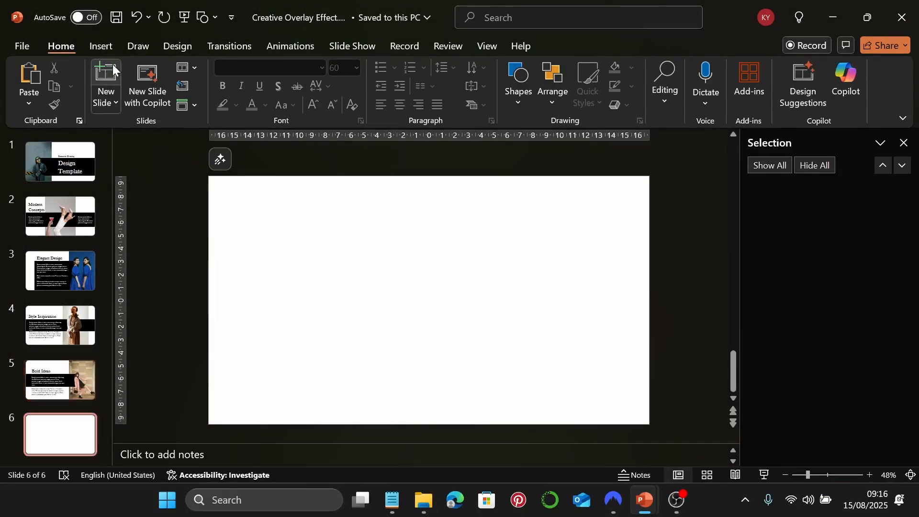
Drag the sunglasses portrait pexels-harsh-kushwaha-804217-1689731.jpg from File Explorer onto slide 6
{"action": "left_click", "coordinate": [414, 500]}
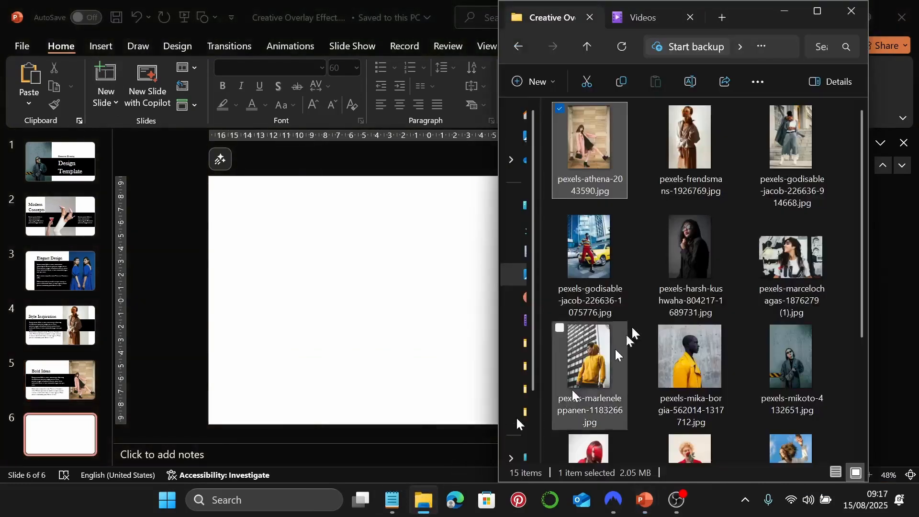
{"action": "left_click", "coordinate": [694, 252]}
{"action": "left_click_drag", "start_coordinate": [696, 250], "coordinate": [321, 307]}
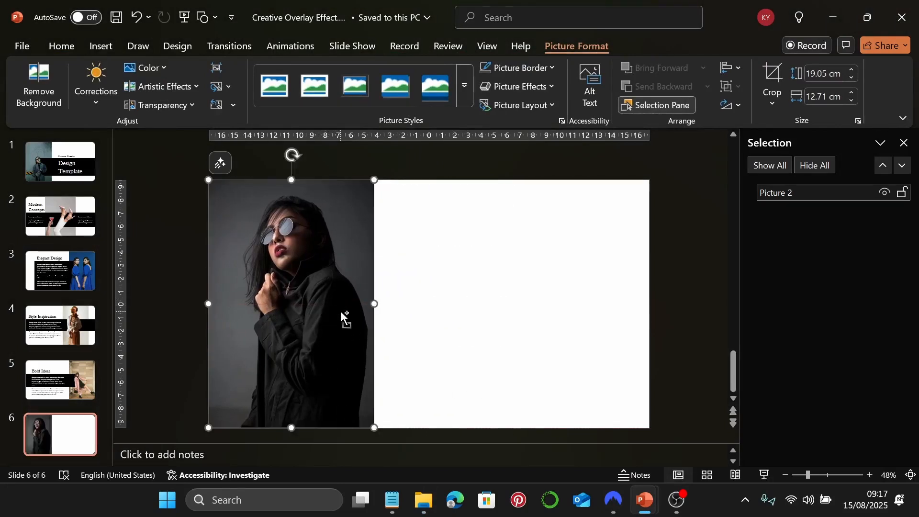
Duplicate the portrait over the original and remove the copy's background, marking the jacket to keep
{"action": "key", "text": "ctrl+d"}
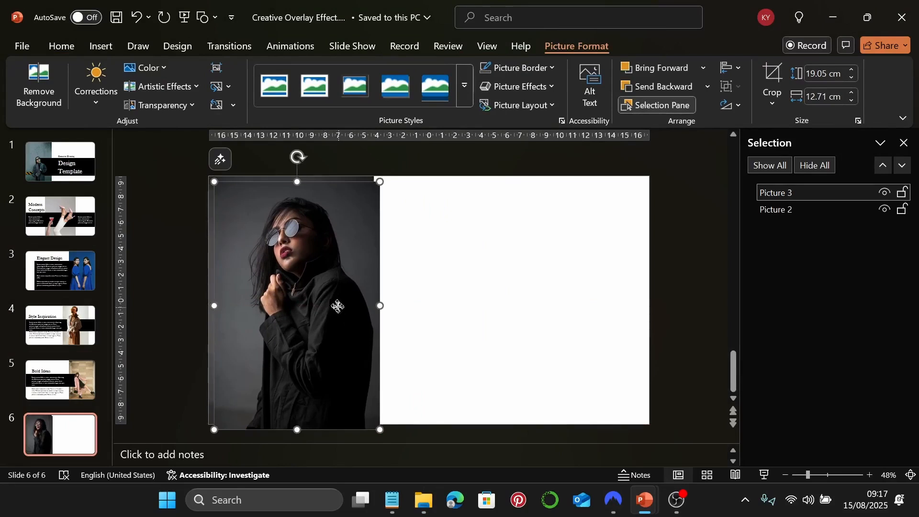
{"action": "left_click_drag", "start_coordinate": [338, 307], "coordinate": [332, 301]}
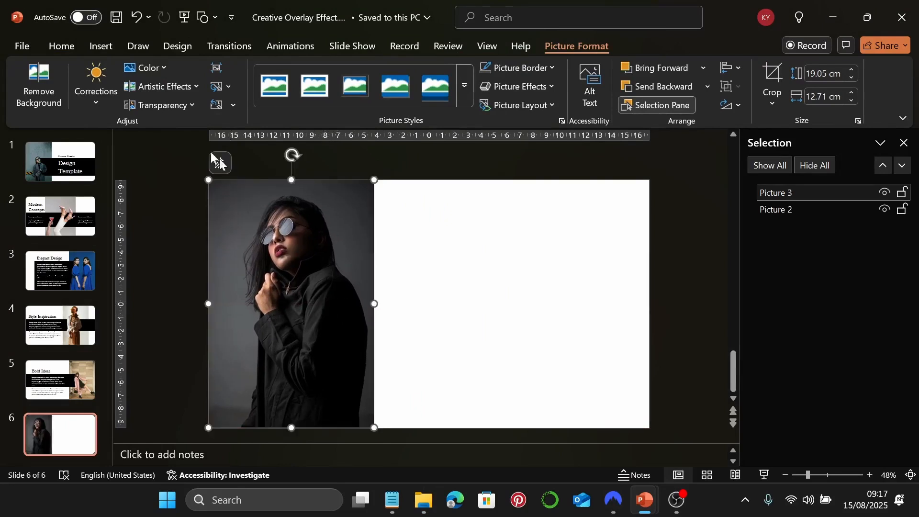
{"action": "left_click", "coordinate": [47, 102]}
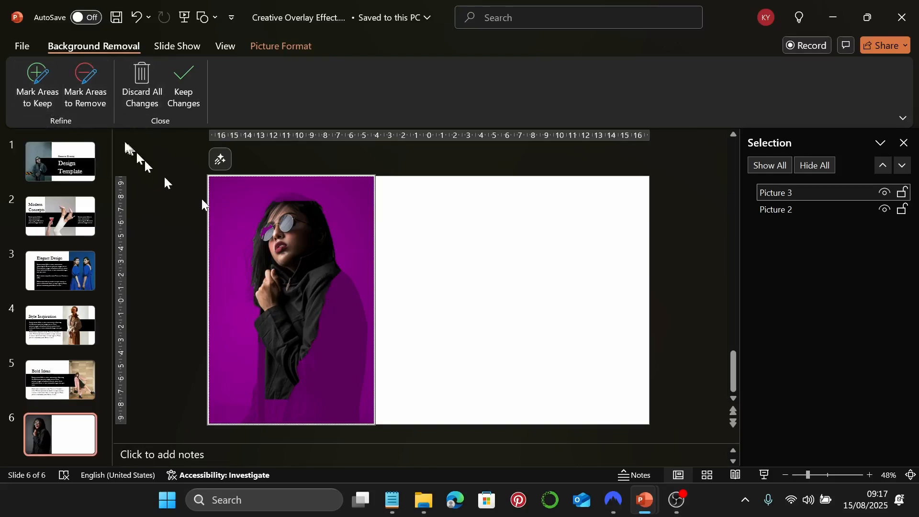
{"action": "left_click", "coordinate": [40, 88]}
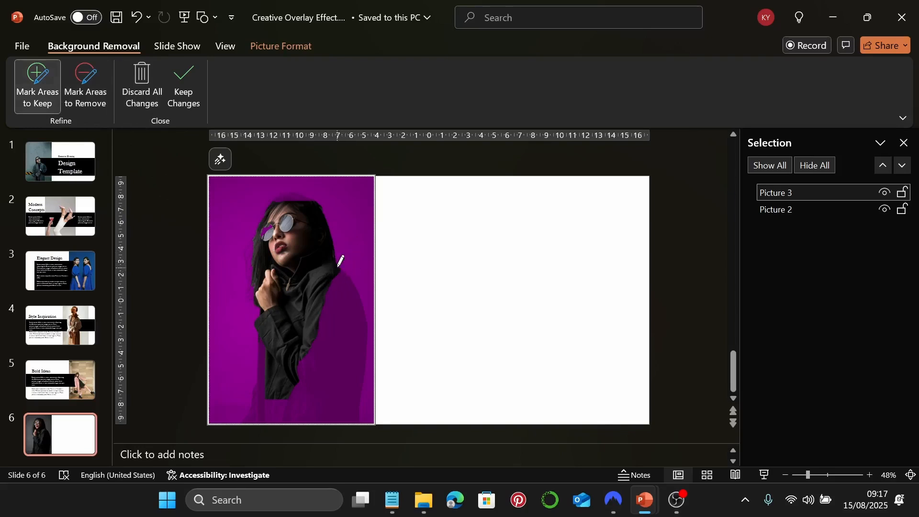
{"action": "mouse_move", "coordinate": [337, 266]}
{"action": "left_mouse_down"}
{"action": "mouse_move", "coordinate": [361, 298]}
{"action": "mouse_move", "coordinate": [364, 397]}
{"action": "mouse_move", "coordinate": [313, 423]}
{"action": "mouse_move", "coordinate": [276, 414]}
{"action": "mouse_move", "coordinate": [279, 393]}
{"action": "left_mouse_up"}
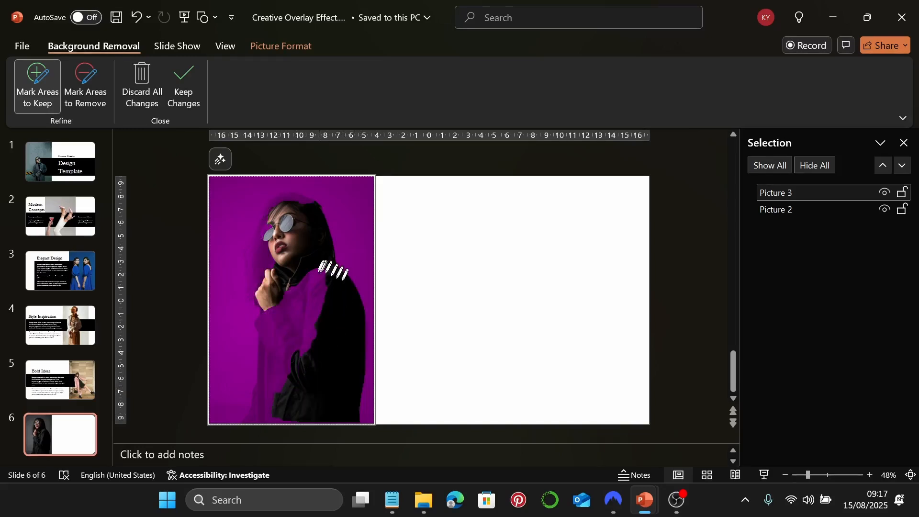
{"action": "mouse_move", "coordinate": [281, 253]}
{"action": "left_mouse_down"}
{"action": "mouse_move", "coordinate": [253, 361]}
{"action": "mouse_move", "coordinate": [280, 419]}
{"action": "mouse_move", "coordinate": [313, 369]}
{"action": "mouse_move", "coordinate": [331, 284]}
{"action": "mouse_move", "coordinate": [317, 258]}
{"action": "mouse_move", "coordinate": [286, 253]}
{"action": "mouse_move", "coordinate": [292, 365]}
{"action": "mouse_move", "coordinate": [335, 311]}
{"action": "mouse_move", "coordinate": [325, 262]}
{"action": "mouse_move", "coordinate": [307, 264]}
{"action": "mouse_move", "coordinate": [294, 315]}
{"action": "mouse_move", "coordinate": [323, 262]}
{"action": "mouse_move", "coordinate": [314, 287]}
{"action": "left_mouse_up"}
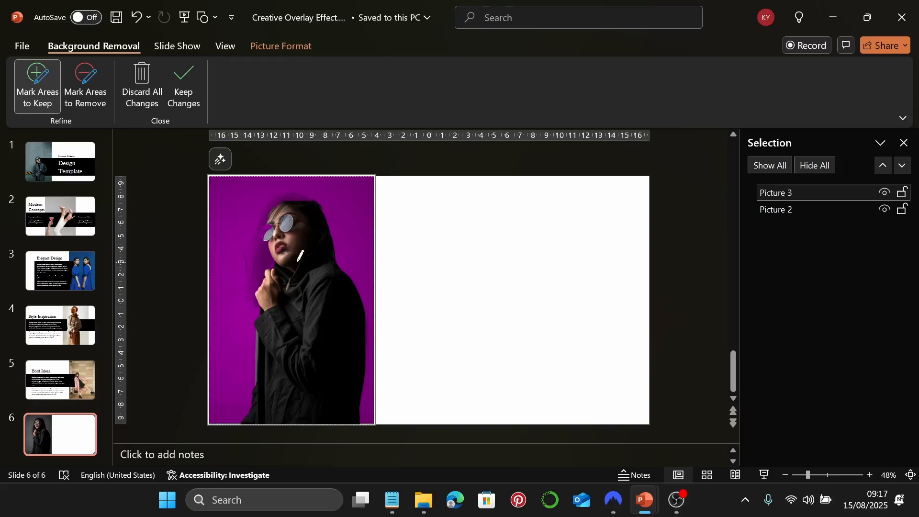
{"action": "key", "text": "Escape"}
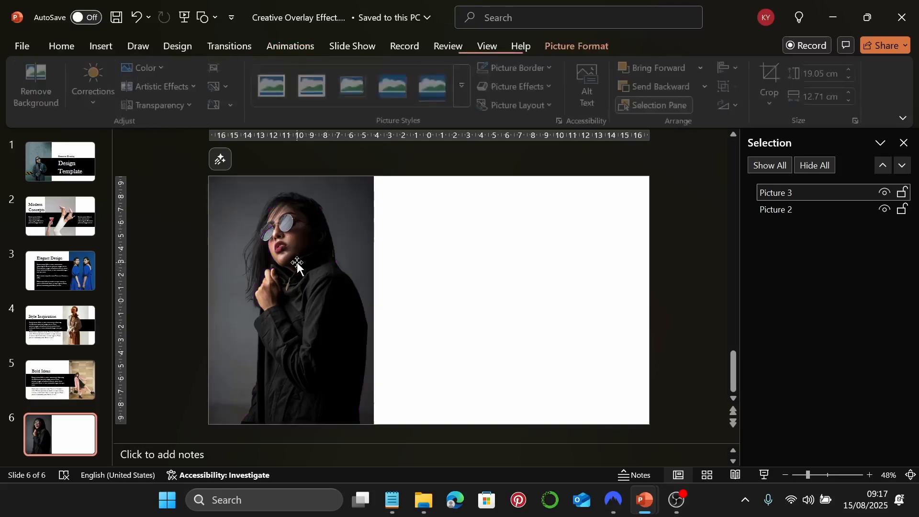
Draw a black rectangle across slide 6's middle right and enter a height of 8.75 cm
{"action": "key", "text": "Escape"}
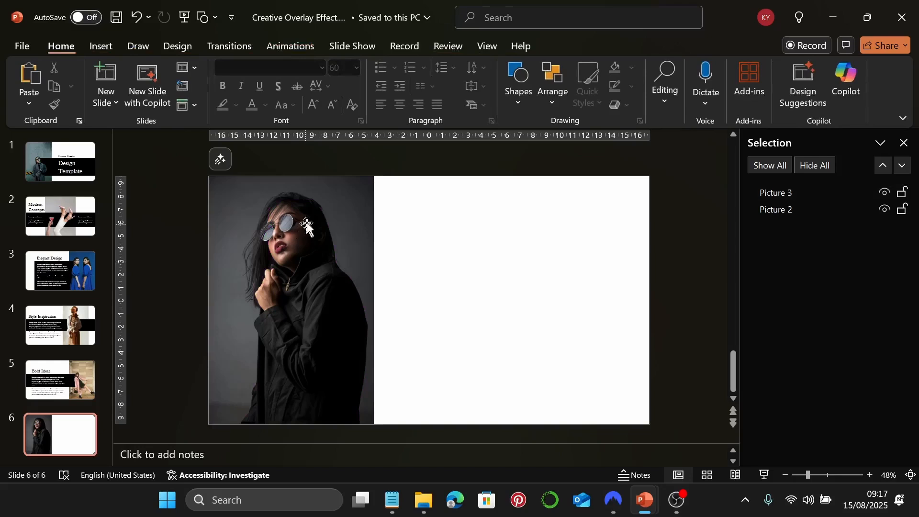
{"action": "left_click", "coordinate": [521, 86]}
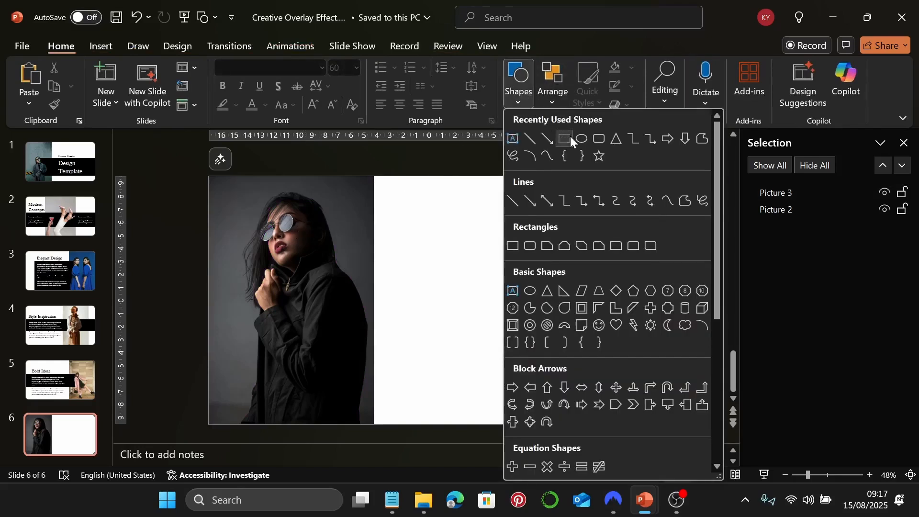
{"action": "left_click", "coordinate": [565, 139]}
{"action": "left_click_drag", "start_coordinate": [322, 260], "coordinate": [649, 360]}
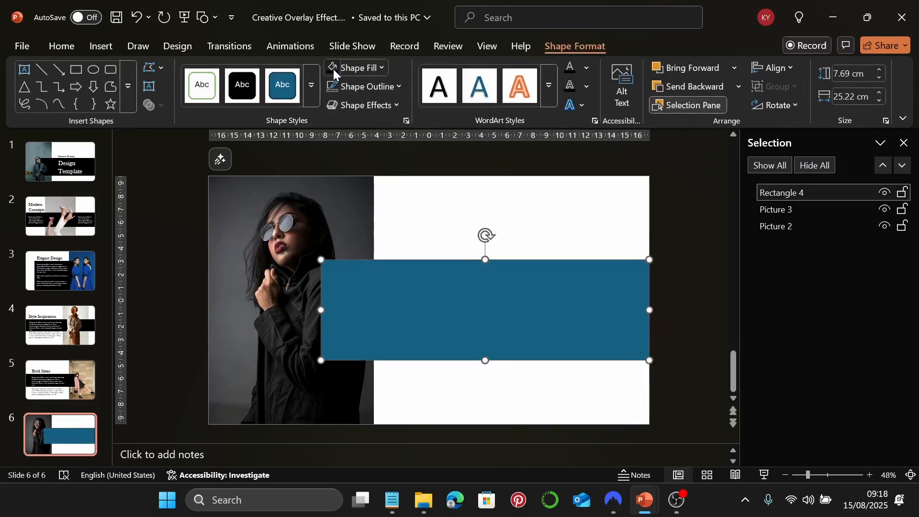
{"action": "left_click", "coordinate": [333, 69]}
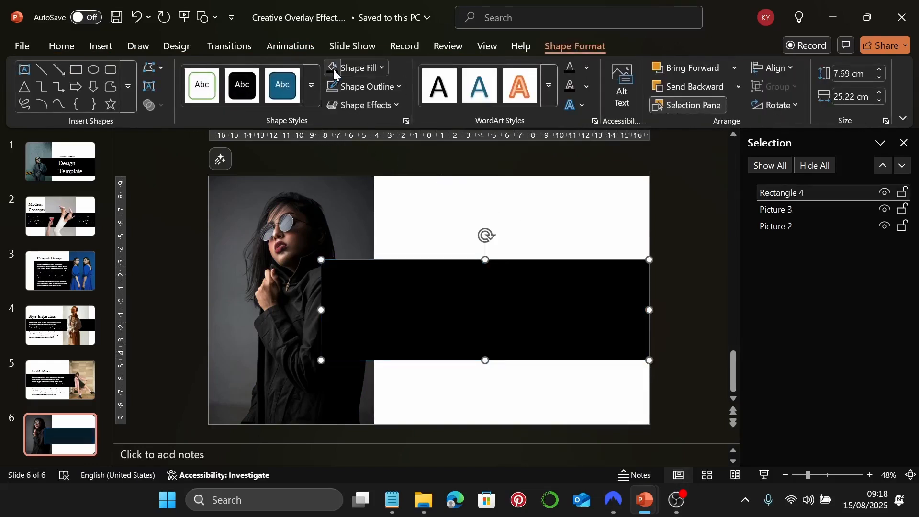
{"action": "left_click", "coordinate": [844, 72]}
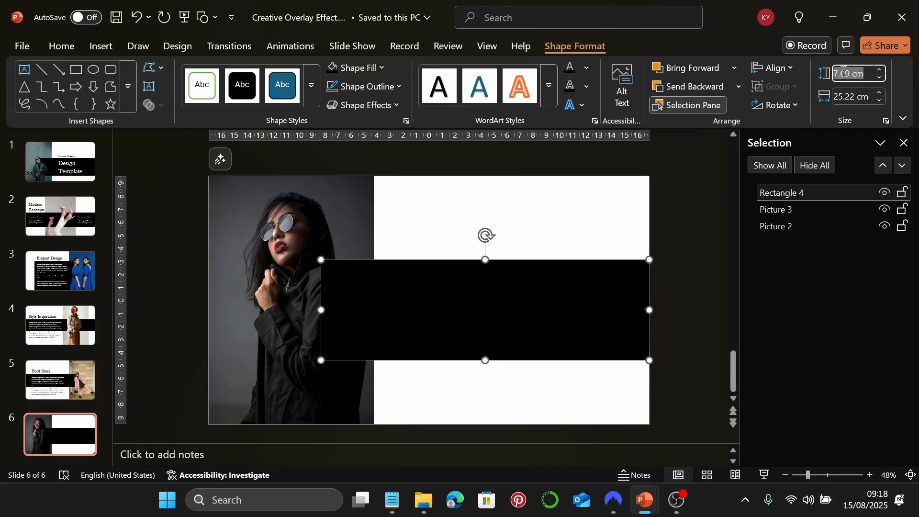
{"action": "type", "text": "8.75"}
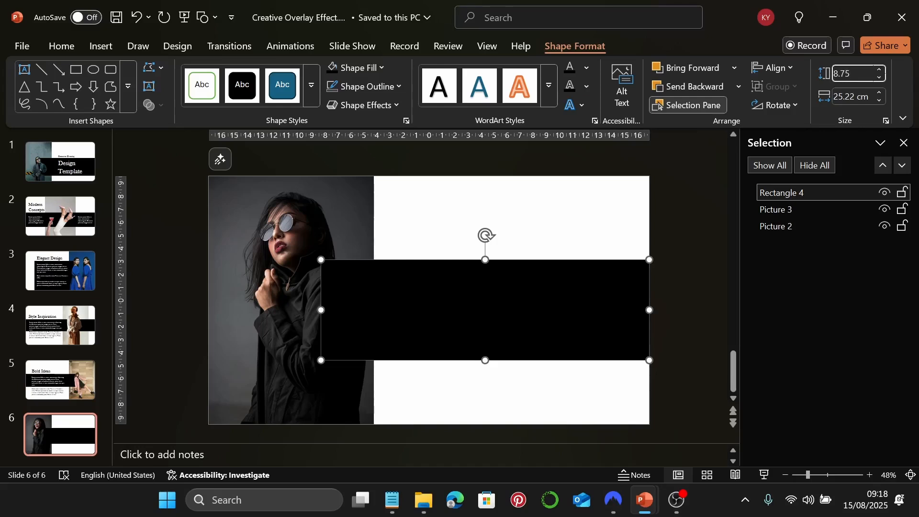
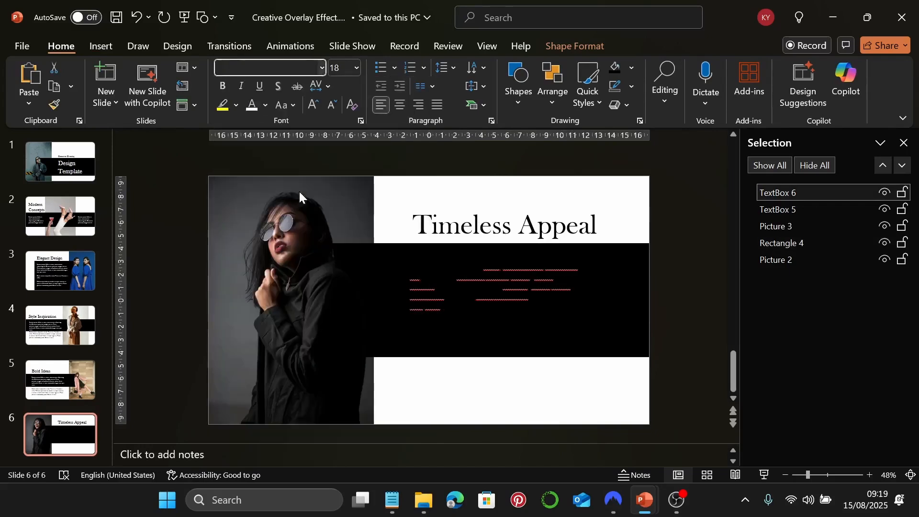
Set slide 6's body text to Garamond 22 pt
{"action": "left_click", "coordinate": [342, 72]}
{"action": "type", "text": "22"}
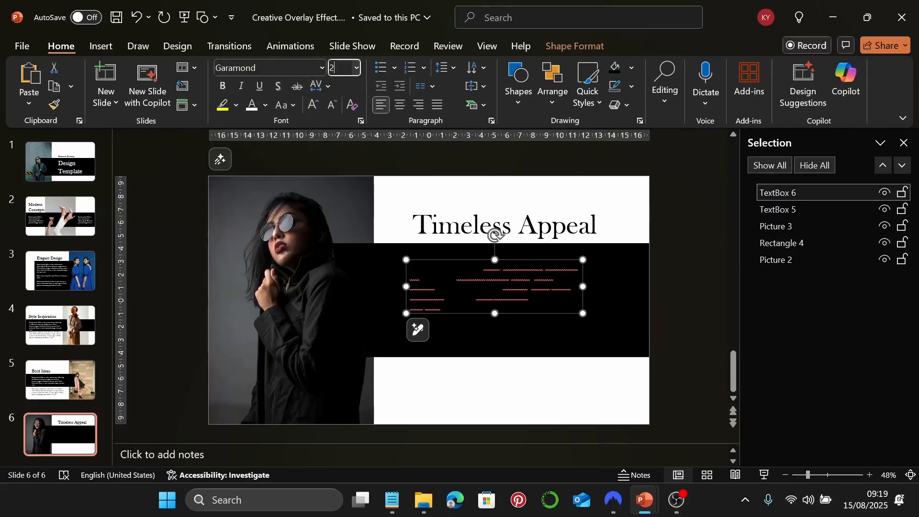
{"action": "key", "text": "Return"}
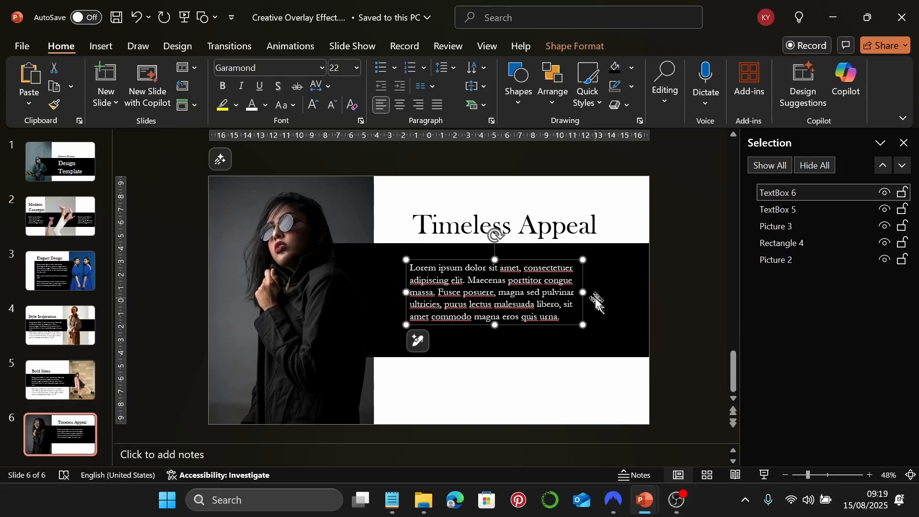
Narrow the body text box and reposition it within the black band
{"action": "left_click_drag", "start_coordinate": [583, 292], "coordinate": [576, 313]}
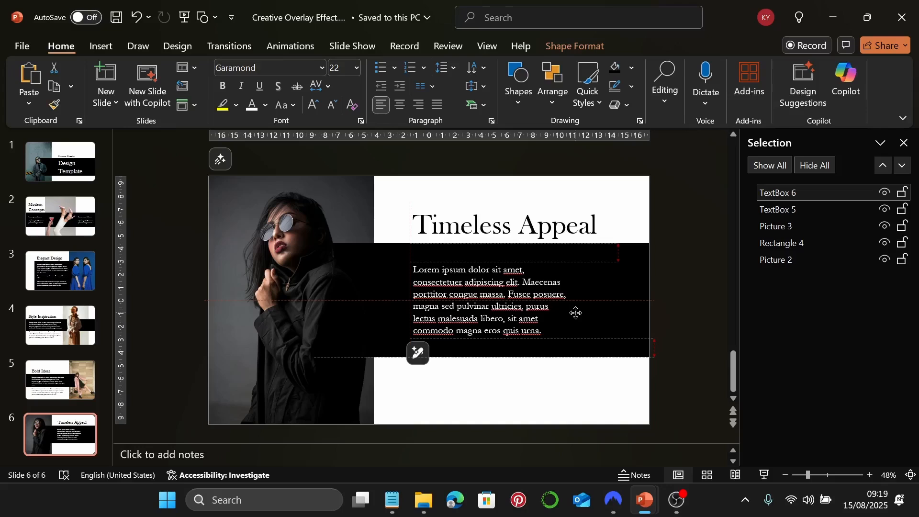
{"action": "left_click_drag", "start_coordinate": [575, 313], "coordinate": [574, 312]}
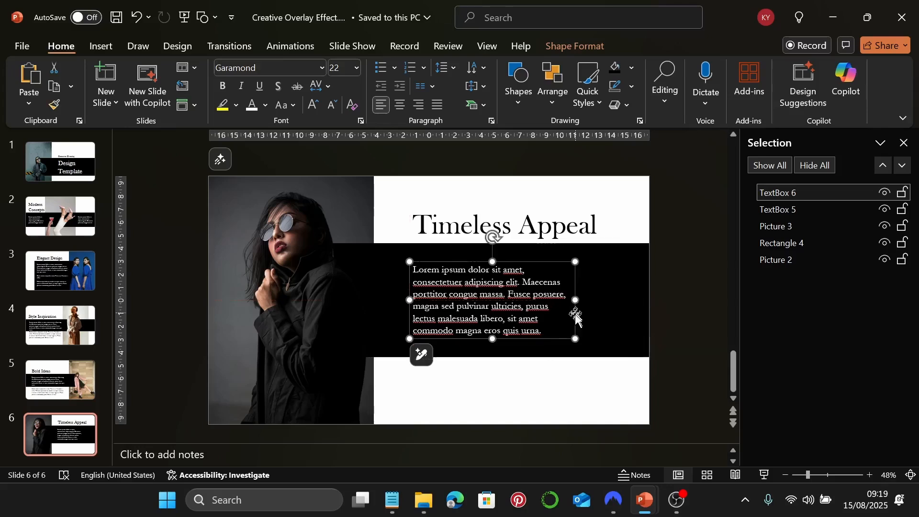
{"action": "left_click", "coordinate": [563, 410]}
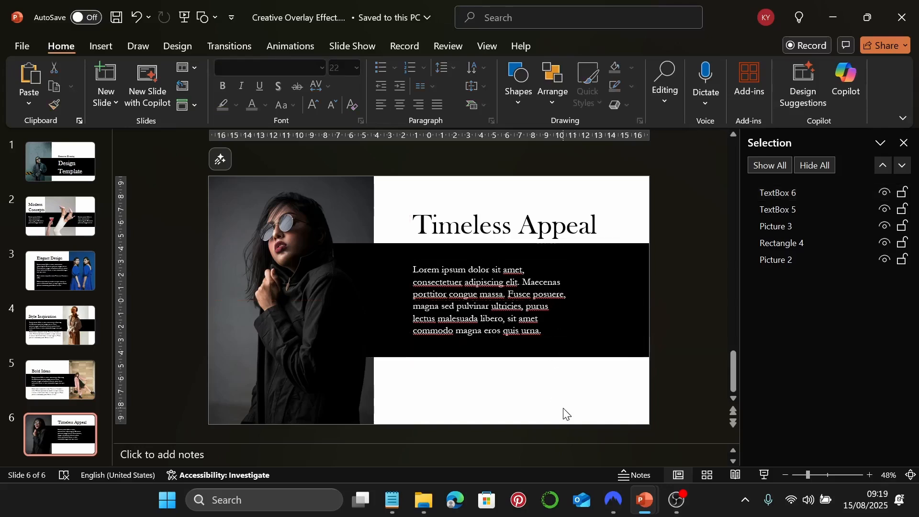
Preview slide 6 full screen, then add a blank slide 7
{"action": "left_click", "coordinate": [763, 473]}
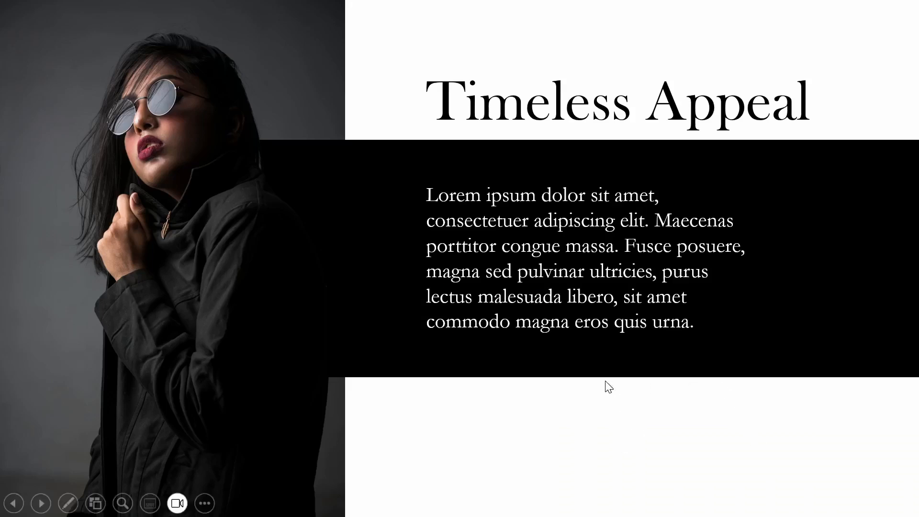
{"action": "key", "text": "Escape"}
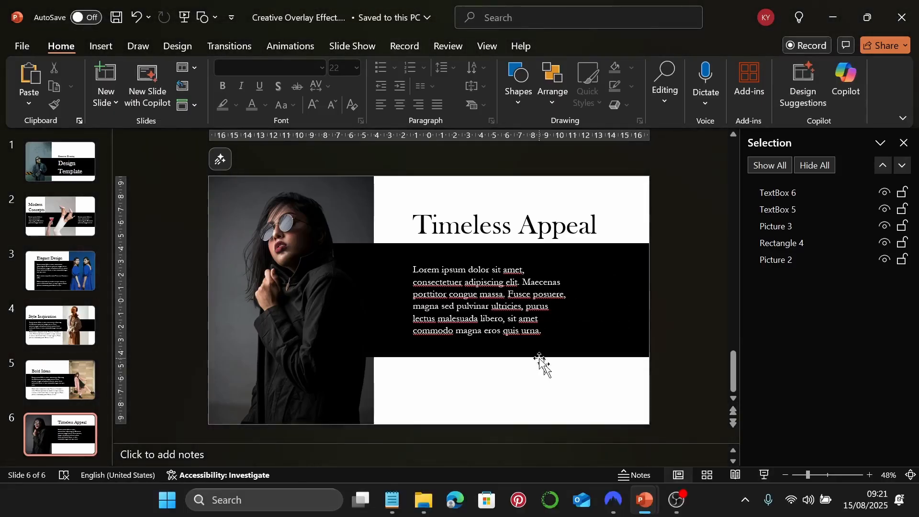
{"action": "left_click", "coordinate": [116, 73]}
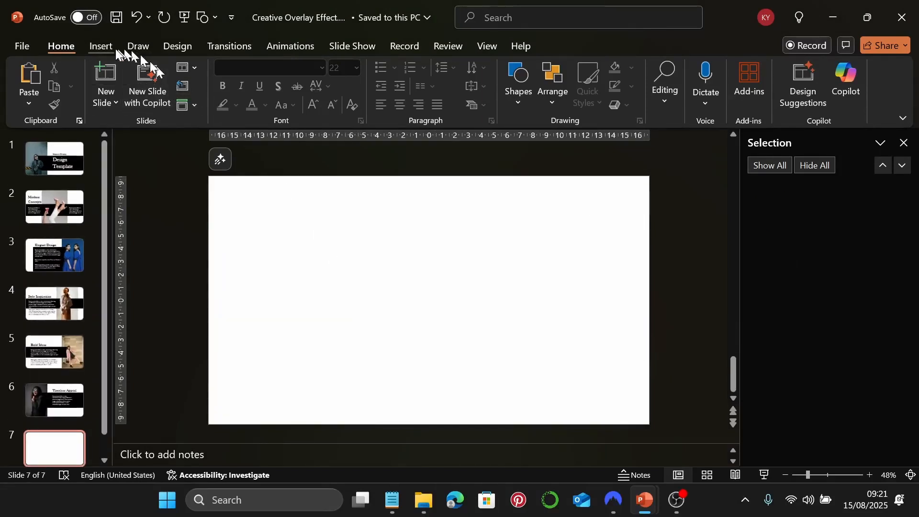
Copy the Visual Storytelling paragraph from Notepad into a new lower-left text box on slide 7
{"action": "left_click", "coordinate": [102, 46]}
{"action": "left_click", "coordinate": [592, 81]}
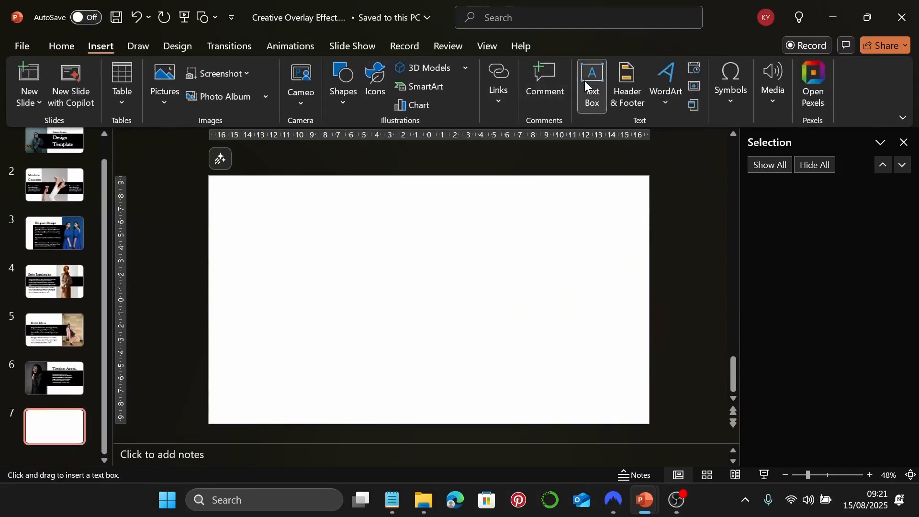
{"action": "left_click", "coordinate": [393, 500]}
{"action": "scroll", "coordinate": [623, 311], "scroll_direction": "down", "scroll_amount": 2}
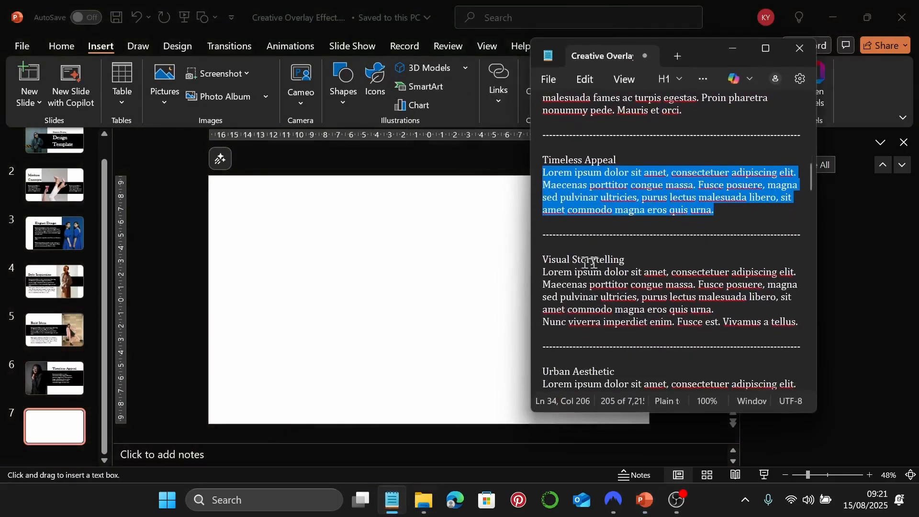
{"action": "left_click_drag", "start_coordinate": [800, 322], "coordinate": [542, 272]}
{"action": "key", "text": "ctrl+c"}
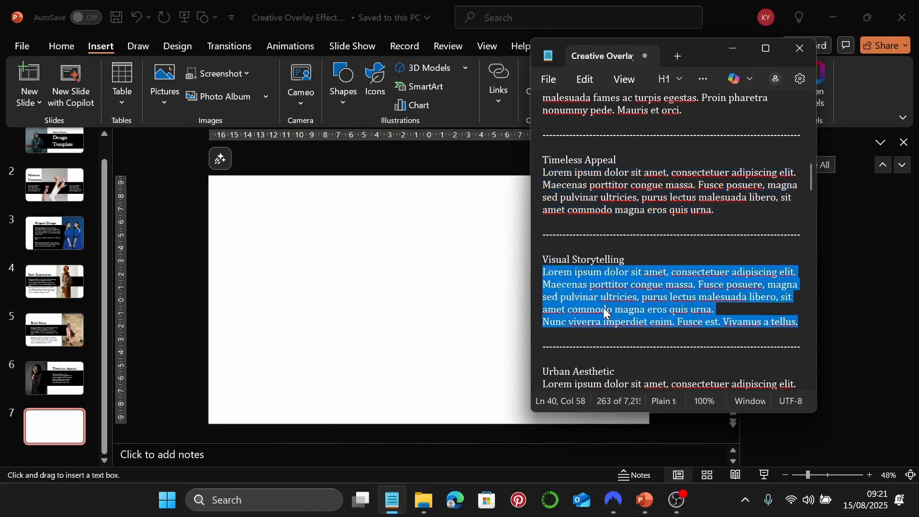
{"action": "left_click", "coordinate": [731, 49]}
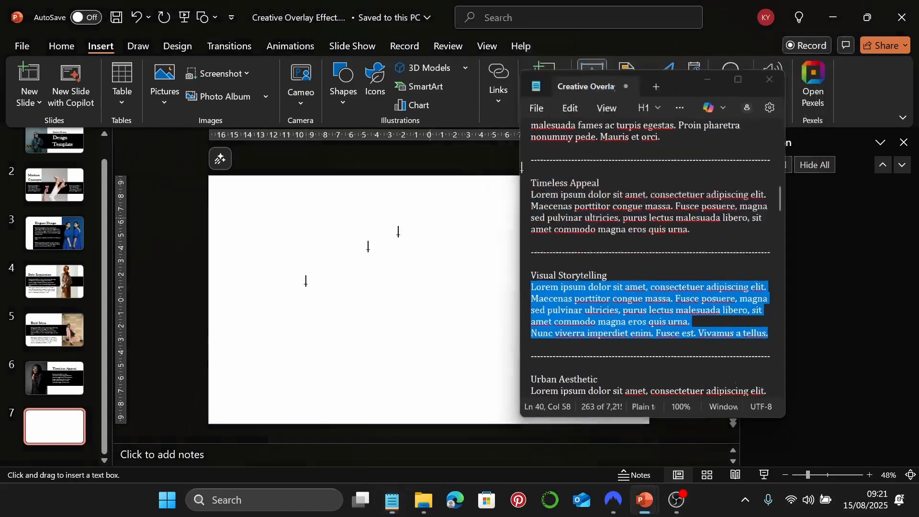
{"action": "left_click_drag", "start_coordinate": [225, 318], "coordinate": [355, 375]}
{"action": "key", "text": "ctrl+v"}
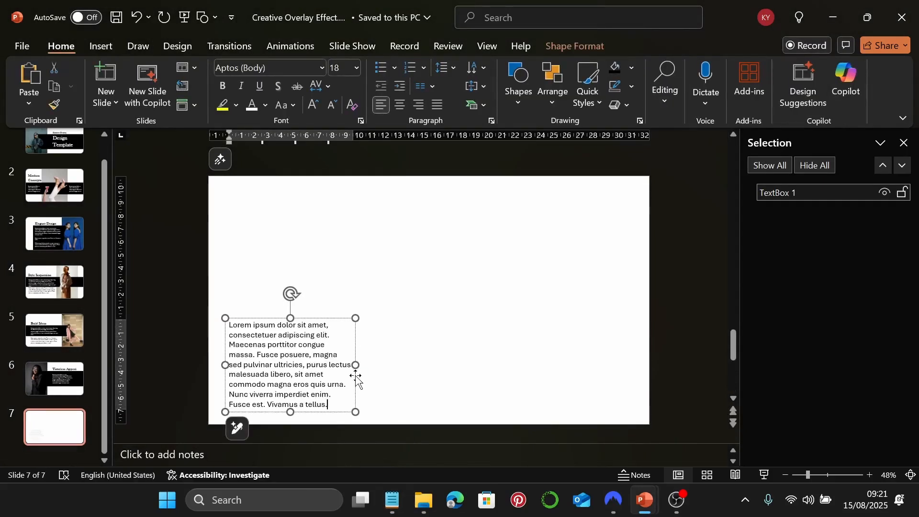
Format the paragraph as Garamond 22 and widen its text box
{"action": "left_click", "coordinate": [355, 345]}
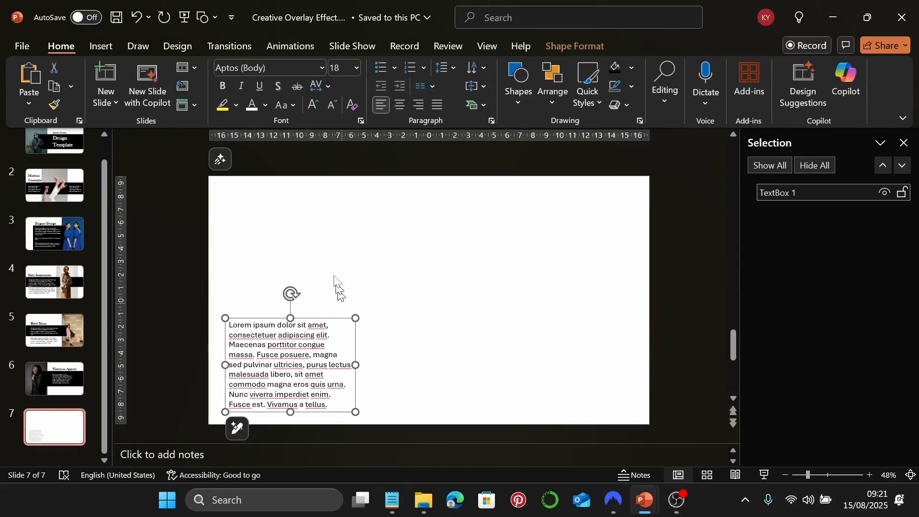
{"action": "left_click", "coordinate": [320, 69]}
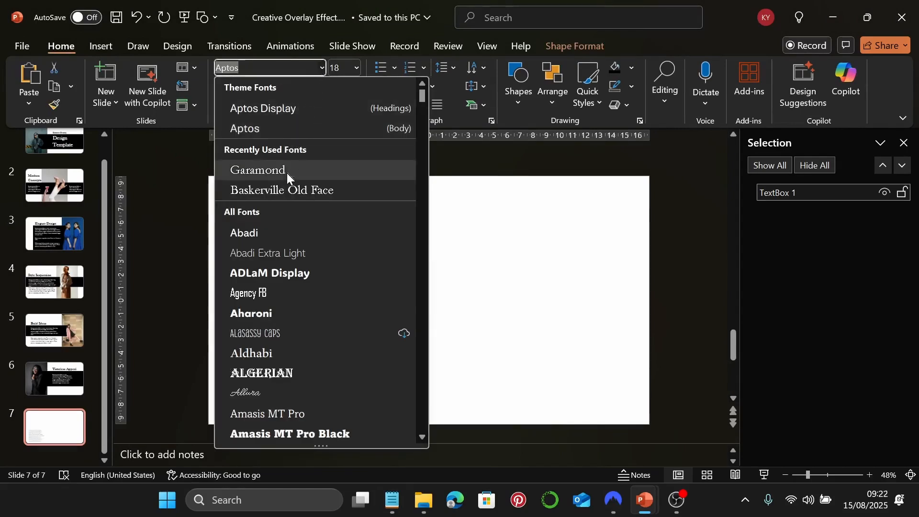
{"action": "left_click", "coordinate": [286, 174]}
{"action": "left_click", "coordinate": [337, 70]}
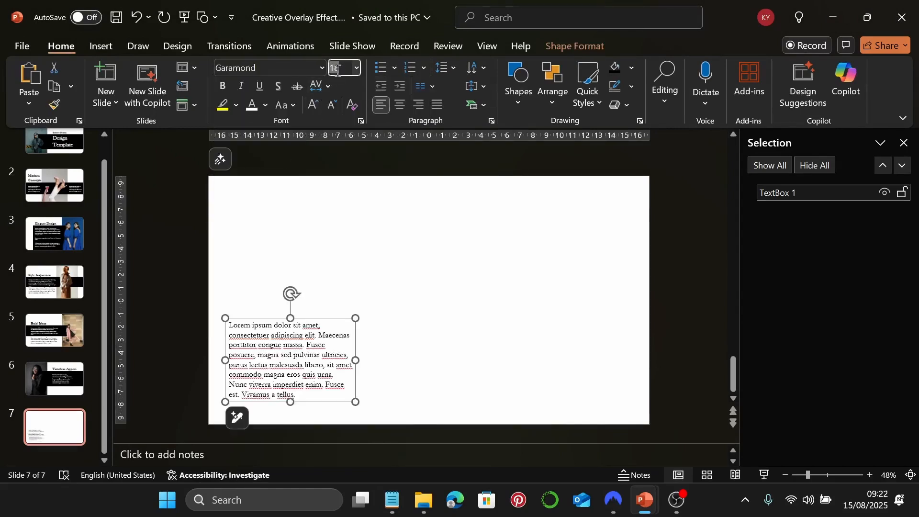
{"action": "type", "text": "22"}
{"action": "key", "text": "Return"}
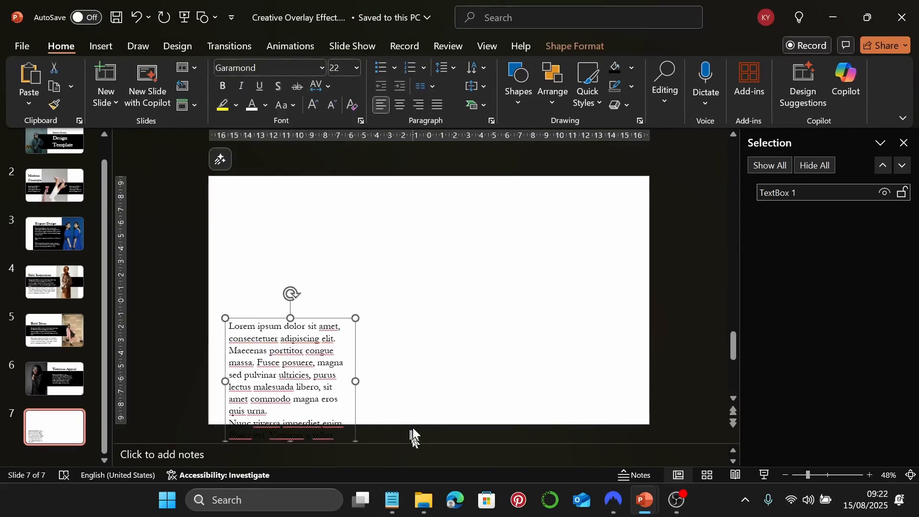
{"action": "mouse_move", "coordinate": [355, 381]}
{"action": "left_mouse_down"}
{"action": "mouse_move", "coordinate": [371, 382]}
{"action": "mouse_move", "coordinate": [372, 400]}
{"action": "mouse_move", "coordinate": [368, 378]}
{"action": "left_mouse_up"}
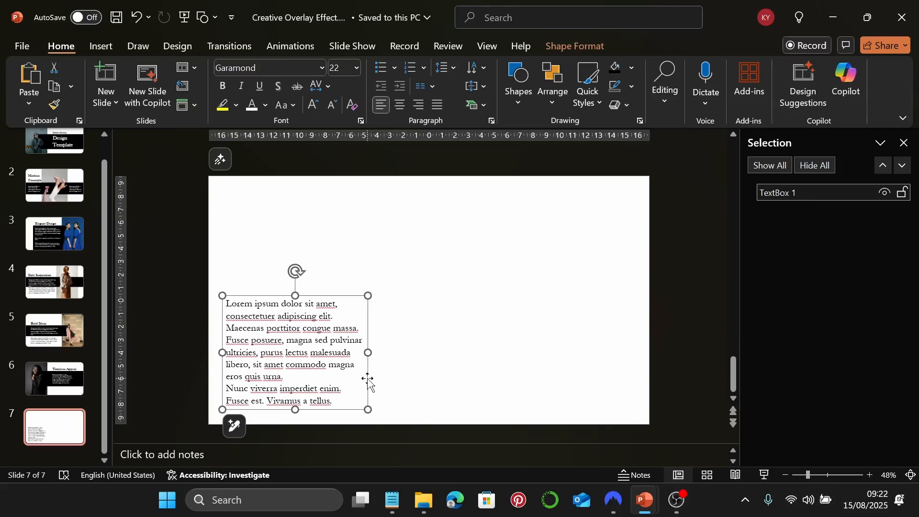
{"action": "left_click", "coordinate": [505, 344]}
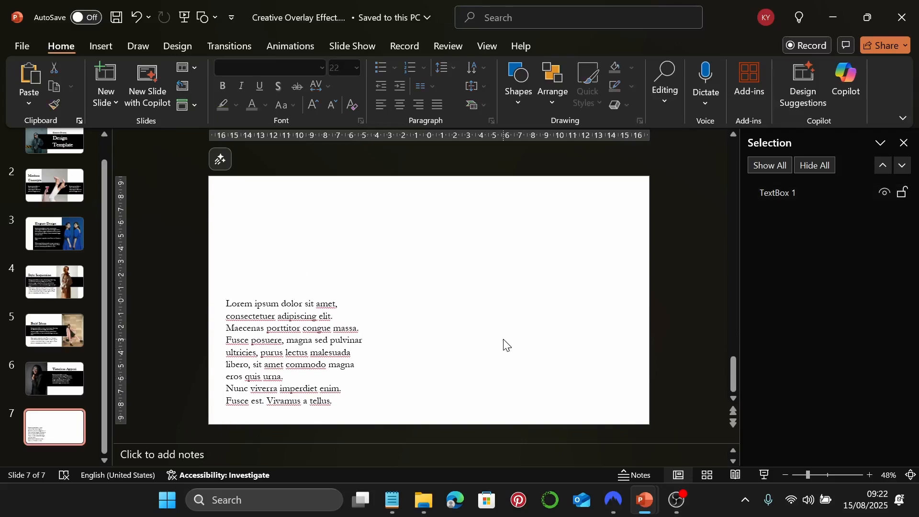
Place the yellow-hoodie photo on slide 7, stack a duplicate exactly over it, and begin its background removal
{"action": "left_click", "coordinate": [423, 500]}
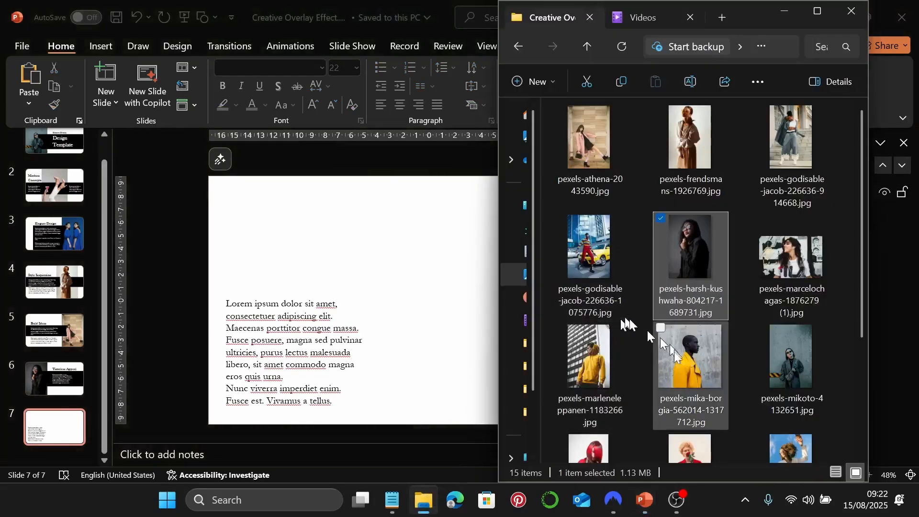
{"action": "left_click_drag", "start_coordinate": [570, 340], "coordinate": [484, 345]}
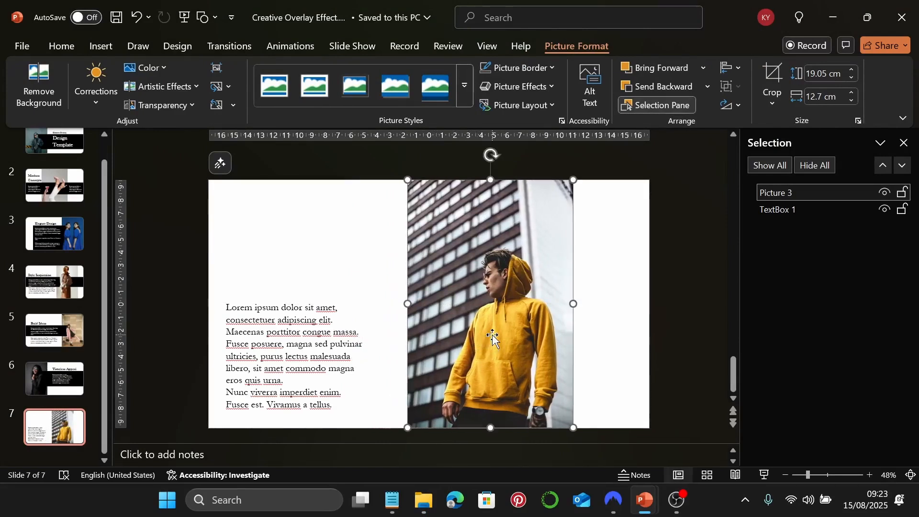
{"action": "key", "text": "ctrl+d"}
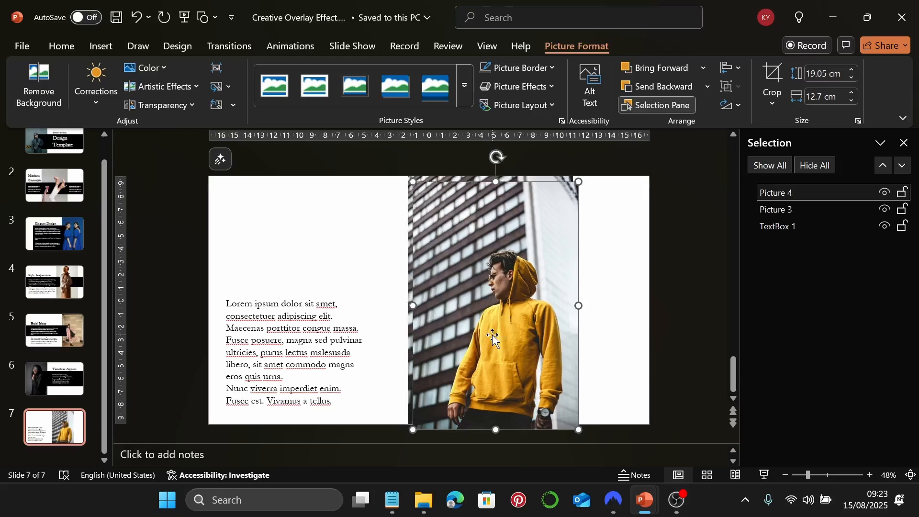
{"action": "left_click_drag", "start_coordinate": [489, 309], "coordinate": [492, 306]}
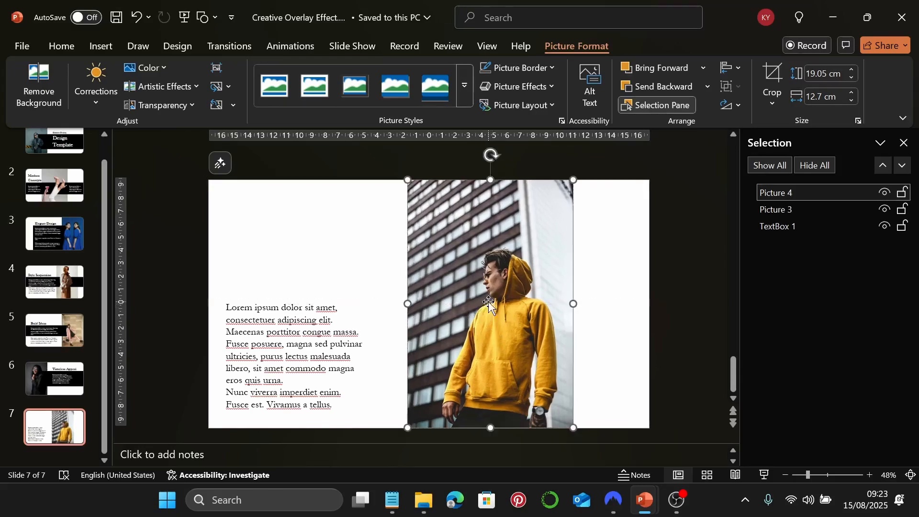
{"action": "left_click", "coordinate": [48, 78]}
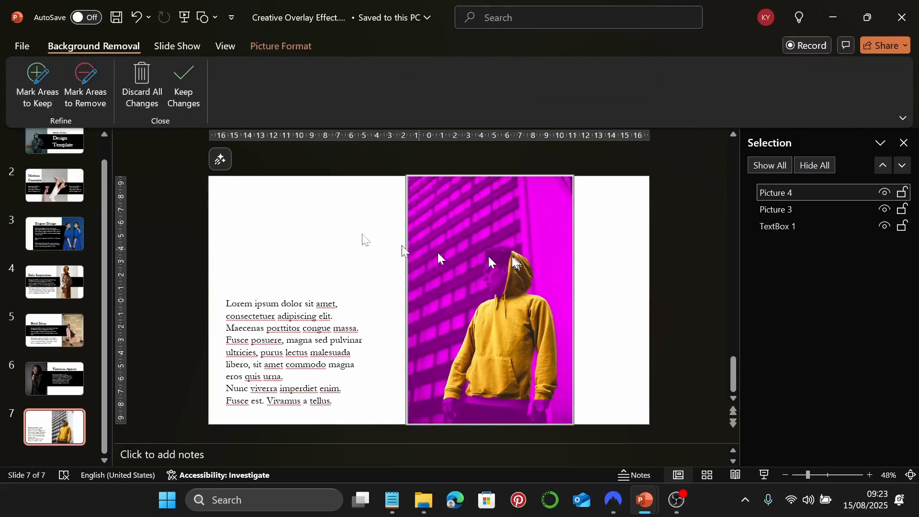
Mark the man's head to keep in the cut-out, then shift the original photo left beneath it
{"action": "left_click", "coordinate": [56, 106]}
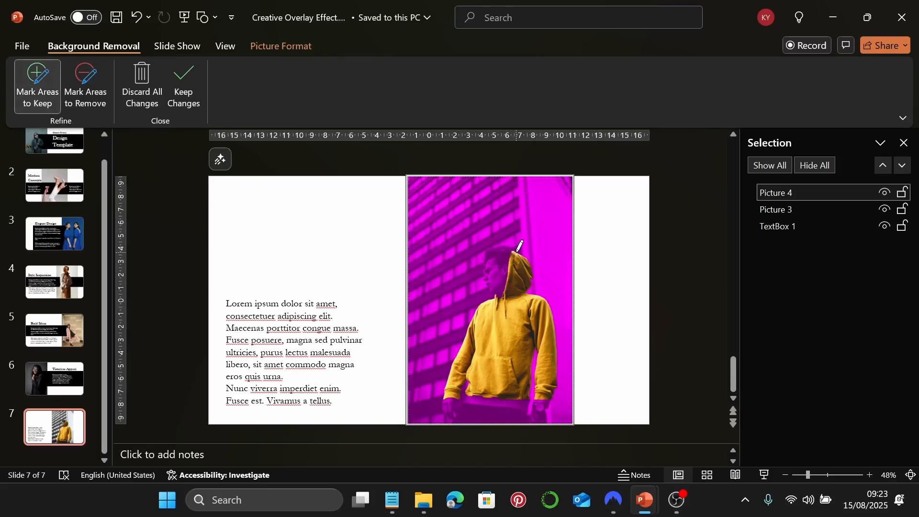
{"action": "mouse_move", "coordinate": [515, 254]}
{"action": "left_mouse_down"}
{"action": "mouse_move", "coordinate": [500, 241]}
{"action": "mouse_move", "coordinate": [484, 261]}
{"action": "mouse_move", "coordinate": [483, 277]}
{"action": "mouse_move", "coordinate": [503, 299]}
{"action": "mouse_move", "coordinate": [514, 247]}
{"action": "mouse_move", "coordinate": [481, 278]}
{"action": "mouse_move", "coordinate": [492, 295]}
{"action": "mouse_move", "coordinate": [509, 273]}
{"action": "mouse_move", "coordinate": [502, 248]}
{"action": "mouse_move", "coordinate": [489, 259]}
{"action": "left_mouse_up"}
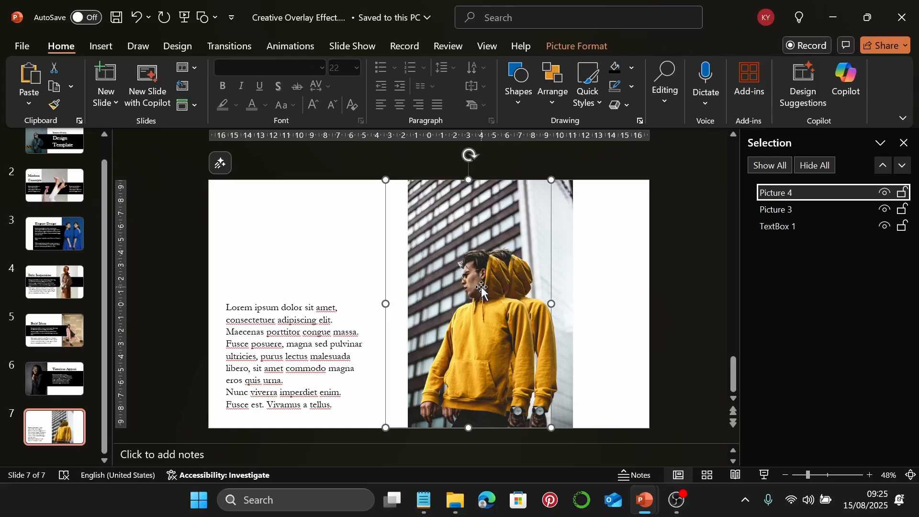
{"action": "left_click", "coordinate": [564, 354]}
{"action": "left_click_drag", "start_coordinate": [565, 352], "coordinate": [545, 353]}
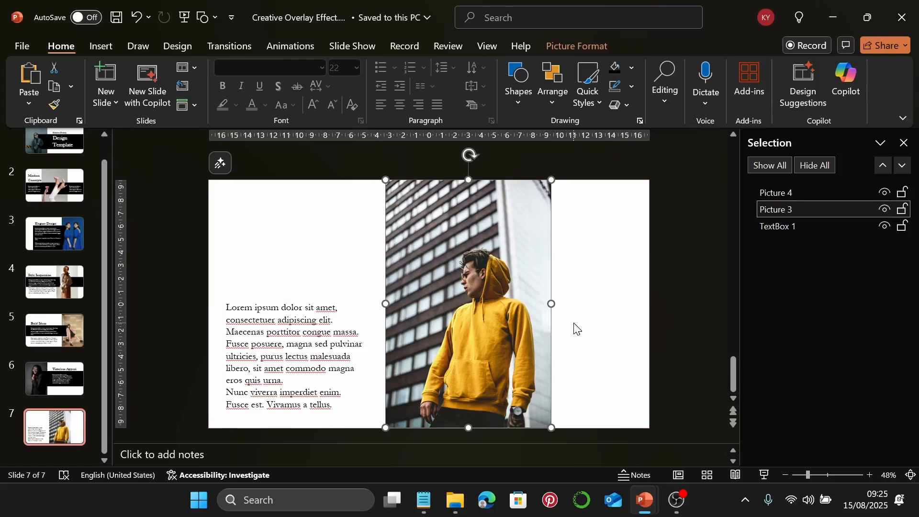
Draw a black triangle sized 9.8 cm high by 11.4 cm wide
{"action": "left_click", "coordinate": [518, 79]}
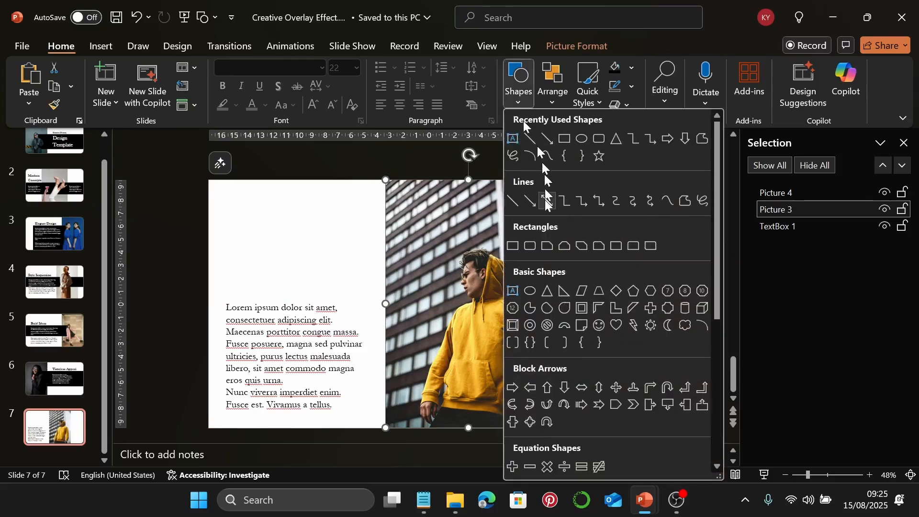
{"action": "left_click", "coordinate": [616, 143]}
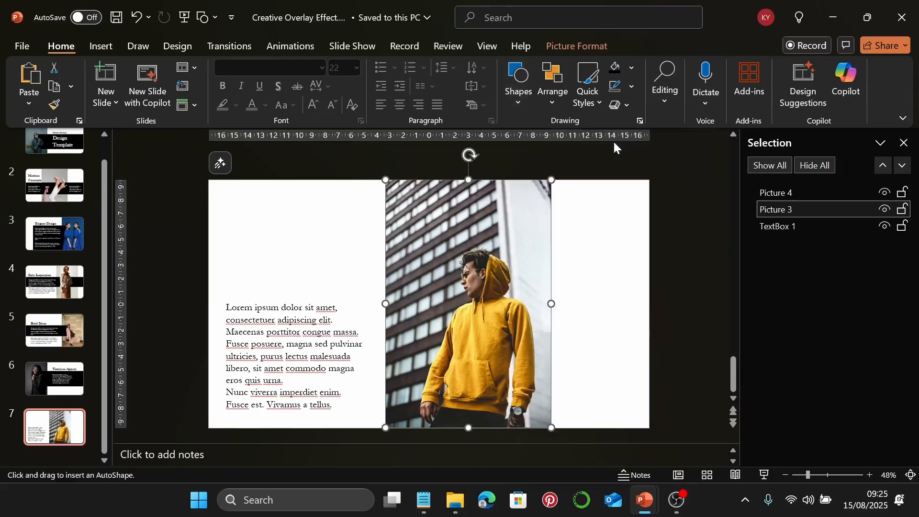
{"action": "left_click_drag", "start_coordinate": [415, 237], "coordinate": [454, 271]}
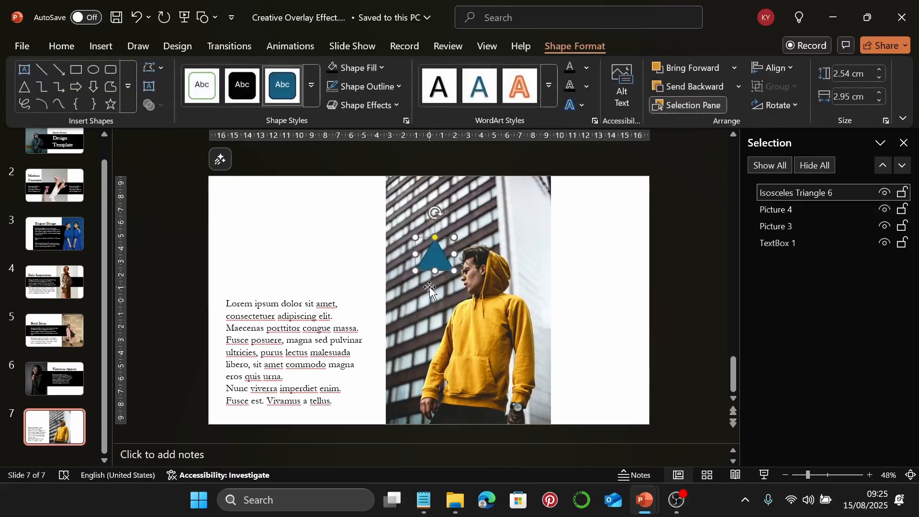
{"action": "left_click", "coordinate": [333, 73]}
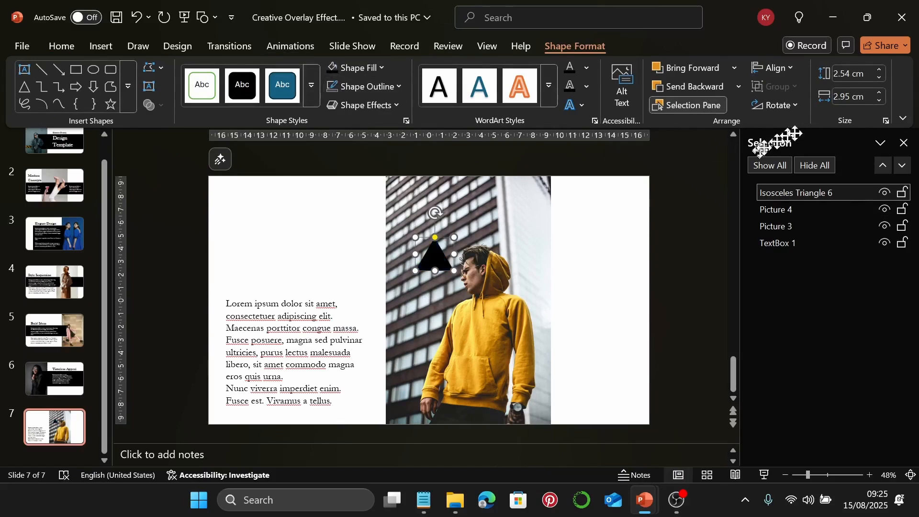
{"action": "left_click", "coordinate": [842, 72]}
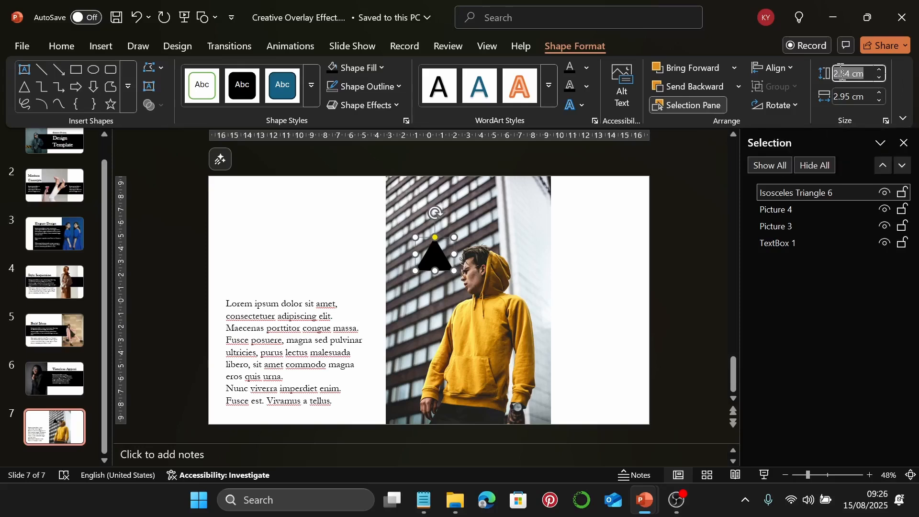
{"action": "type", "text": "9.8"}
{"action": "key", "text": "Return"}
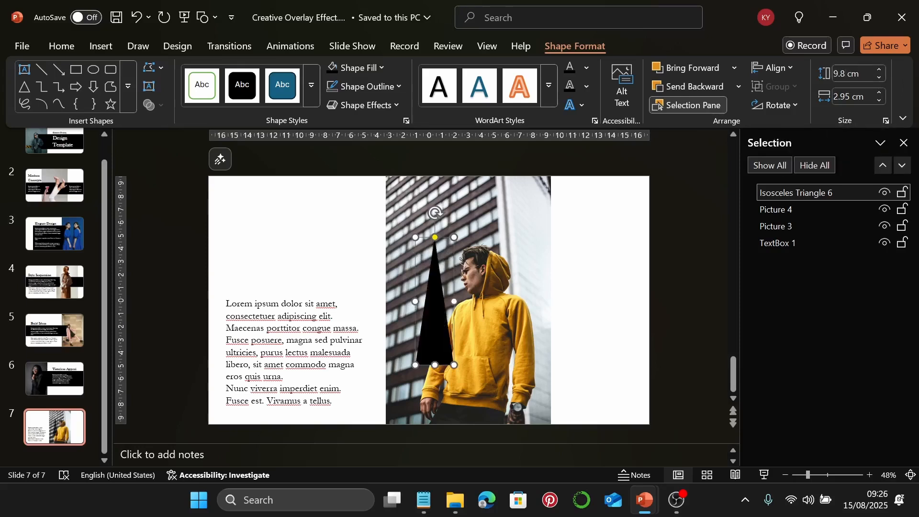
{"action": "left_click", "coordinate": [841, 95]}
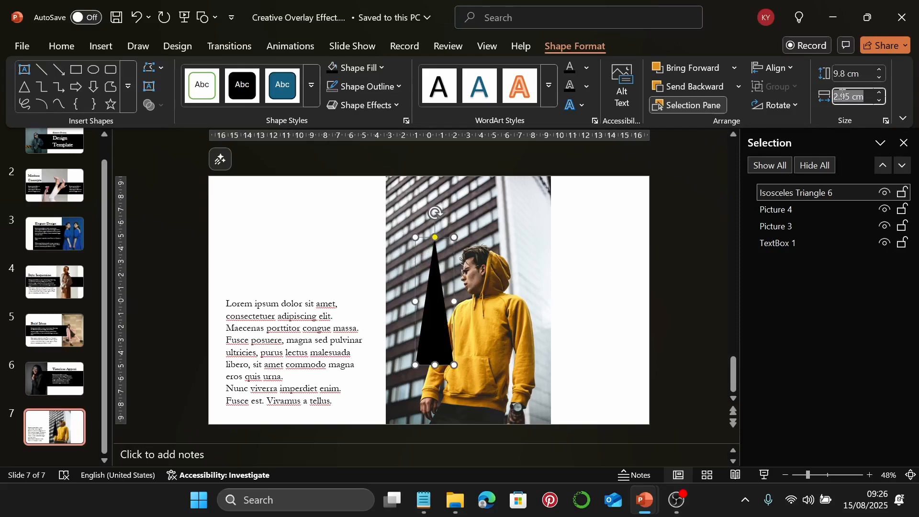
{"action": "type", "text": "11.4"}
{"action": "key", "text": "Return"}
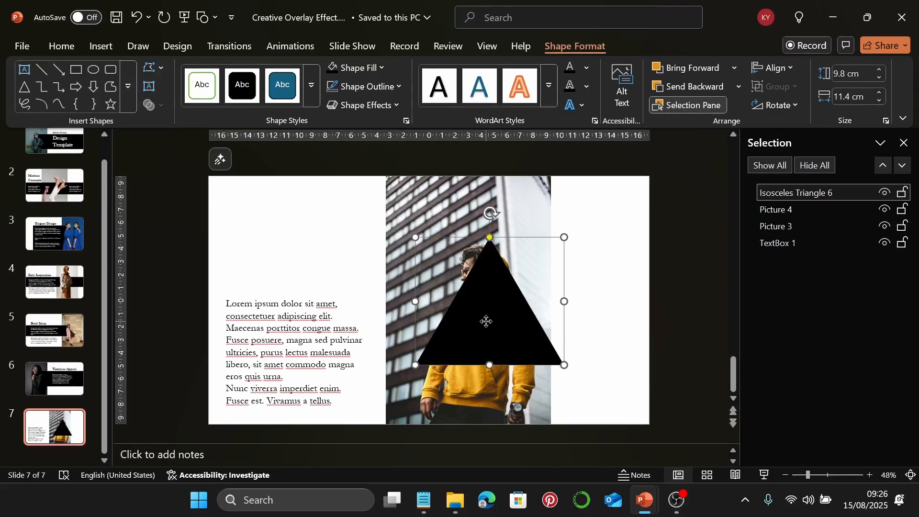
Layer the triangle behind the man's cut-out and nudge it into position
{"action": "left_click_drag", "start_coordinate": [484, 320], "coordinate": [467, 303]}
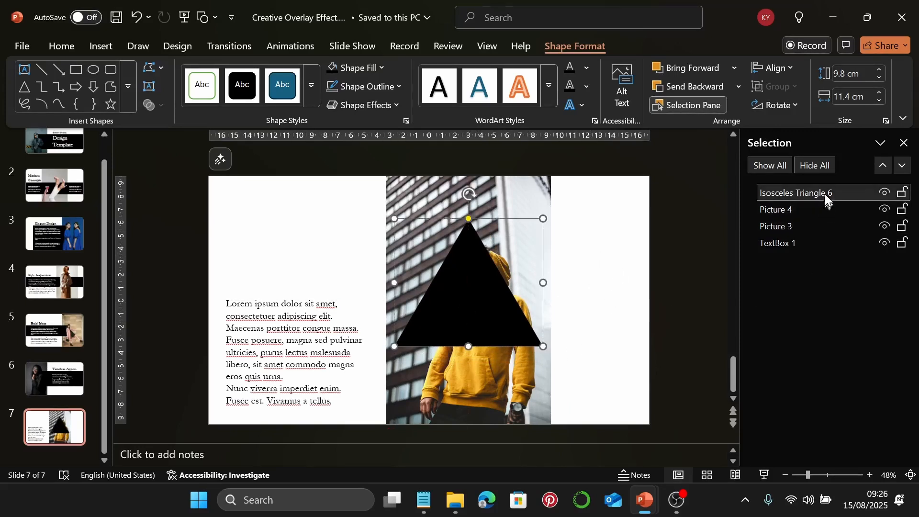
{"action": "left_click_drag", "start_coordinate": [825, 194], "coordinate": [823, 214]}
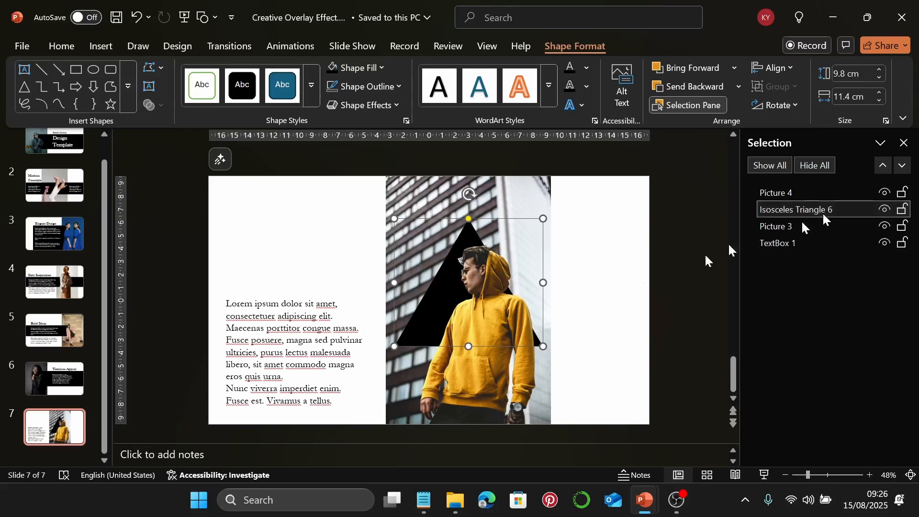
{"action": "left_click", "coordinate": [439, 302]}
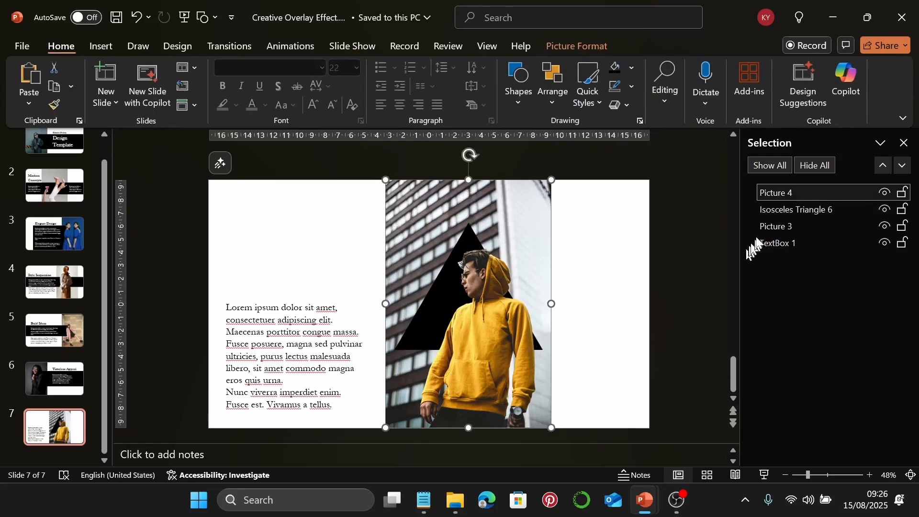
{"action": "left_click", "coordinate": [765, 211]}
{"action": "key", "text": "ctrl+z"}
{"action": "key", "text": "ctrl+z"}
{"action": "key", "text": "ctrl+z"}
{"action": "key", "text": "ctrl+z"}
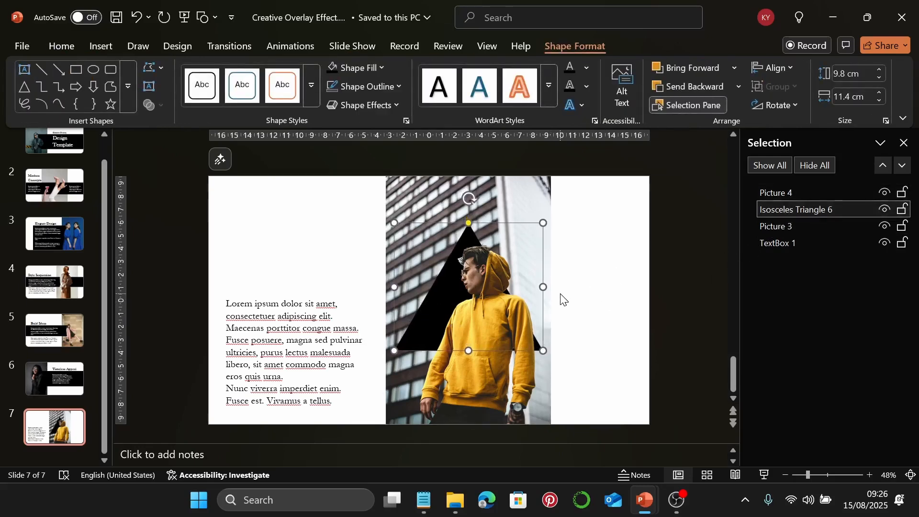
{"action": "key", "text": "Right"}
{"action": "key", "text": "Right"}
{"action": "key", "text": "Right"}
{"action": "key", "text": "Right"}
{"action": "key", "text": "Right"}
{"action": "key", "text": "Right"}
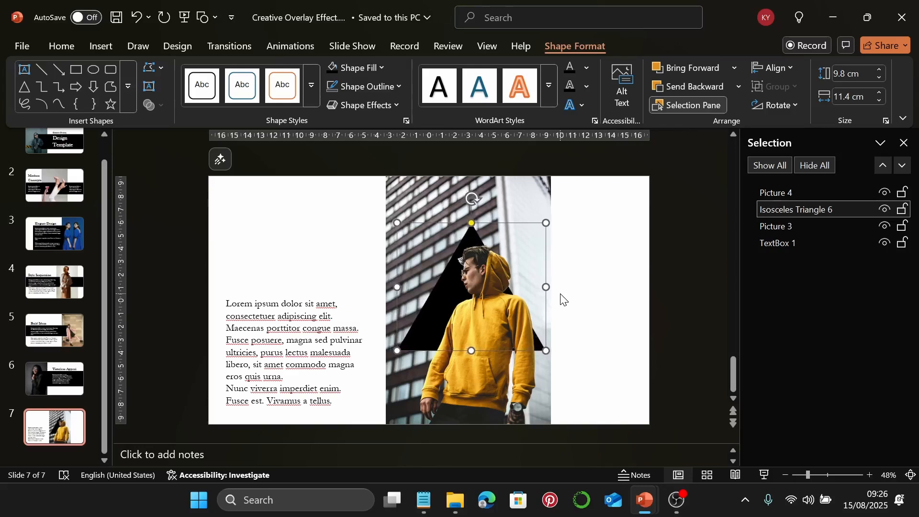
{"action": "key", "text": "Down"}
{"action": "key", "text": "Down"}
{"action": "key", "text": "Down"}
{"action": "key", "text": "Down"}
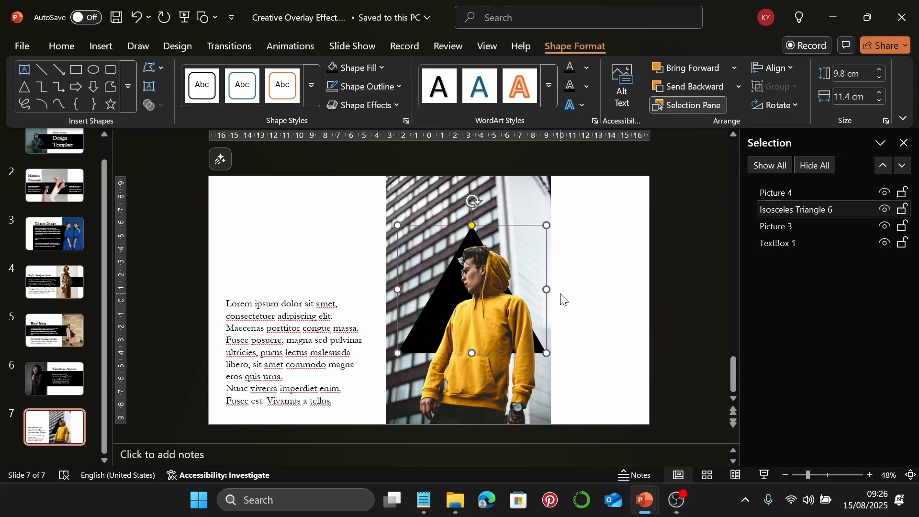
{"action": "key", "text": "Down"}
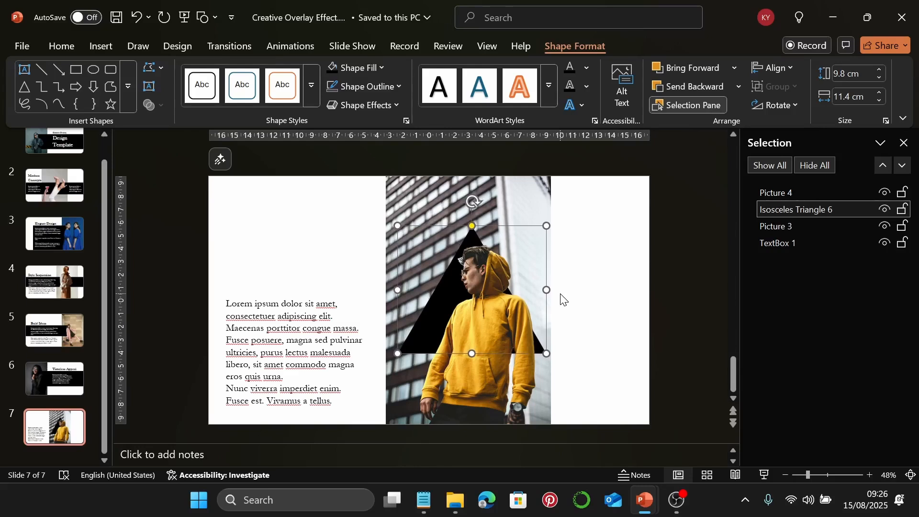
{"action": "key", "text": "Right"}
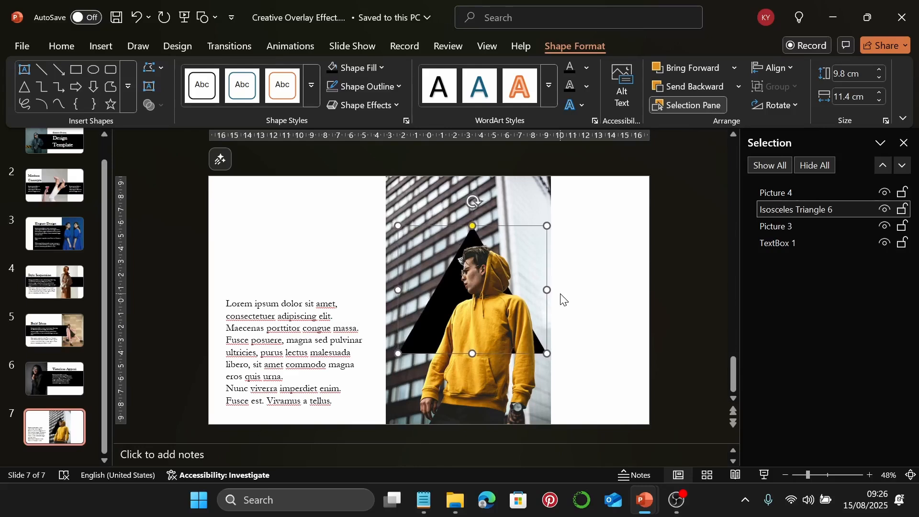
{"action": "key", "text": "Down"}
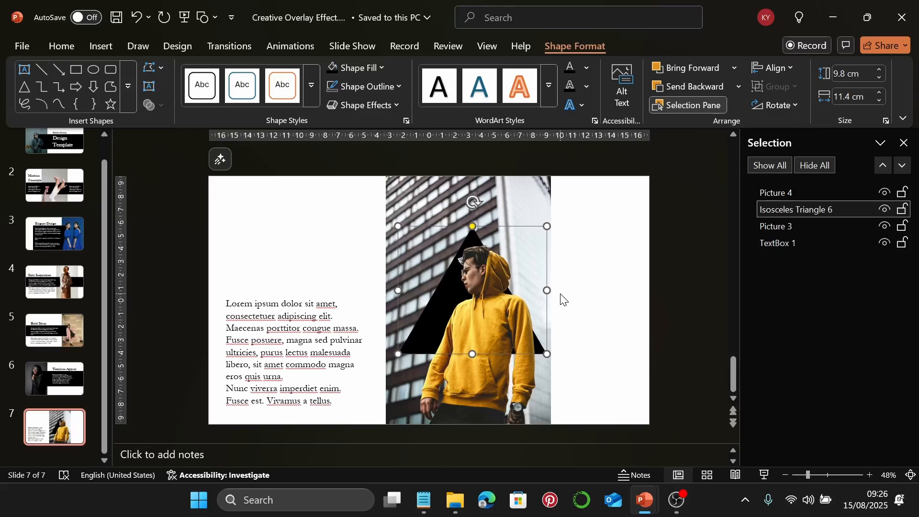
{"action": "left_click", "coordinate": [563, 299]}
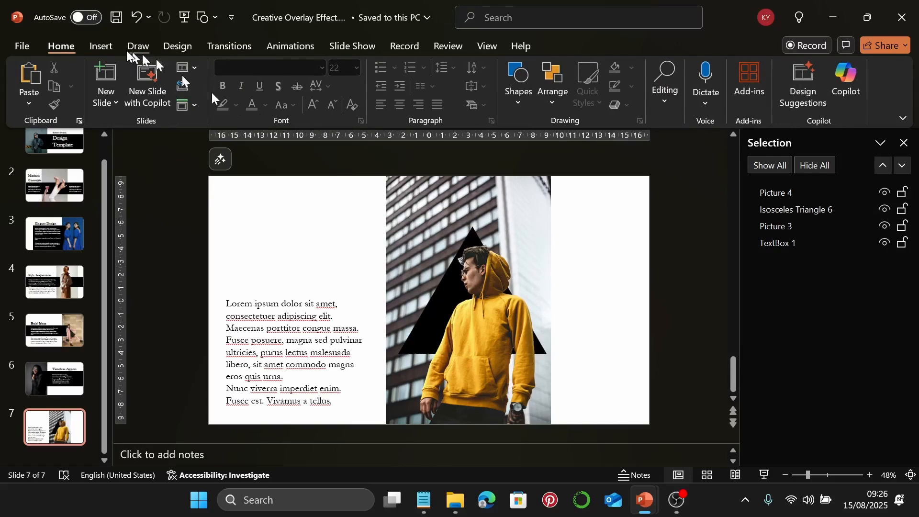
Add a 'Visual Storytelling' text box at the right and rotate it to run vertically
{"action": "left_click", "coordinate": [101, 46]}
{"action": "left_click", "coordinate": [603, 87]}
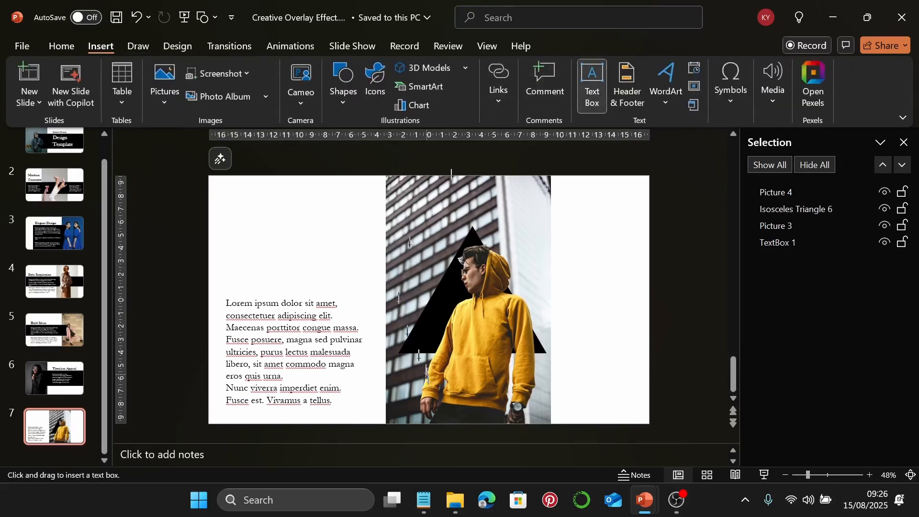
{"action": "left_click", "coordinate": [423, 500]}
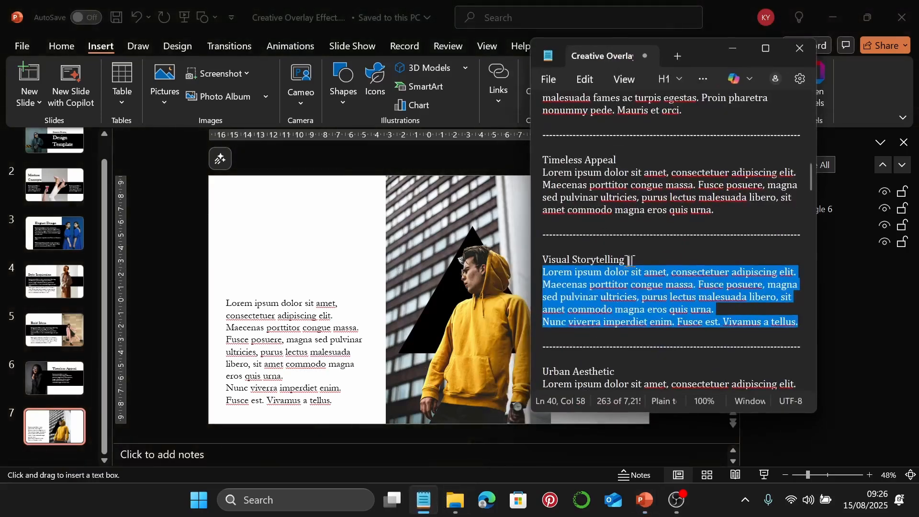
{"action": "left_click_drag", "start_coordinate": [624, 259], "coordinate": [542, 259]}
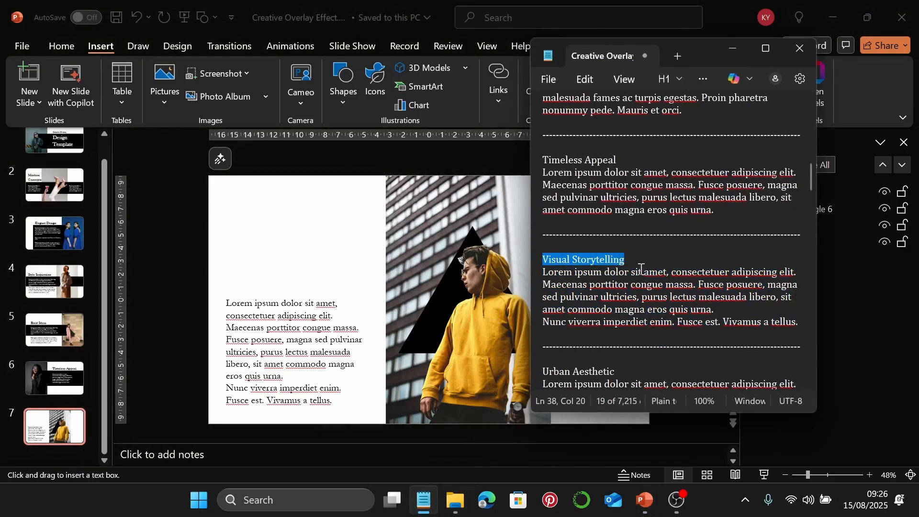
{"action": "left_click", "coordinate": [732, 49]}
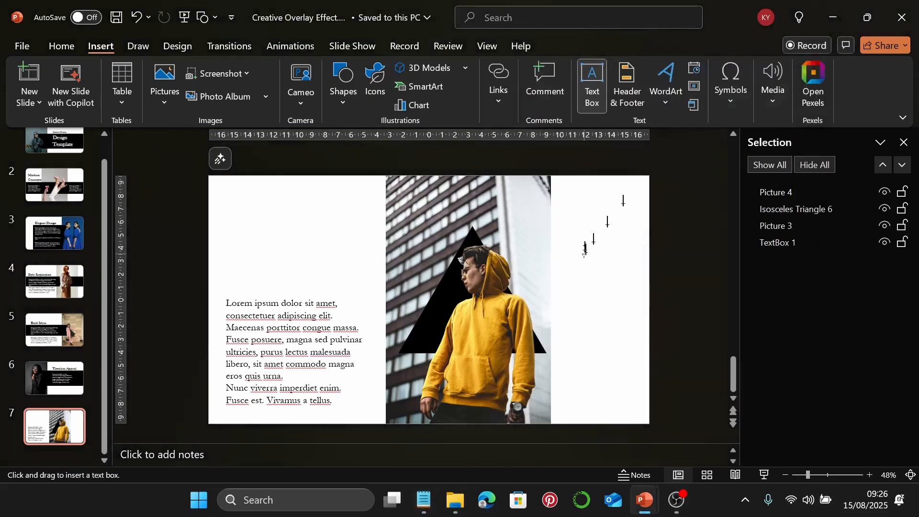
{"action": "left_click_drag", "start_coordinate": [562, 225], "coordinate": [638, 245]}
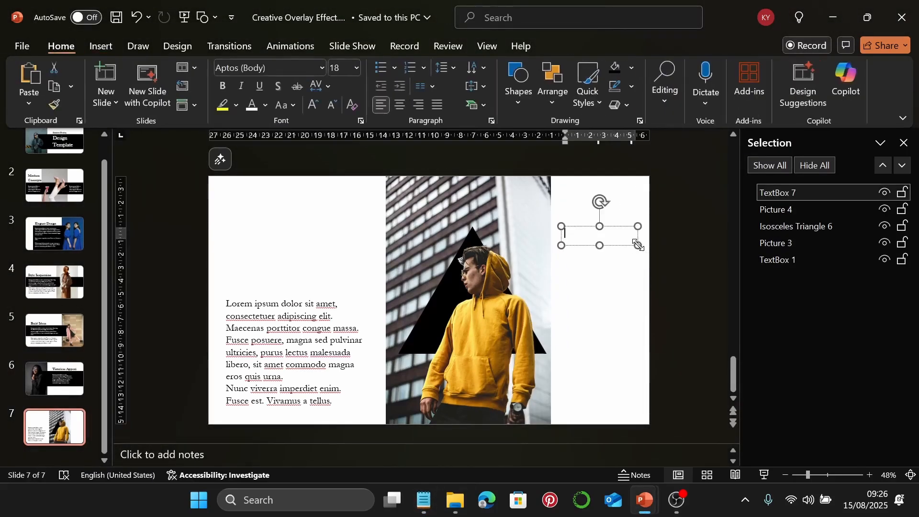
{"action": "type", "text": "Visual Storytelling"}
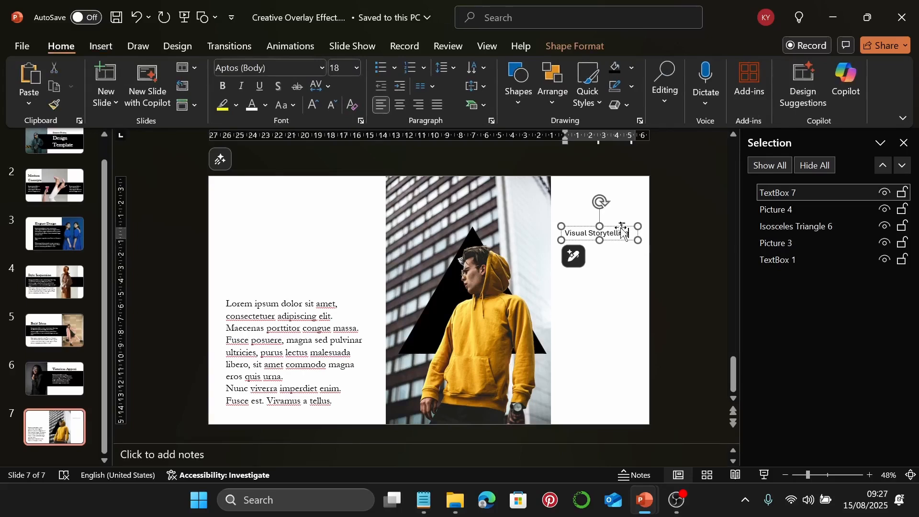
{"action": "left_click", "coordinate": [621, 231]}
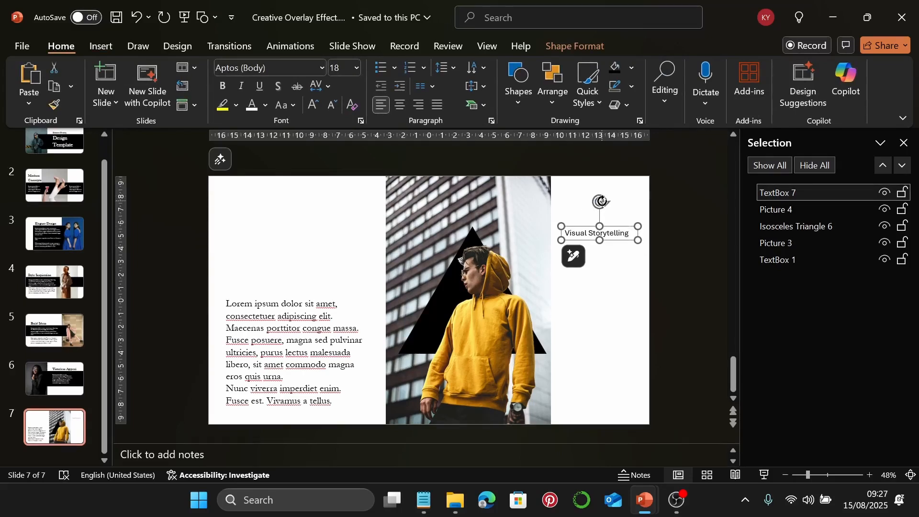
{"action": "left_click_drag", "start_coordinate": [601, 200], "coordinate": [626, 239]}
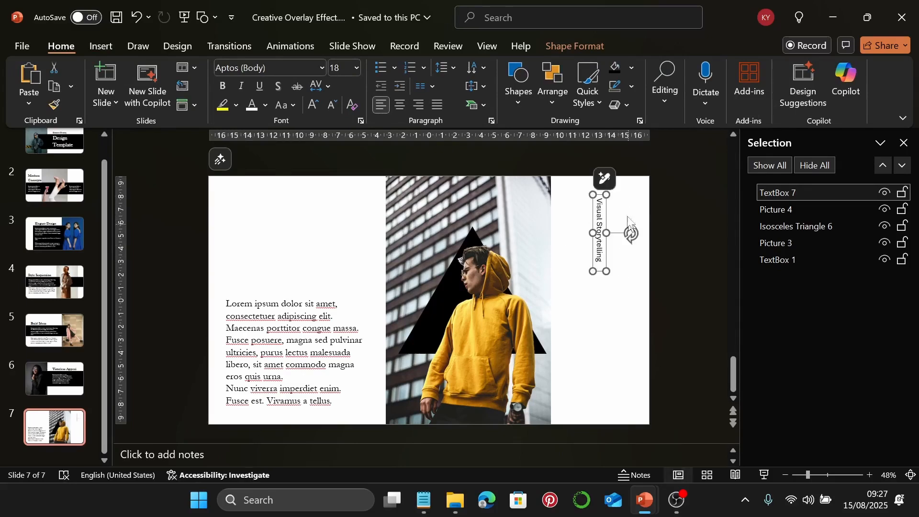
Make the title Baskerville Old Face 60 pt, fit it on one line beside the photo, and preview
{"action": "left_click", "coordinate": [321, 72]}
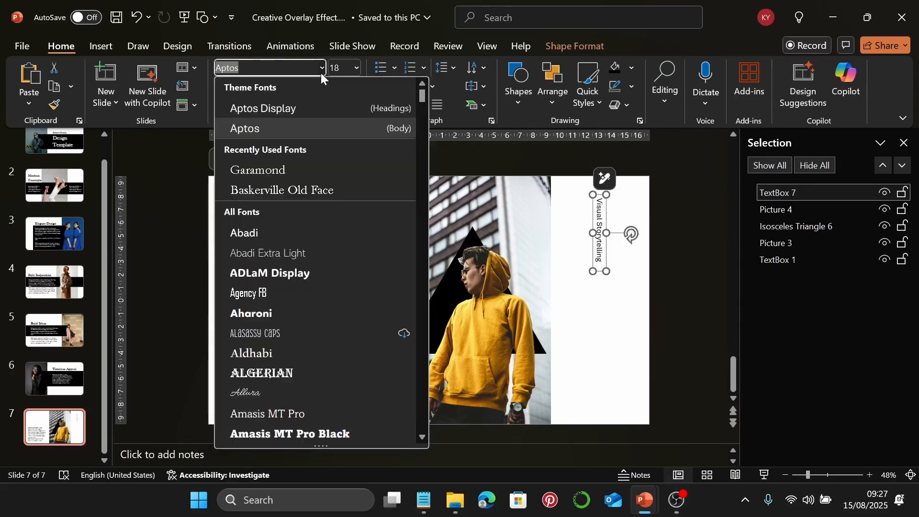
{"action": "left_click", "coordinate": [339, 189]}
{"action": "left_click", "coordinate": [346, 72]}
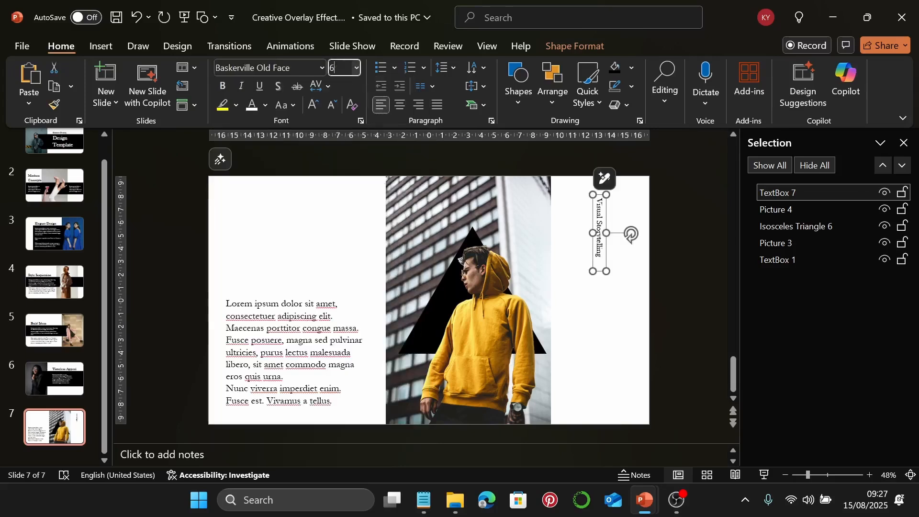
{"action": "key", "text": "Return"}
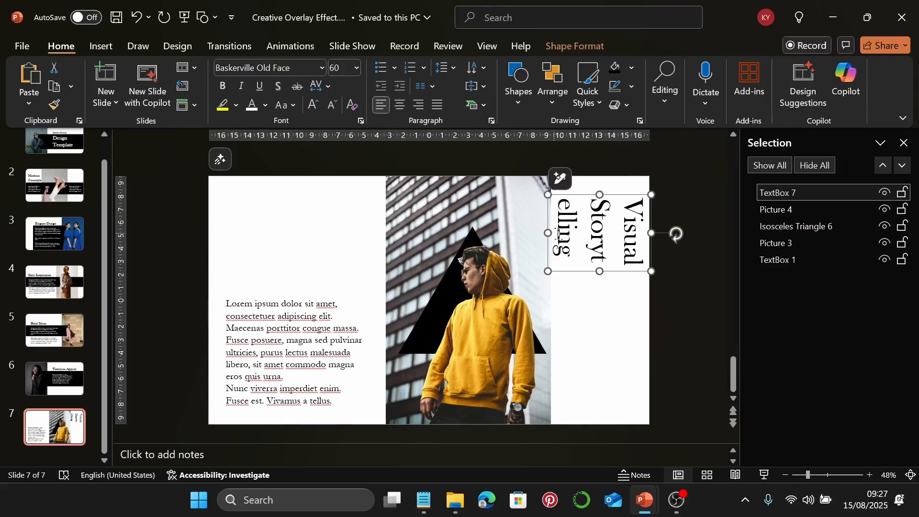
{"action": "left_click_drag", "start_coordinate": [599, 271], "coordinate": [613, 411]}
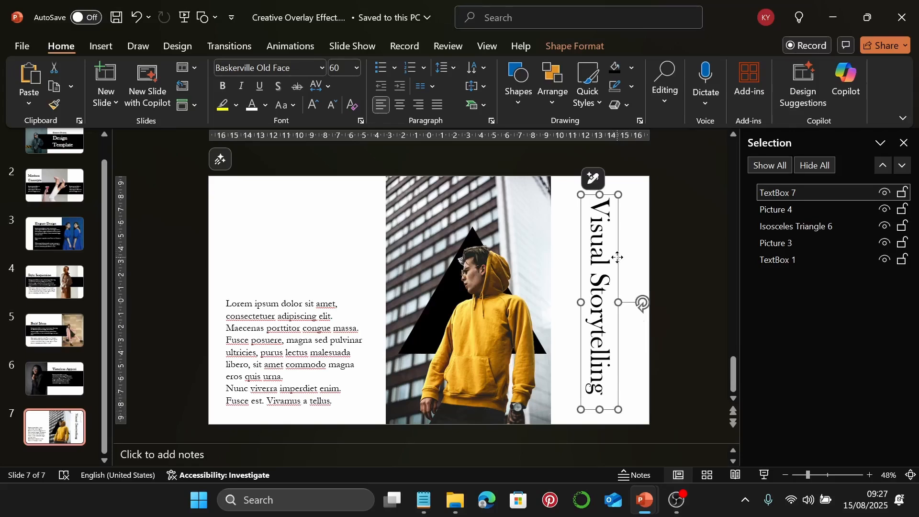
{"action": "left_click_drag", "start_coordinate": [617, 257], "coordinate": [588, 248]}
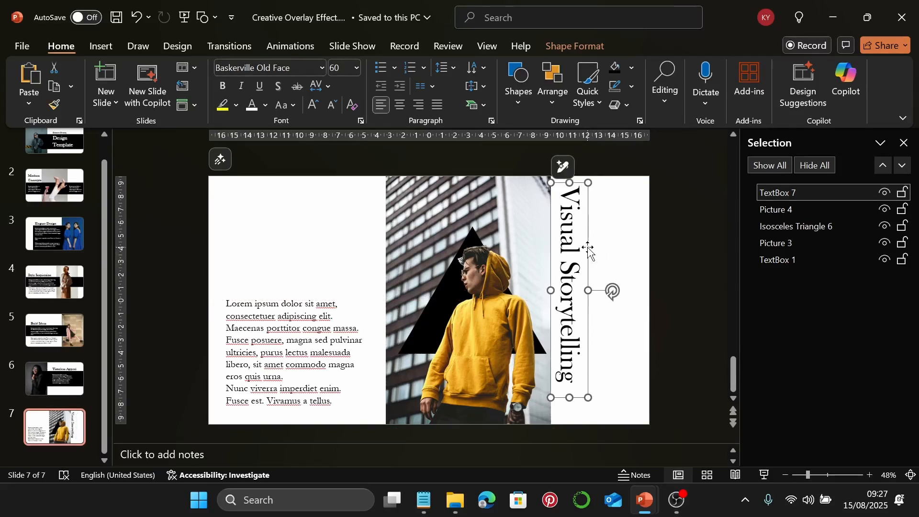
{"action": "left_click", "coordinate": [626, 235]}
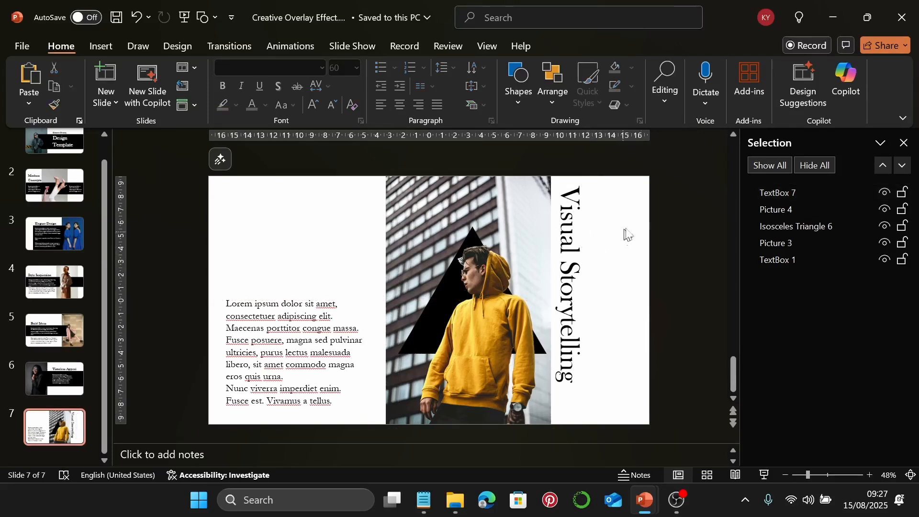
{"action": "left_click", "coordinate": [765, 475]}
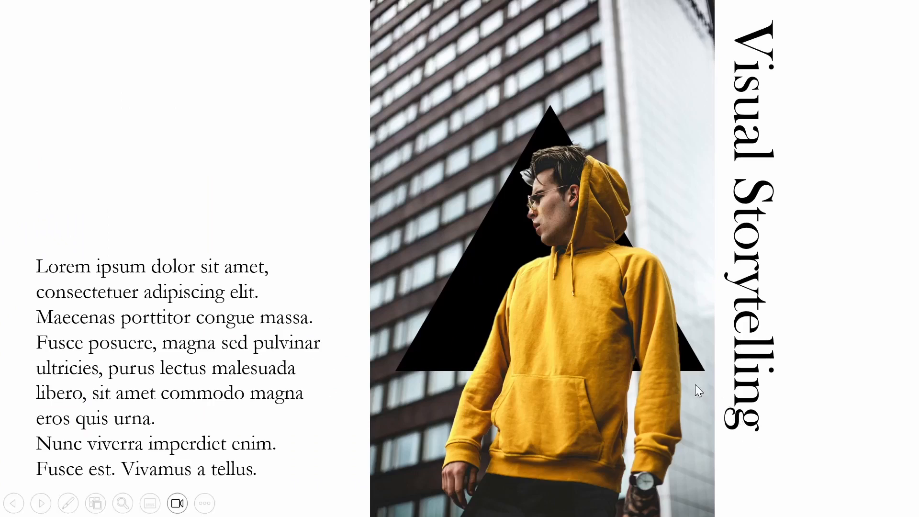
{"action": "key", "text": "Escape"}
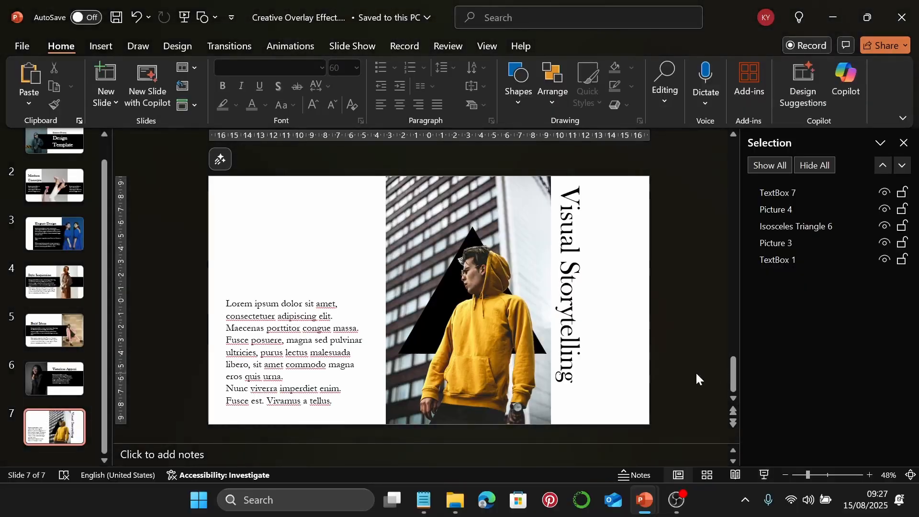
Add slide 8, place the earphones woman photo at its left edge, and stack a duplicate over it
{"action": "left_click", "coordinate": [115, 76]}
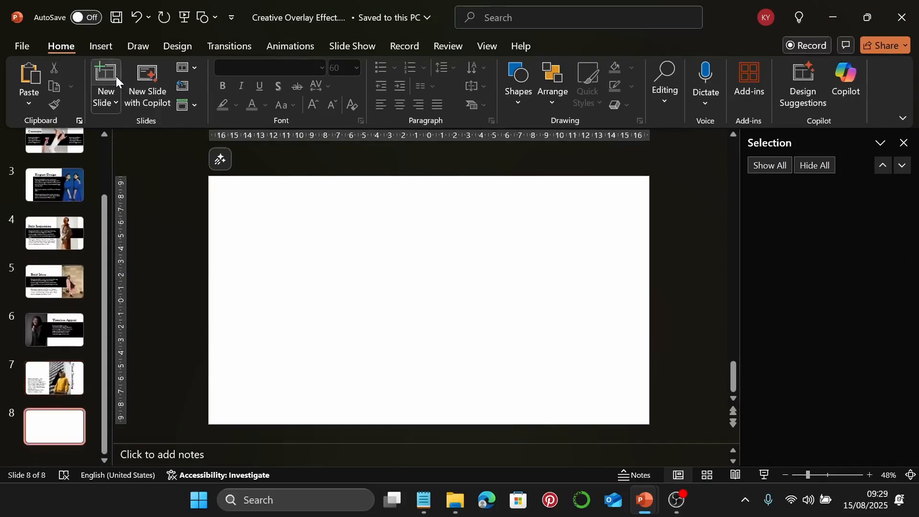
{"action": "left_click", "coordinate": [459, 510]}
{"action": "left_click", "coordinate": [764, 277]}
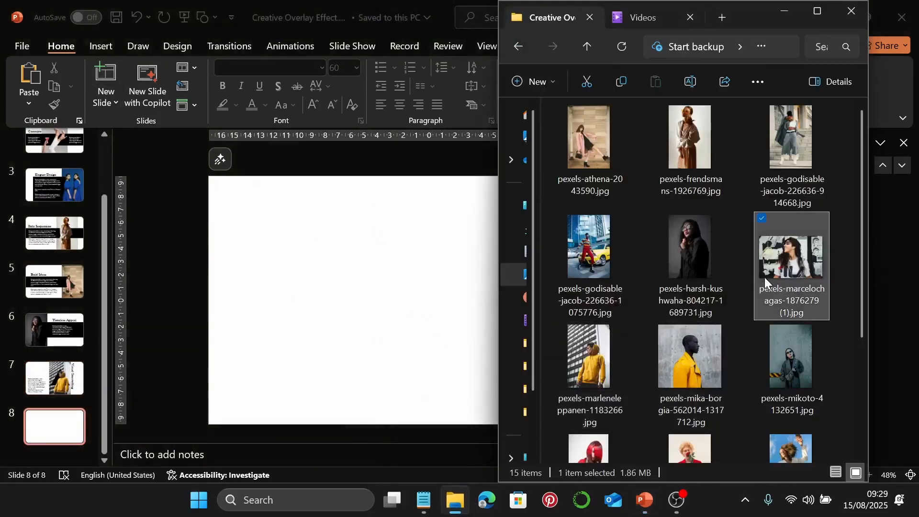
{"action": "left_click_drag", "start_coordinate": [765, 277], "coordinate": [367, 296]}
{"action": "left_click_drag", "start_coordinate": [507, 313], "coordinate": [473, 311]}
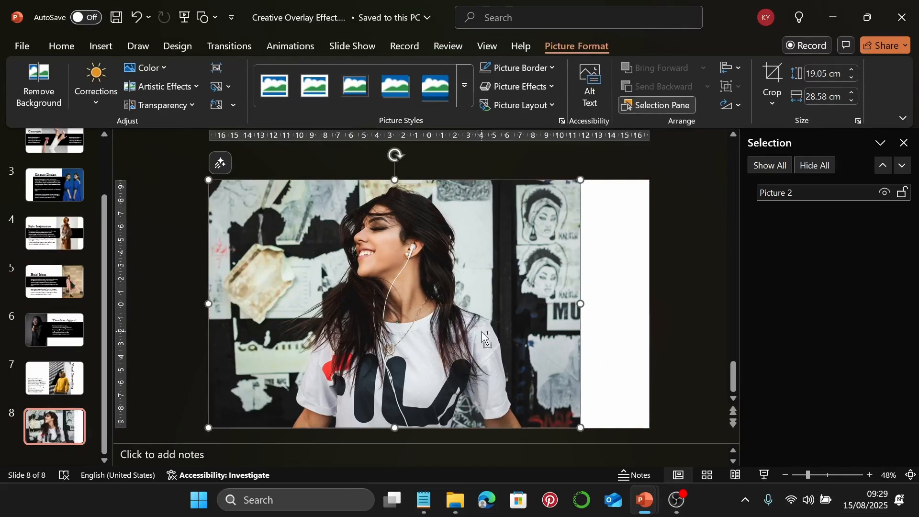
{"action": "left_click_drag", "start_coordinate": [481, 332], "coordinate": [482, 332], "text": "ctrl"}
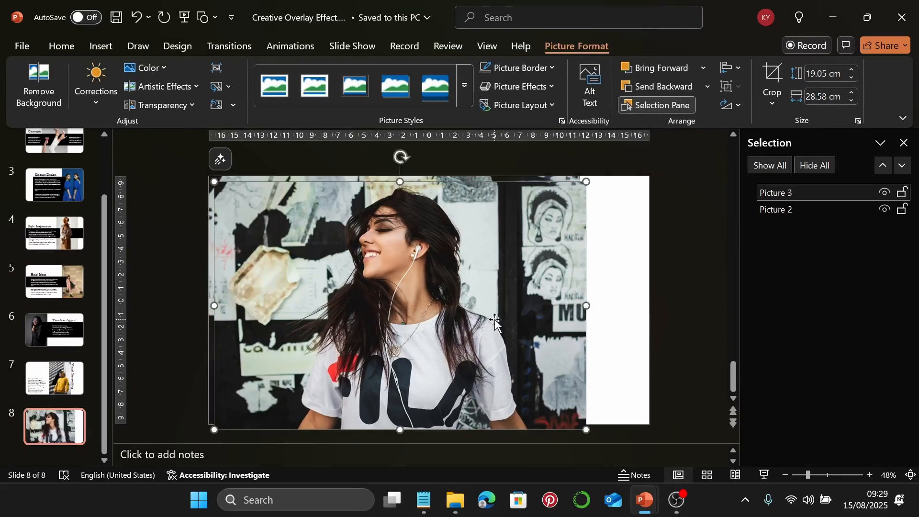
{"action": "left_click_drag", "start_coordinate": [395, 300], "coordinate": [387, 293]}
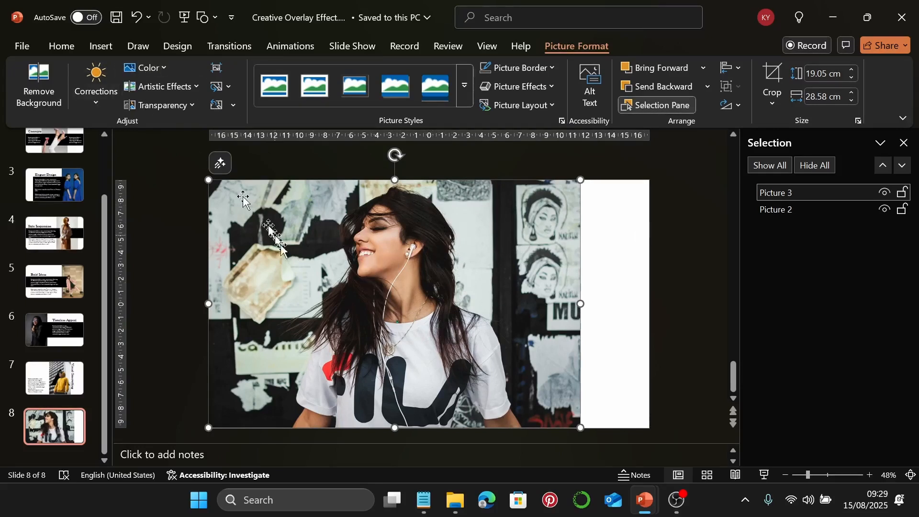
Remove the top copy's background, keeping the hair top, the hair's right side and the shirt bottom
{"action": "left_click", "coordinate": [36, 96]}
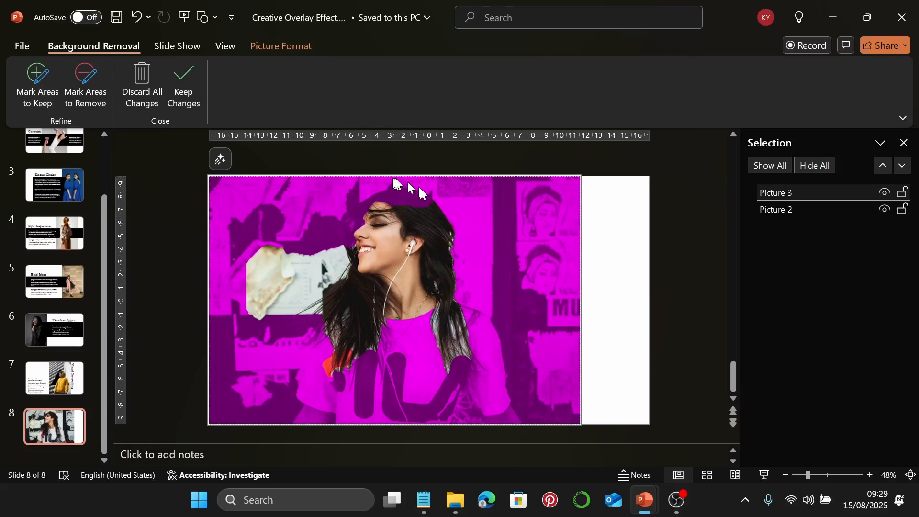
{"action": "left_click", "coordinate": [32, 80]}
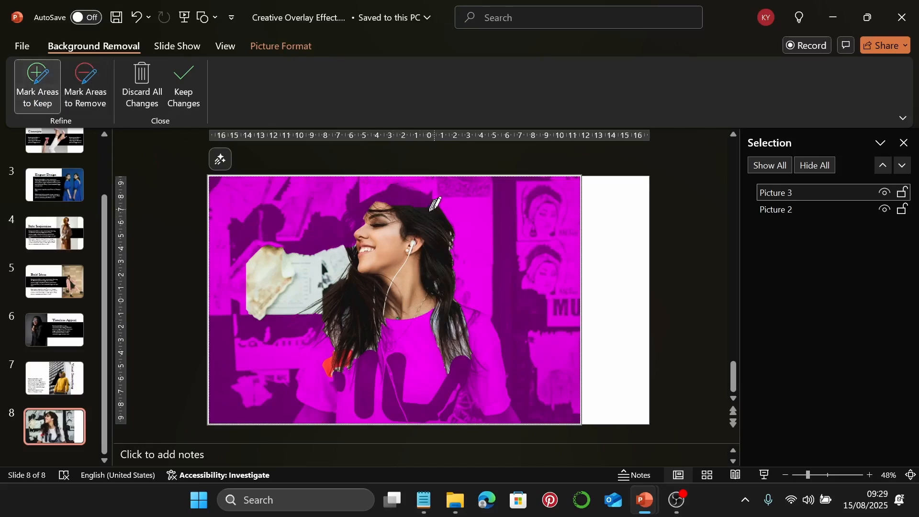
{"action": "mouse_move", "coordinate": [433, 206]}
{"action": "left_mouse_down"}
{"action": "mouse_move", "coordinate": [385, 189]}
{"action": "mouse_move", "coordinate": [361, 199]}
{"action": "mouse_move", "coordinate": [350, 248]}
{"action": "mouse_move", "coordinate": [402, 205]}
{"action": "mouse_move", "coordinate": [432, 206]}
{"action": "left_mouse_up"}
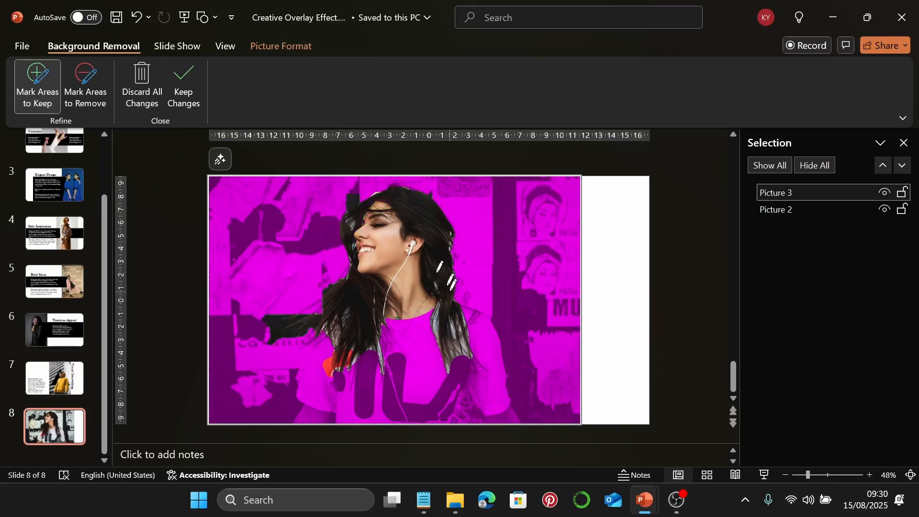
{"action": "mouse_move", "coordinate": [457, 305]}
{"action": "left_mouse_down"}
{"action": "mouse_move", "coordinate": [484, 310]}
{"action": "mouse_move", "coordinate": [496, 332]}
{"action": "mouse_move", "coordinate": [520, 421]}
{"action": "mouse_move", "coordinate": [373, 410]}
{"action": "mouse_move", "coordinate": [375, 319]}
{"action": "mouse_move", "coordinate": [452, 309]}
{"action": "left_mouse_up"}
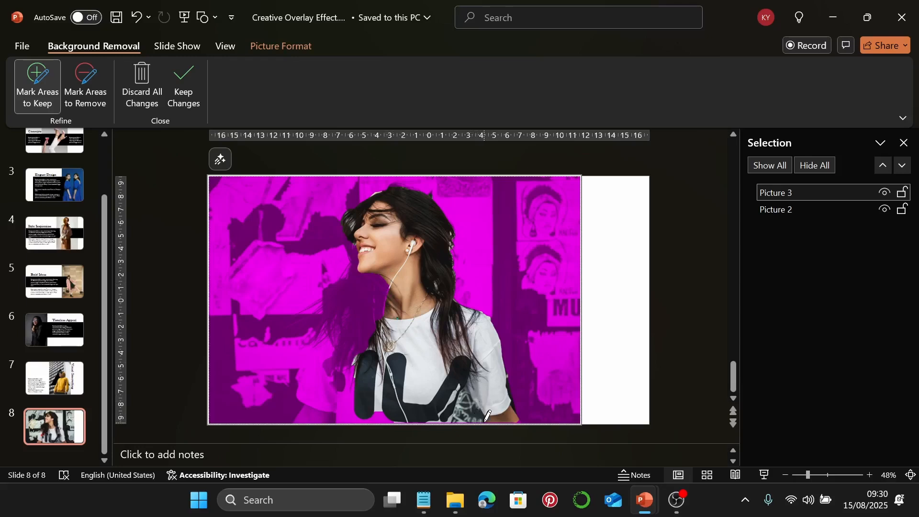
{"action": "mouse_move", "coordinate": [481, 421]}
{"action": "left_mouse_down"}
{"action": "mouse_move", "coordinate": [397, 422]}
{"action": "mouse_move", "coordinate": [388, 413]}
{"action": "mouse_move", "coordinate": [355, 423]}
{"action": "left_mouse_up"}
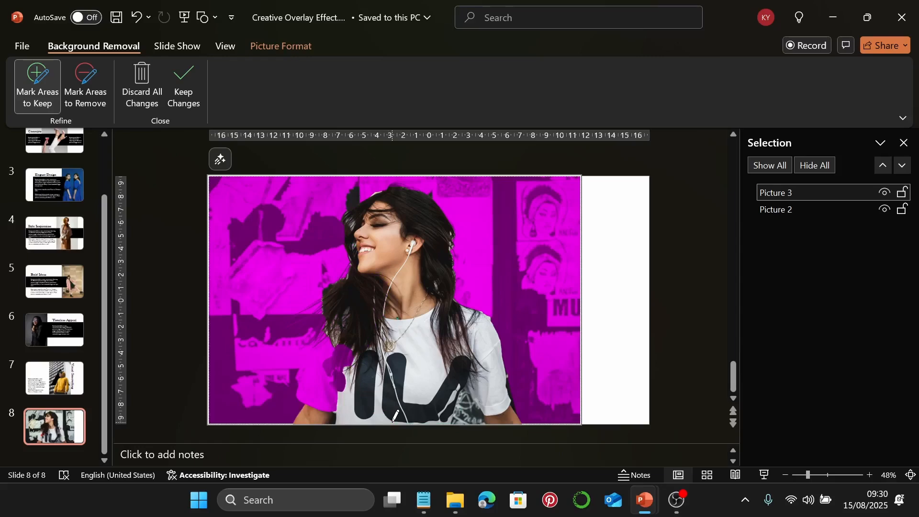
{"action": "key", "text": "Escape"}
{"action": "key", "text": "Escape"}
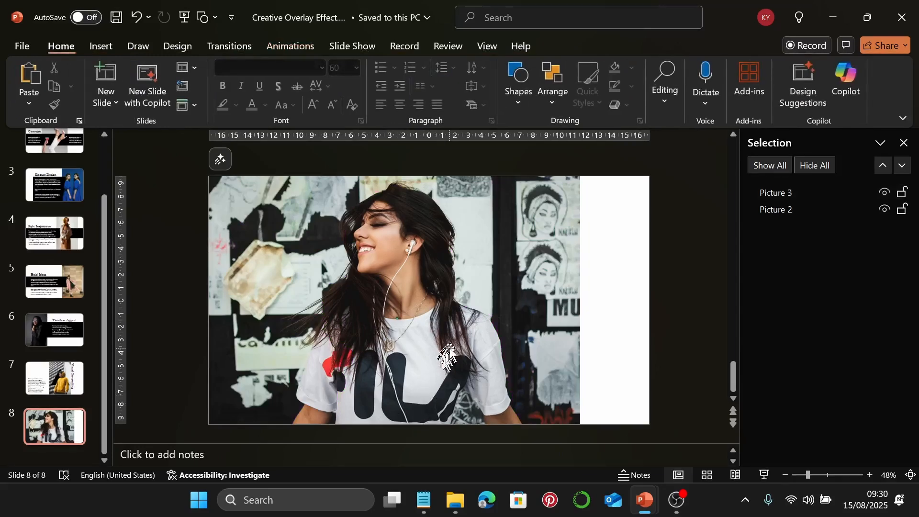
Draw a black rectangle over the photo's right half, sized 17.65 cm by 19.5 cm
{"action": "left_click", "coordinate": [518, 102]}
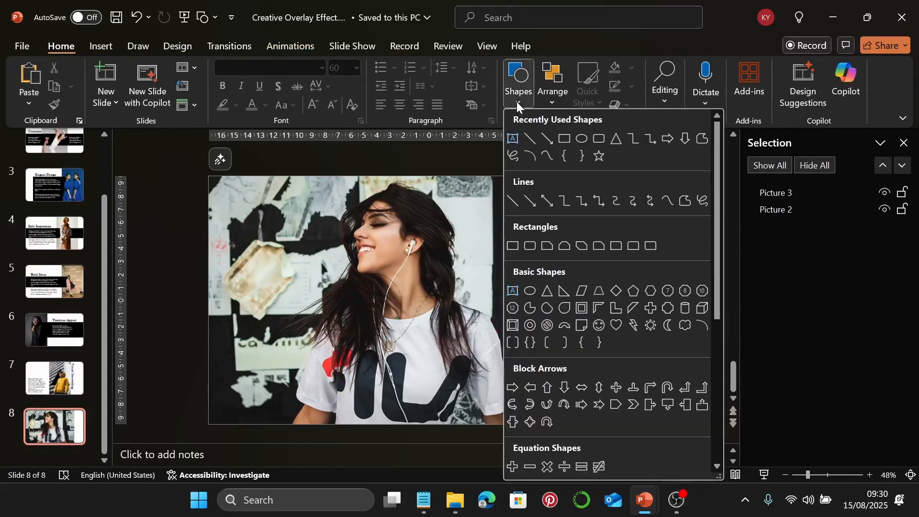
{"action": "left_click", "coordinate": [565, 138]}
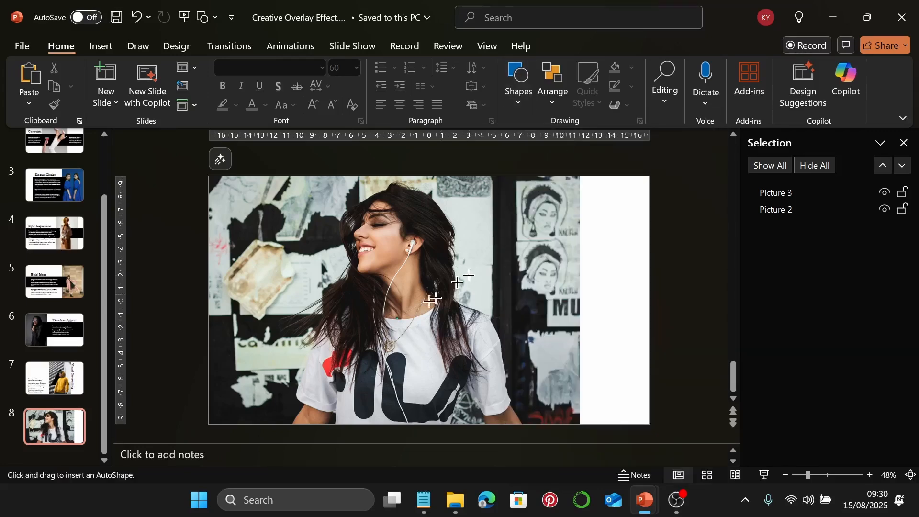
{"action": "left_click_drag", "start_coordinate": [396, 204], "coordinate": [638, 409]}
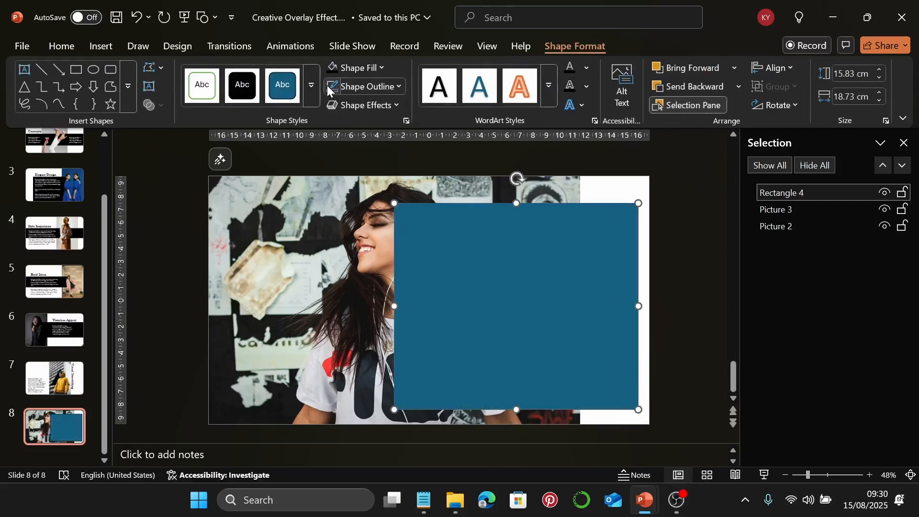
{"action": "left_click", "coordinate": [332, 71]}
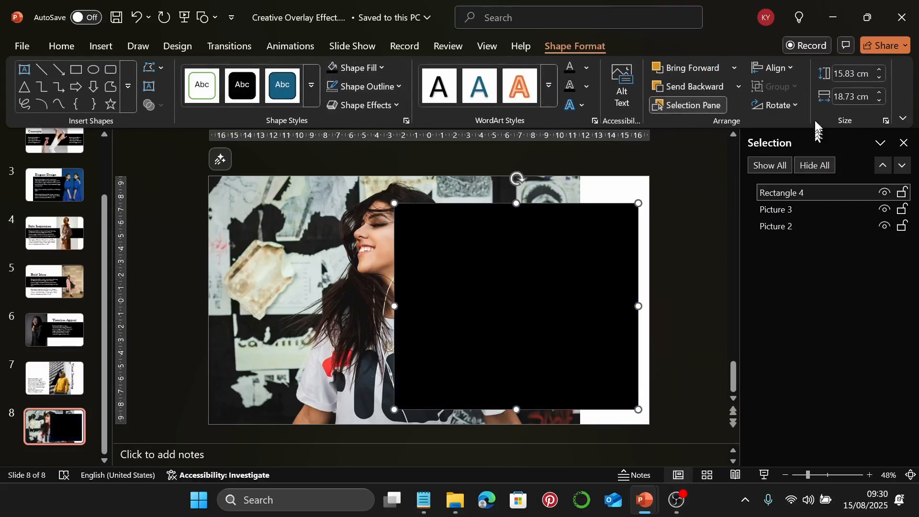
{"action": "left_click", "coordinate": [849, 76]}
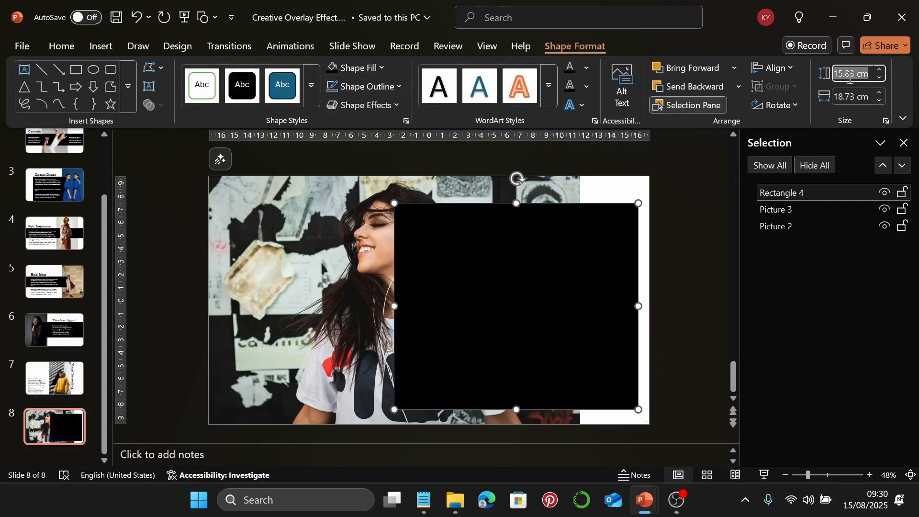
{"action": "type", "text": "1"}
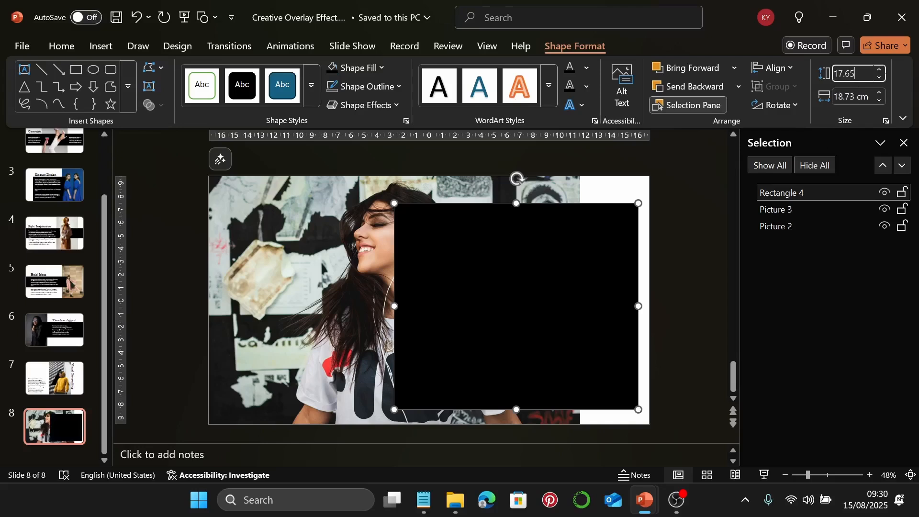
{"action": "type", "text": "7.65"}
{"action": "key", "text": "Return"}
{"action": "left_click", "coordinate": [843, 105]}
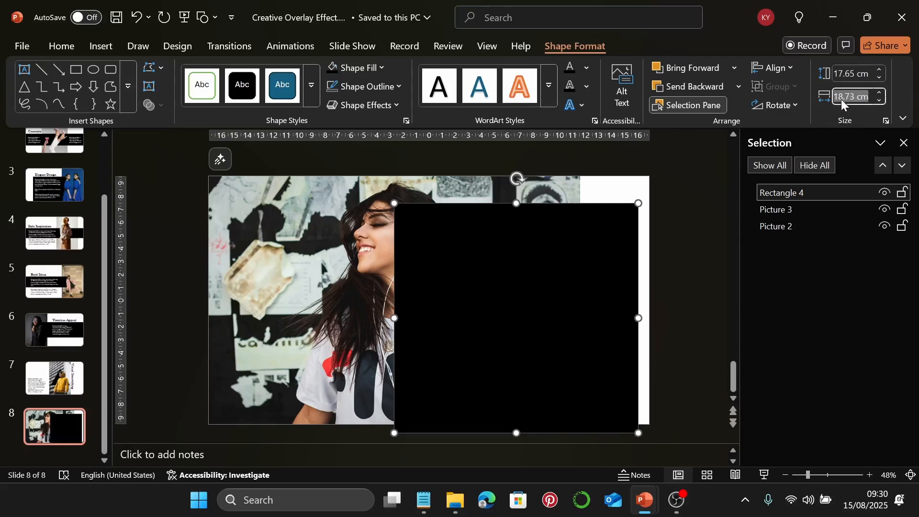
{"action": "type", "text": "19.5"}
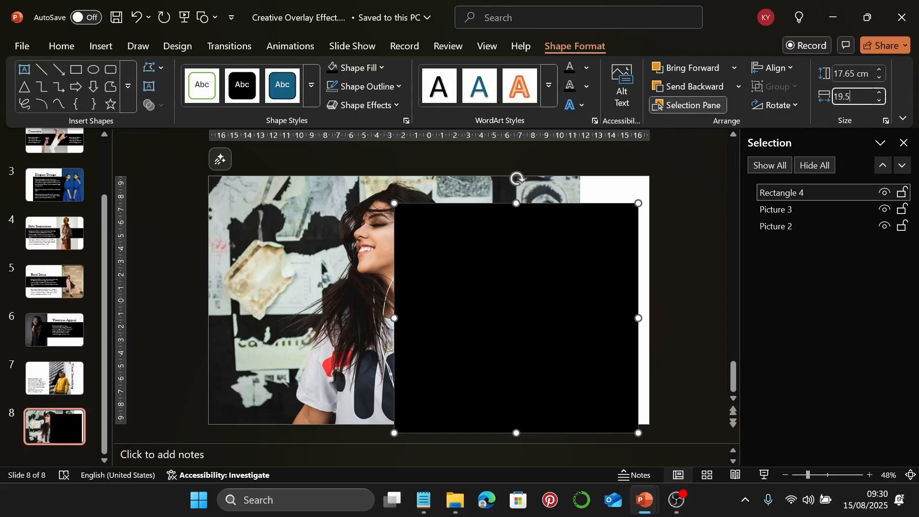
{"action": "key", "text": "Return"}
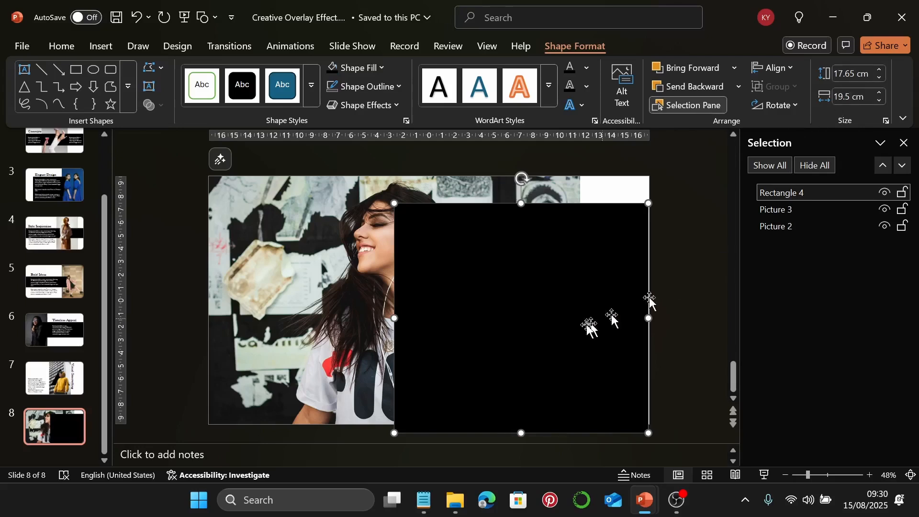
Keep the rectangle against the right edge and layer it behind the cut-out woman
{"action": "left_click_drag", "start_coordinate": [549, 332], "coordinate": [551, 325]}
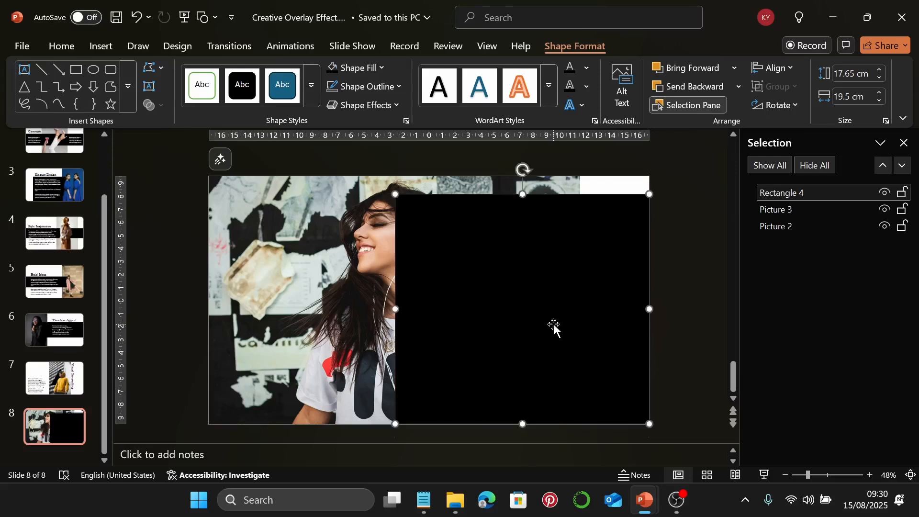
{"action": "key", "text": "ctrl+z"}
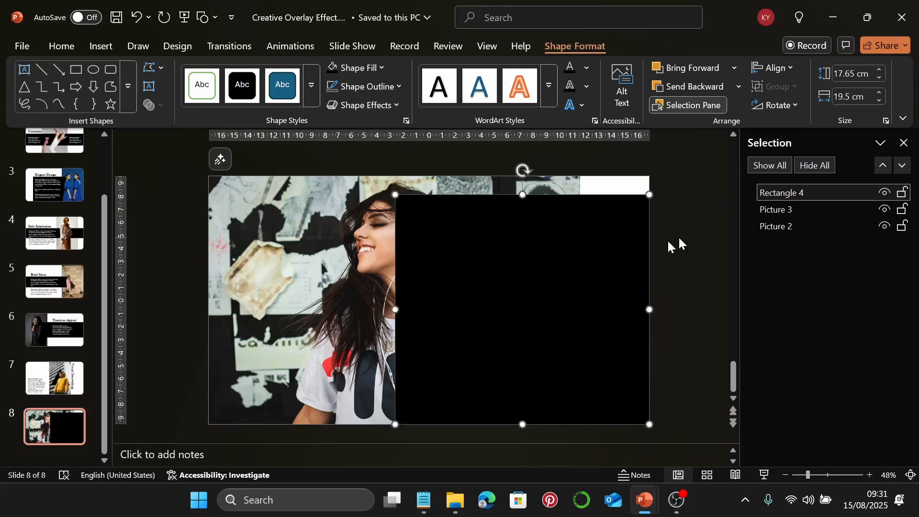
{"action": "left_click_drag", "start_coordinate": [816, 191], "coordinate": [815, 211]}
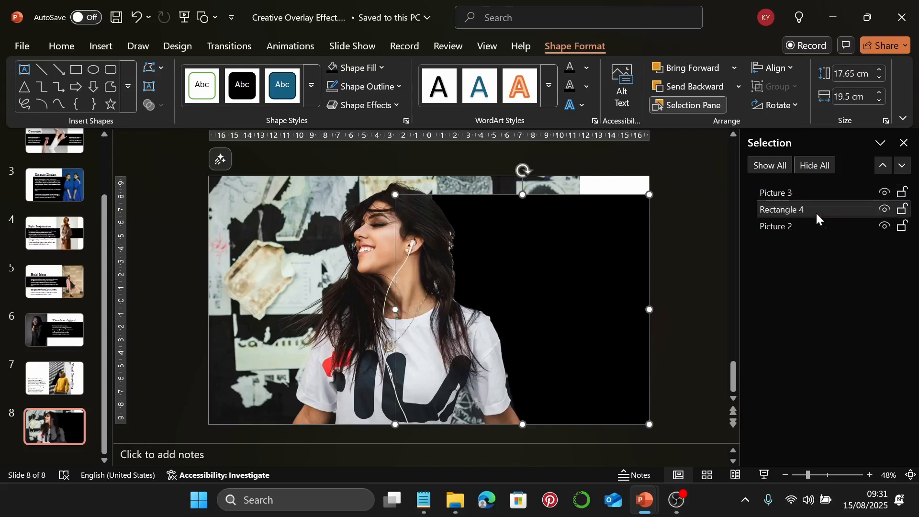
{"action": "left_click", "coordinate": [653, 183]}
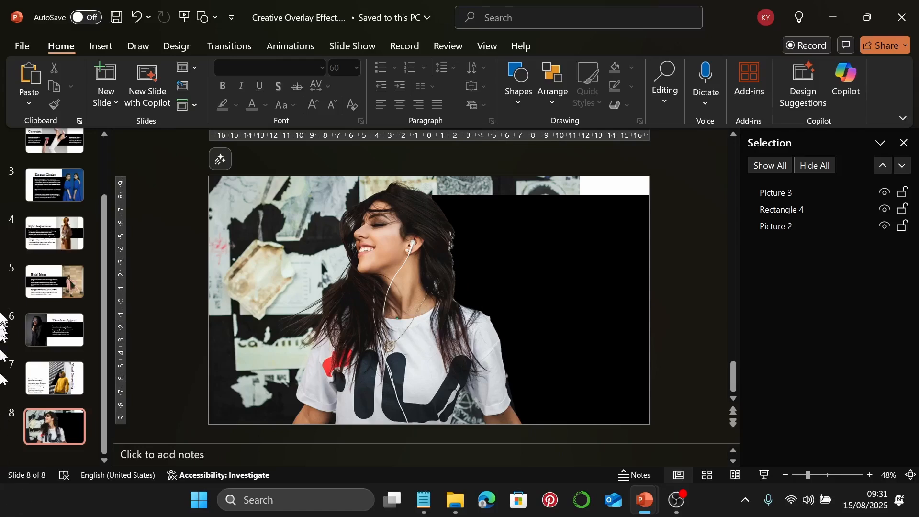
Paste the 'Urban Aesthetic' heading from the notes into a new text box on the black area
{"action": "left_click", "coordinate": [98, 46]}
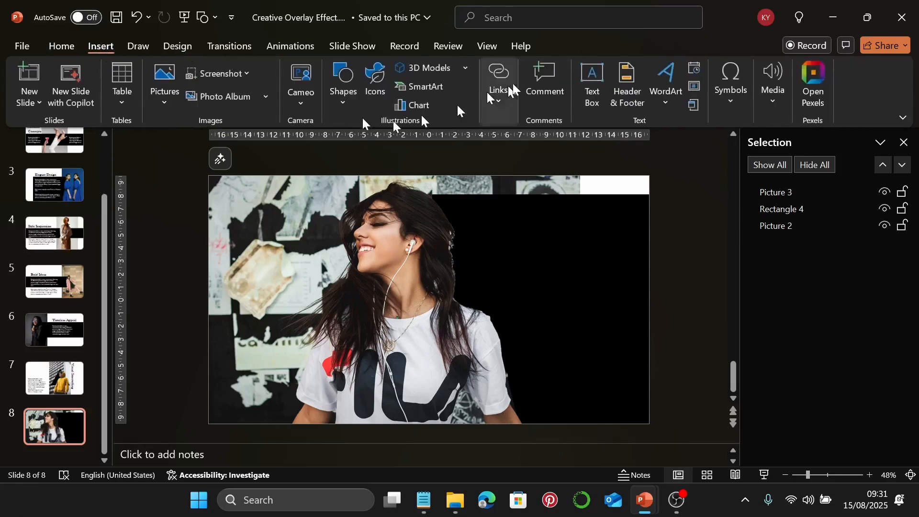
{"action": "left_click", "coordinate": [584, 85]}
{"action": "left_click", "coordinate": [423, 500]}
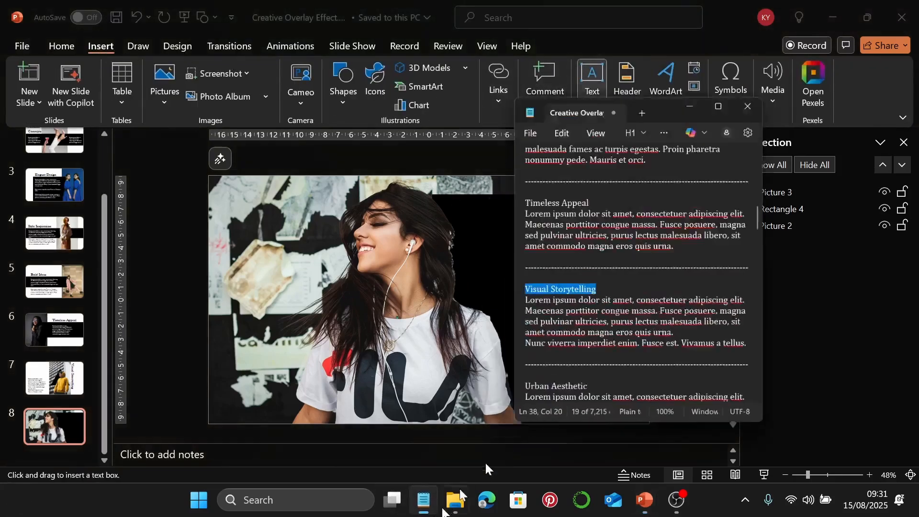
{"action": "scroll", "coordinate": [675, 279], "scroll_direction": "down", "scroll_amount": 2}
{"action": "scroll", "coordinate": [675, 279], "scroll_direction": "down", "scroll_amount": 1}
{"action": "left_click_drag", "start_coordinate": [615, 258], "coordinate": [541, 260]}
{"action": "key", "text": "ctrl+c"}
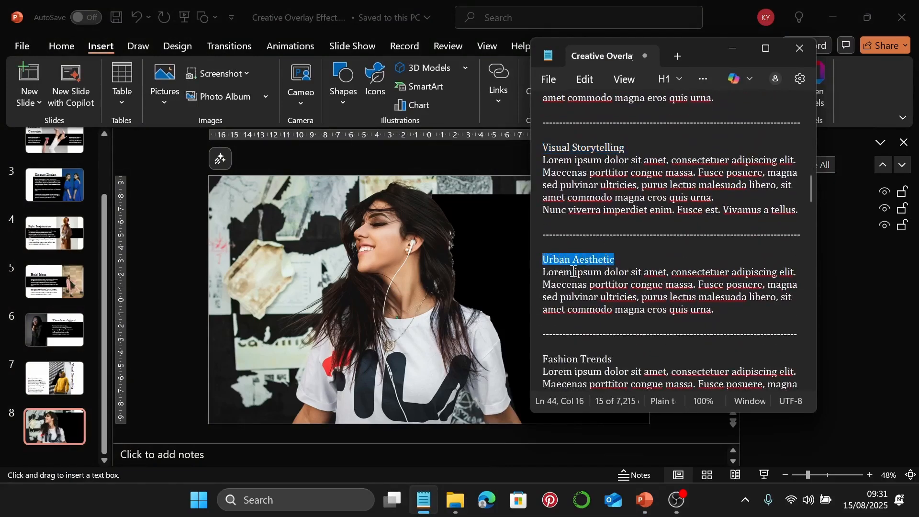
{"action": "left_click", "coordinate": [741, 54]}
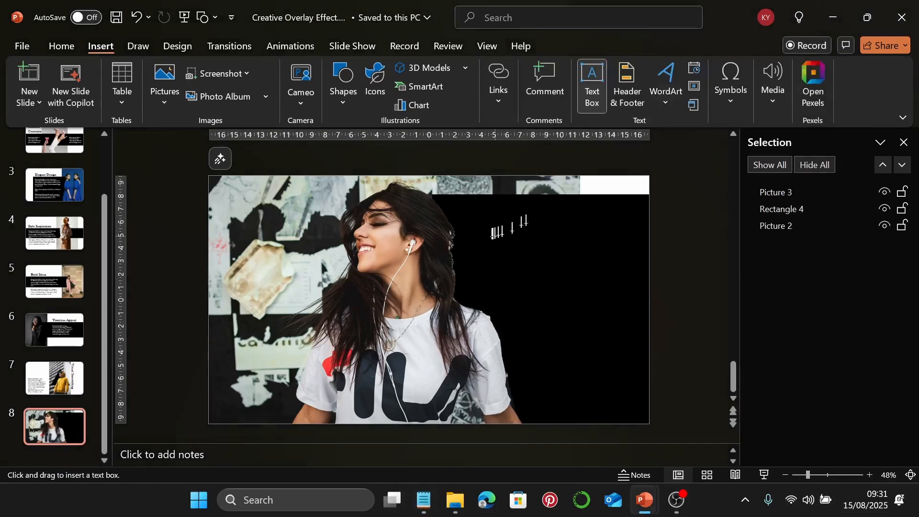
{"action": "left_click_drag", "start_coordinate": [495, 224], "coordinate": [595, 259]}
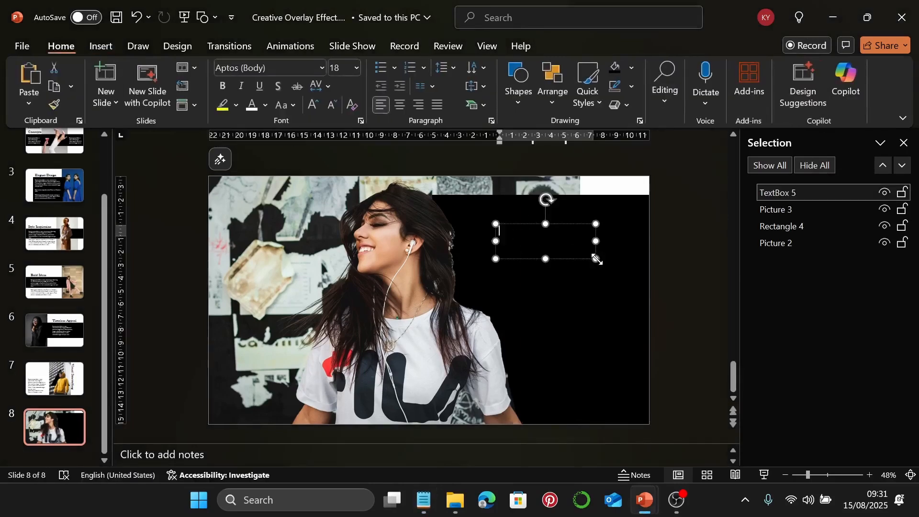
{"action": "key", "text": "ctrl+v"}
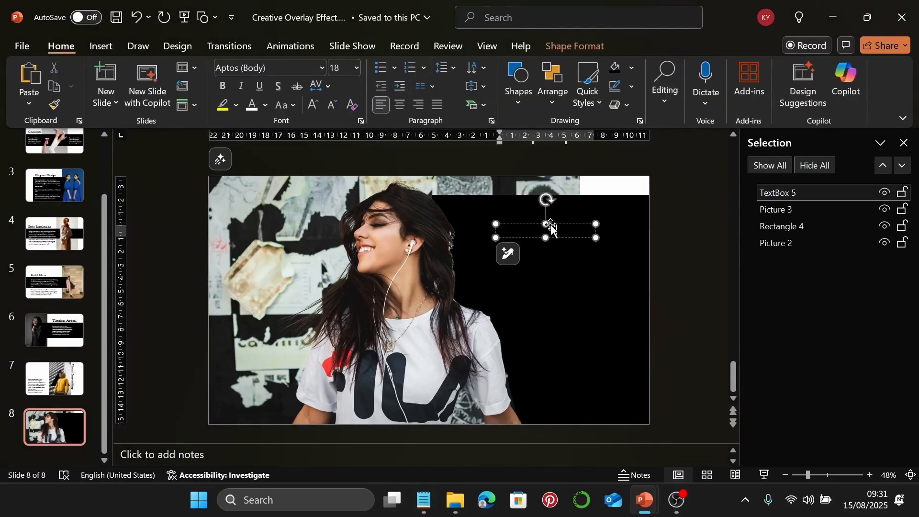
{"action": "key", "text": "Escape"}
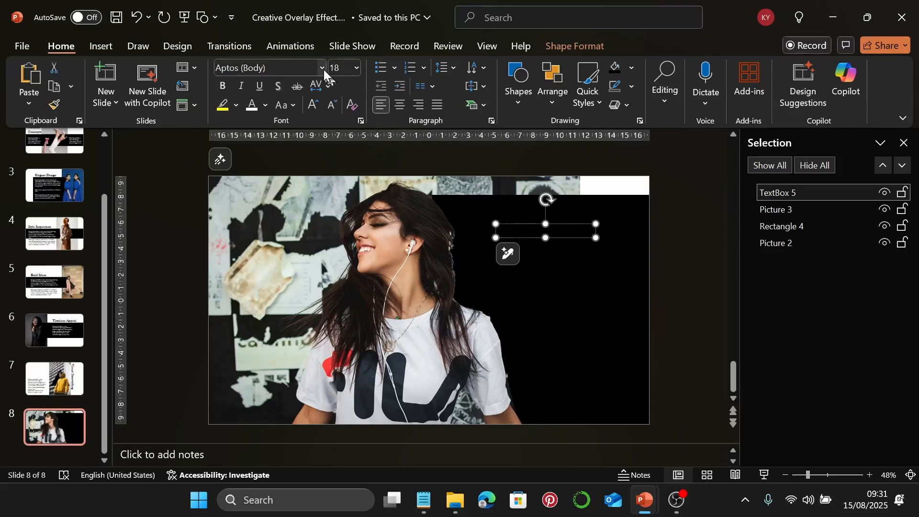
Make the title white Baskerville Old Face 60 pt and widen its box to fit 'Aesthetic'
{"action": "left_click", "coordinate": [321, 67]}
{"action": "left_click", "coordinate": [326, 168]}
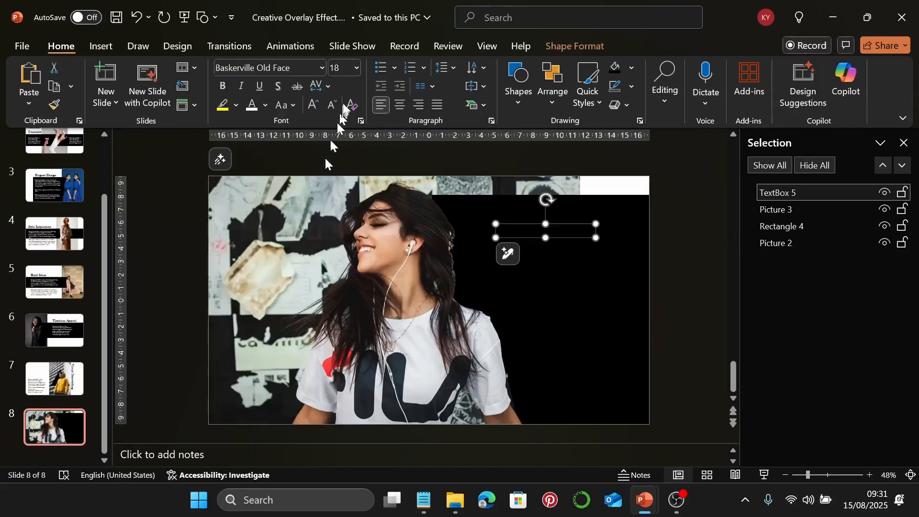
{"action": "left_click", "coordinate": [348, 68]}
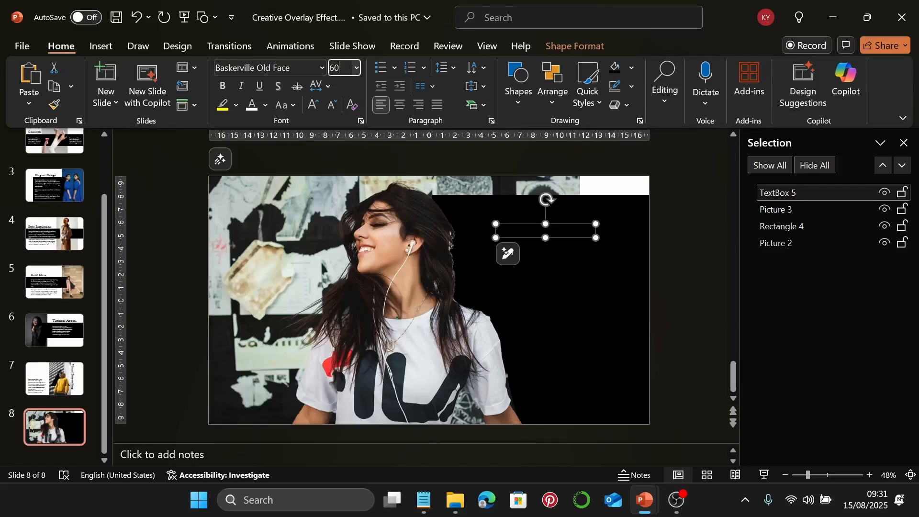
{"action": "type", "text": "60"}
{"action": "key", "text": "Return"}
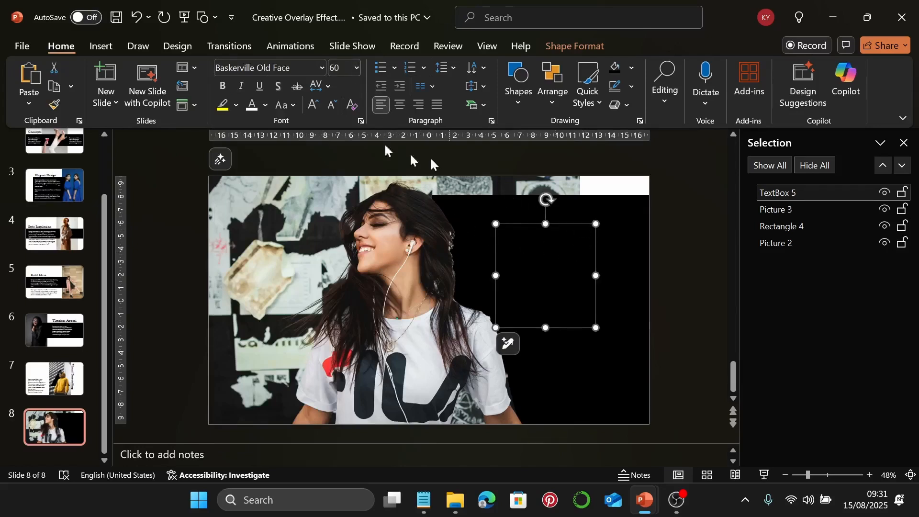
{"action": "left_click", "coordinate": [252, 104]}
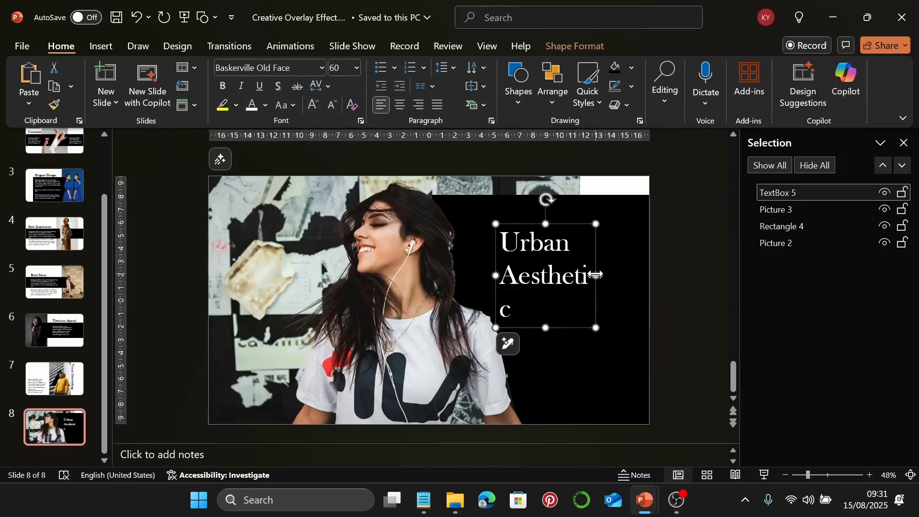
{"action": "left_click_drag", "start_coordinate": [595, 275], "coordinate": [622, 260]}
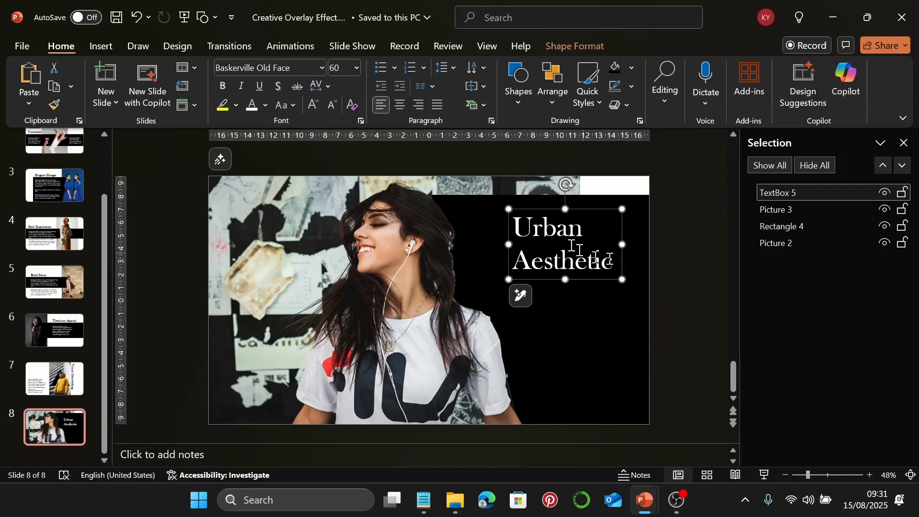
Copy the lorem ipsum paragraph from Notepad and paste it into a new text box below the title
{"action": "left_click", "coordinate": [101, 46]}
{"action": "left_click", "coordinate": [592, 84]}
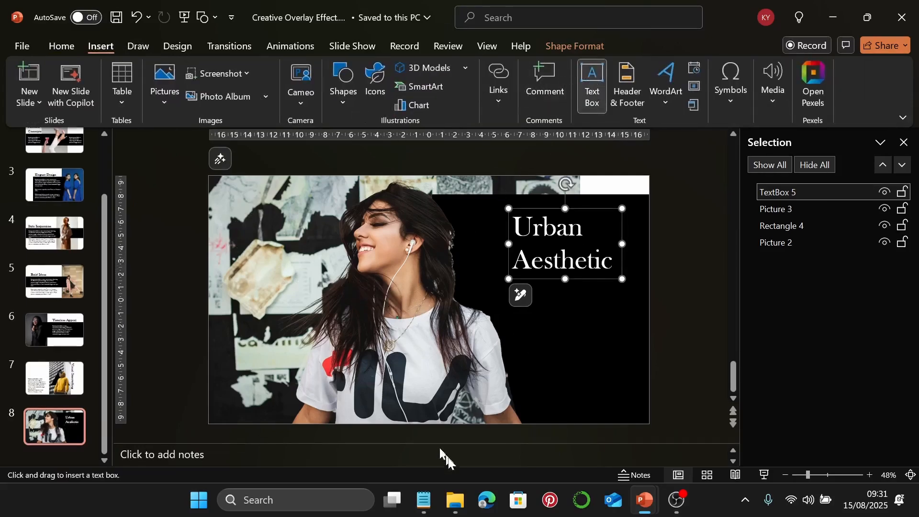
{"action": "left_click", "coordinate": [424, 499]}
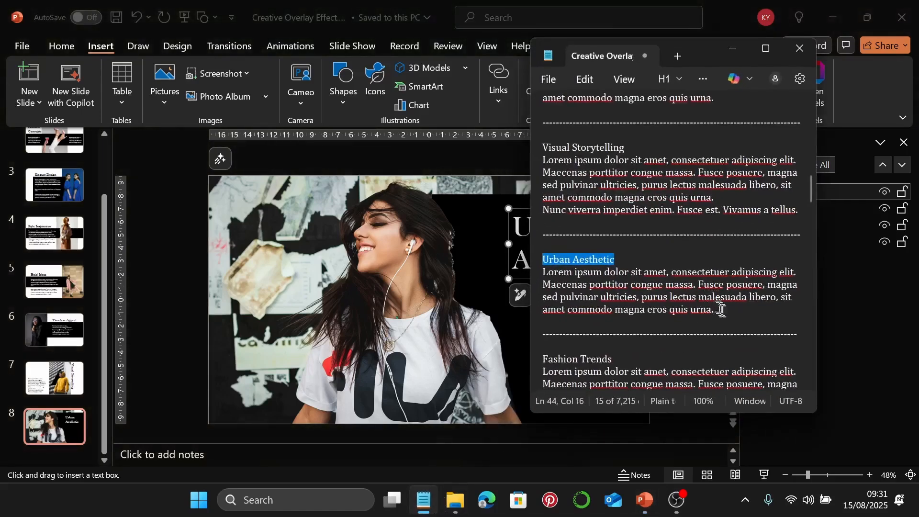
{"action": "left_click_drag", "start_coordinate": [721, 310], "coordinate": [529, 277]}
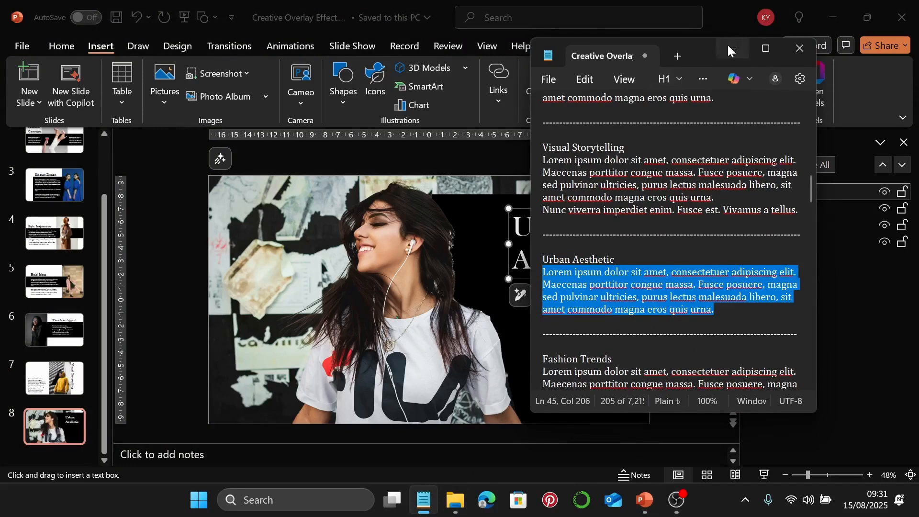
{"action": "left_click", "coordinate": [732, 48]}
{"action": "left_click", "coordinate": [519, 295]}
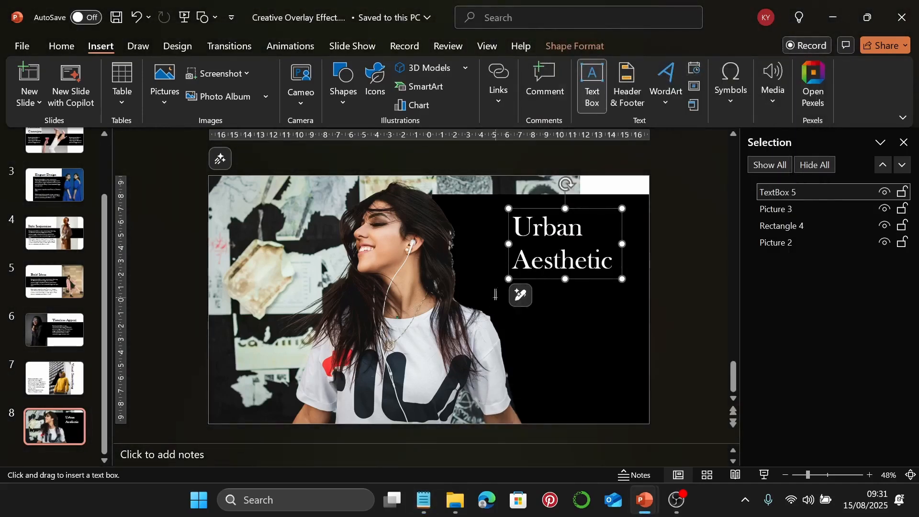
{"action": "left_click_drag", "start_coordinate": [495, 299], "coordinate": [591, 376]}
{"action": "key", "text": "ctrl+v"}
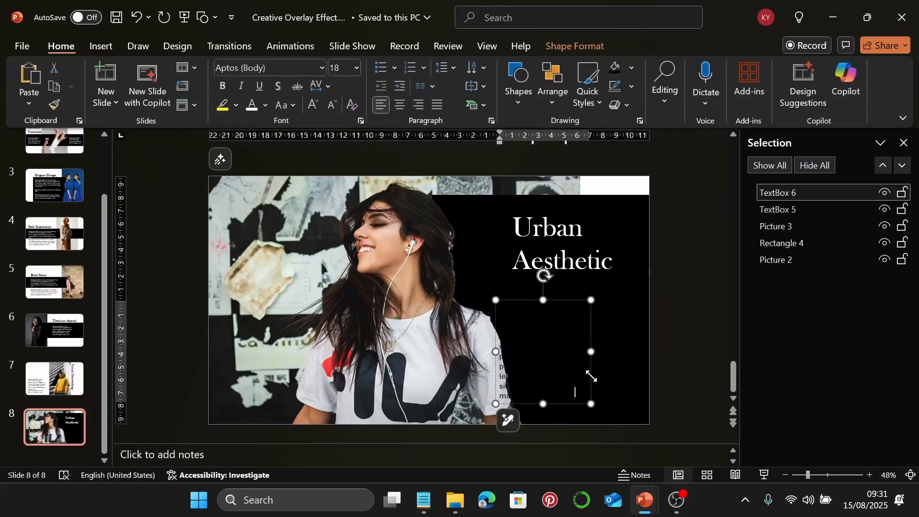
Make the paragraph white 22-pt Garamond and fit the box under the Urban Aesthetic title
{"action": "left_click", "coordinate": [590, 314]}
{"action": "left_click", "coordinate": [252, 106]}
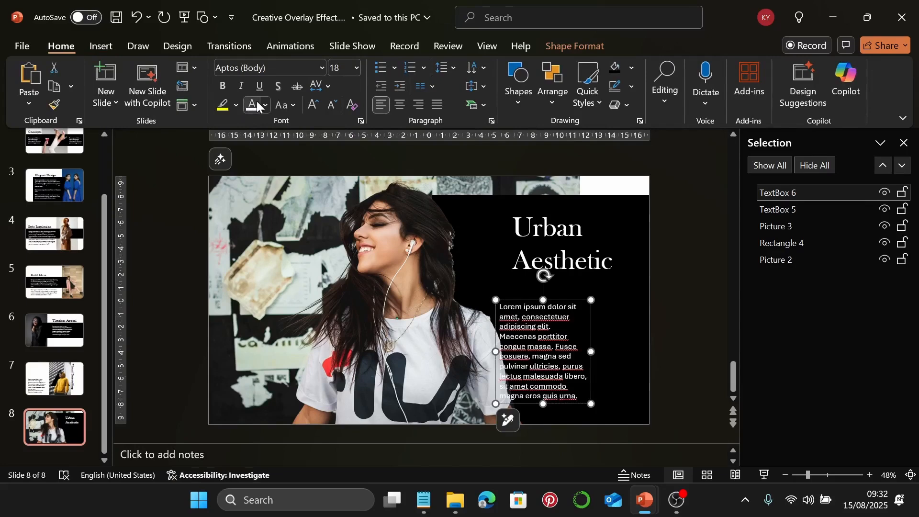
{"action": "left_click", "coordinate": [321, 68]}
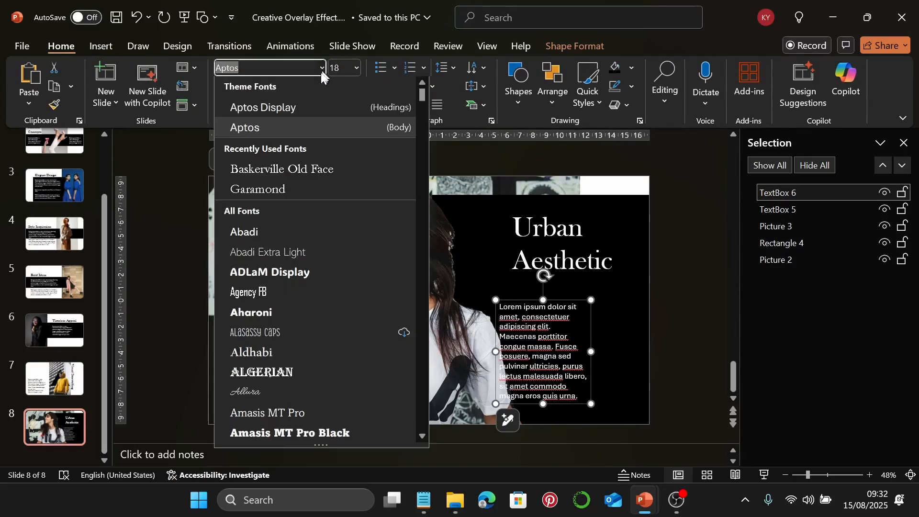
{"action": "left_click", "coordinate": [297, 190]}
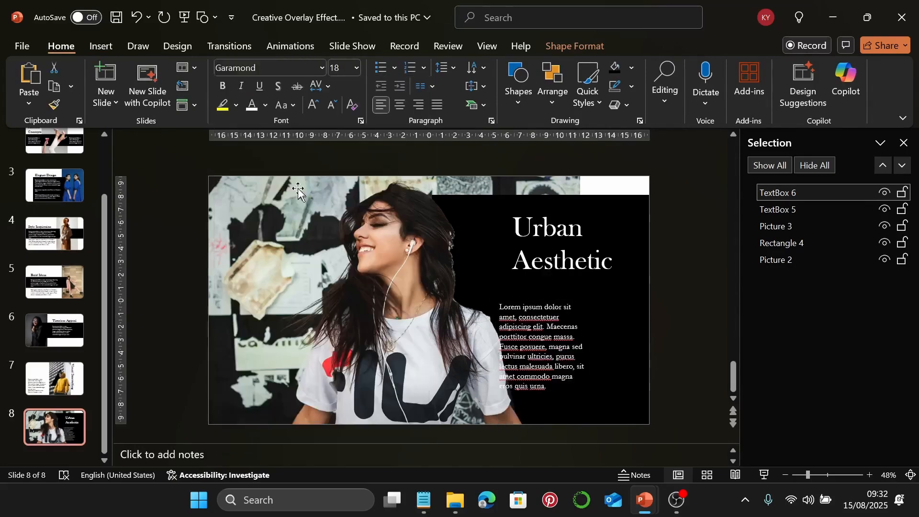
{"action": "left_click", "coordinate": [349, 70]}
{"action": "type", "text": "22"}
{"action": "key", "text": "Return"}
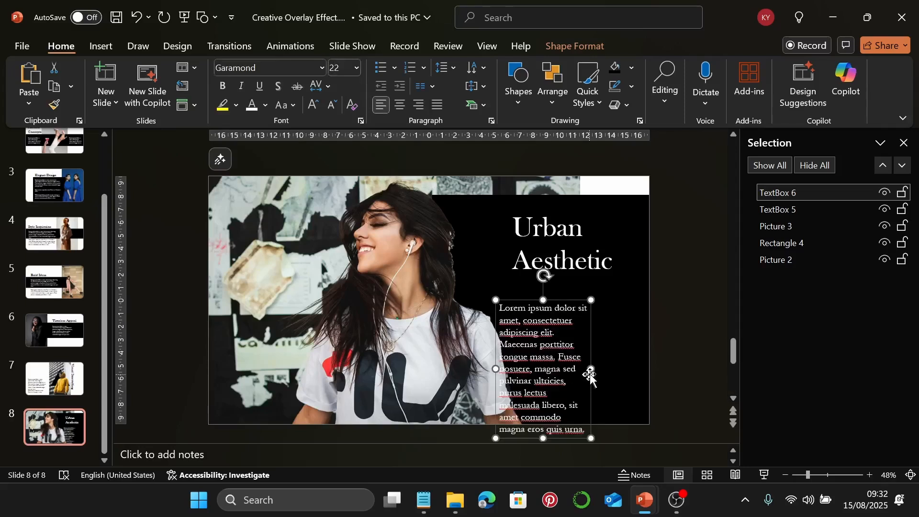
{"action": "left_click_drag", "start_coordinate": [590, 368], "coordinate": [626, 351]}
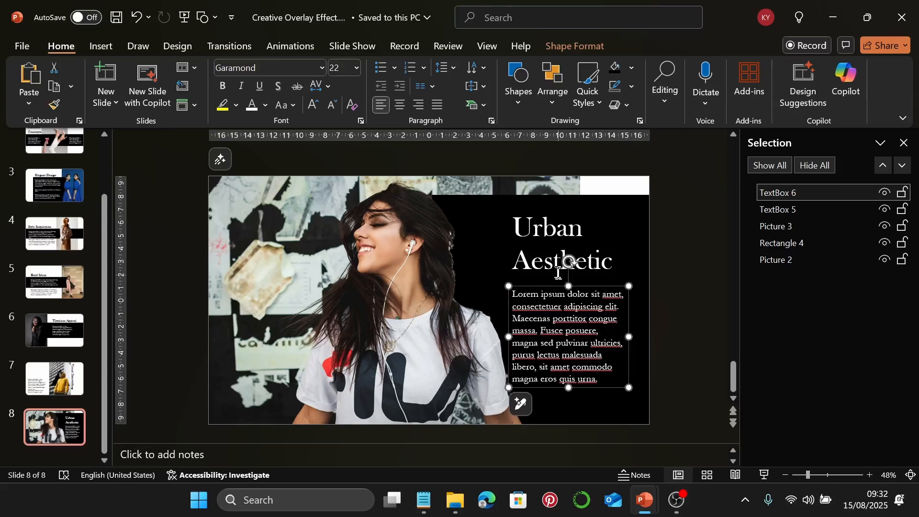
Nudge the title and paragraph together slightly to the right
{"action": "left_click", "coordinate": [567, 261], "text": "shift"}
{"action": "key", "text": "ctrl+Right"}
{"action": "key", "text": "ctrl+Right"}
{"action": "key", "text": "ctrl+Right"}
{"action": "key", "text": "ctrl+Right"}
{"action": "key", "text": "ctrl+Right"}
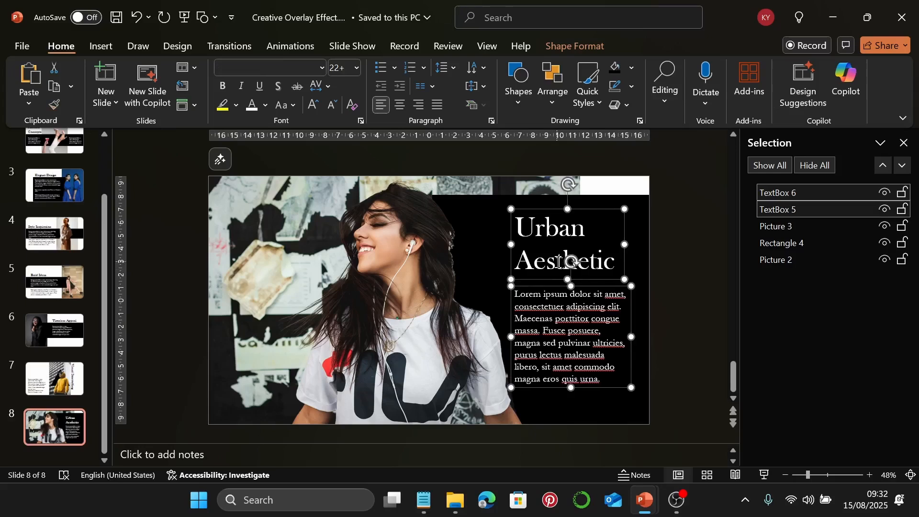
{"action": "key", "text": "Escape"}
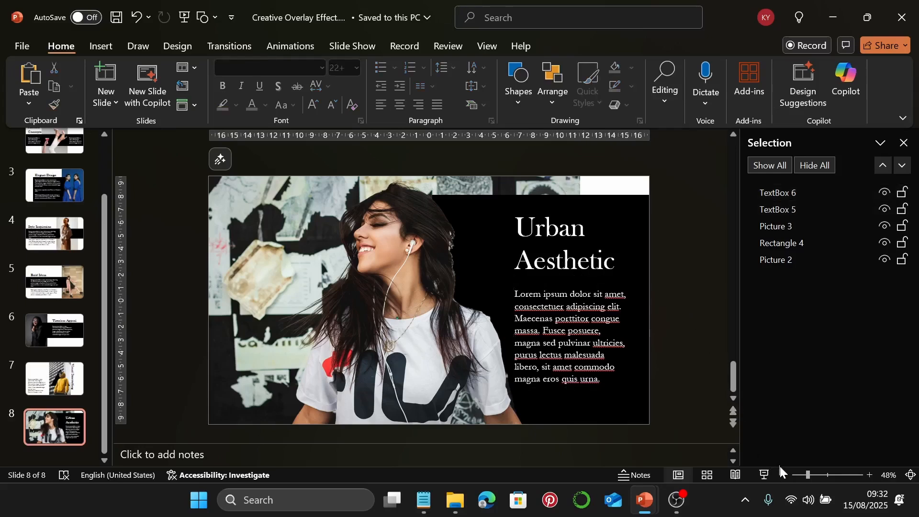
Preview slide 8 as a full-screen show, then add a new slide after it
{"action": "left_click", "coordinate": [765, 474]}
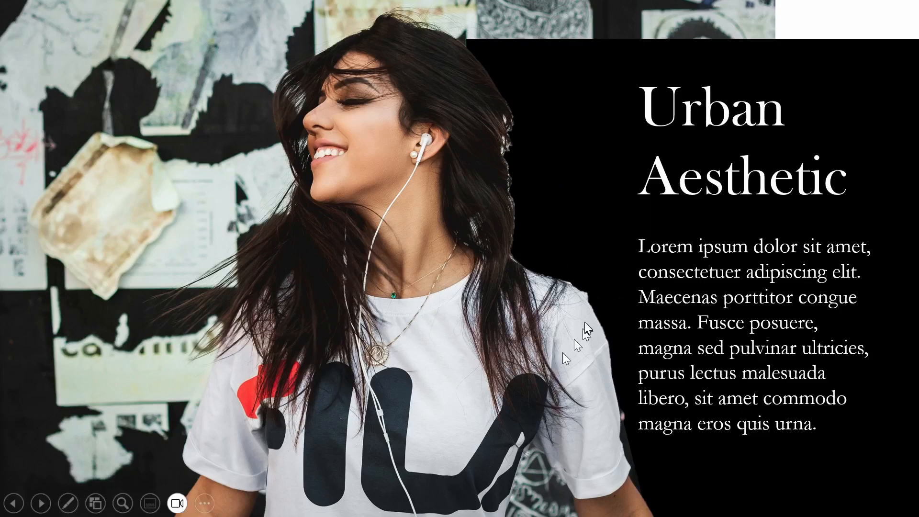
{"action": "key", "text": "Escape"}
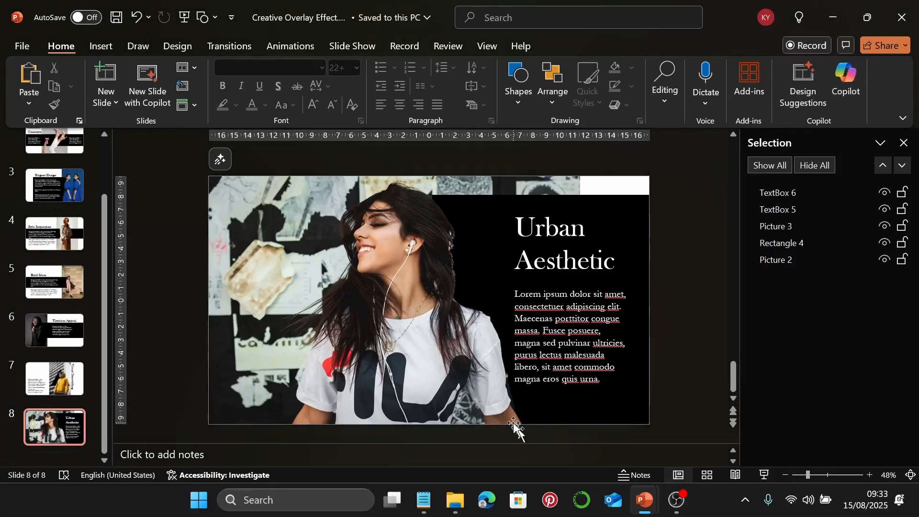
{"action": "left_click", "coordinate": [105, 77]}
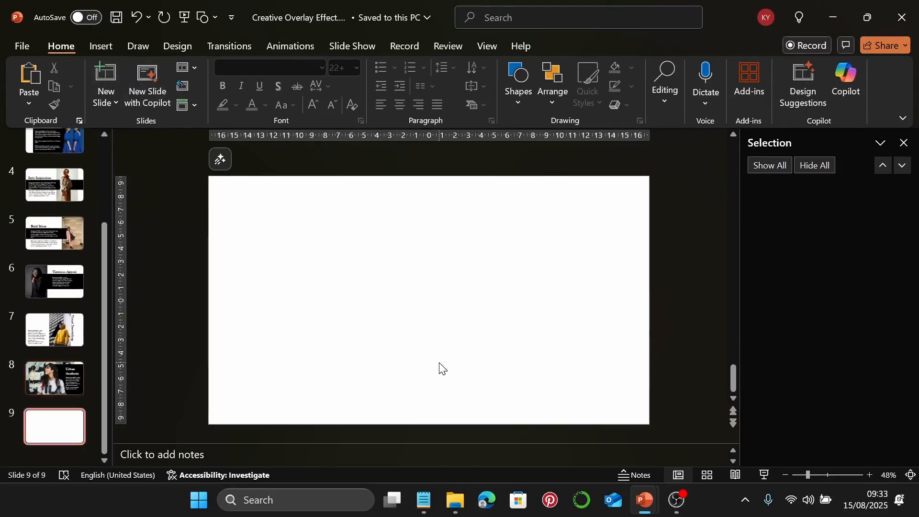
Place the red-haired woman photo from the stock photos folder on slide 9
{"action": "left_click", "coordinate": [443, 503]}
{"action": "scroll", "coordinate": [749, 285], "scroll_direction": "down", "scroll_amount": 3}
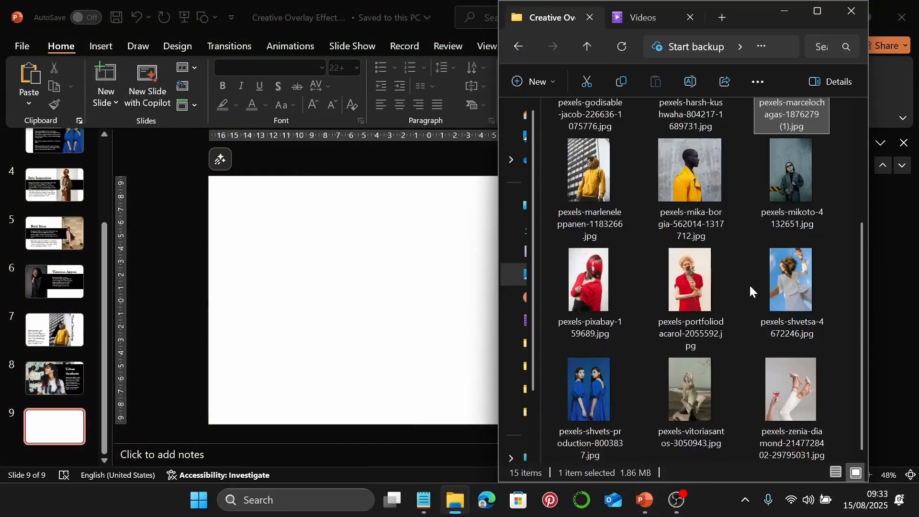
{"action": "left_click", "coordinate": [595, 292]}
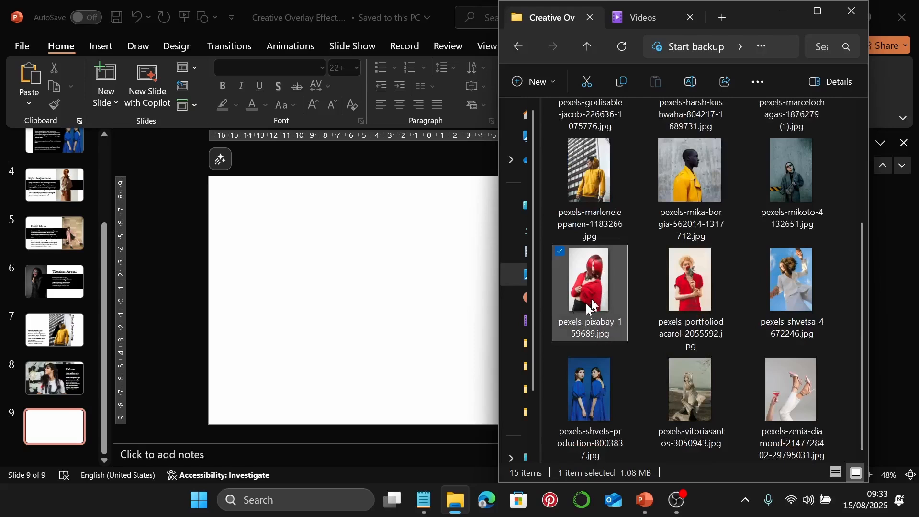
{"action": "mouse_move", "coordinate": [598, 290]}
{"action": "left_mouse_down"}
{"action": "mouse_move", "coordinate": [443, 311]}
{"action": "mouse_move", "coordinate": [445, 301]}
{"action": "mouse_move", "coordinate": [588, 284]}
{"action": "left_mouse_up"}
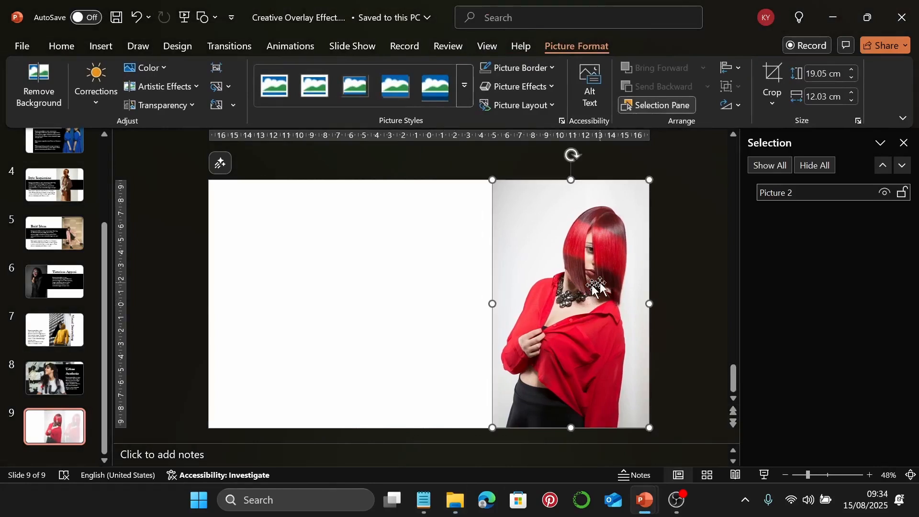
Duplicate the photo exactly over the original and start Remove Background on the copy
{"action": "key", "text": "ctrl+d"}
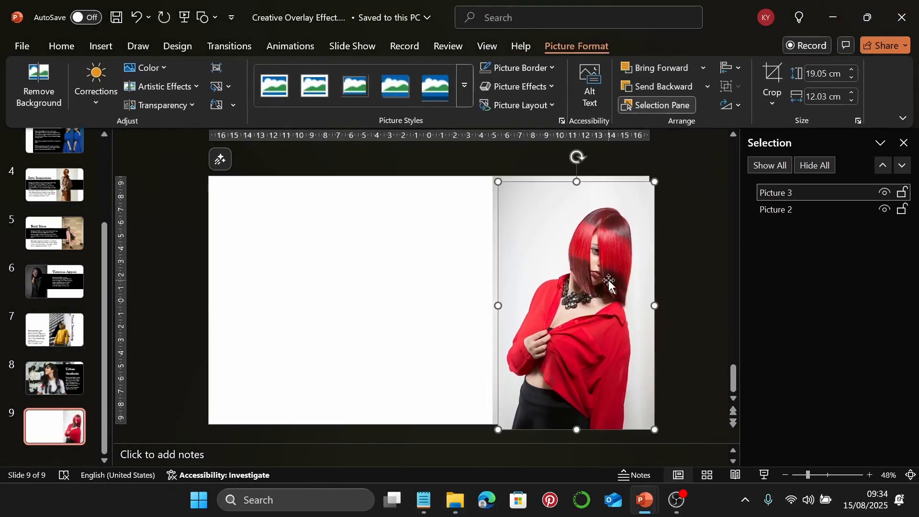
{"action": "left_click_drag", "start_coordinate": [549, 294], "coordinate": [543, 292]}
{"action": "left_click", "coordinate": [50, 81]}
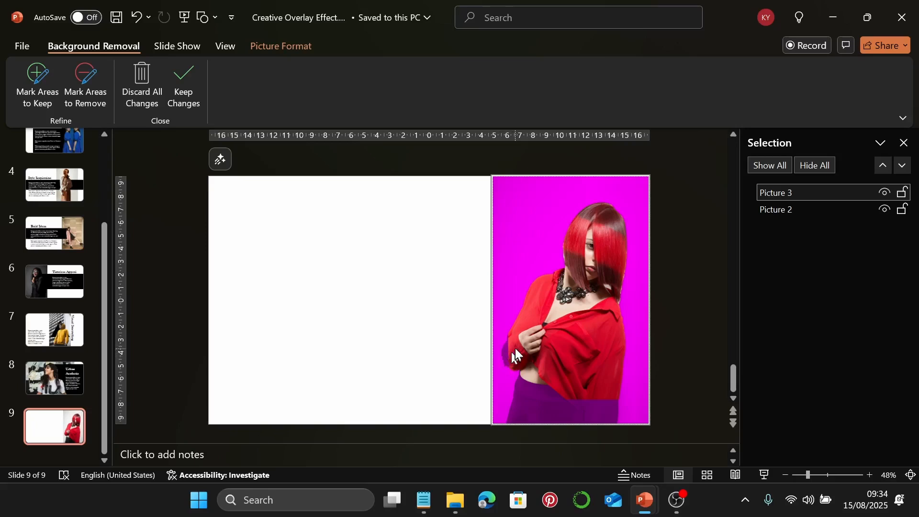
Mark the woman's left arm as an area to keep and accept the background removal
{"action": "left_click", "coordinate": [30, 94]}
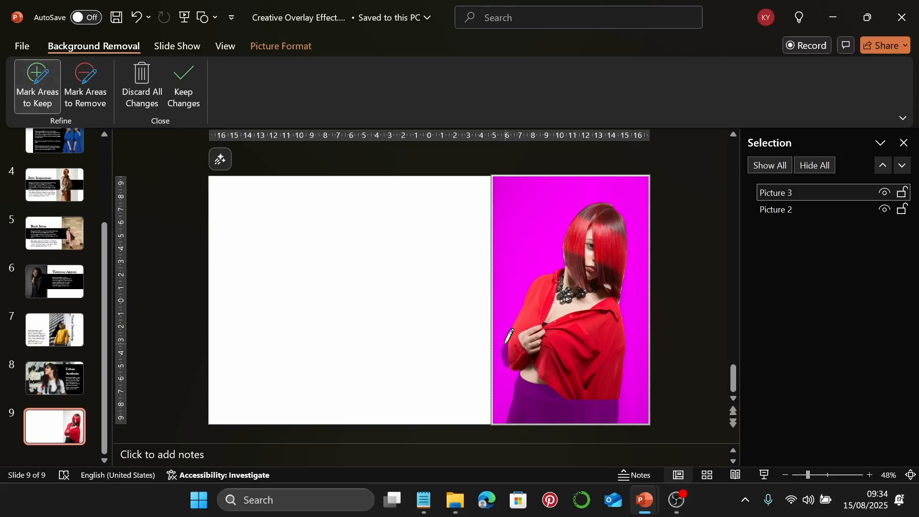
{"action": "mouse_move", "coordinate": [501, 355]}
{"action": "left_mouse_down"}
{"action": "mouse_move", "coordinate": [507, 372]}
{"action": "mouse_move", "coordinate": [514, 331]}
{"action": "mouse_move", "coordinate": [504, 344]}
{"action": "left_mouse_up"}
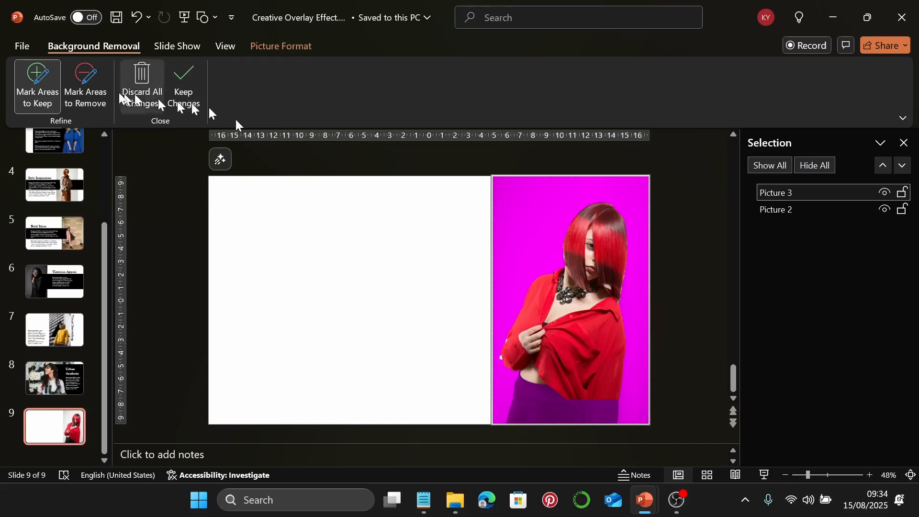
{"action": "left_click", "coordinate": [84, 94]}
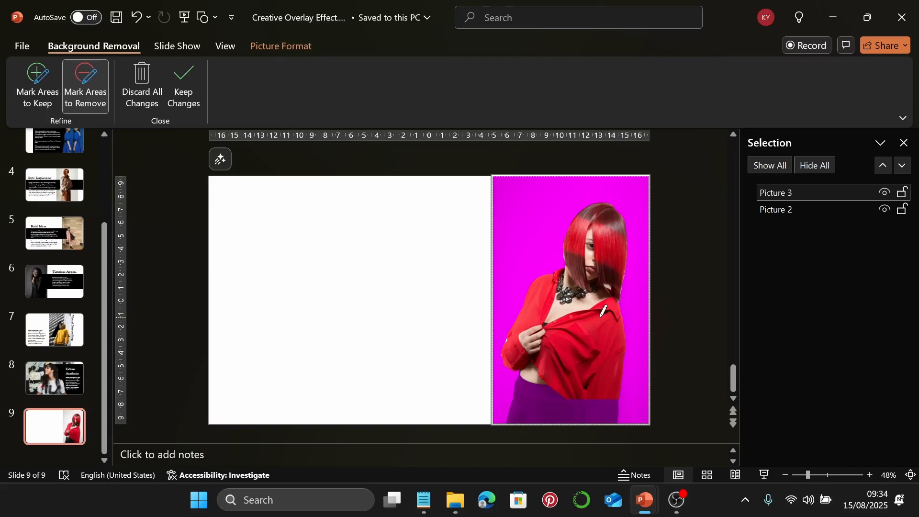
{"action": "key", "text": "Escape"}
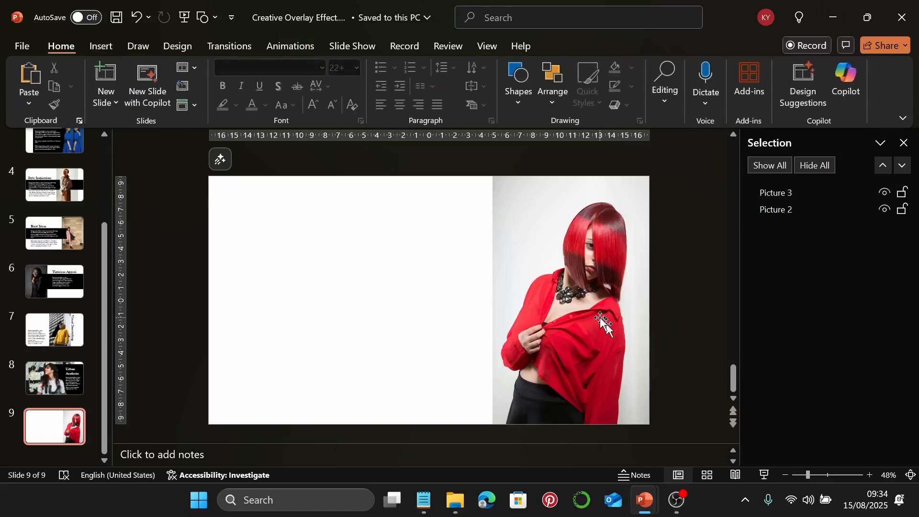
Draw a rectangle across the slide's left half and fill it solid black
{"action": "left_click", "coordinate": [526, 94]}
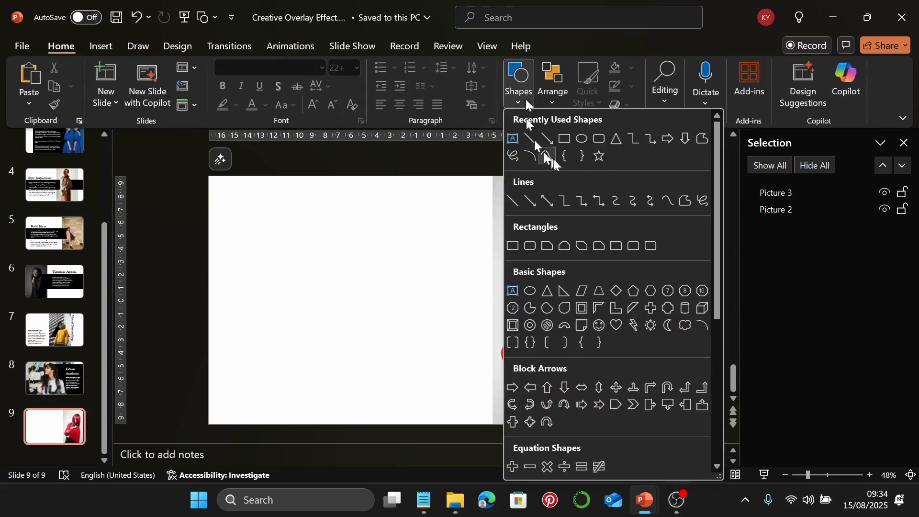
{"action": "left_click", "coordinate": [581, 134]}
{"action": "mouse_move", "coordinate": [227, 248]}
{"action": "left_mouse_down"}
{"action": "mouse_move", "coordinate": [383, 315]}
{"action": "mouse_move", "coordinate": [518, 331]}
{"action": "left_mouse_up"}
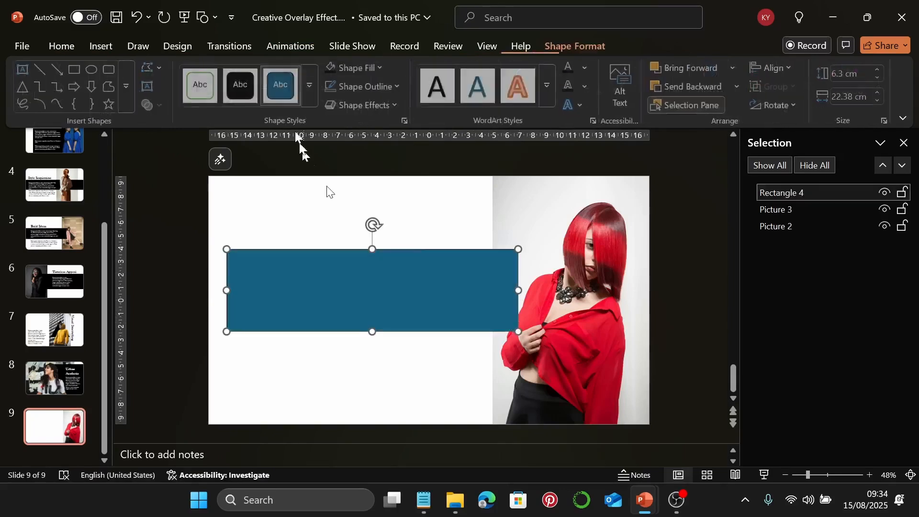
{"action": "left_click", "coordinate": [337, 75]}
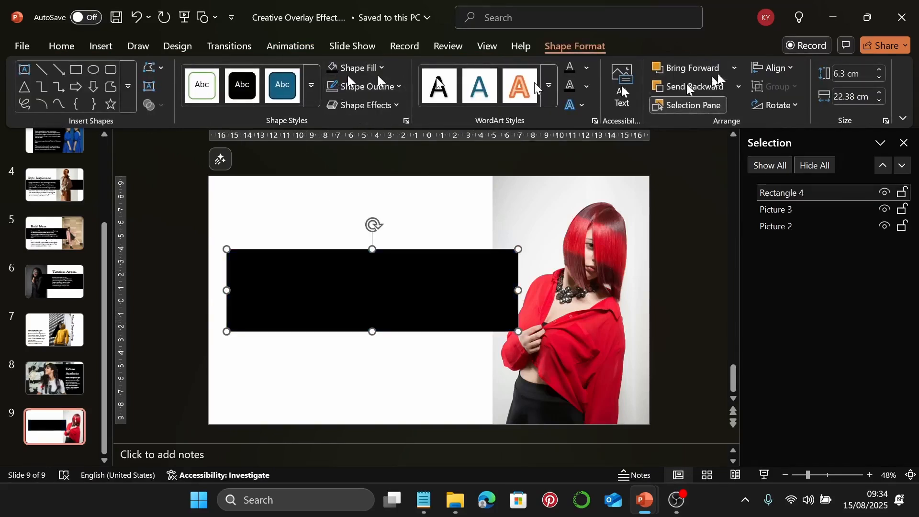
Size the black rectangle to 9.3 cm high and 29.5 cm wide
{"action": "left_click", "coordinate": [844, 73]}
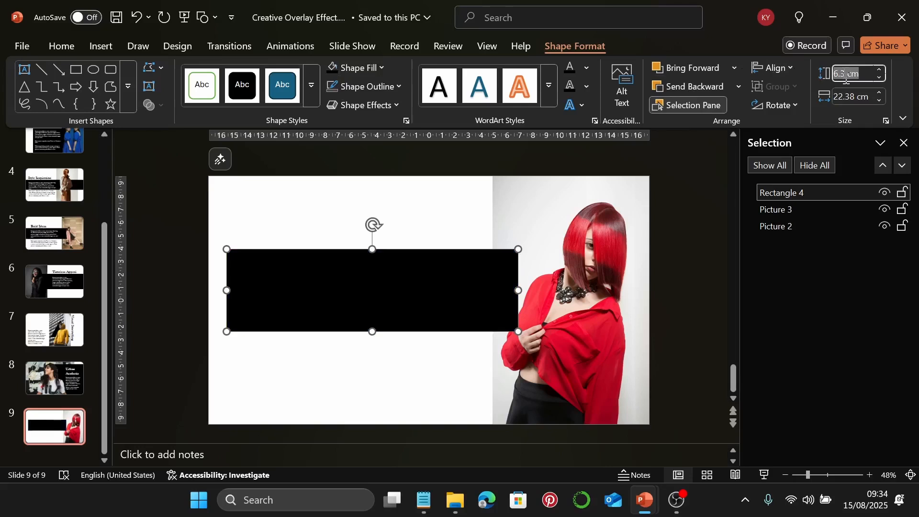
{"action": "type", "text": "9.3"}
{"action": "key", "text": "Return"}
{"action": "left_click", "coordinate": [843, 97]}
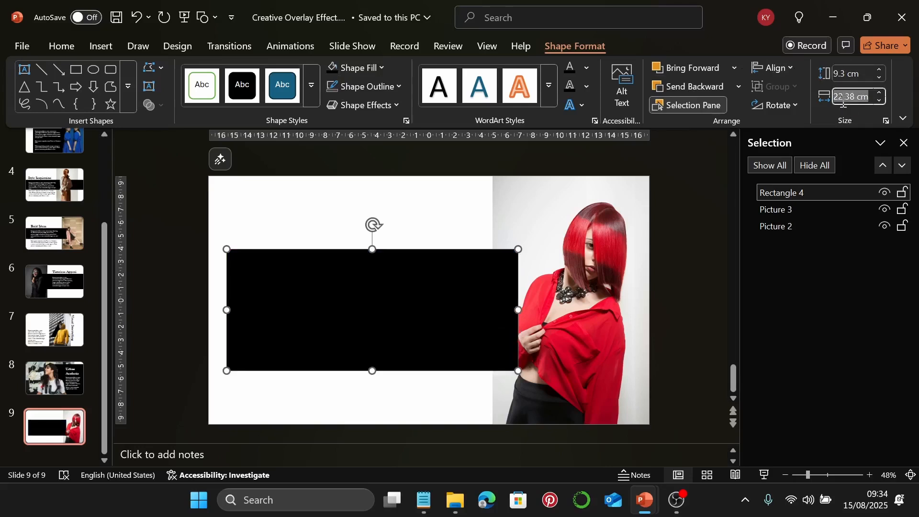
{"action": "type", "text": "29"}
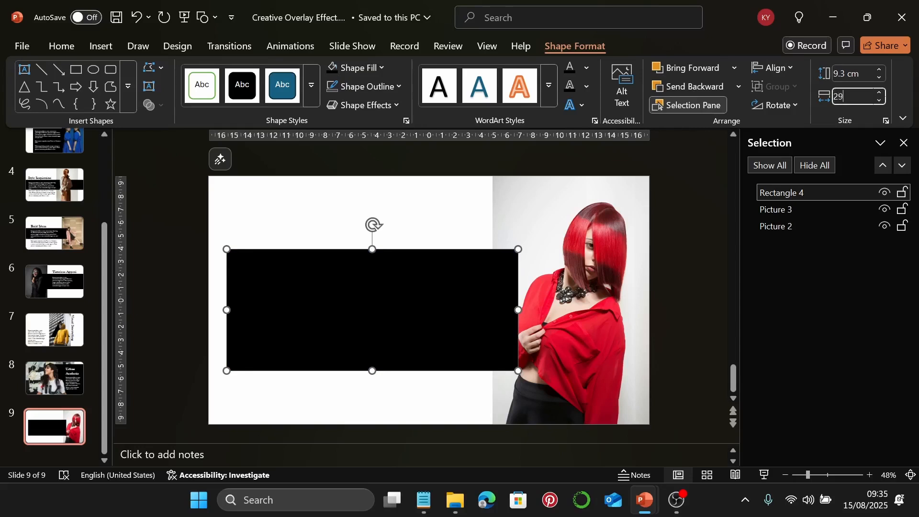
{"action": "type", "text": ".5"}
{"action": "key", "text": "Return"}
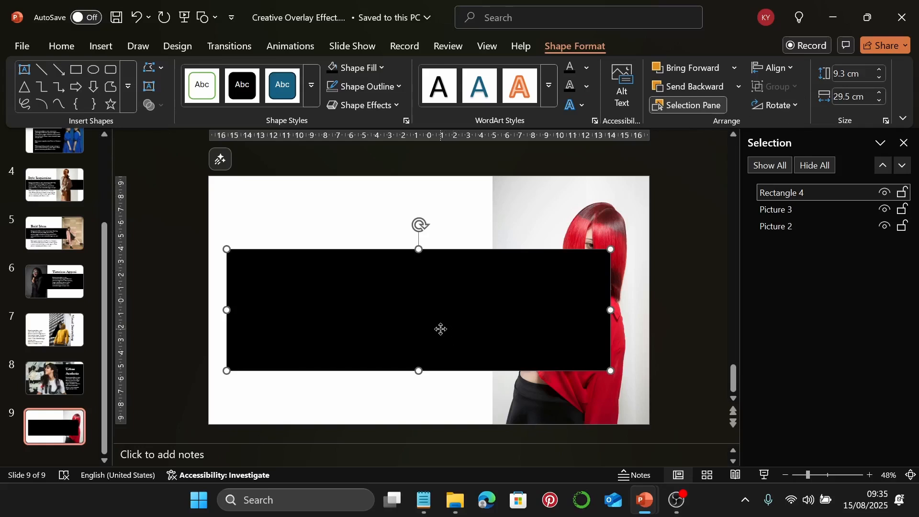
Move the black band to the left edge and layer it behind the woman's photo
{"action": "left_click_drag", "start_coordinate": [439, 328], "coordinate": [423, 321]}
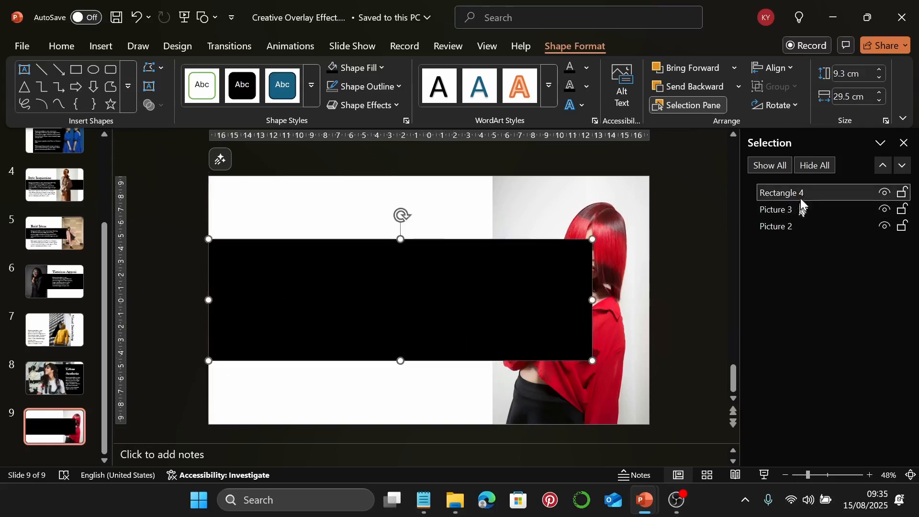
{"action": "left_click_drag", "start_coordinate": [800, 197], "coordinate": [801, 211]}
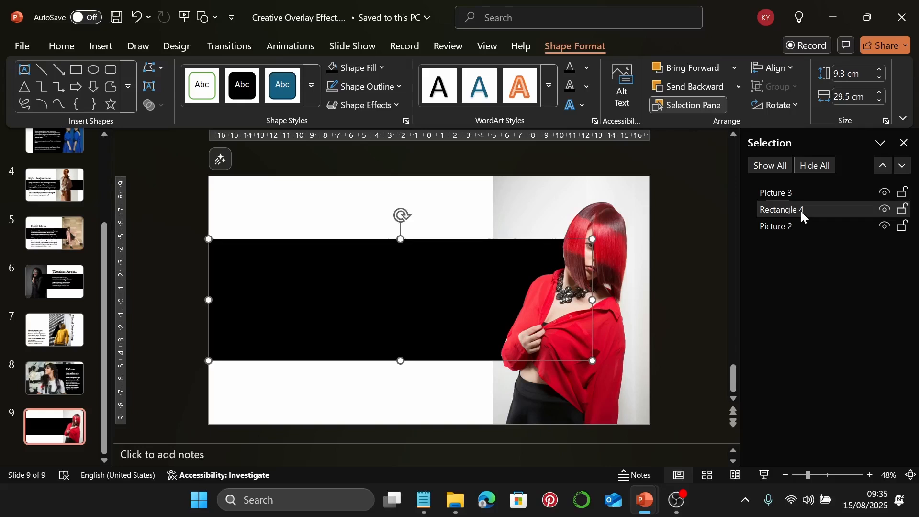
{"action": "left_click", "coordinate": [431, 208]}
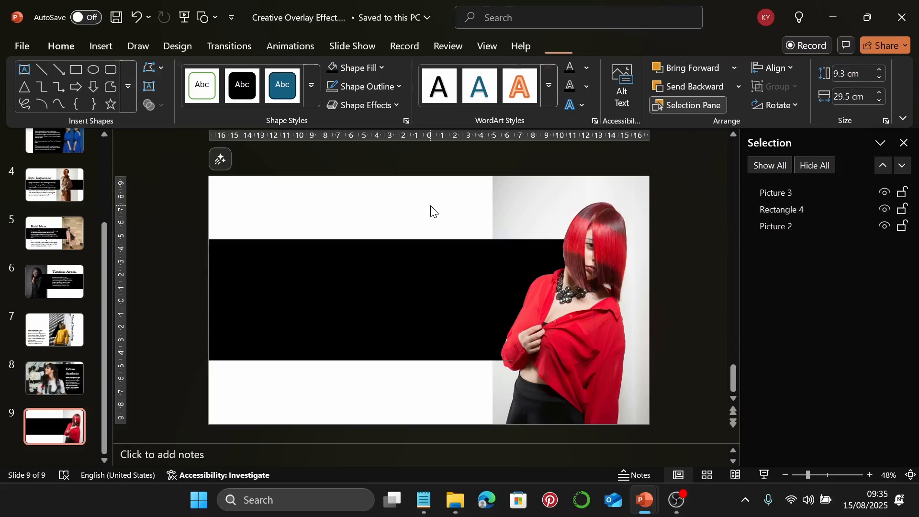
Paste 'Fashion Trends' from the Notepad notes into a new text box above the black band
{"action": "left_click", "coordinate": [109, 46]}
{"action": "left_click", "coordinate": [581, 106]}
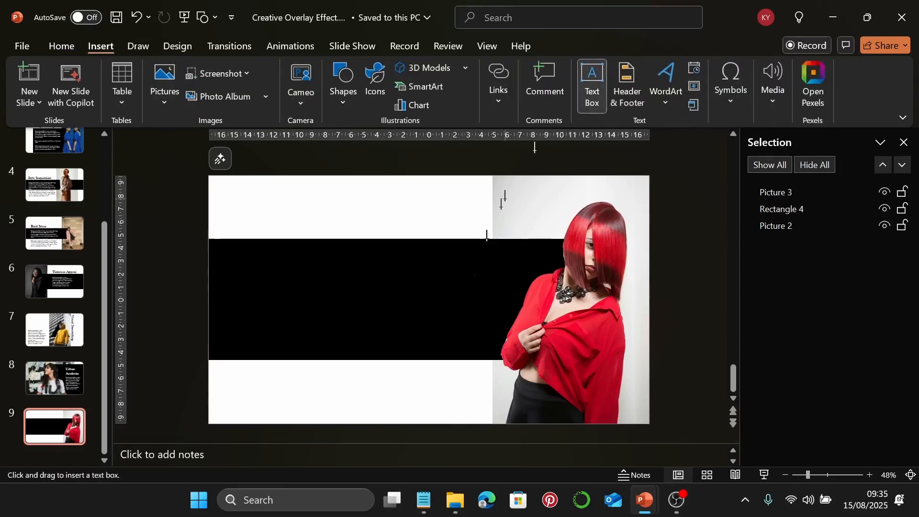
{"action": "left_click", "coordinate": [423, 500]}
{"action": "scroll", "coordinate": [727, 298], "scroll_direction": "down", "scroll_amount": 4}
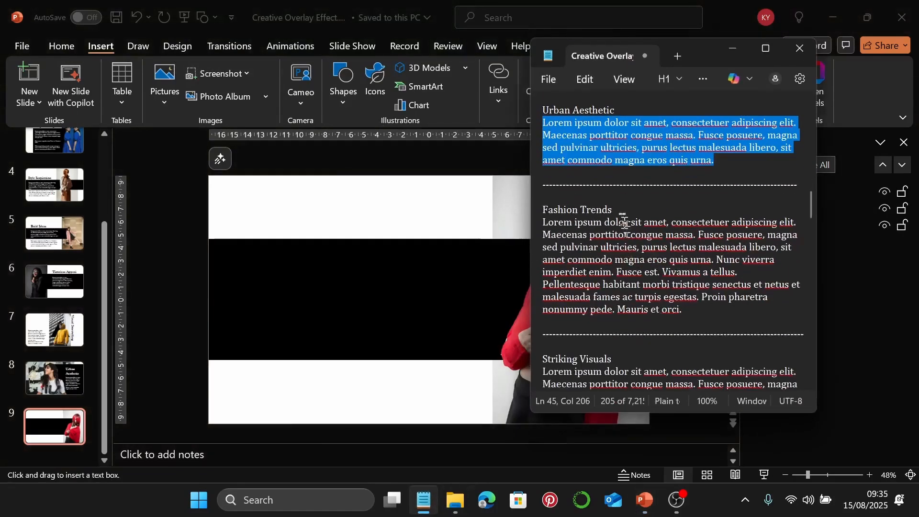
{"action": "left_click_drag", "start_coordinate": [617, 210], "coordinate": [531, 211]}
{"action": "key", "text": "ctrl+c"}
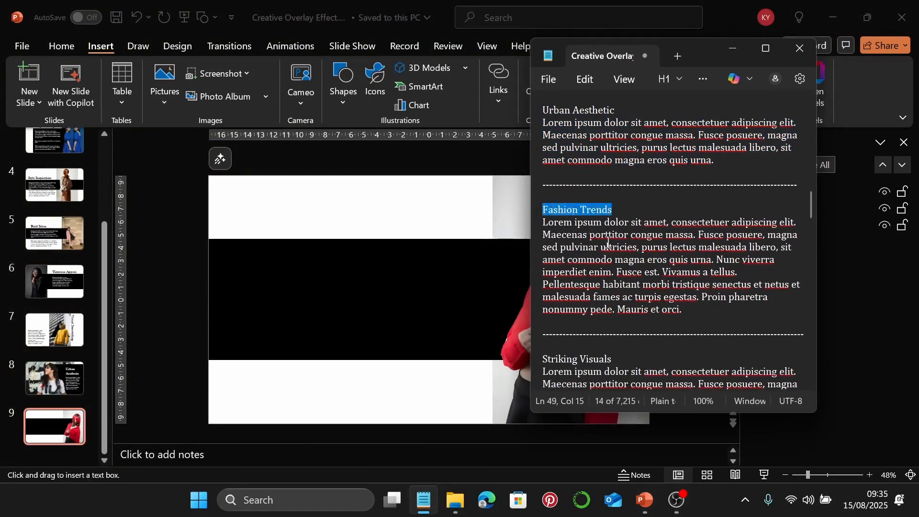
{"action": "left_click", "coordinate": [731, 50]}
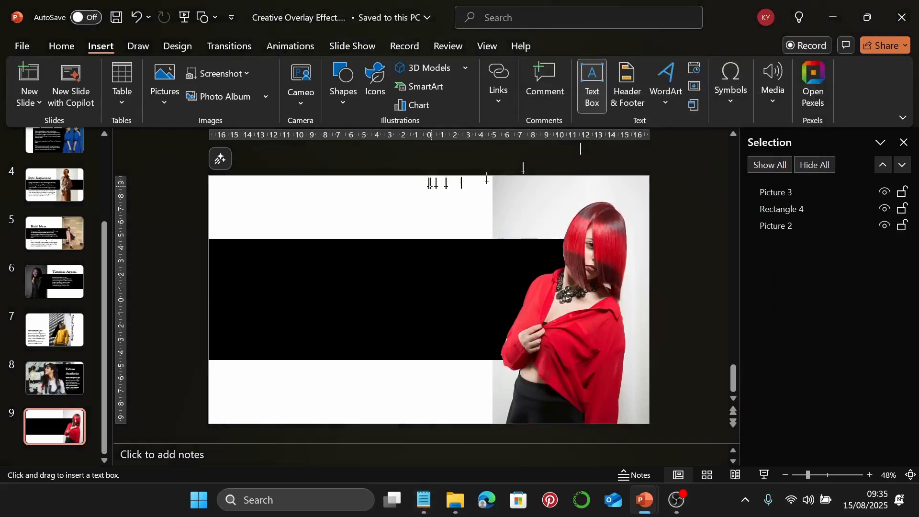
{"action": "left_click_drag", "start_coordinate": [308, 198], "coordinate": [469, 223]}
{"action": "key", "text": "ctrl+v"}
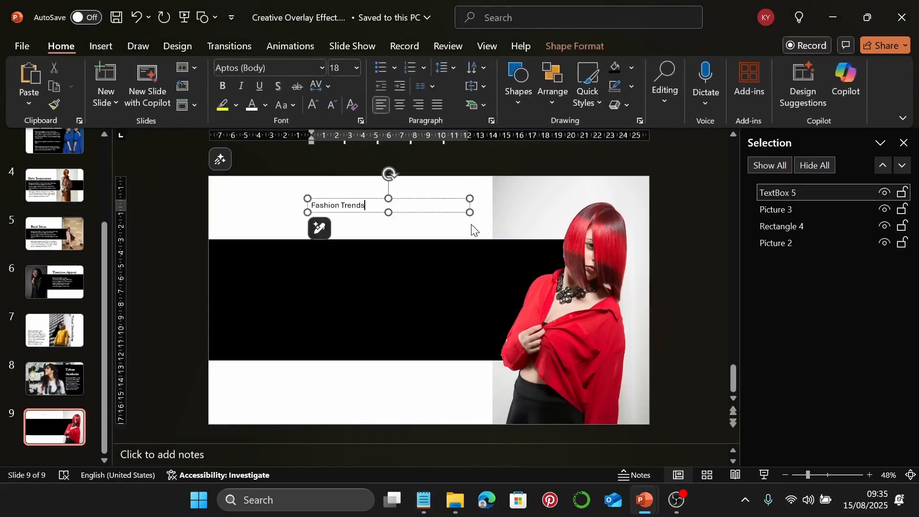
Set the title to Baskerville Old Face at size 60
{"action": "left_click", "coordinate": [457, 199]}
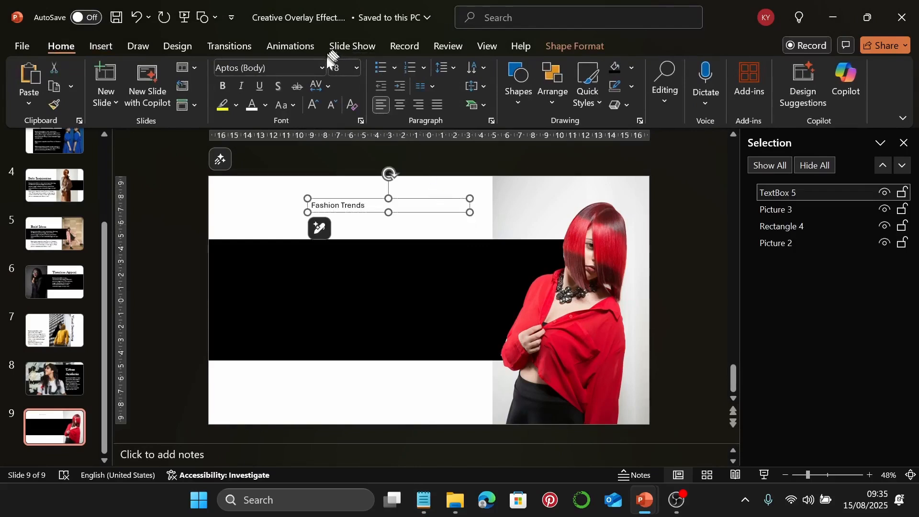
{"action": "left_click", "coordinate": [321, 68]}
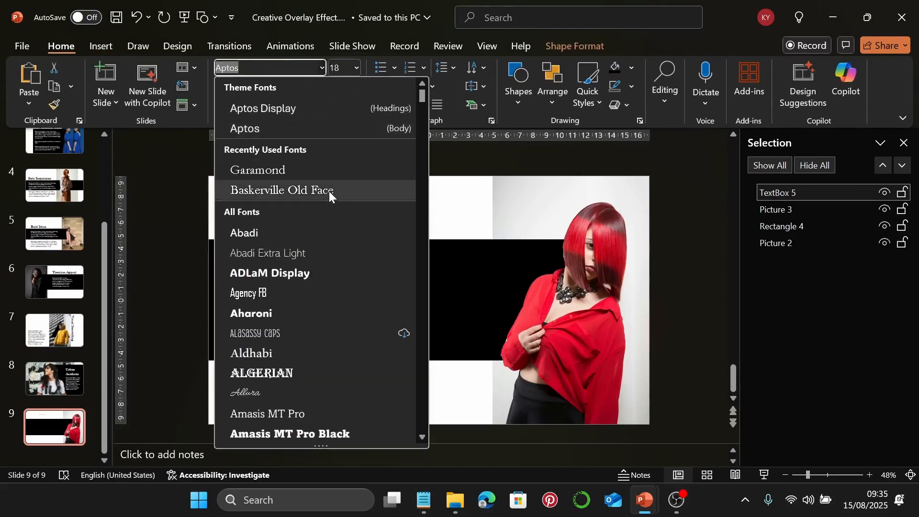
{"action": "left_click", "coordinate": [328, 191]}
{"action": "left_click", "coordinate": [340, 68]}
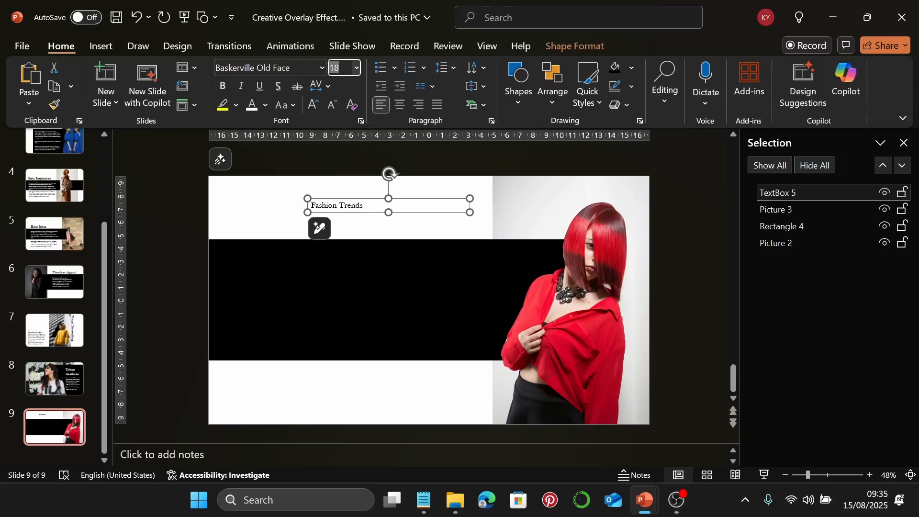
{"action": "key", "text": "Return"}
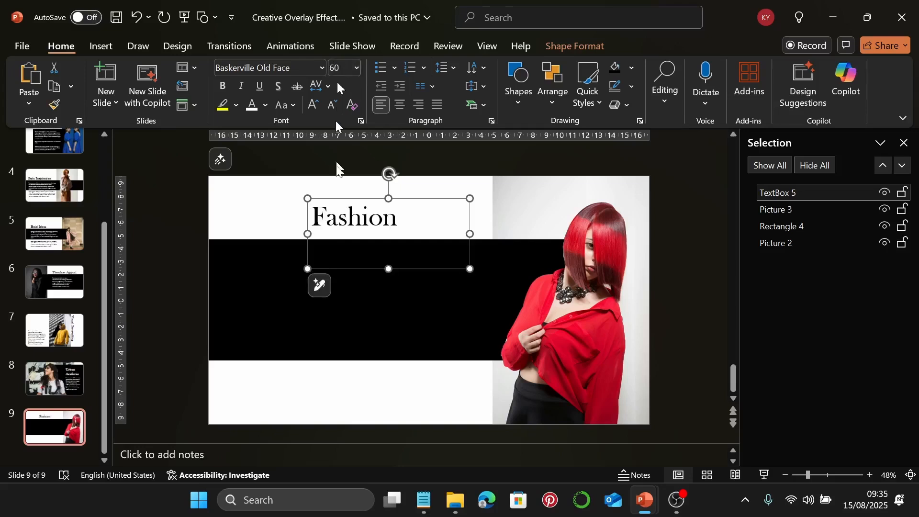
{"action": "left_click", "coordinate": [476, 241]}
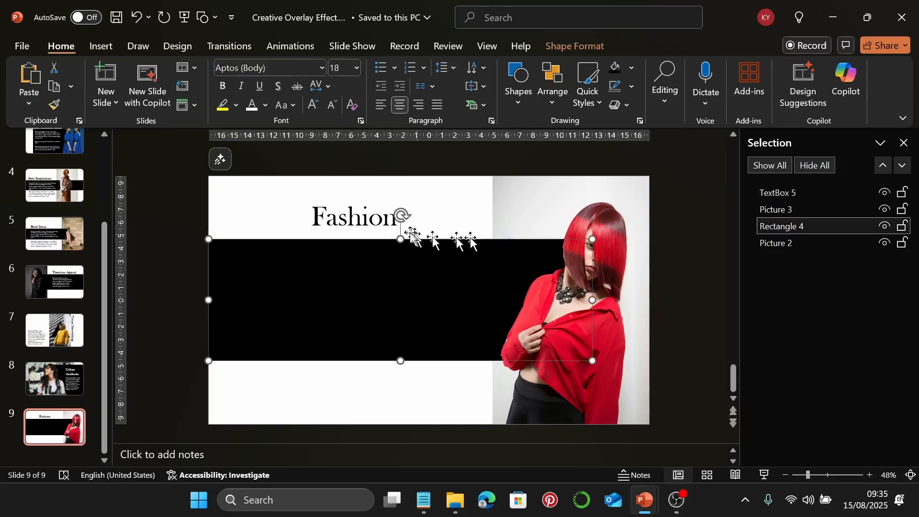
Widen the title box to one line, right-align the text, and nudge it slightly lower
{"action": "left_click", "coordinate": [385, 221]}
{"action": "left_click_drag", "start_coordinate": [466, 233], "coordinate": [494, 234]}
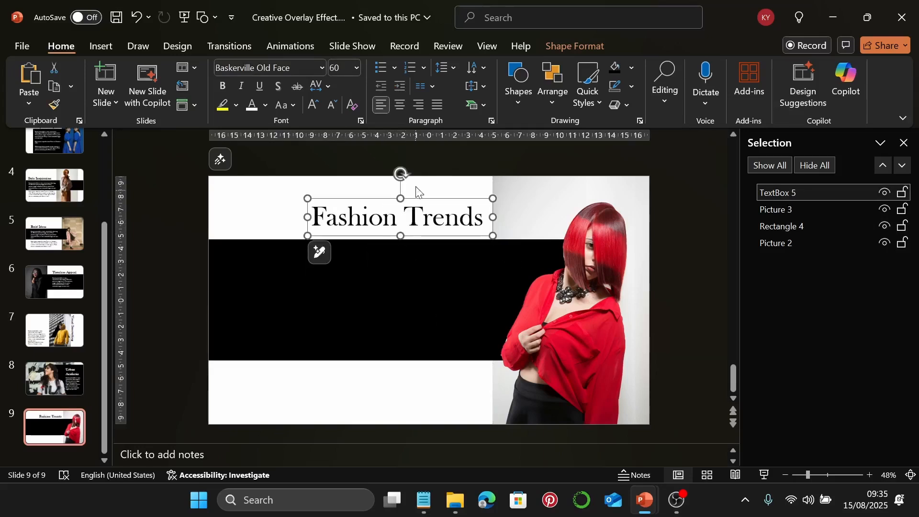
{"action": "left_click", "coordinate": [418, 105]}
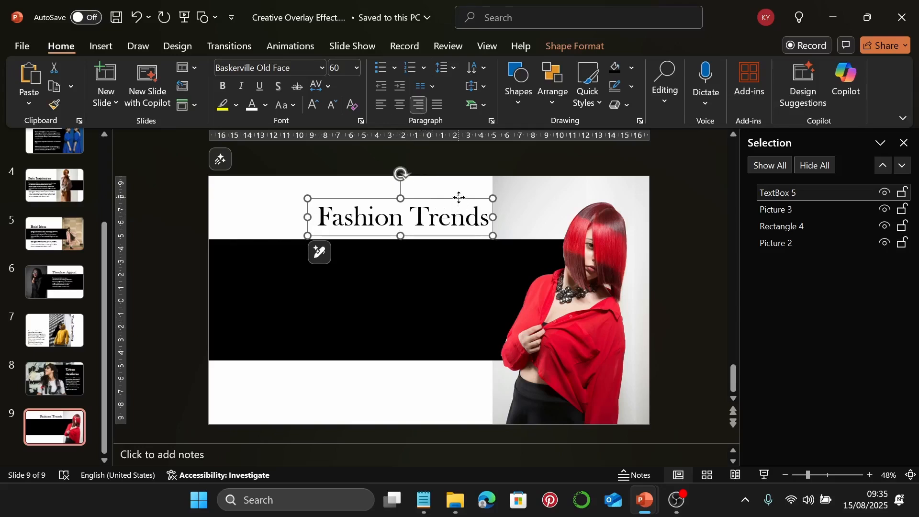
{"action": "left_click_drag", "start_coordinate": [459, 197], "coordinate": [457, 197]}
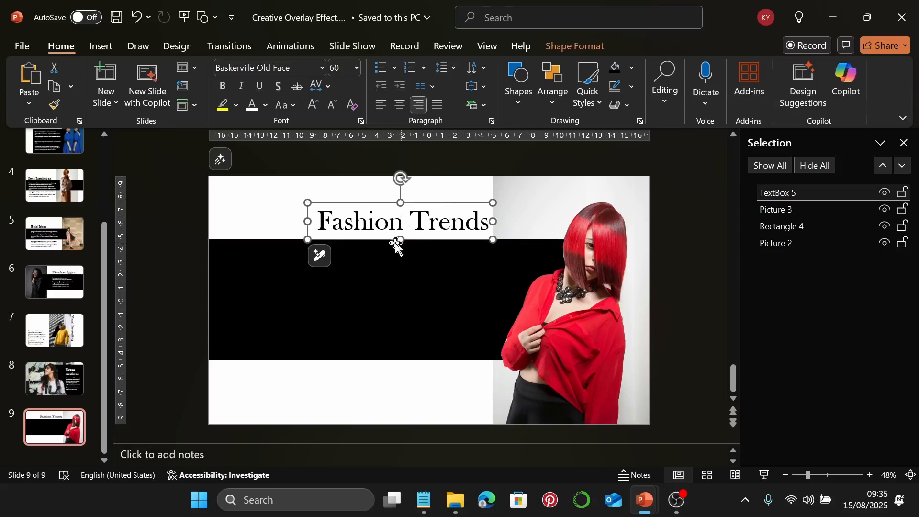
{"action": "left_click", "coordinate": [283, 225]}
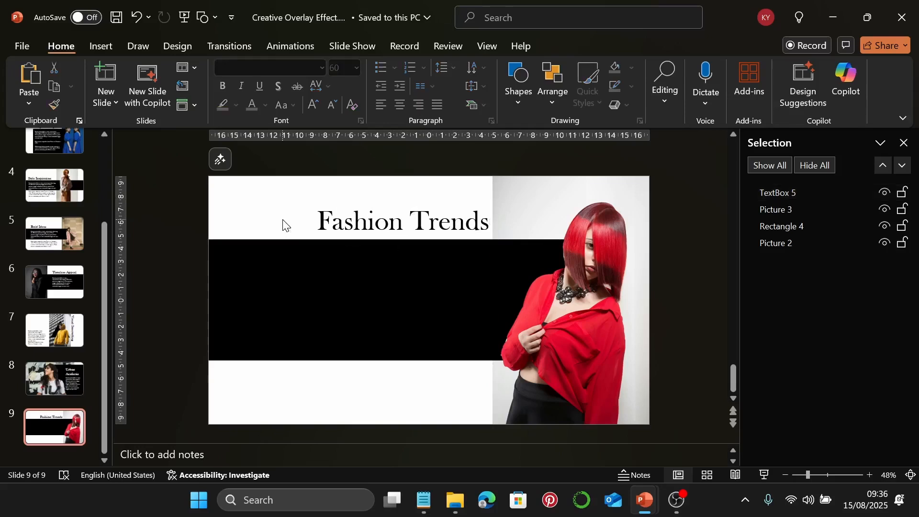
Copy the Fashion Trends body paragraph from Notepad and paste it into a text box on the black band
{"action": "left_click", "coordinate": [116, 53]}
{"action": "left_click", "coordinate": [585, 98]}
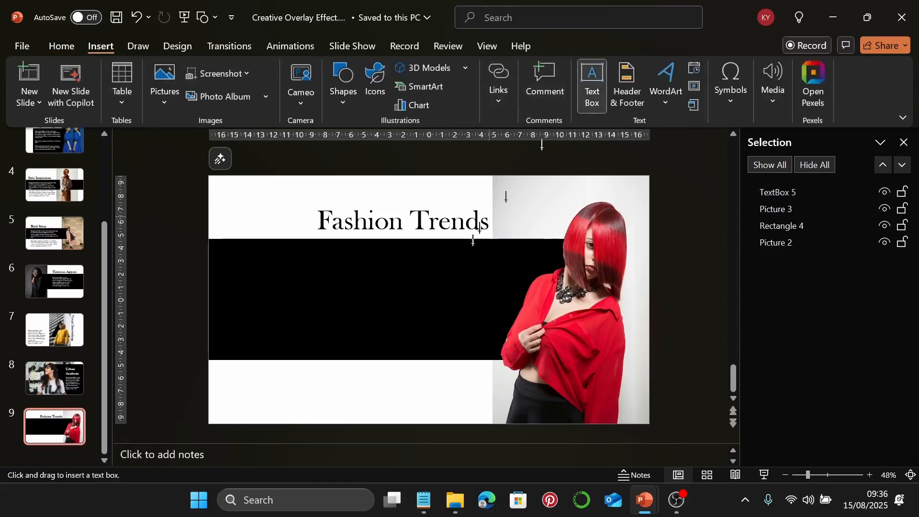
{"action": "left_click", "coordinate": [422, 499]}
{"action": "left_click", "coordinate": [705, 317]}
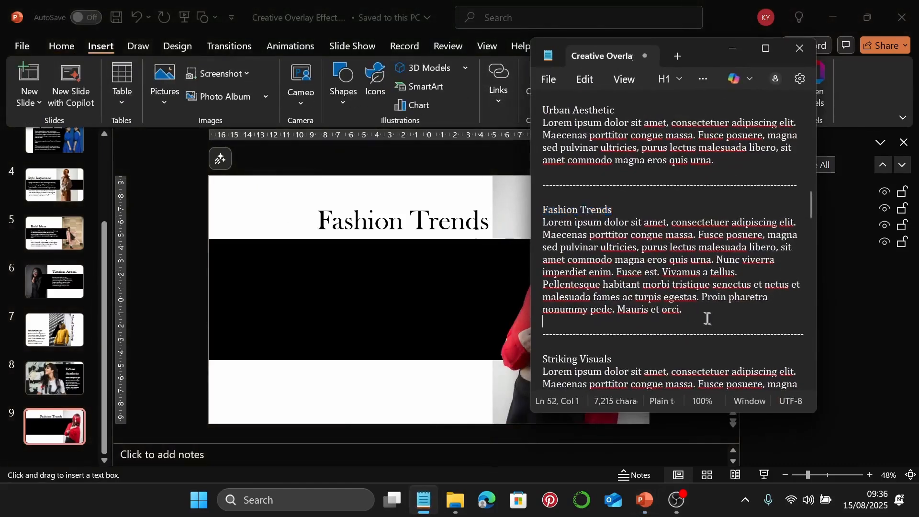
{"action": "left_click_drag", "start_coordinate": [695, 311], "coordinate": [538, 229]}
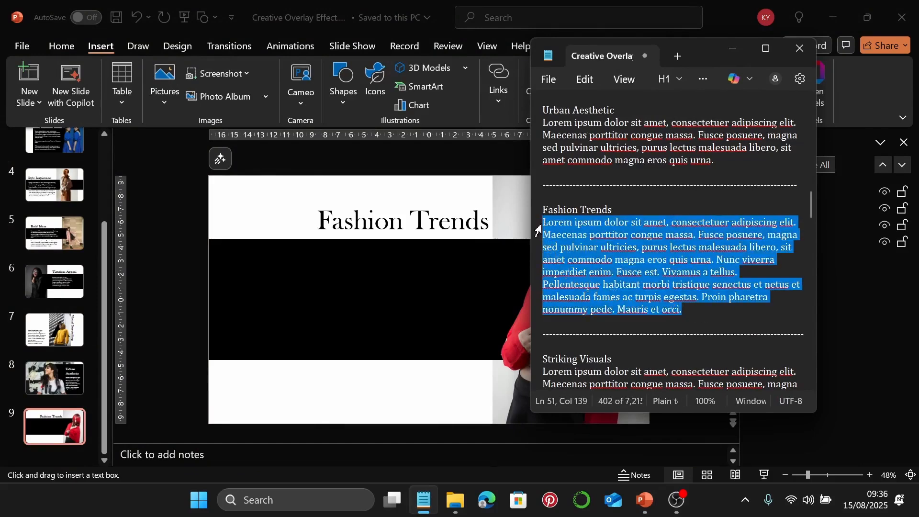
{"action": "left_click", "coordinate": [720, 46]}
{"action": "left_click_drag", "start_coordinate": [238, 258], "coordinate": [472, 329]}
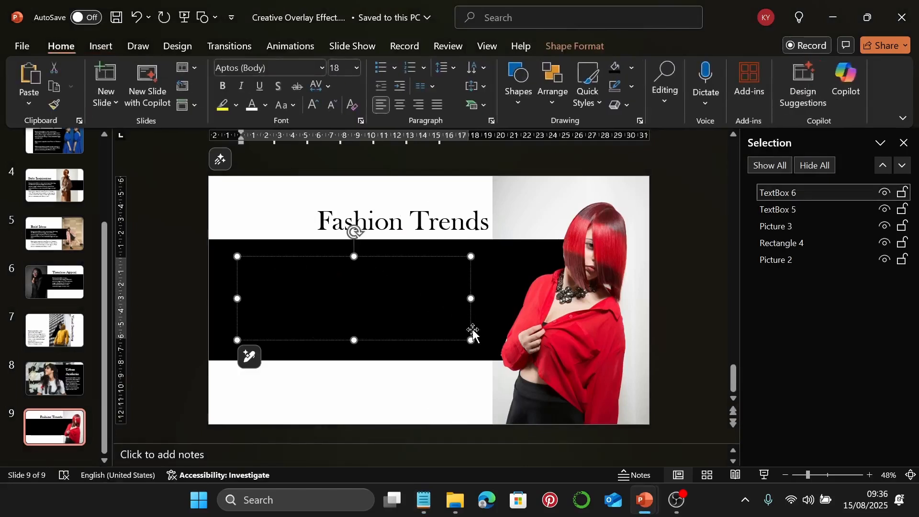
{"action": "key", "text": "ctrl+v"}
Format the body paragraph as white Garamond at size 22
{"action": "left_click", "coordinate": [468, 328]}
{"action": "left_click", "coordinate": [468, 328]}
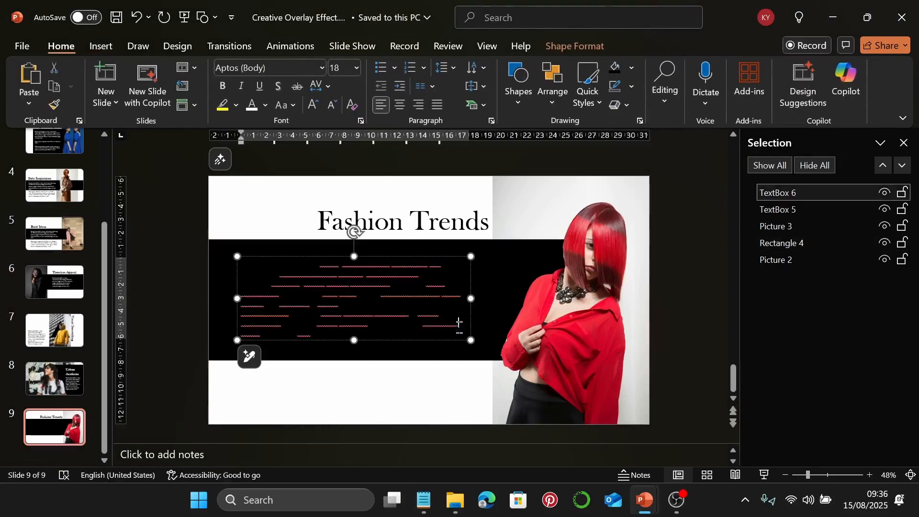
{"action": "left_click", "coordinate": [250, 106]}
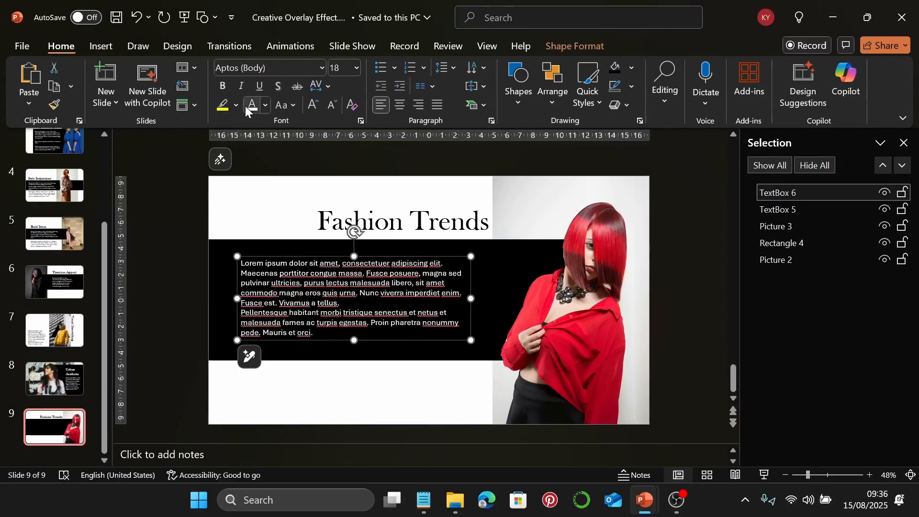
{"action": "left_click", "coordinate": [323, 67]}
{"action": "left_click", "coordinate": [258, 190]}
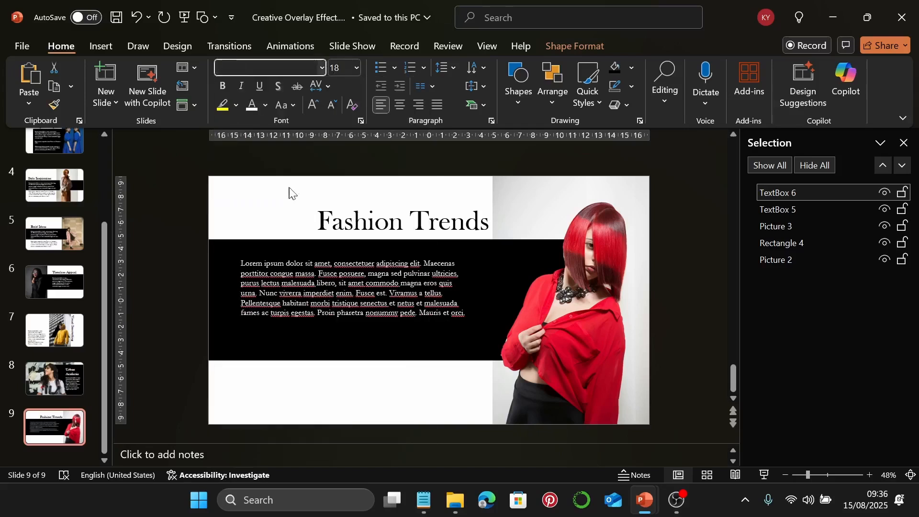
{"action": "left_click", "coordinate": [342, 65]}
{"action": "type", "text": "22"}
{"action": "key", "text": "Return"}
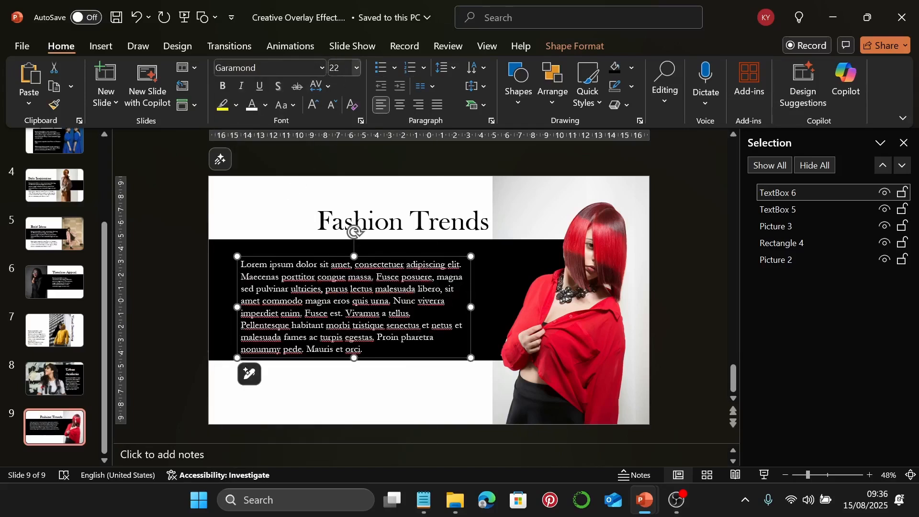
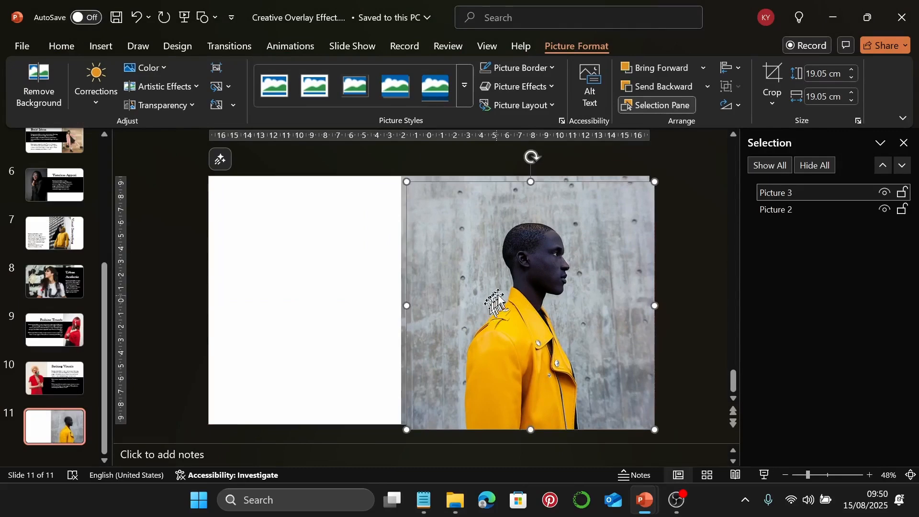
Snap the man's photo flush to the slide's right and top edges, trying Remove Background on the jacket
{"action": "left_click_drag", "start_coordinate": [488, 305], "coordinate": [498, 289]}
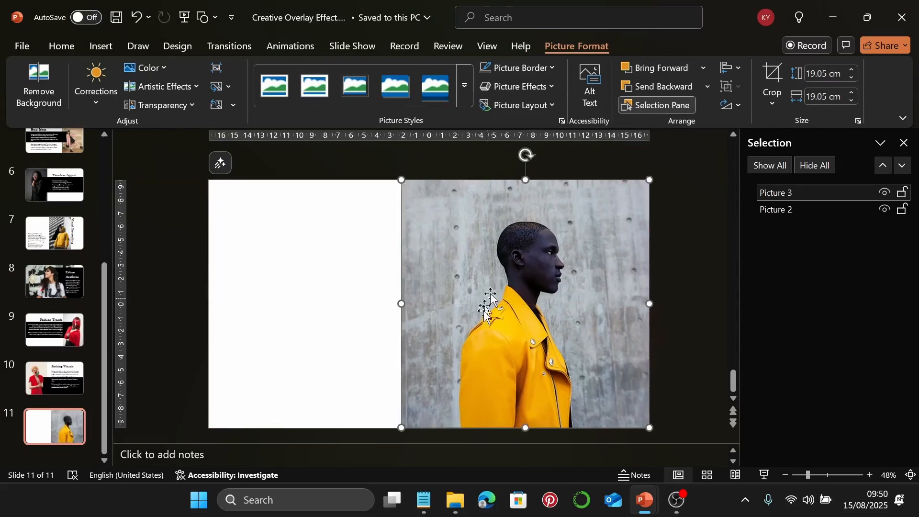
{"action": "left_click", "coordinate": [39, 86]}
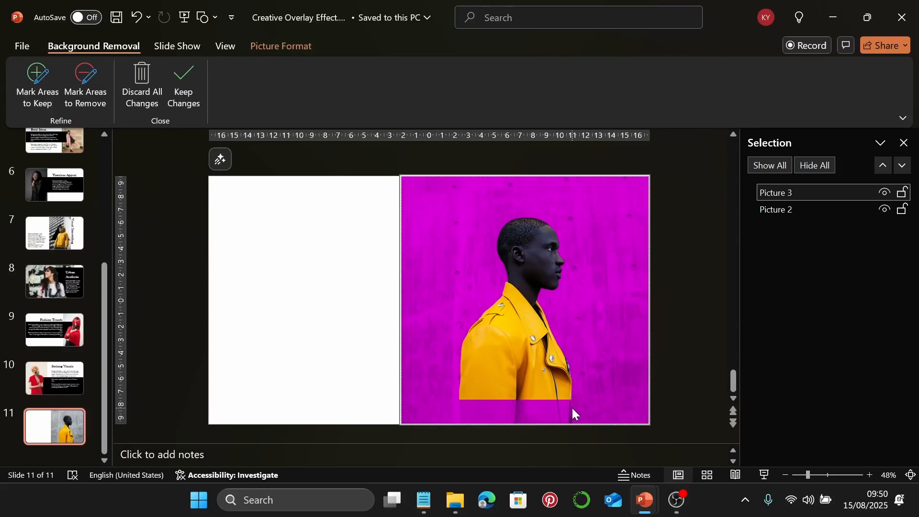
{"action": "left_click", "coordinate": [54, 101]}
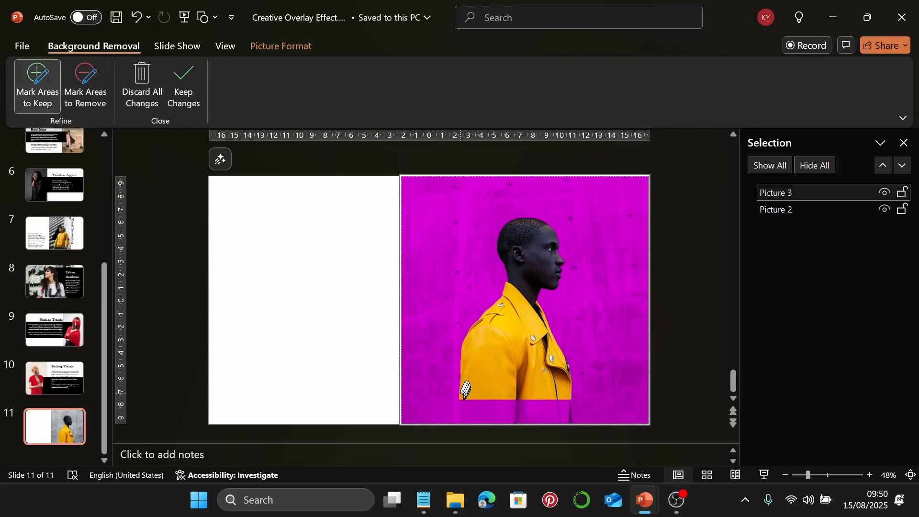
{"action": "mouse_move", "coordinate": [463, 397]}
{"action": "left_mouse_down"}
{"action": "mouse_move", "coordinate": [467, 417]}
{"action": "mouse_move", "coordinate": [577, 416]}
{"action": "mouse_move", "coordinate": [574, 395]}
{"action": "mouse_move", "coordinate": [461, 396]}
{"action": "mouse_move", "coordinate": [531, 422]}
{"action": "mouse_move", "coordinate": [564, 422]}
{"action": "mouse_move", "coordinate": [571, 400]}
{"action": "mouse_move", "coordinate": [467, 399]}
{"action": "left_mouse_up"}
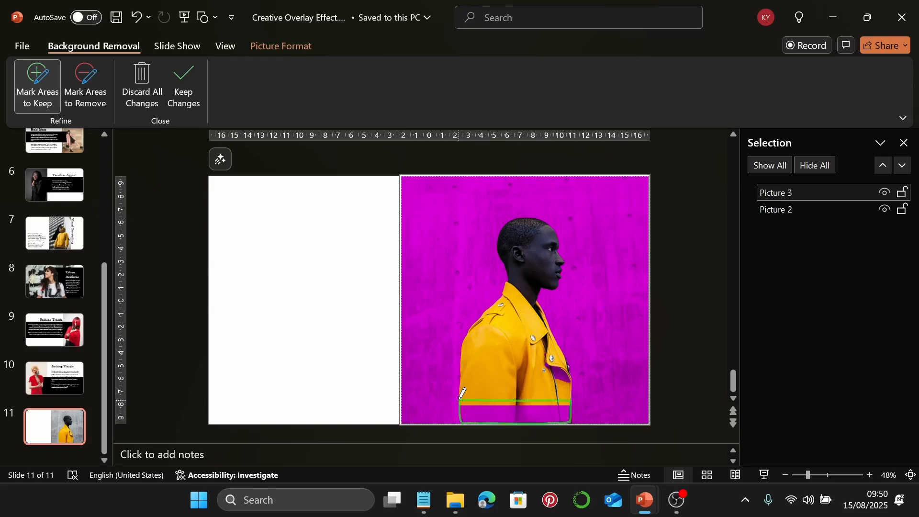
{"action": "mouse_move", "coordinate": [461, 395]}
{"action": "left_mouse_down"}
{"action": "mouse_move", "coordinate": [459, 410]}
{"action": "mouse_move", "coordinate": [517, 421]}
{"action": "mouse_move", "coordinate": [571, 414]}
{"action": "mouse_move", "coordinate": [462, 401]}
{"action": "left_mouse_up"}
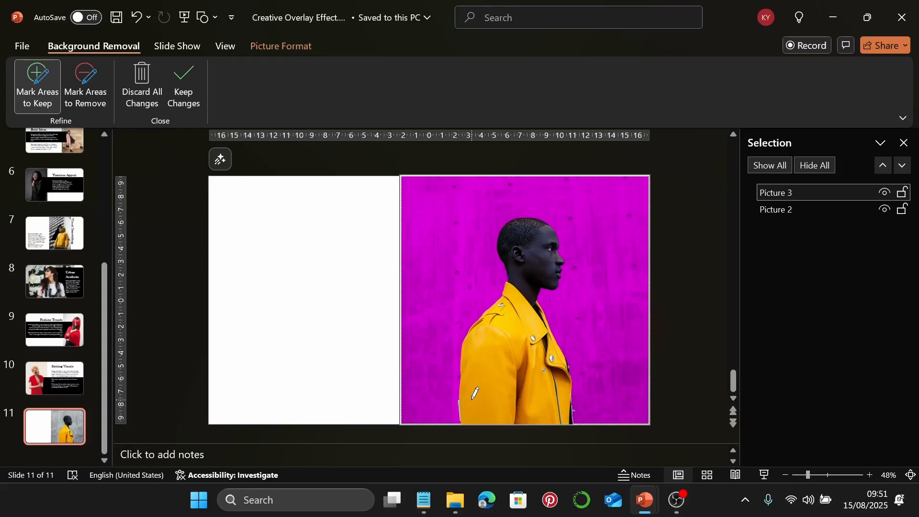
{"action": "key", "text": "Escape"}
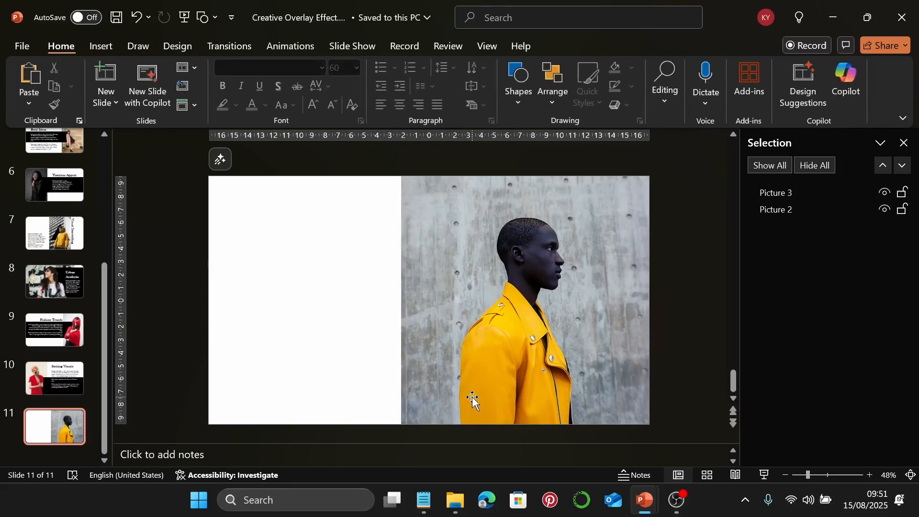
Draw a black rectangle across the left side, sized 12.7 cm high by 21.85 cm wide
{"action": "left_click", "coordinate": [534, 98]}
{"action": "left_click", "coordinate": [565, 138]}
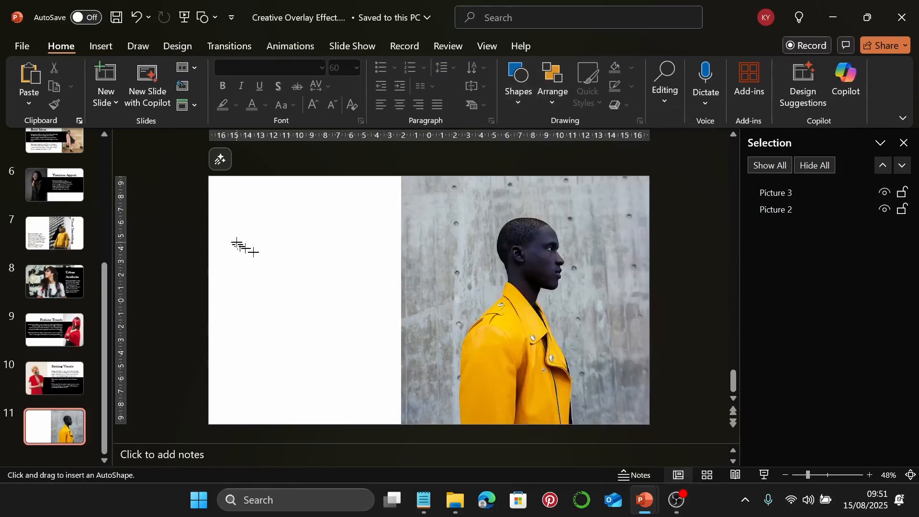
{"action": "left_click_drag", "start_coordinate": [237, 243], "coordinate": [519, 391]}
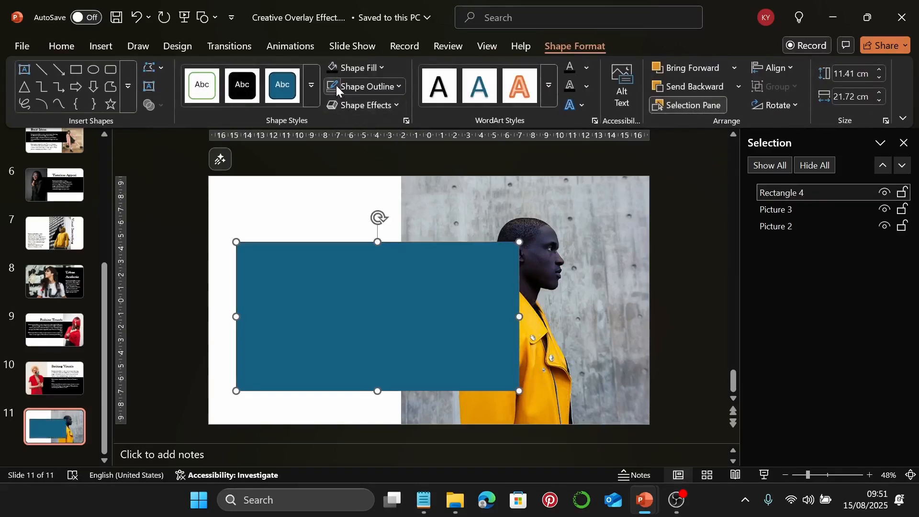
{"action": "left_click", "coordinate": [332, 70]}
{"action": "left_click", "coordinate": [840, 76]}
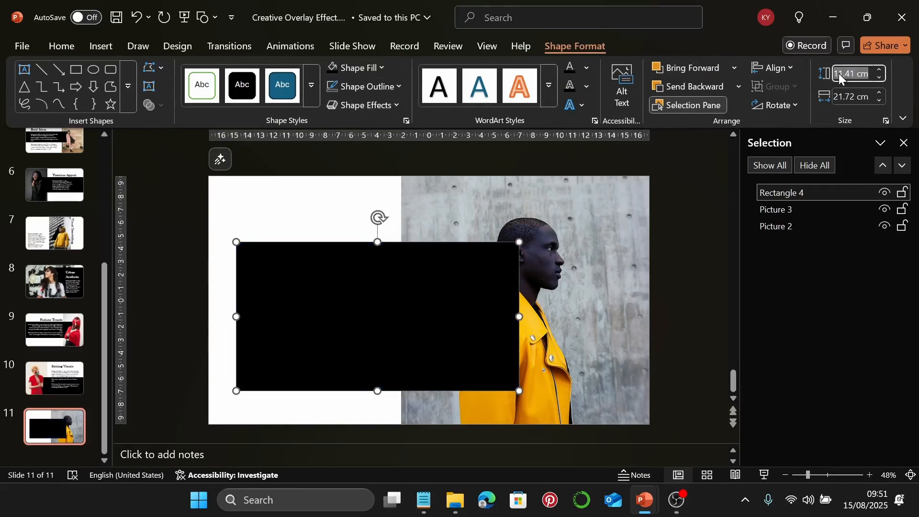
{"action": "type", "text": "12"}
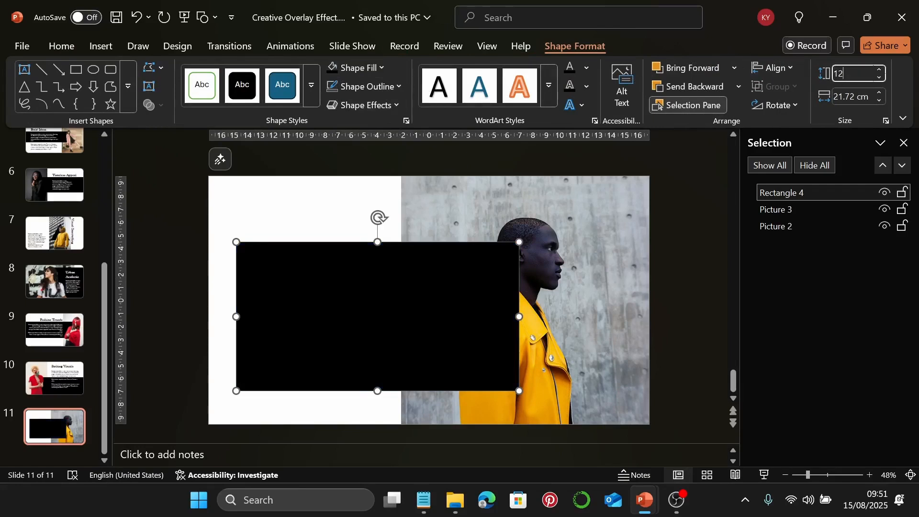
{"action": "type", "text": ".7"}
{"action": "key", "text": "Return"}
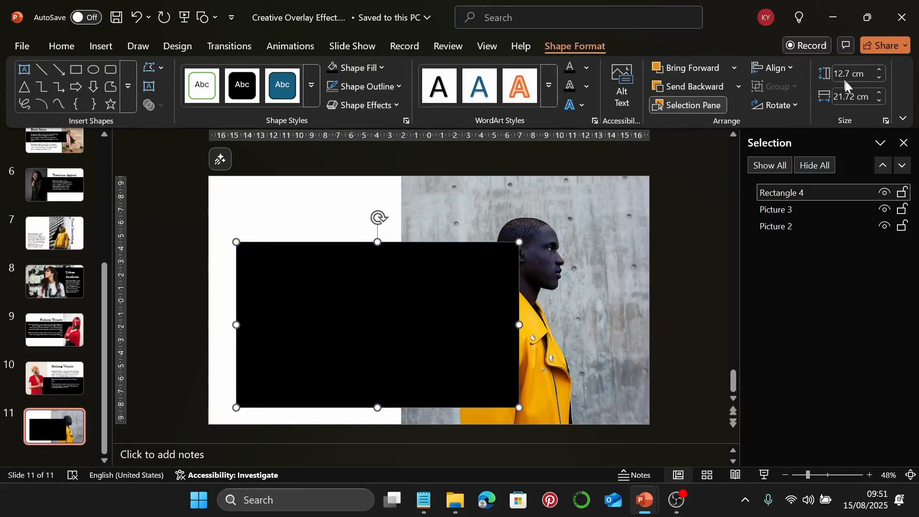
{"action": "left_click", "coordinate": [845, 97]}
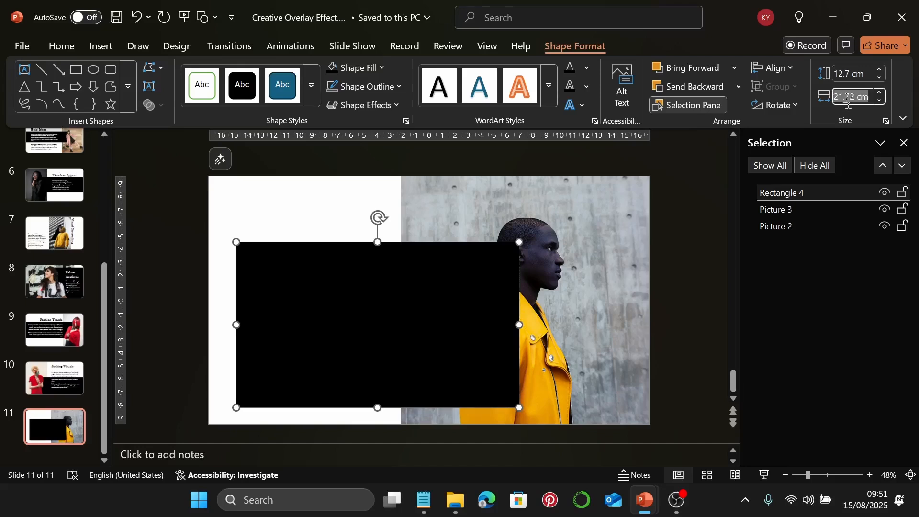
{"action": "type", "text": "21.85"}
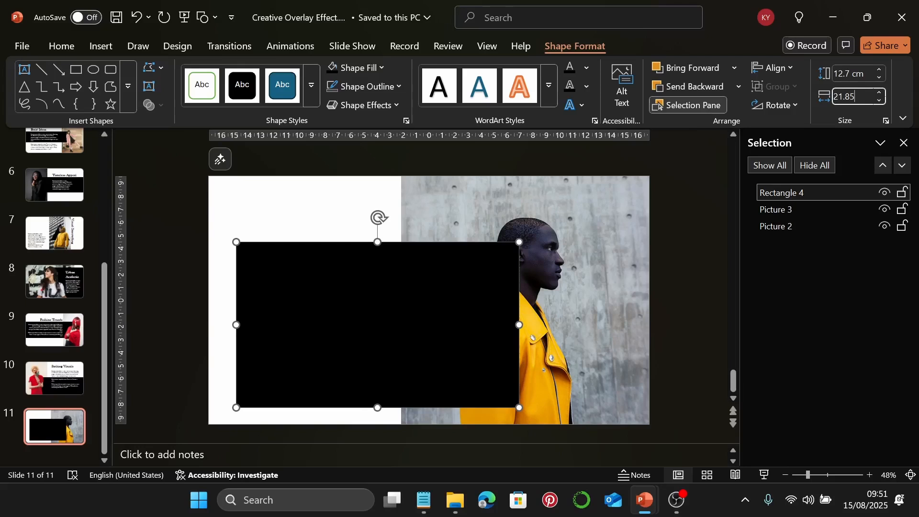
{"action": "key", "text": "Return"}
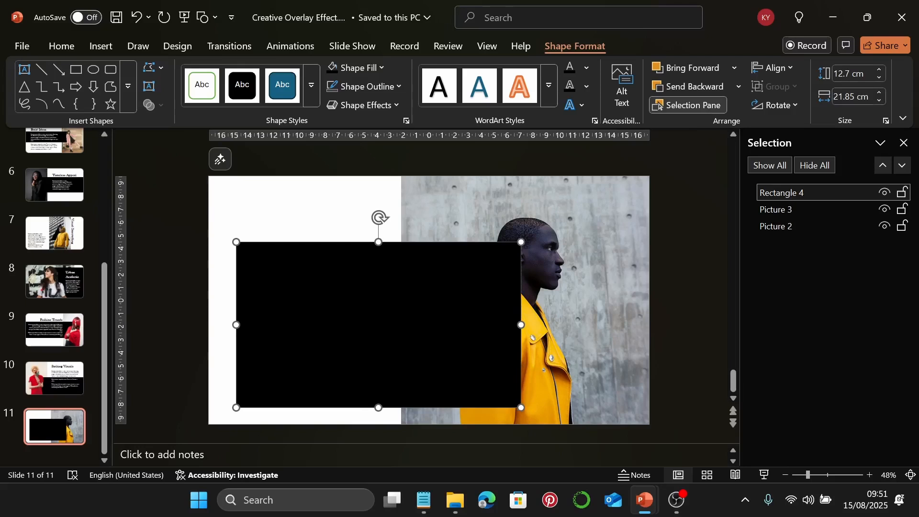
Nudge the rectangle up and layer it behind the man's photo
{"action": "mouse_move", "coordinate": [471, 316]}
{"action": "left_mouse_down"}
{"action": "mouse_move", "coordinate": [465, 303]}
{"action": "mouse_move", "coordinate": [476, 302]}
{"action": "left_mouse_up"}
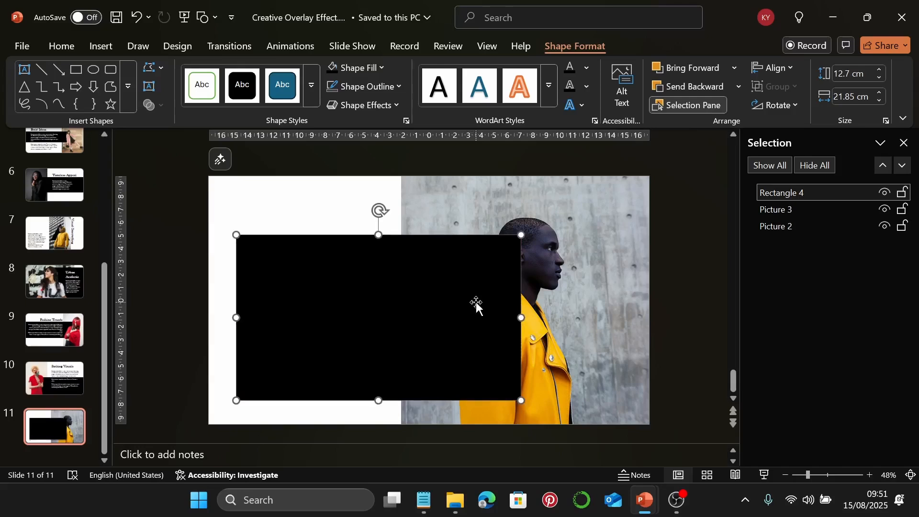
{"action": "left_click_drag", "start_coordinate": [826, 193], "coordinate": [828, 210]}
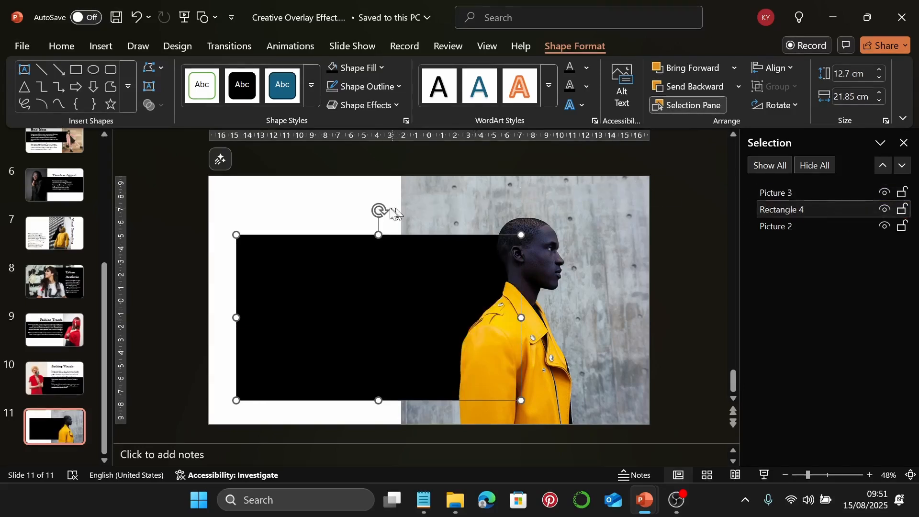
{"action": "left_click", "coordinate": [347, 209]}
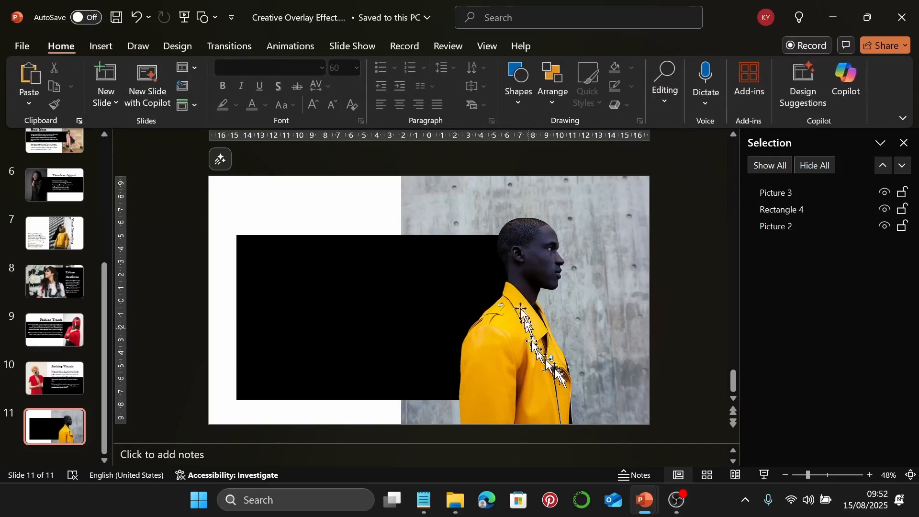
Pick the Text Box tool and copy the heading 'Minimalist Look' from Notepad
{"action": "left_click", "coordinate": [105, 45]}
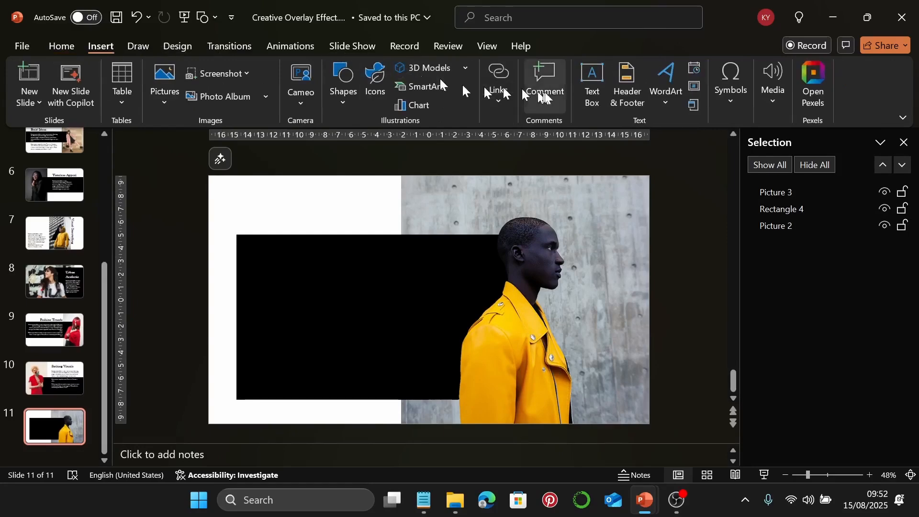
{"action": "left_click", "coordinate": [592, 80]}
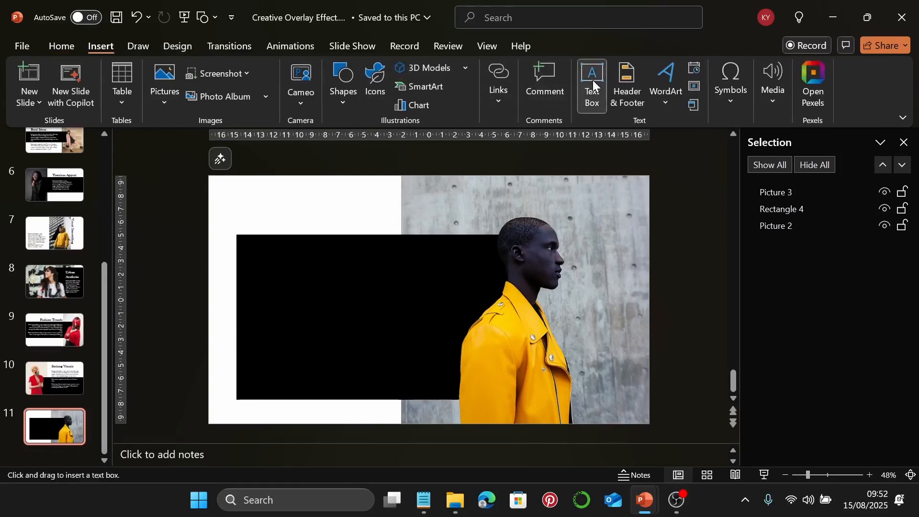
{"action": "left_click", "coordinate": [424, 500]}
{"action": "scroll", "coordinate": [622, 300], "scroll_direction": "down", "scroll_amount": 4}
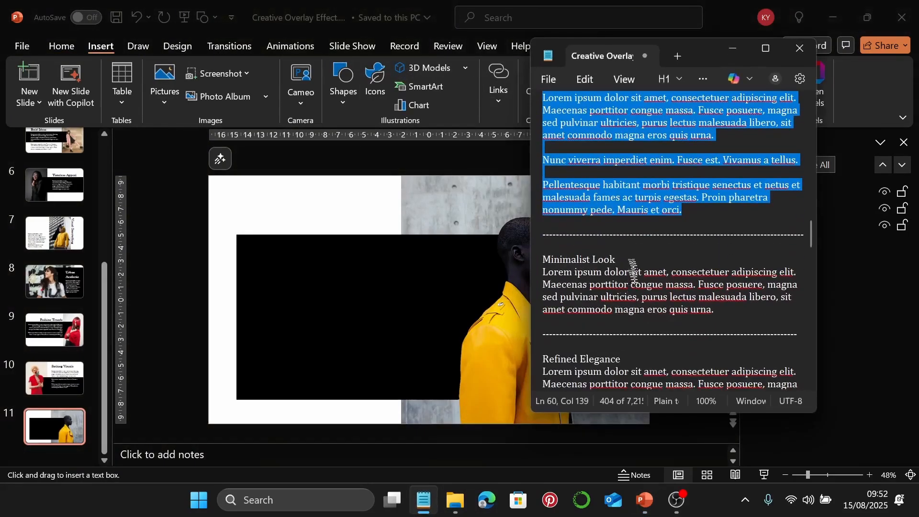
{"action": "left_click_drag", "start_coordinate": [543, 259], "coordinate": [619, 255]}
{"action": "key", "text": "ctrl+c"}
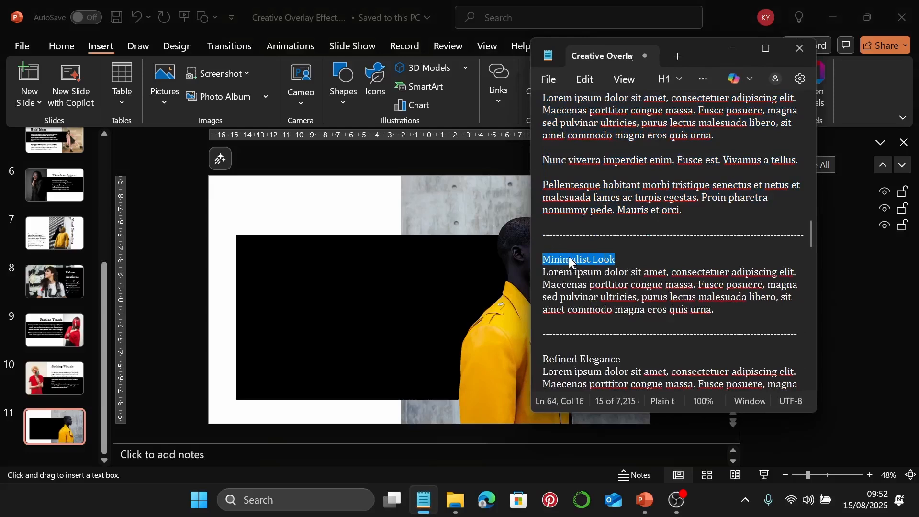
{"action": "left_click", "coordinate": [733, 48]}
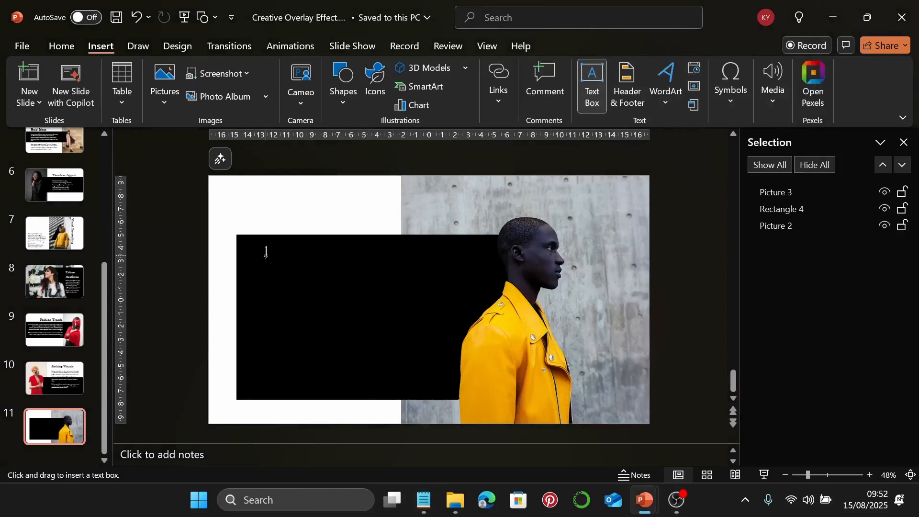
Add the heading on the rectangle in 60 pt Baskerville Old Face, widened to one line
{"action": "left_click_drag", "start_coordinate": [266, 258], "coordinate": [403, 298]}
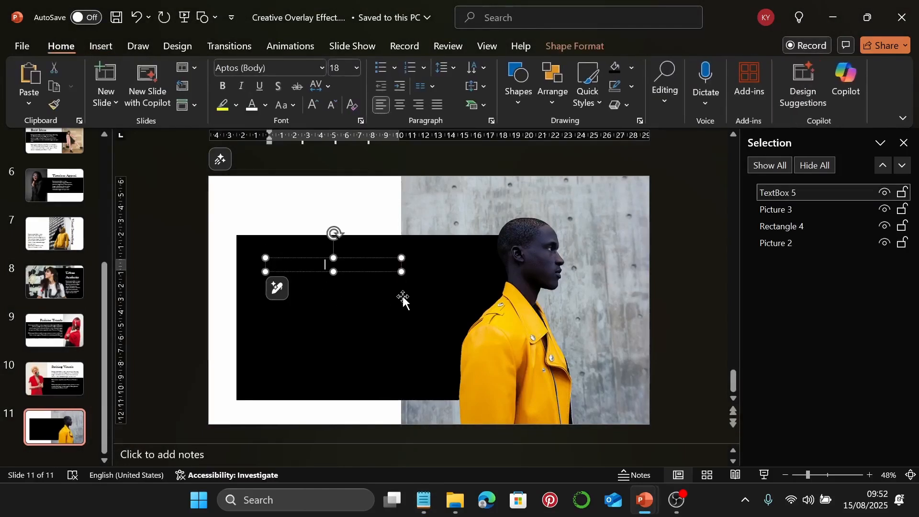
{"action": "left_click", "coordinate": [385, 259]}
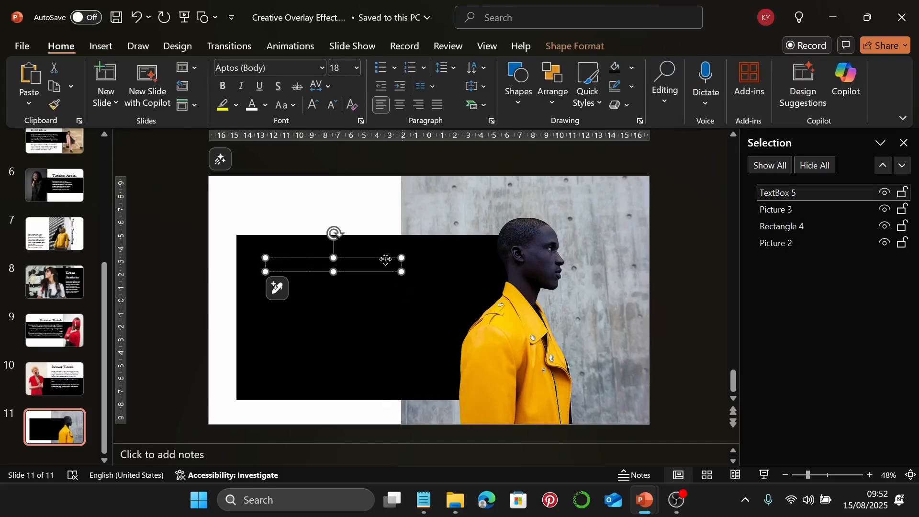
{"action": "left_click", "coordinate": [321, 67]}
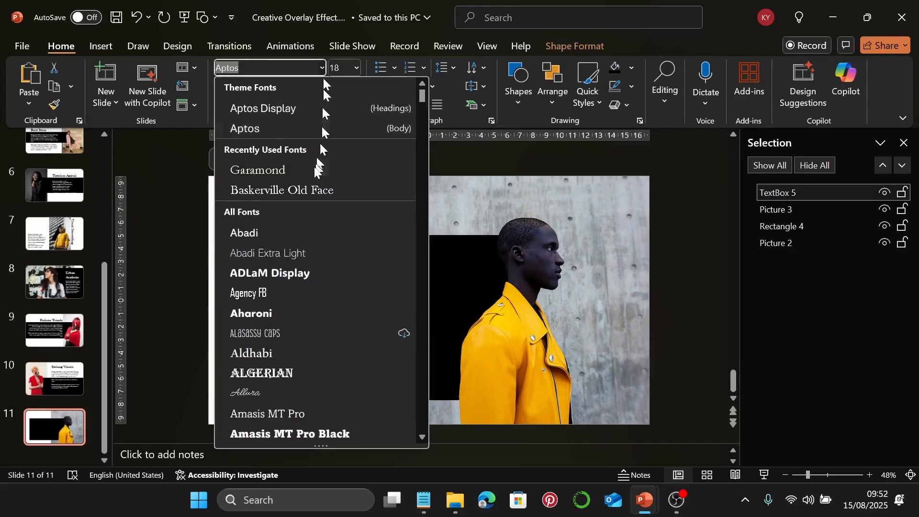
{"action": "left_click", "coordinate": [313, 191]}
{"action": "left_click", "coordinate": [338, 67]}
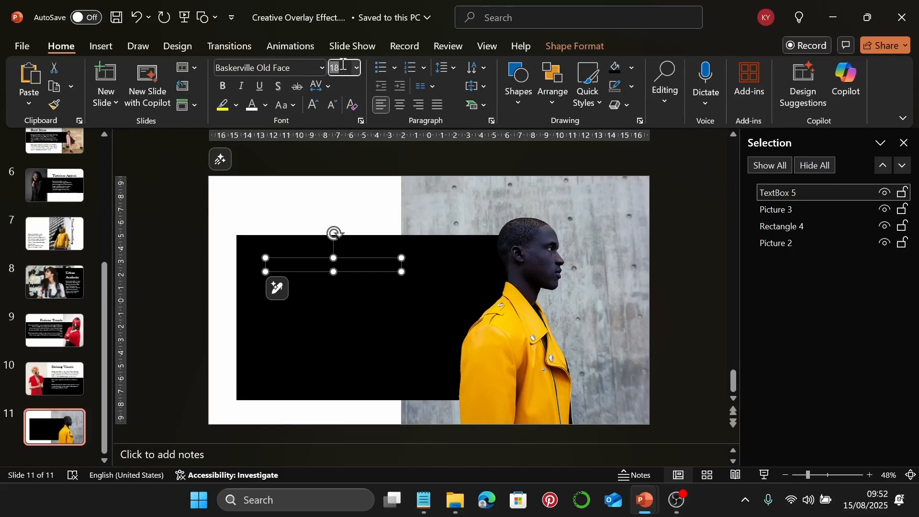
{"action": "type", "text": "60"}
{"action": "key", "text": "Return"}
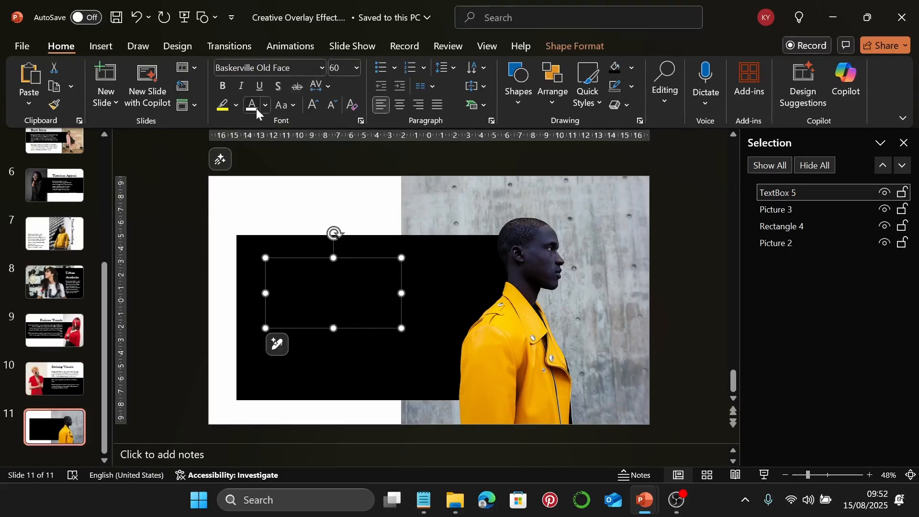
{"action": "key", "text": "ctrl+v"}
{"action": "left_click_drag", "start_coordinate": [401, 291], "coordinate": [461, 300]}
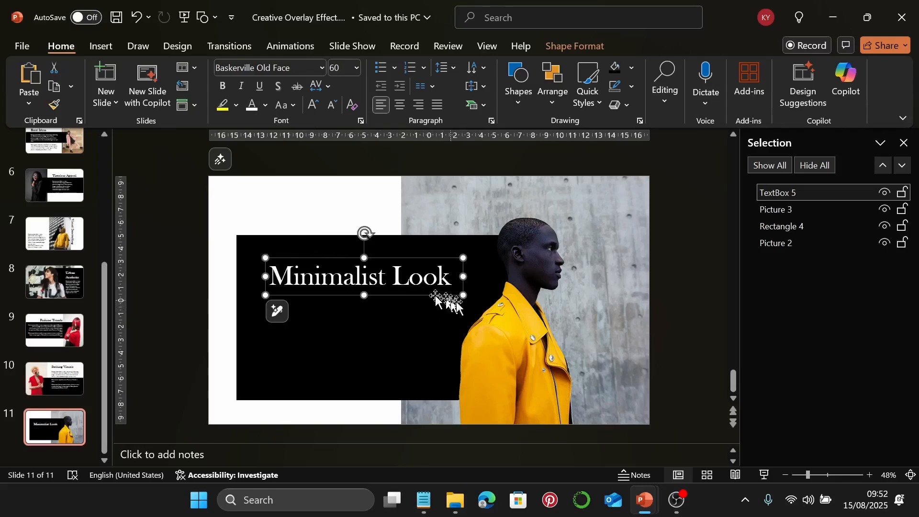
Copy the Minimalist Look body paragraph from Notepad and paste it into a text box below the title
{"action": "left_click", "coordinate": [104, 47]}
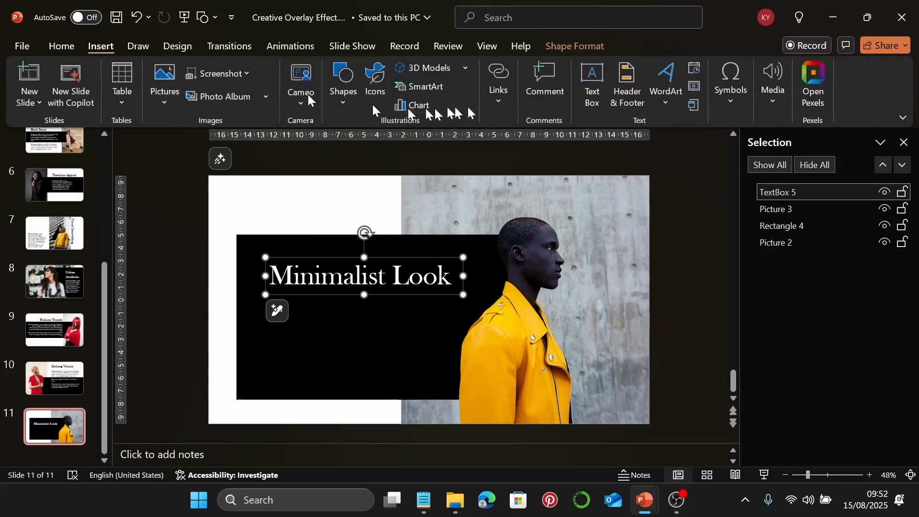
{"action": "left_click", "coordinate": [592, 89]}
{"action": "left_click", "coordinate": [424, 500]}
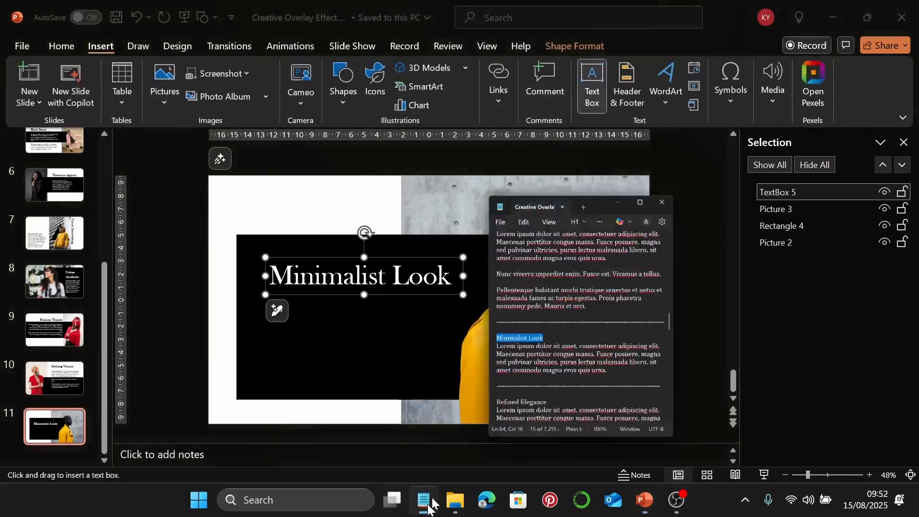
{"action": "left_click", "coordinate": [711, 312]}
{"action": "left_click_drag", "start_coordinate": [711, 311], "coordinate": [535, 276]}
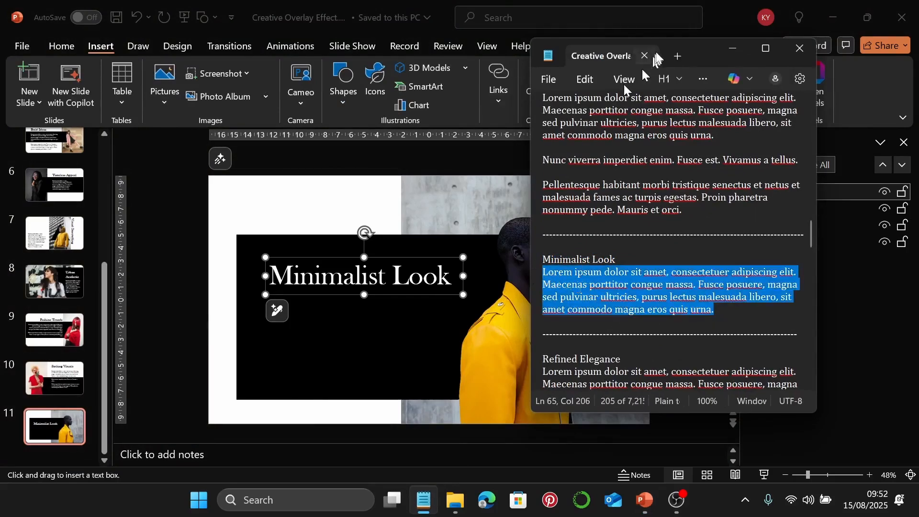
{"action": "left_click", "coordinate": [727, 50]}
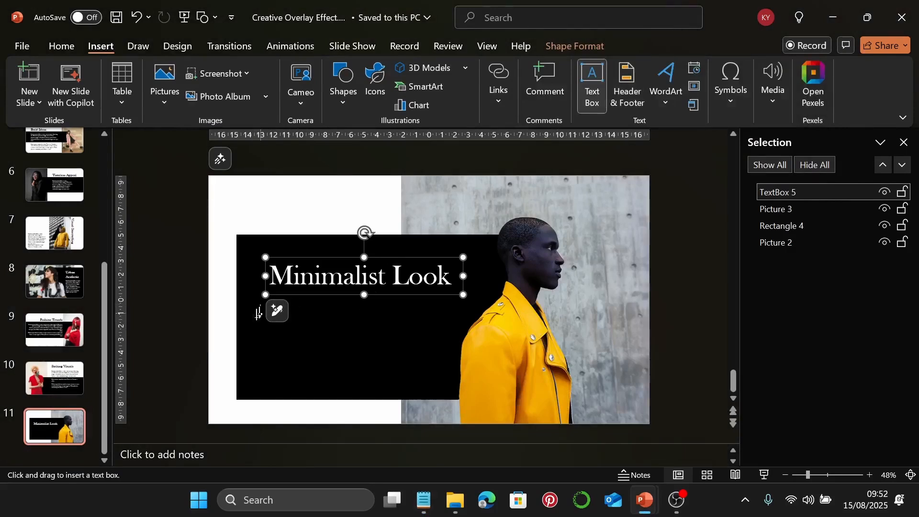
{"action": "mouse_move", "coordinate": [261, 312]}
{"action": "left_mouse_down"}
{"action": "mouse_move", "coordinate": [318, 341]}
{"action": "mouse_move", "coordinate": [438, 370]}
{"action": "left_mouse_up"}
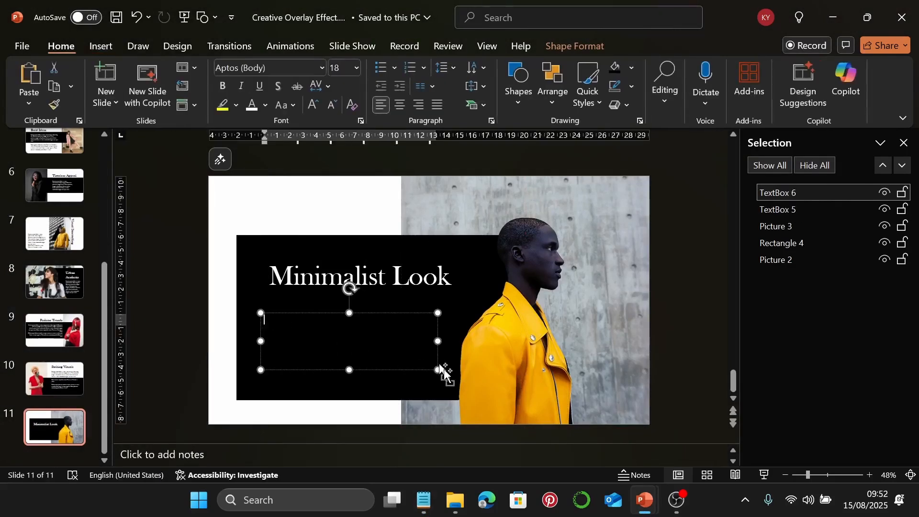
{"action": "key", "text": "ctrl+v"}
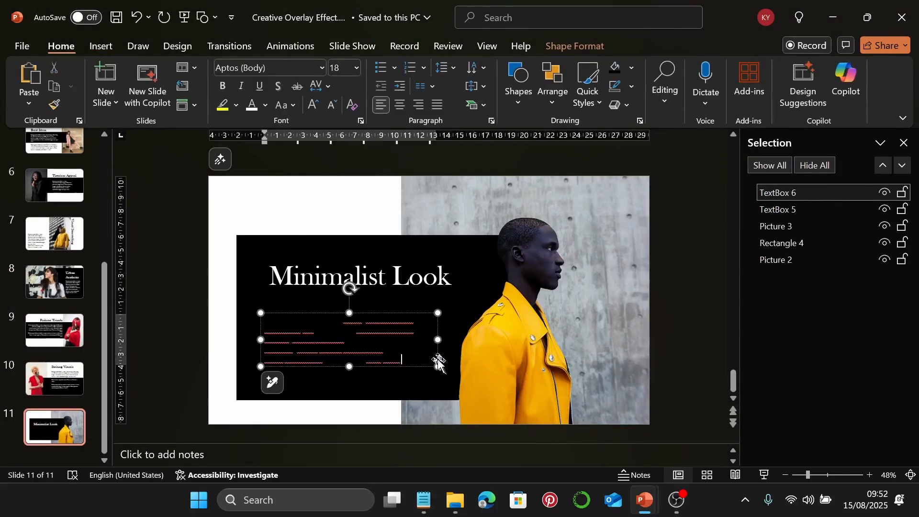
Format the body paragraph as white 22 pt Garamond and narrow its box to rewrap
{"action": "left_click", "coordinate": [438, 364]}
{"action": "left_click", "coordinate": [254, 106]}
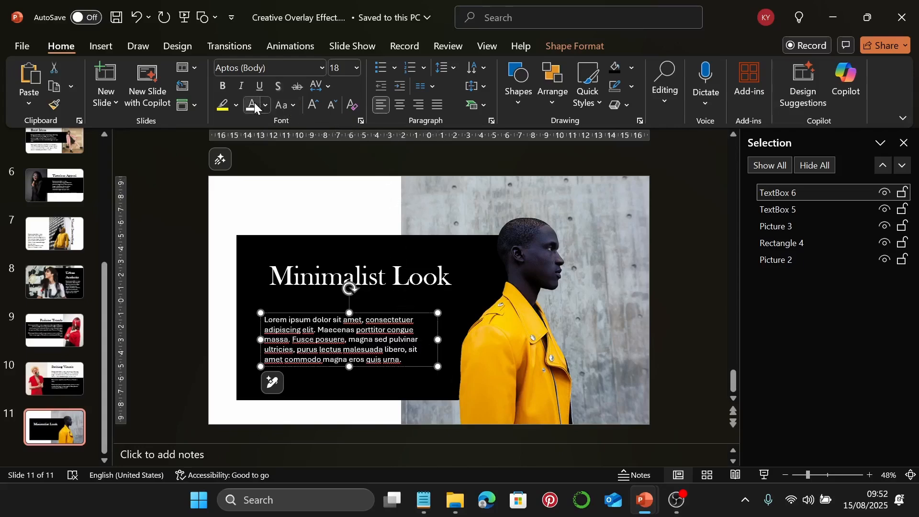
{"action": "left_click", "coordinate": [322, 70]}
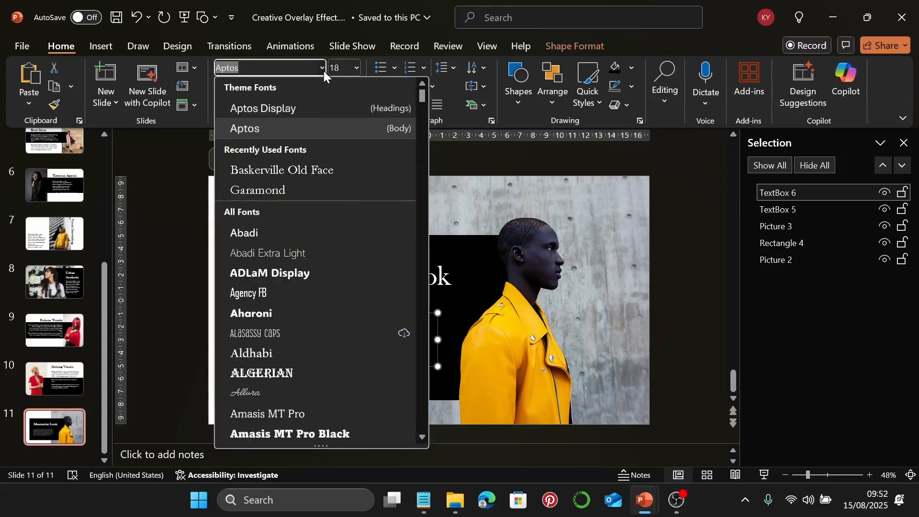
{"action": "left_click", "coordinate": [287, 190]}
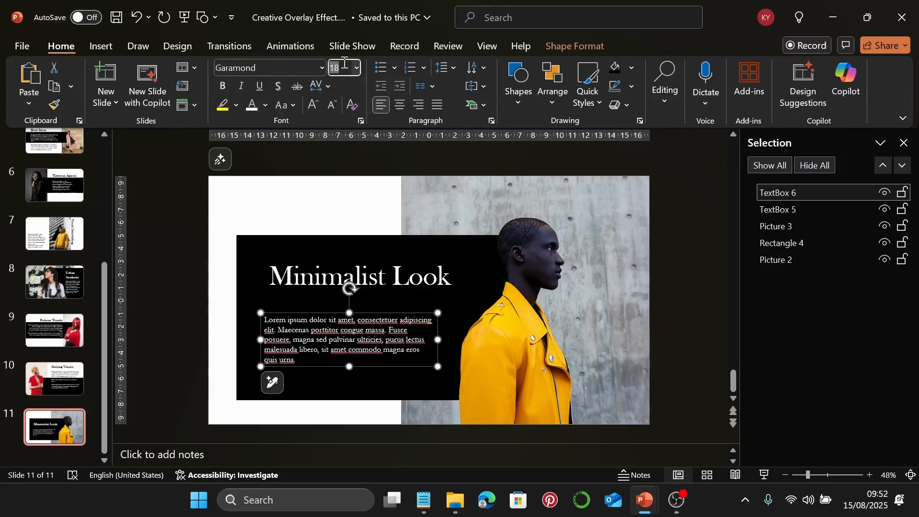
{"action": "key", "text": "Return"}
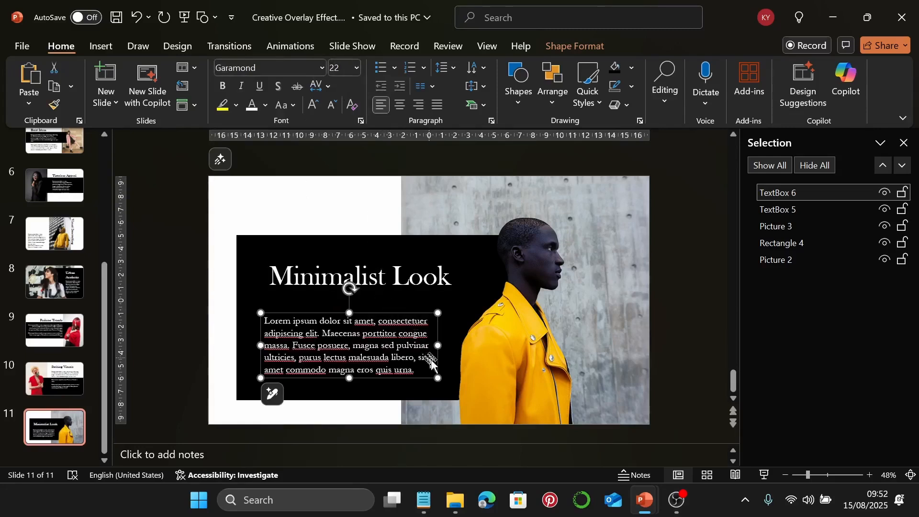
{"action": "left_click_drag", "start_coordinate": [438, 345], "coordinate": [433, 364]}
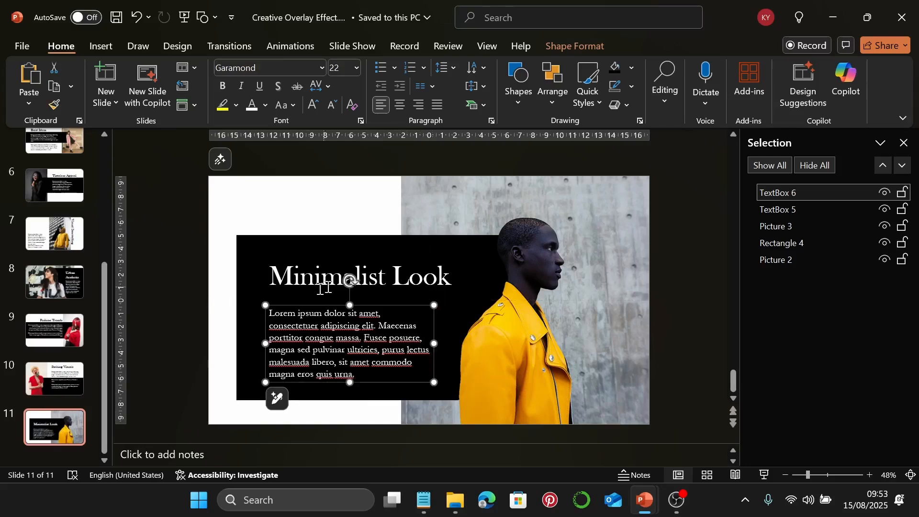
Group the title and body text, then Align Middle the group on the black rectangle
{"action": "left_click", "coordinate": [308, 281], "text": "shift"}
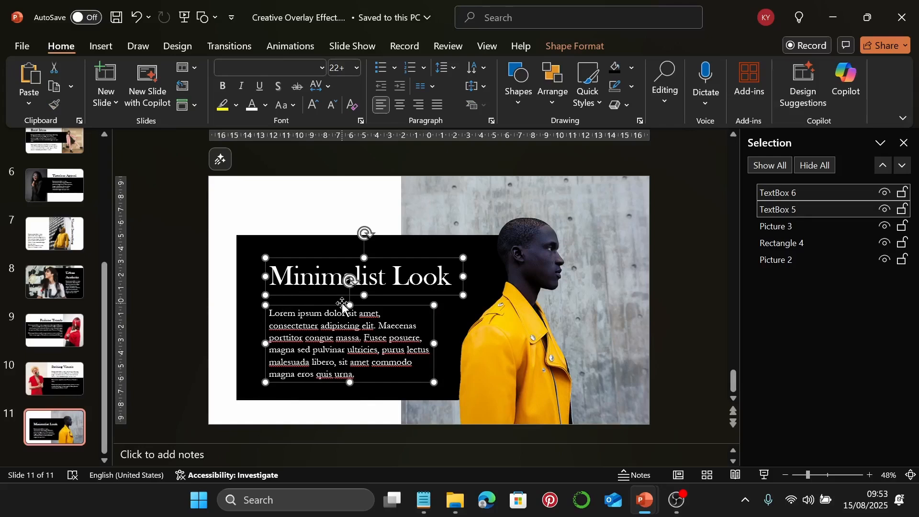
{"action": "key", "text": "ctrl+g"}
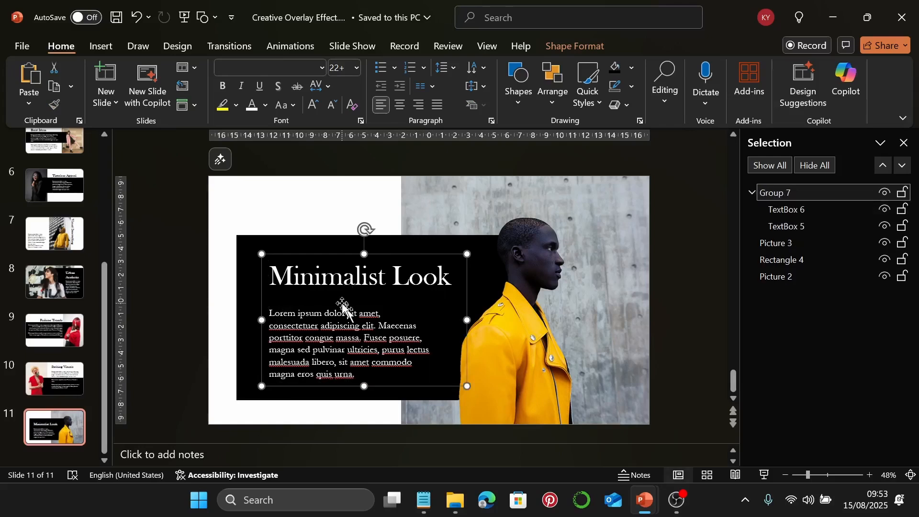
{"action": "left_click", "coordinate": [243, 303], "text": "shift"}
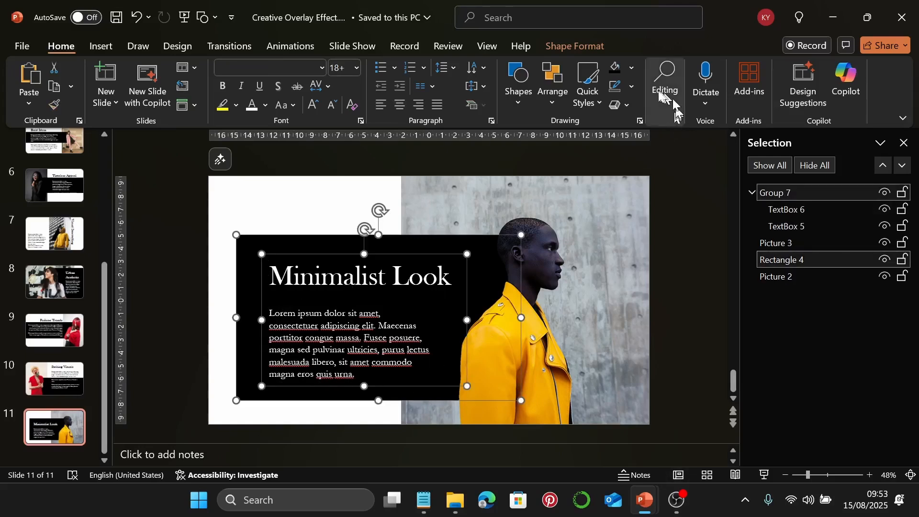
{"action": "left_click", "coordinate": [554, 82]}
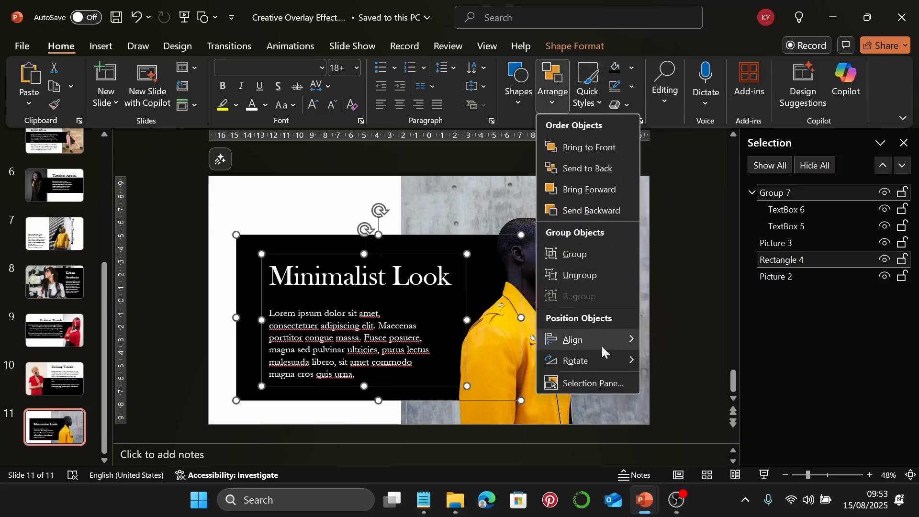
{"action": "mouse_move", "coordinate": [602, 341]}
{"action": "left_click", "coordinate": [680, 358]}
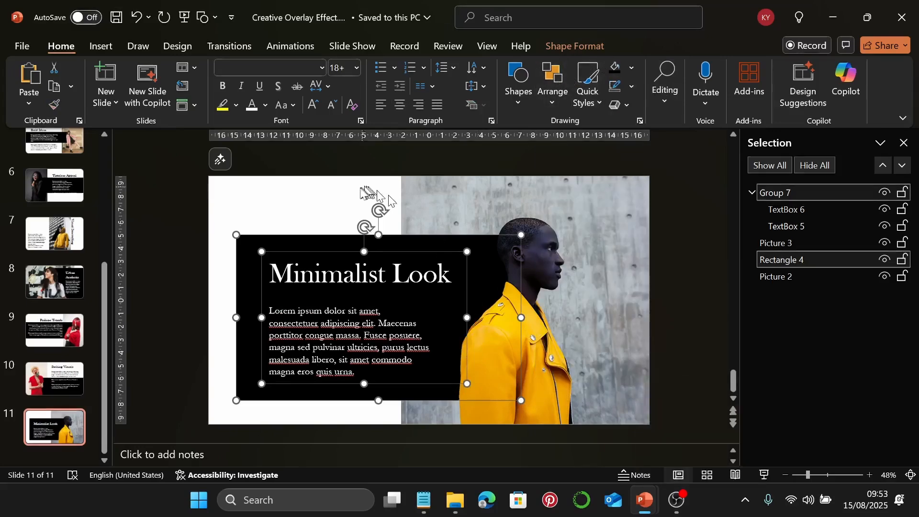
Preview slide 11 in full-screen Slide Show and return
{"action": "left_click", "coordinate": [346, 197]}
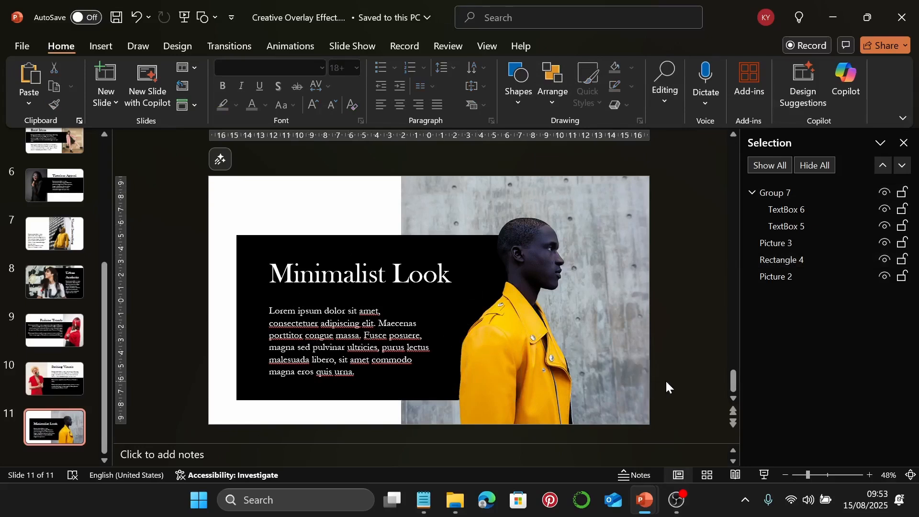
{"action": "left_click", "coordinate": [761, 474]}
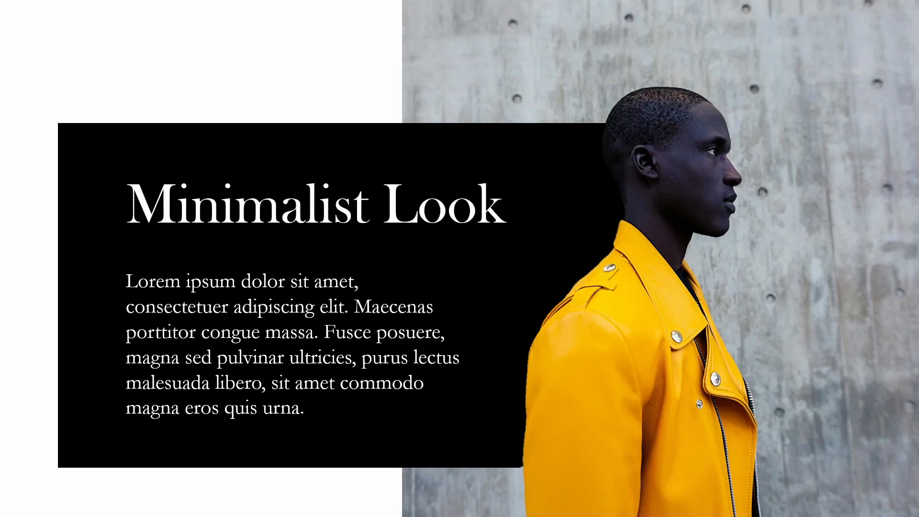
{"action": "key", "text": "Escape"}
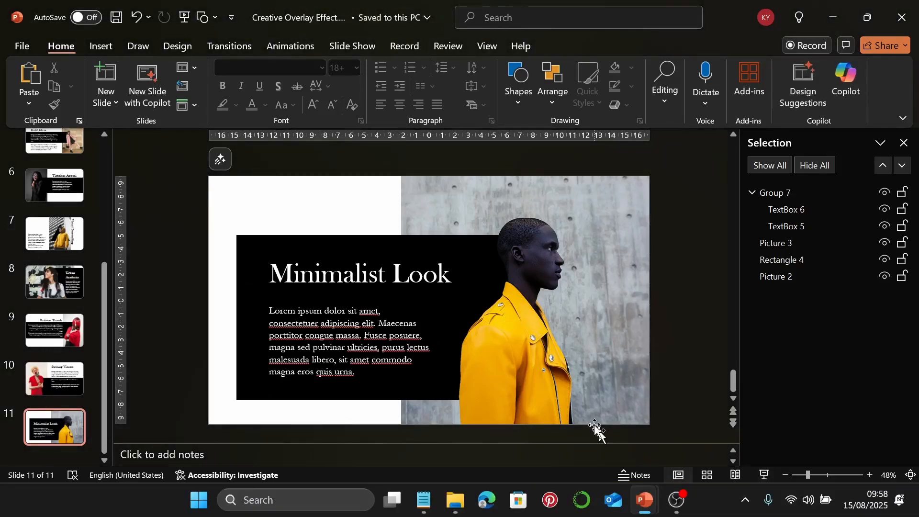
Add a new slide 12 with the woman-in-white photo placed at the right edge
{"action": "left_click", "coordinate": [116, 66]}
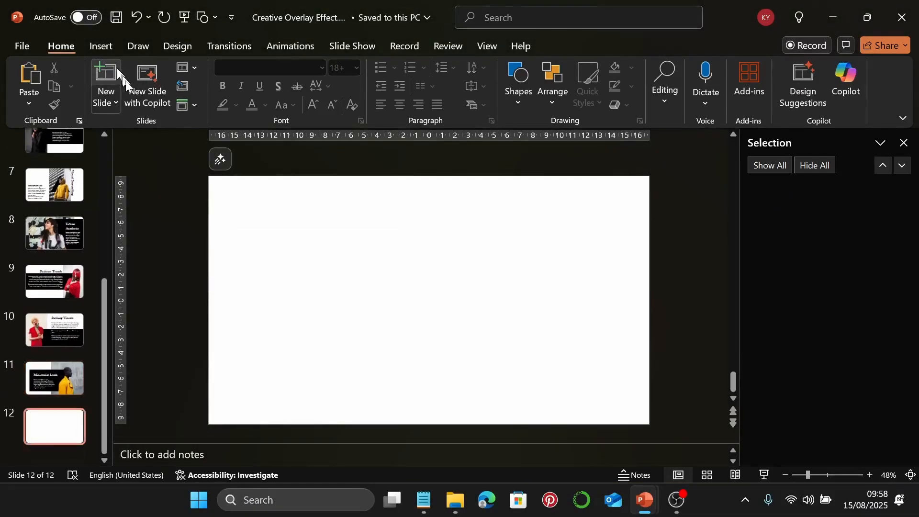
{"action": "left_click", "coordinate": [453, 499]}
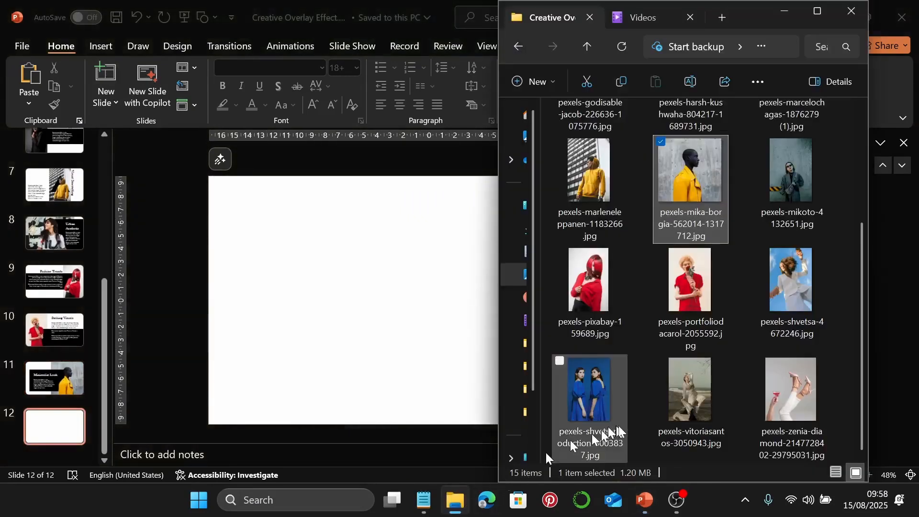
{"action": "left_click", "coordinate": [780, 292]}
{"action": "left_click_drag", "start_coordinate": [798, 301], "coordinate": [369, 308]}
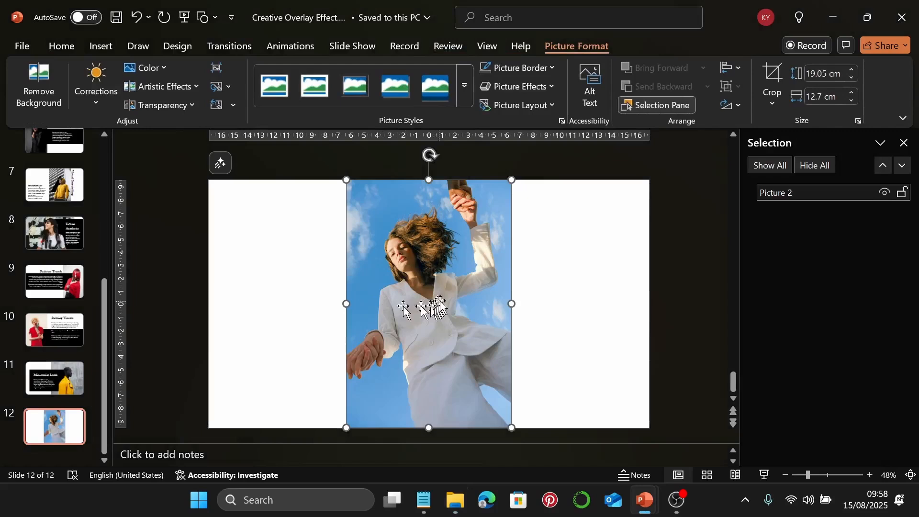
{"action": "left_click_drag", "start_coordinate": [479, 308], "coordinate": [560, 313]}
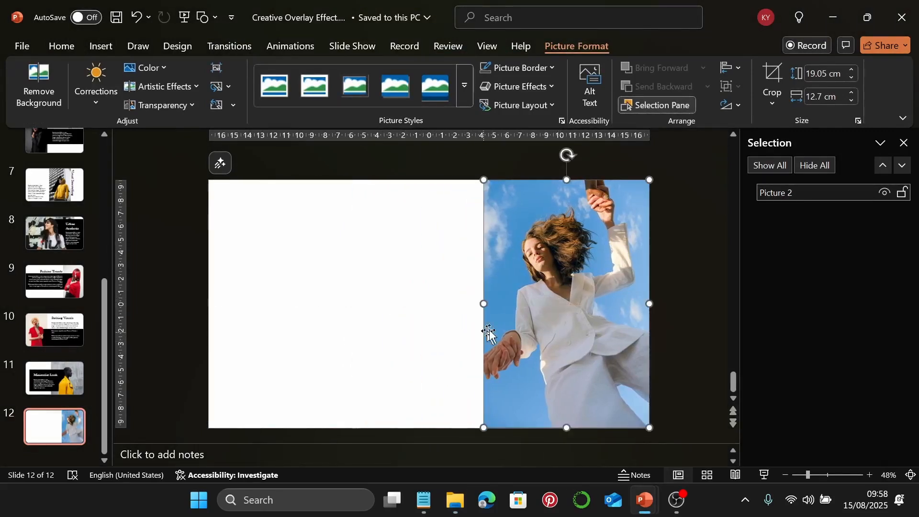
Duplicate the photo exactly over itself and try Remove Background, then abandon it
{"action": "key", "text": "ctrl+d"}
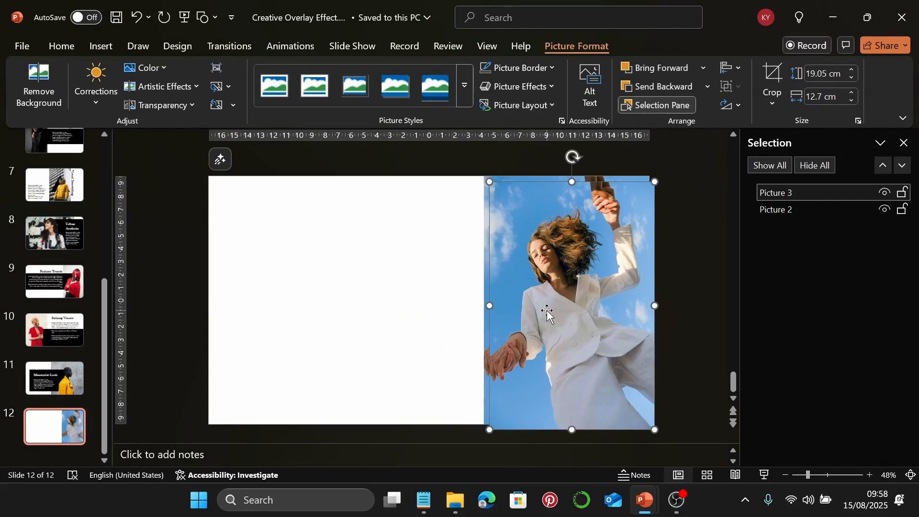
{"action": "left_click_drag", "start_coordinate": [555, 292], "coordinate": [552, 290]}
{"action": "left_click", "coordinate": [42, 79]}
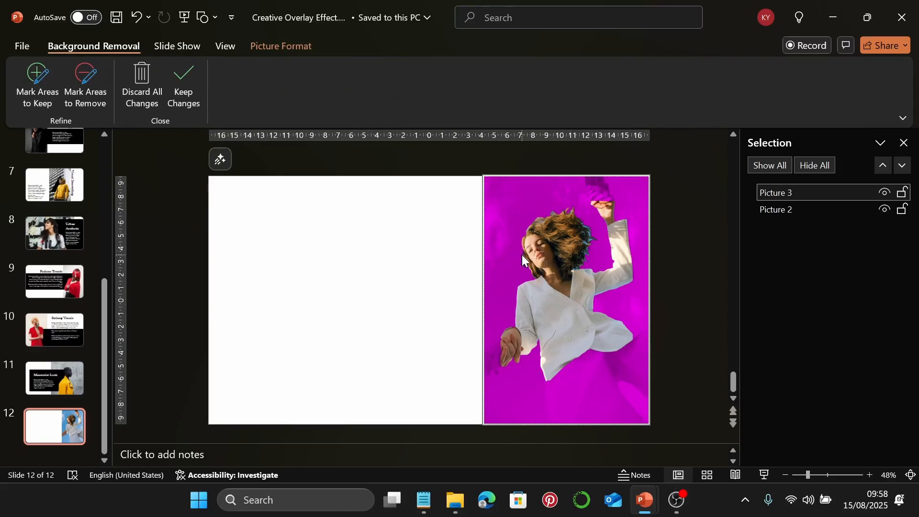
{"action": "left_click", "coordinate": [434, 329]}
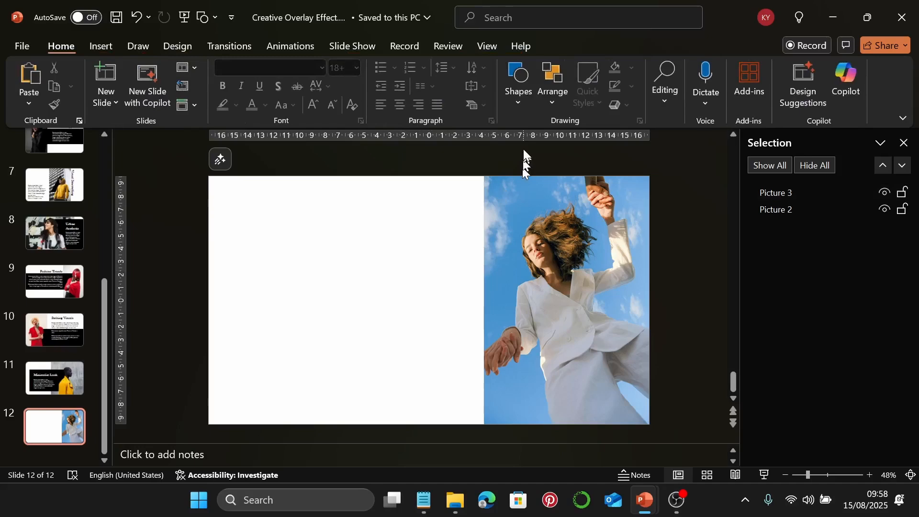
Draw a black-filled rectangle at the slide's upper left
{"action": "left_click", "coordinate": [516, 101]}
{"action": "left_click", "coordinate": [558, 136]}
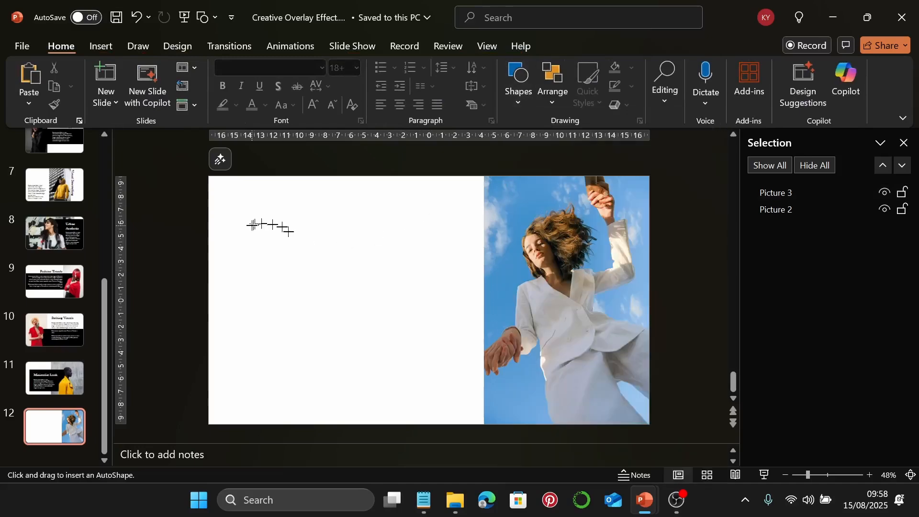
{"action": "left_click_drag", "start_coordinate": [251, 225], "coordinate": [471, 307]}
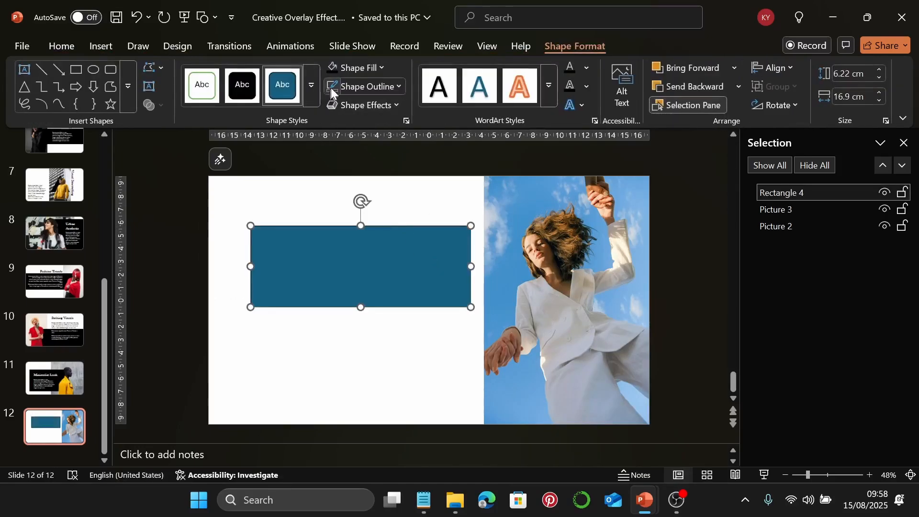
{"action": "left_click", "coordinate": [332, 69]}
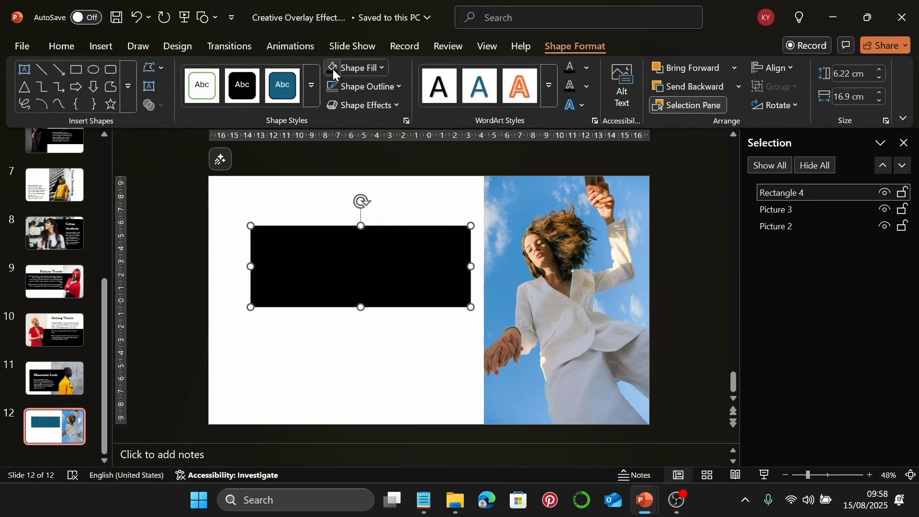
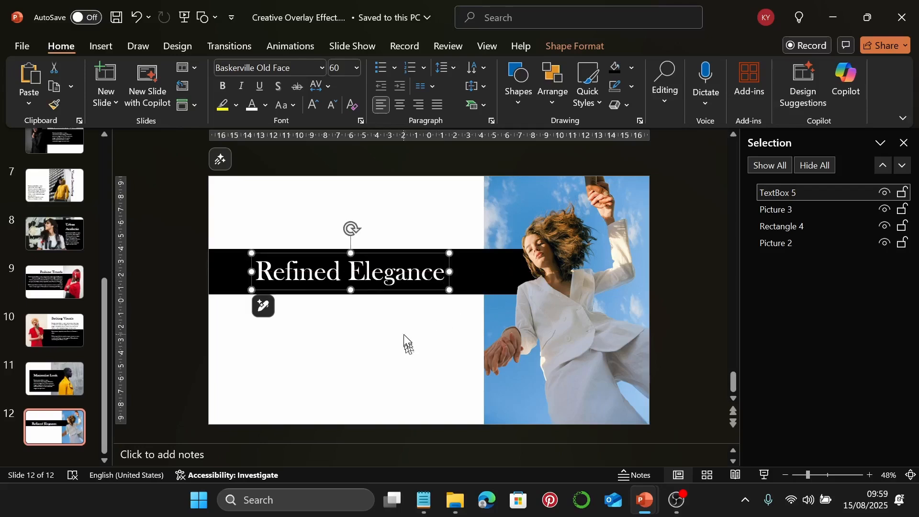
Paste the Refined Elegance body paragraph from Notepad into a new text box below the title band
{"action": "left_click", "coordinate": [110, 48]}
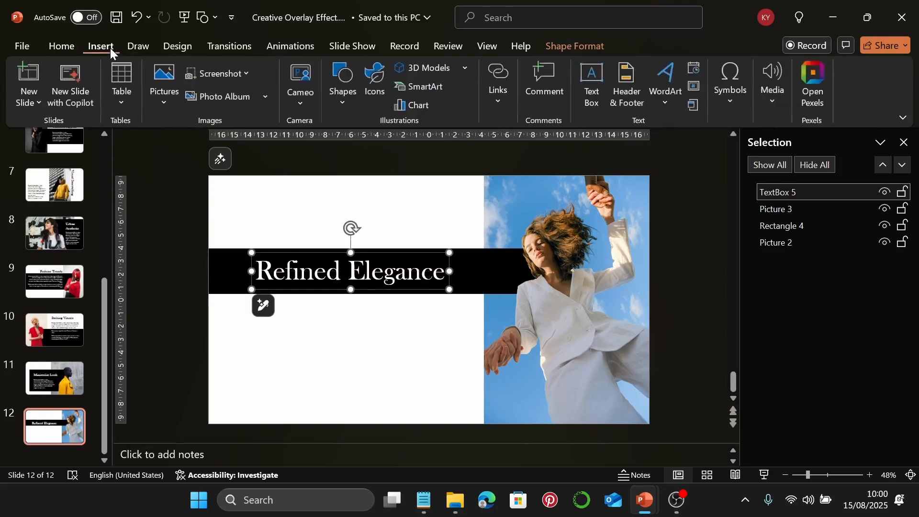
{"action": "left_click", "coordinate": [592, 84]}
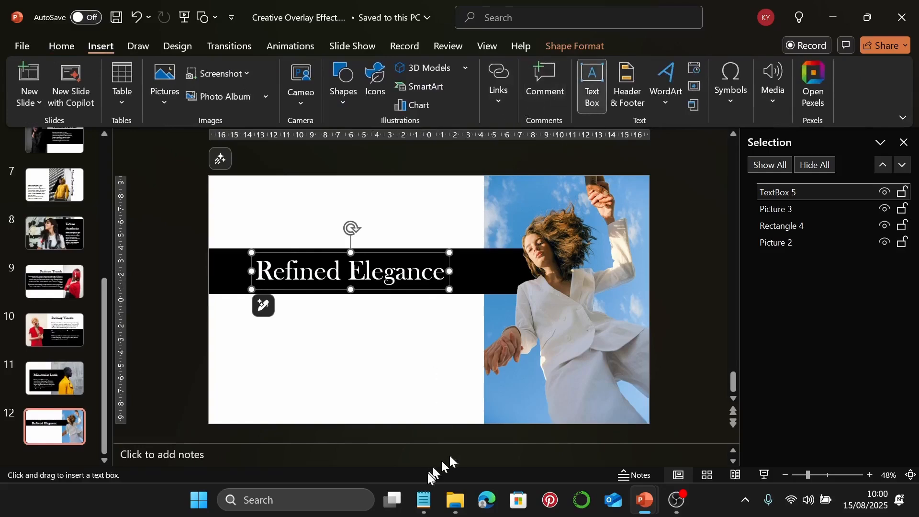
{"action": "left_click", "coordinate": [424, 500]}
{"action": "left_click", "coordinate": [715, 297]}
{"action": "left_click_drag", "start_coordinate": [716, 297], "coordinate": [545, 258]}
{"action": "key", "text": "ctrl+c"}
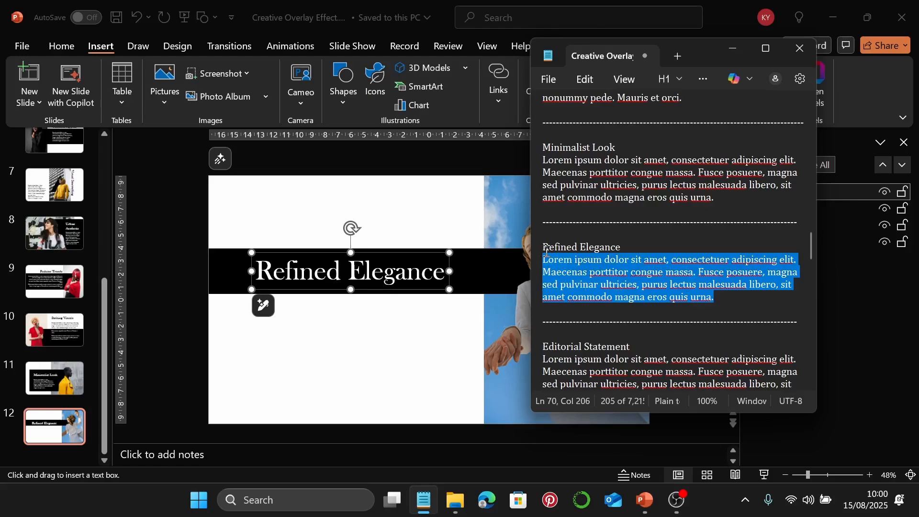
{"action": "left_click", "coordinate": [732, 48]}
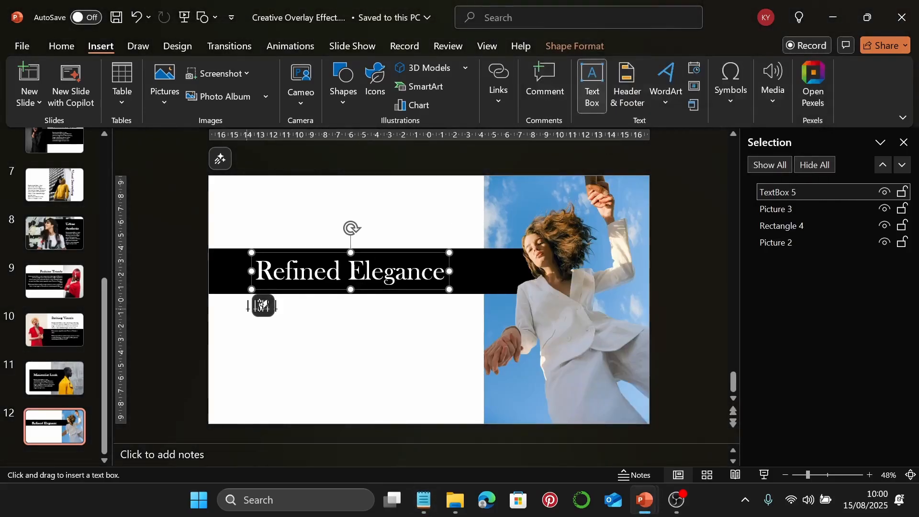
{"action": "left_click_drag", "start_coordinate": [247, 305], "coordinate": [437, 383]}
{"action": "key", "text": "ctrl+v"}
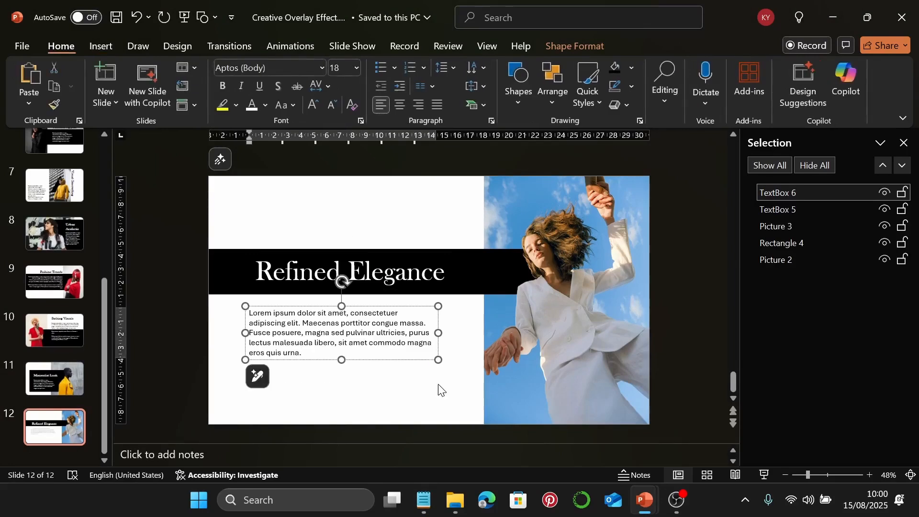
Set the paragraph to Garamond 22 pt, narrow it into a column, and preview slide 12
{"action": "left_click", "coordinate": [438, 359]}
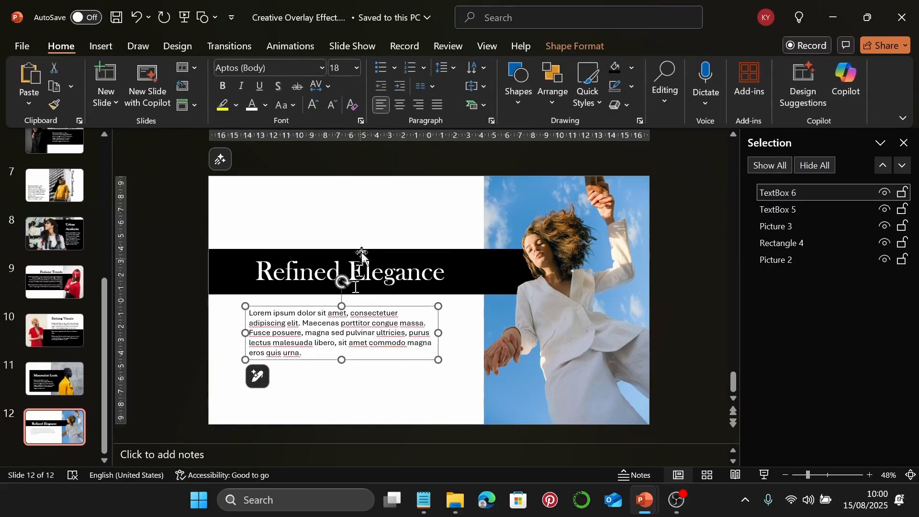
{"action": "left_click", "coordinate": [320, 65]}
{"action": "left_click", "coordinate": [280, 188]}
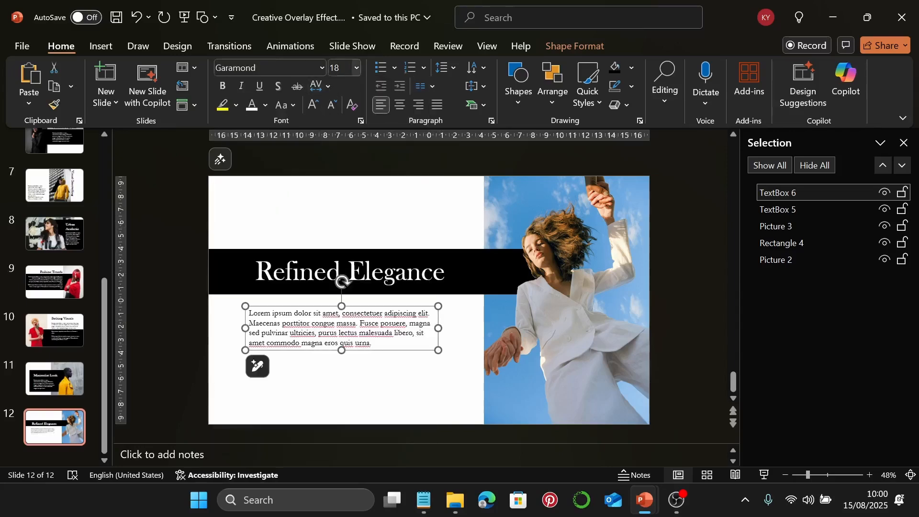
{"action": "left_click", "coordinate": [336, 67]}
{"action": "type", "text": "22"}
{"action": "key", "text": "Return"}
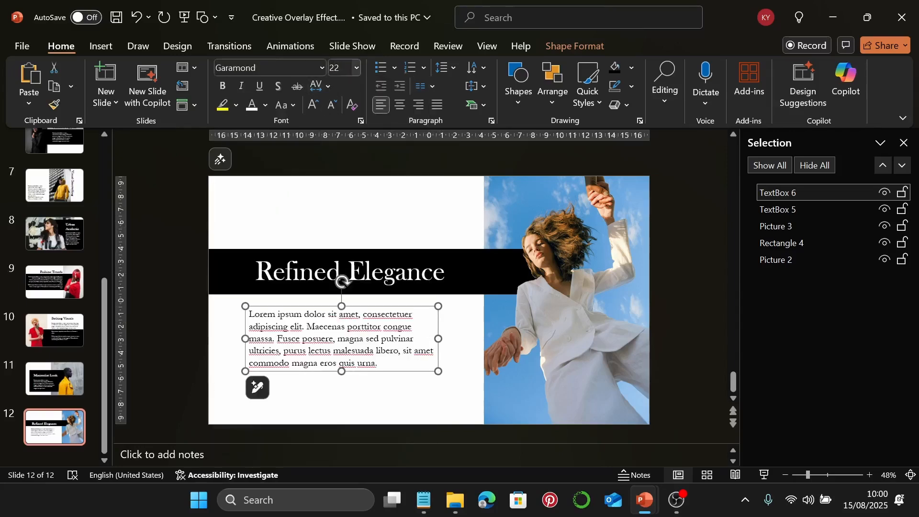
{"action": "left_click_drag", "start_coordinate": [439, 338], "coordinate": [422, 358]}
{"action": "left_click", "coordinate": [440, 354]}
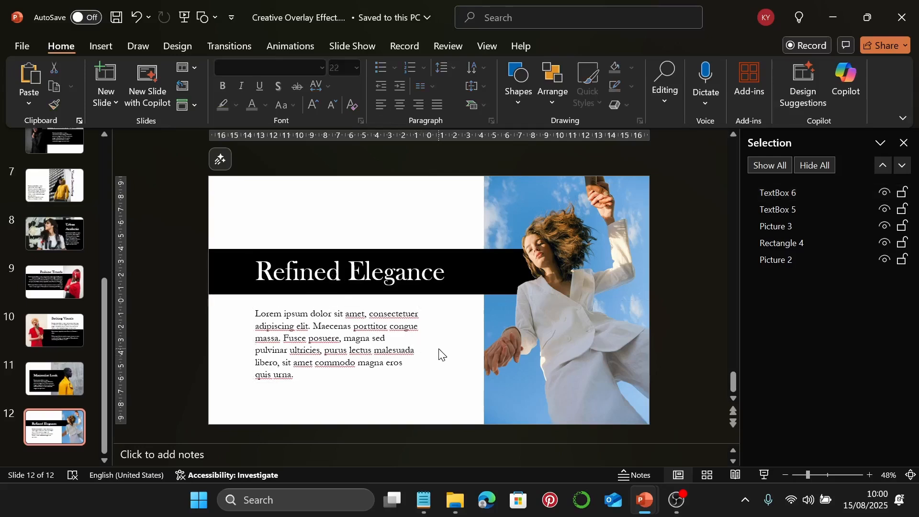
{"action": "left_click", "coordinate": [762, 474]}
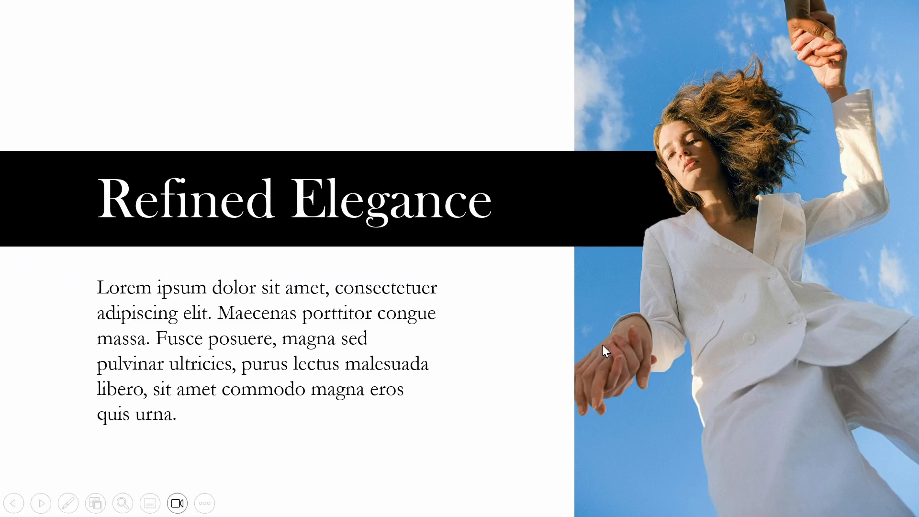
{"action": "key", "text": "Escape"}
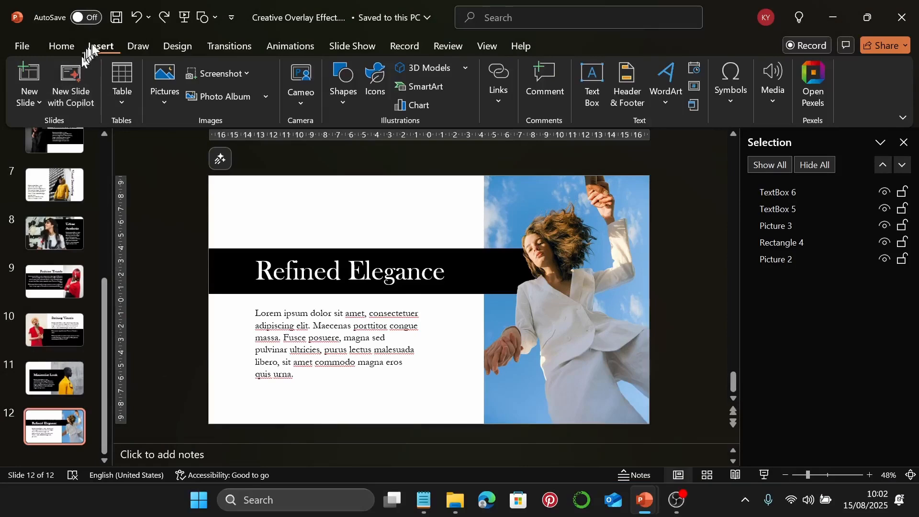
Add slide 13 with the pexels-vitoriasantos photo at its left edge and an exact duplicate on top
{"action": "left_click", "coordinate": [68, 51]}
{"action": "left_click", "coordinate": [111, 68]}
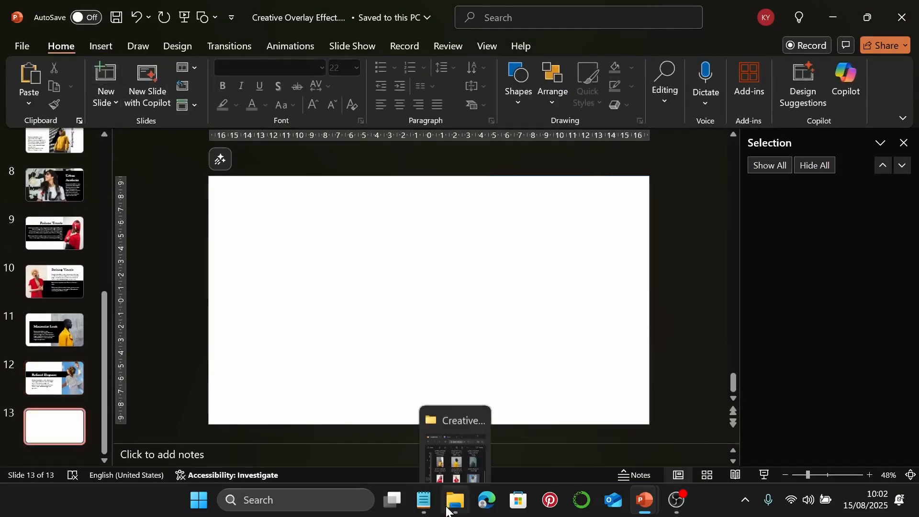
{"action": "left_click", "coordinate": [464, 457]}
{"action": "left_click_drag", "start_coordinate": [700, 405], "coordinate": [340, 319]}
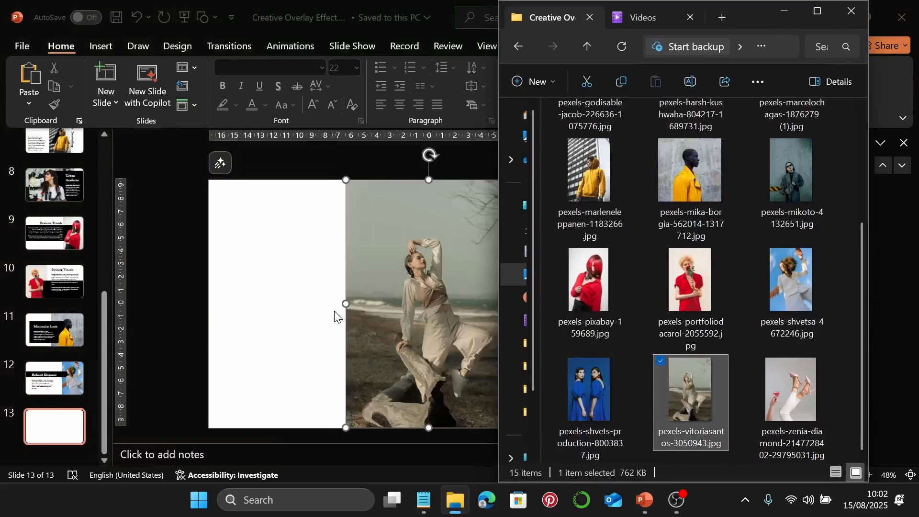
{"action": "left_click_drag", "start_coordinate": [447, 327], "coordinate": [314, 328]}
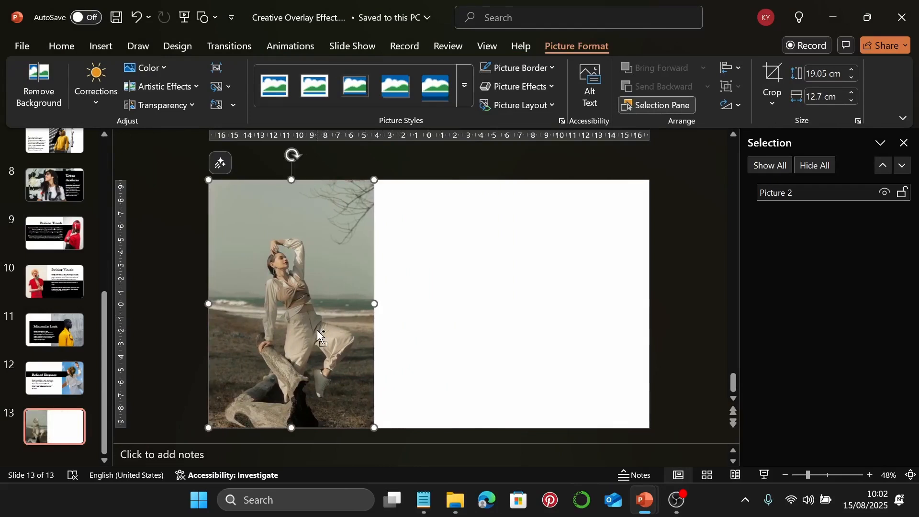
{"action": "key", "text": "ctrl+d"}
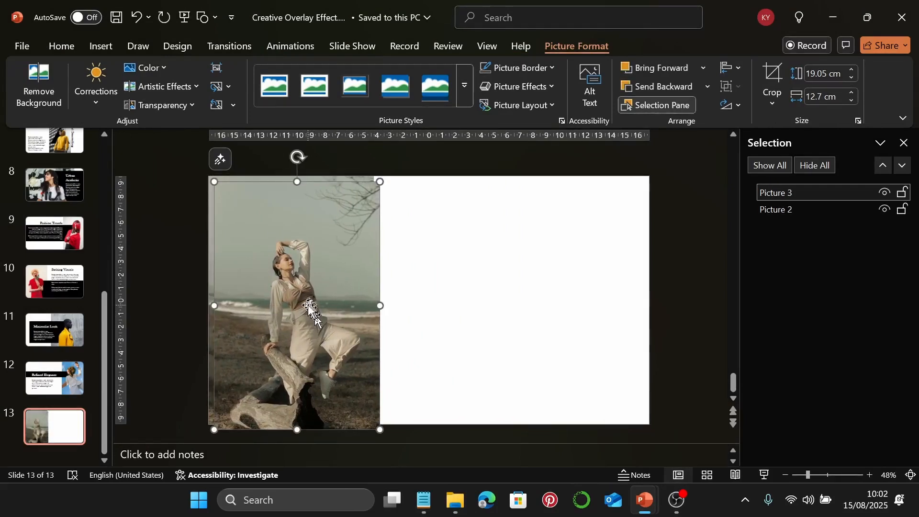
{"action": "left_click_drag", "start_coordinate": [310, 307], "coordinate": [296, 294]}
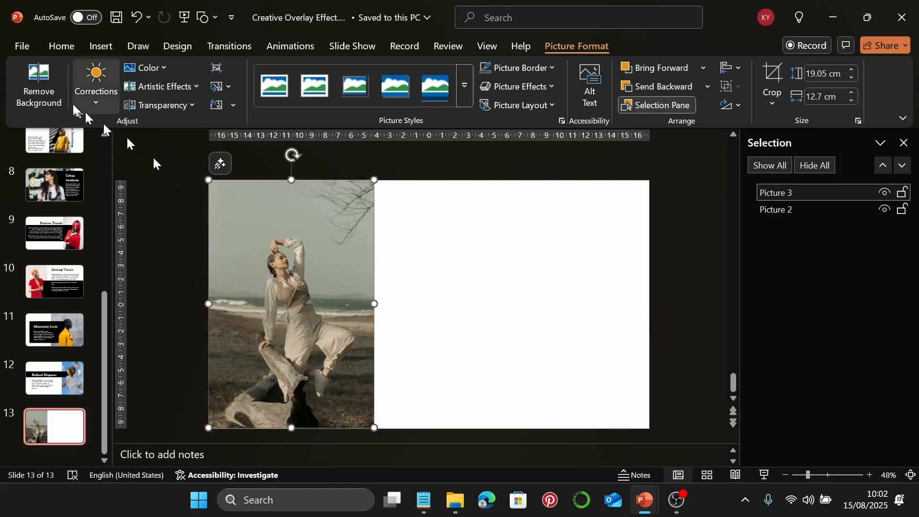
Remove the top copy's background, removing leftover area by the waist and keeping the waist and knee
{"action": "left_click", "coordinate": [59, 92]}
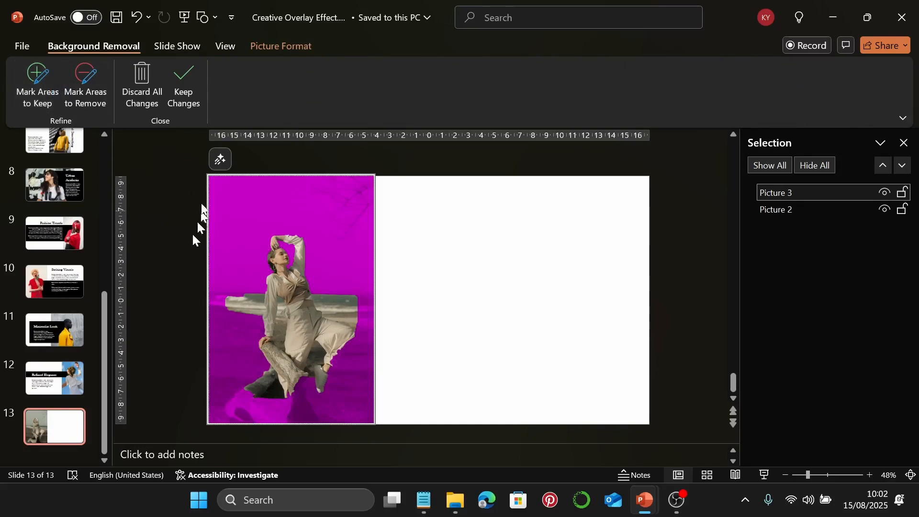
{"action": "left_click", "coordinate": [82, 93]}
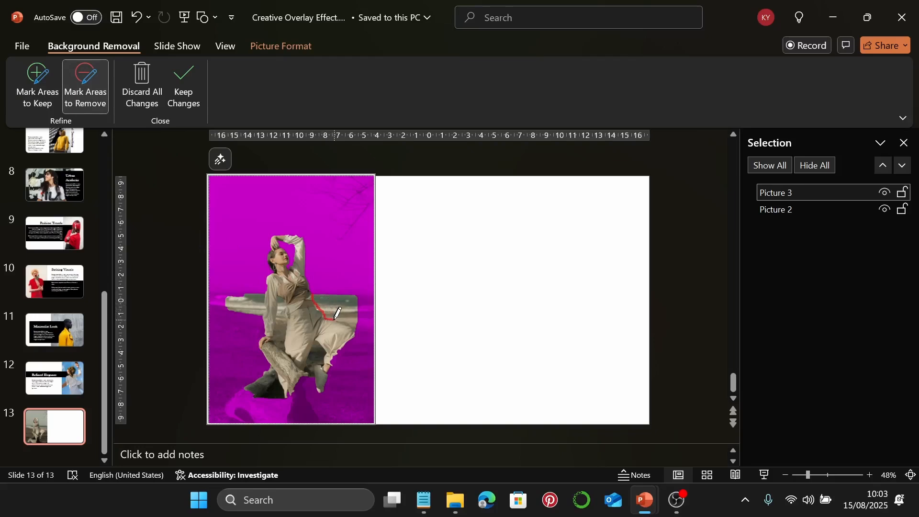
{"action": "mouse_move", "coordinate": [340, 318]}
{"action": "left_mouse_down"}
{"action": "mouse_move", "coordinate": [356, 329]}
{"action": "mouse_move", "coordinate": [362, 291]}
{"action": "mouse_move", "coordinate": [321, 290]}
{"action": "left_mouse_up"}
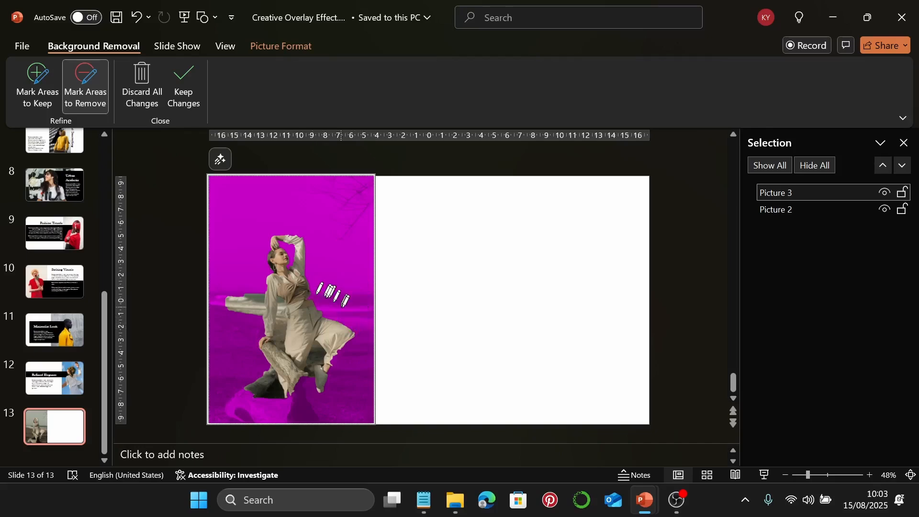
{"action": "left_click", "coordinate": [37, 91]}
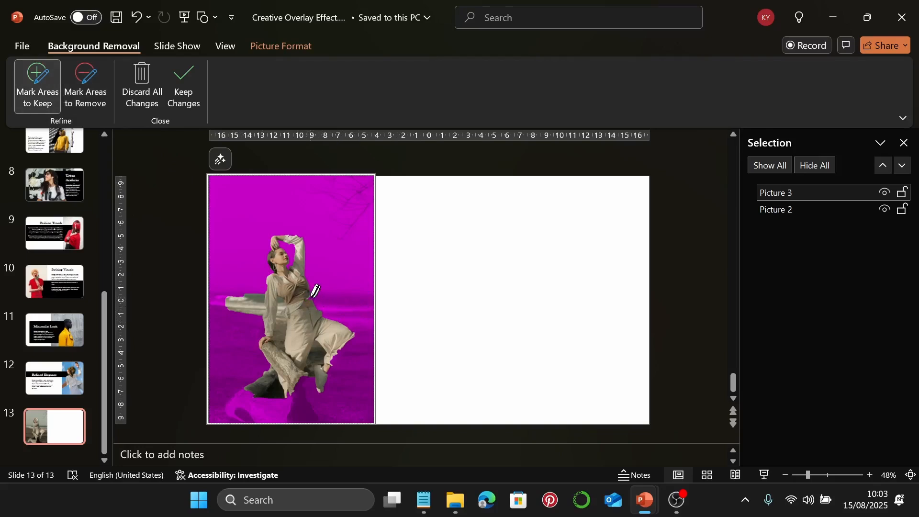
{"action": "left_click_drag", "start_coordinate": [309, 297], "coordinate": [309, 299]}
{"action": "left_click_drag", "start_coordinate": [333, 360], "coordinate": [336, 350]}
{"action": "key", "text": "Escape"}
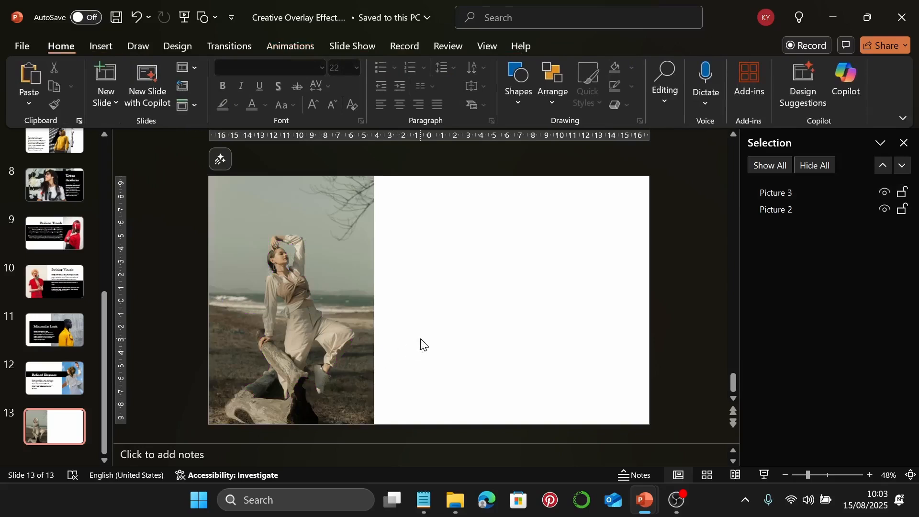
Draw a black-filled rectangle band overlapping the photo's edge
{"action": "left_click", "coordinate": [518, 99]}
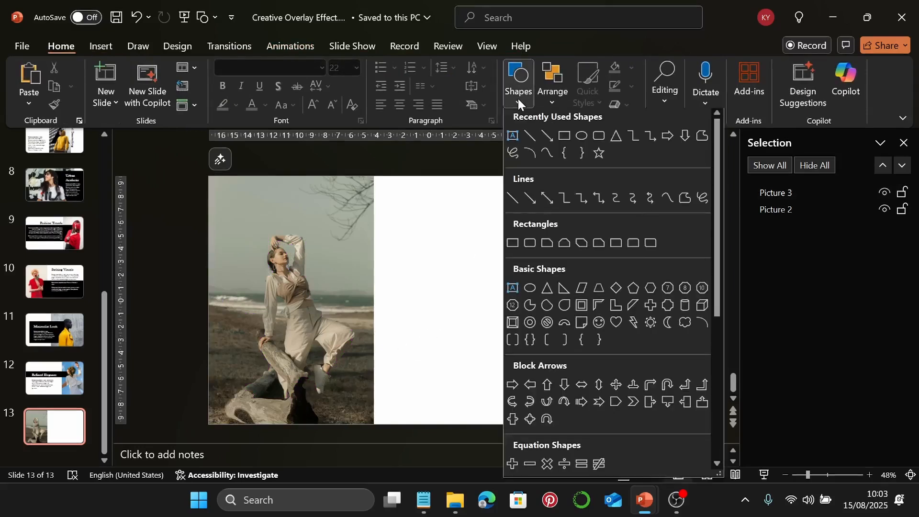
{"action": "left_click", "coordinate": [562, 138]}
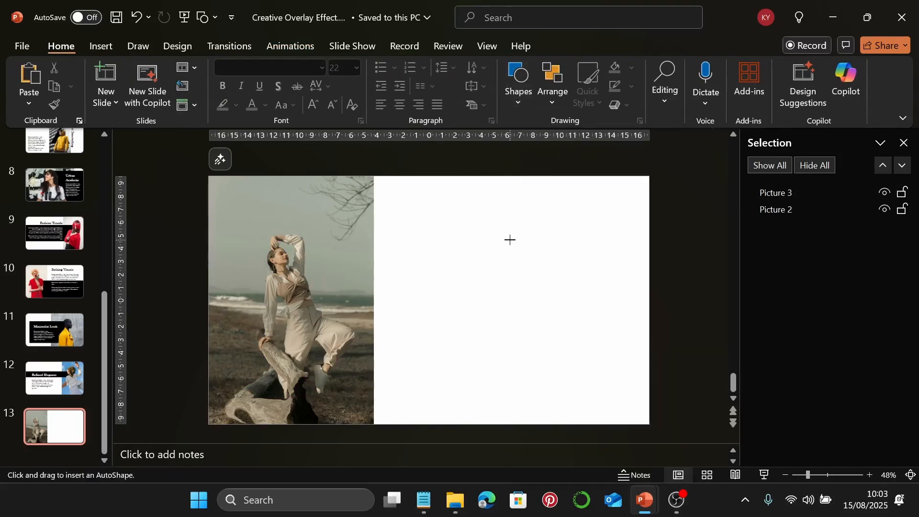
{"action": "left_click_drag", "start_coordinate": [290, 256], "coordinate": [577, 327]}
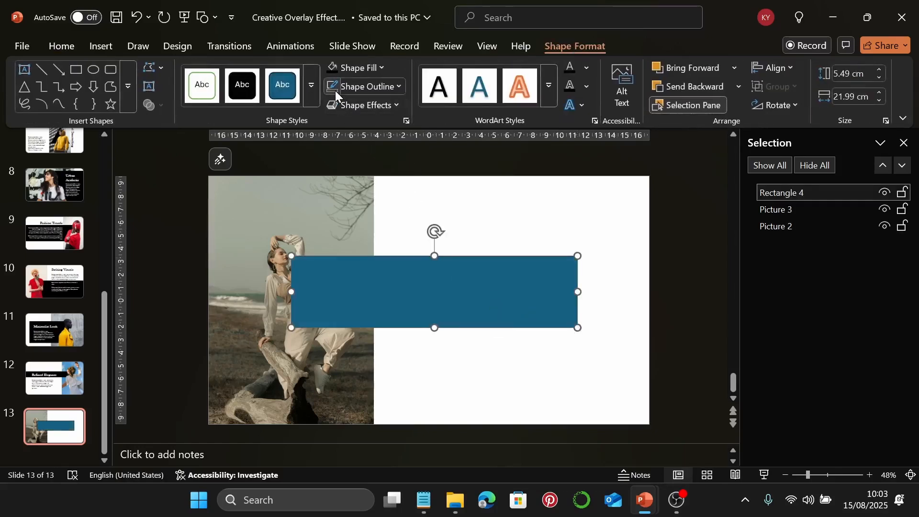
{"action": "left_click", "coordinate": [332, 65]}
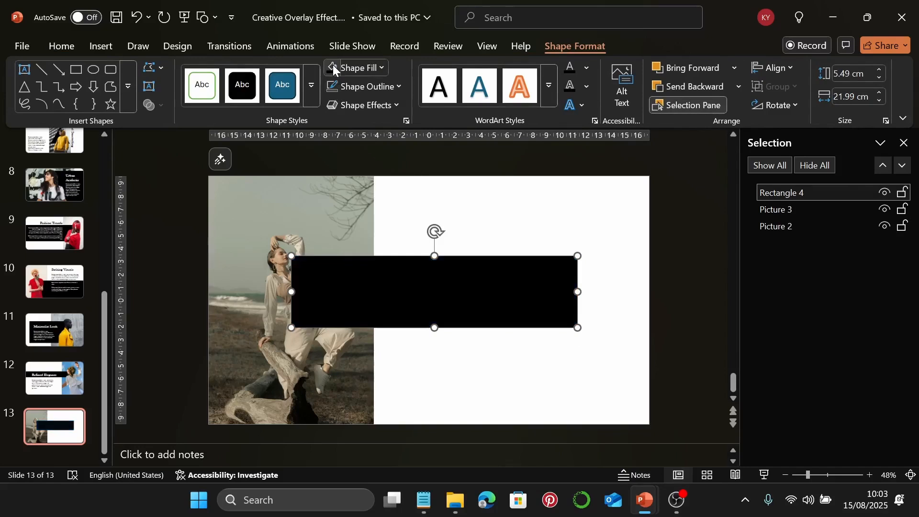
Size the band to 6.9 × 27 cm, align it to the right edge, and layer it behind the photo
{"action": "left_click", "coordinate": [844, 76]}
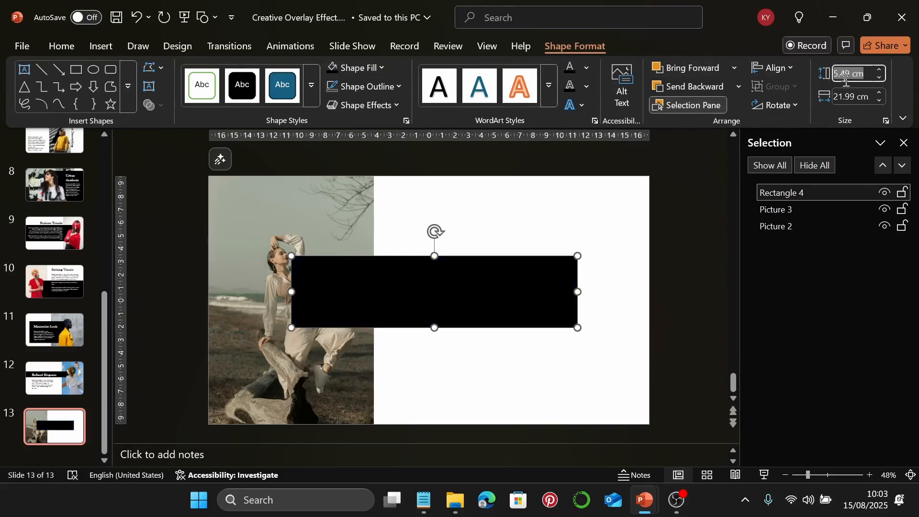
{"action": "type", "text": "6.9"}
{"action": "key", "text": "Return"}
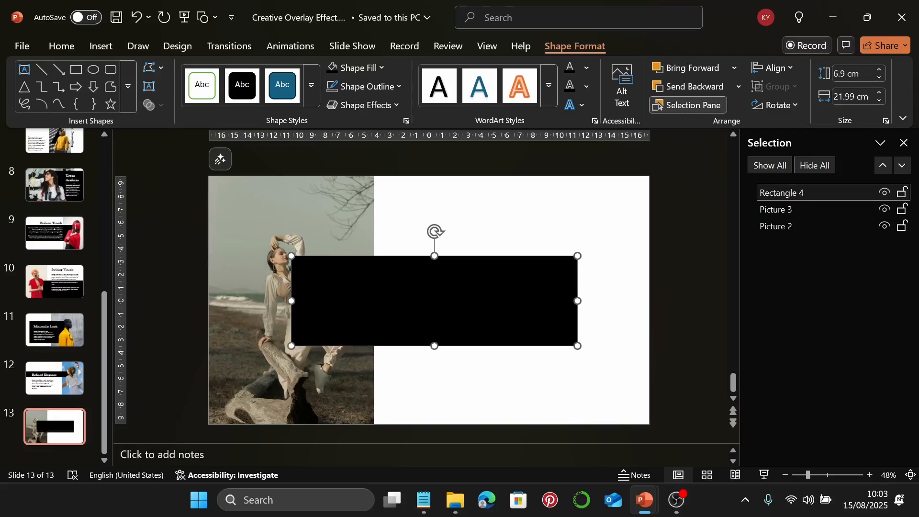
{"action": "left_click", "coordinate": [845, 96]}
{"action": "type", "text": "27"}
{"action": "key", "text": "Return"}
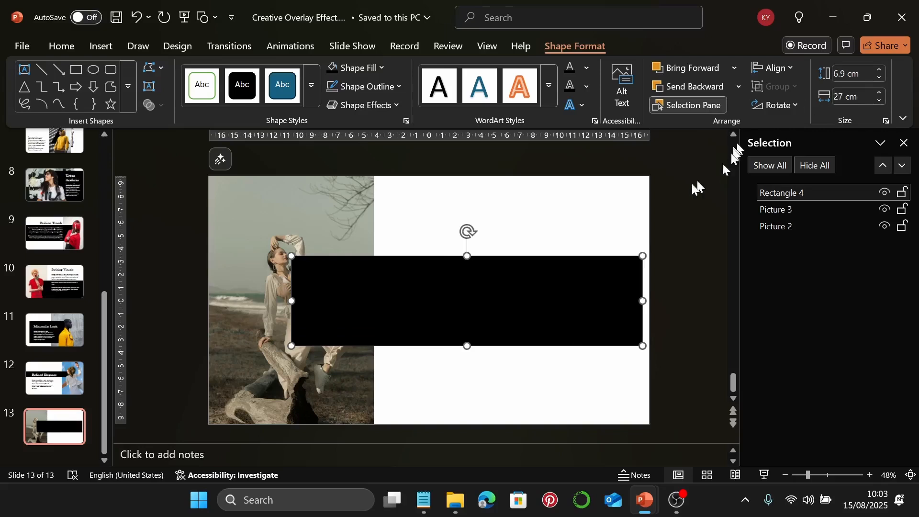
{"action": "left_click_drag", "start_coordinate": [512, 289], "coordinate": [522, 282]}
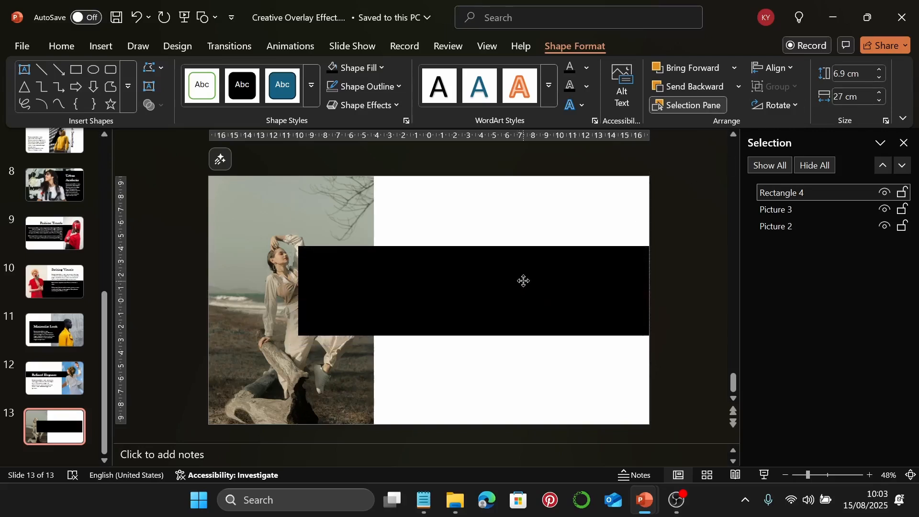
{"action": "left_click_drag", "start_coordinate": [522, 280], "coordinate": [522, 282]}
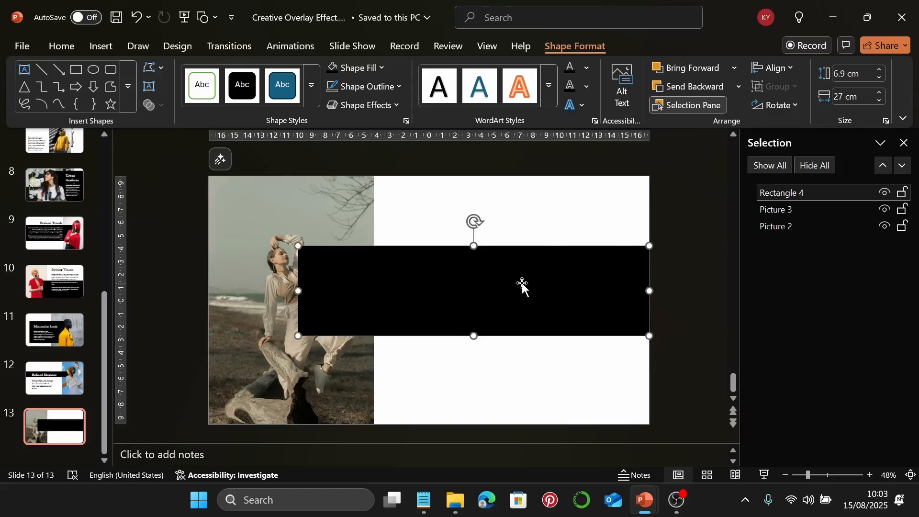
{"action": "left_click_drag", "start_coordinate": [805, 194], "coordinate": [804, 211]}
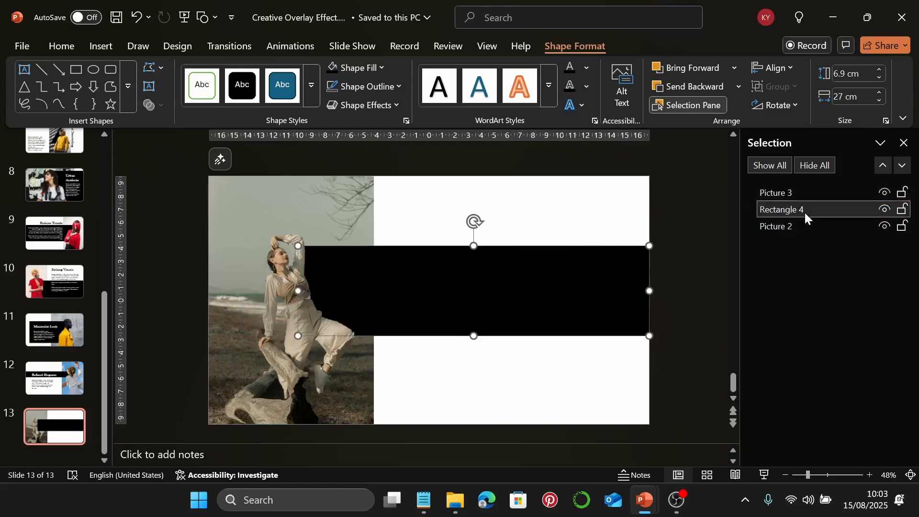
{"action": "left_click", "coordinate": [593, 226]}
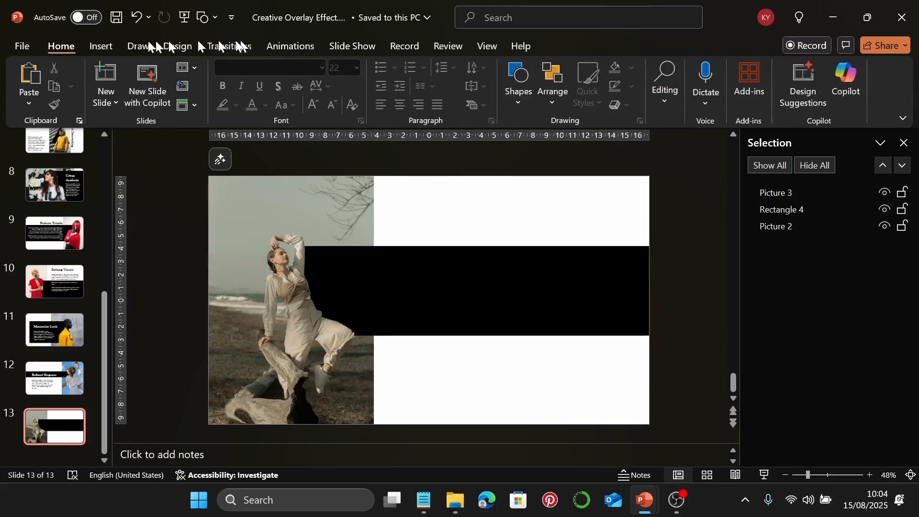
Paste the Editorial Statement heading from Notepad into a new text box above the black band
{"action": "left_click", "coordinate": [101, 46]}
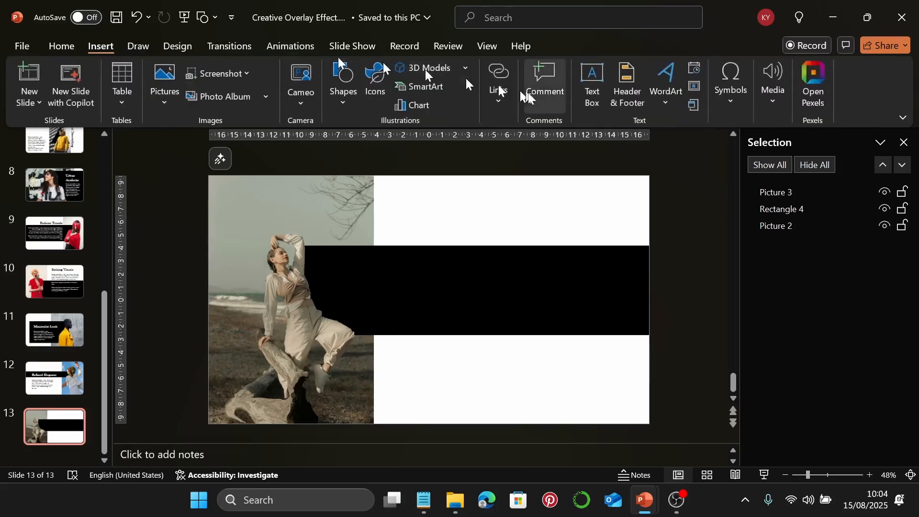
{"action": "left_click", "coordinate": [592, 86]}
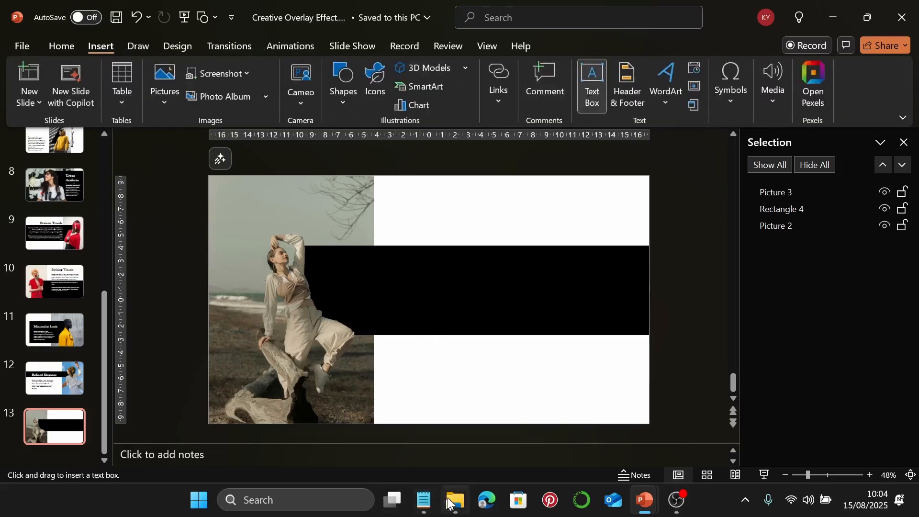
{"action": "left_click", "coordinate": [423, 500]}
{"action": "scroll", "coordinate": [638, 229], "scroll_direction": "down", "scroll_amount": 3}
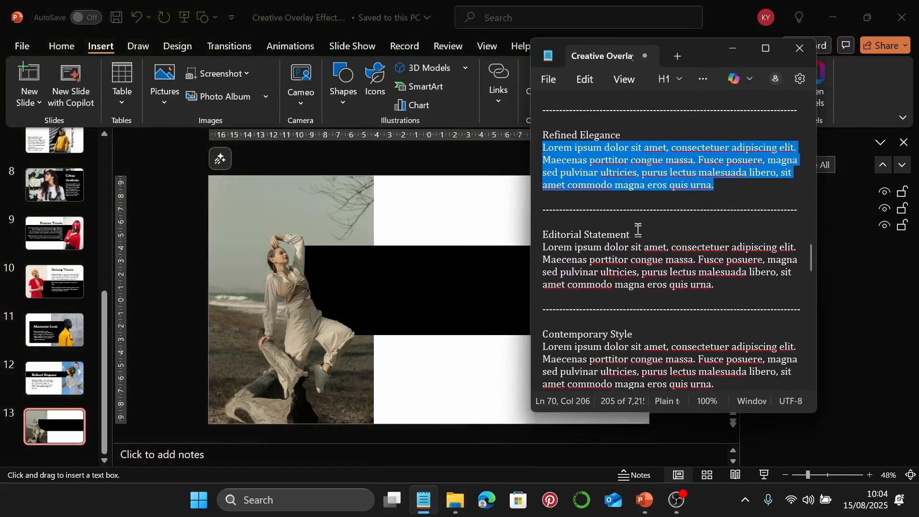
{"action": "left_click_drag", "start_coordinate": [638, 229], "coordinate": [542, 233]}
{"action": "key", "text": "ctrl+c"}
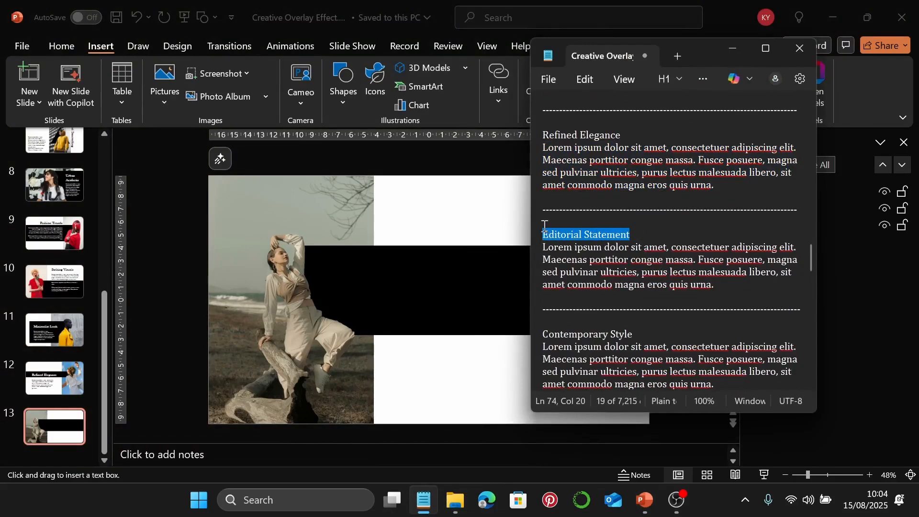
{"action": "left_click", "coordinate": [732, 50]}
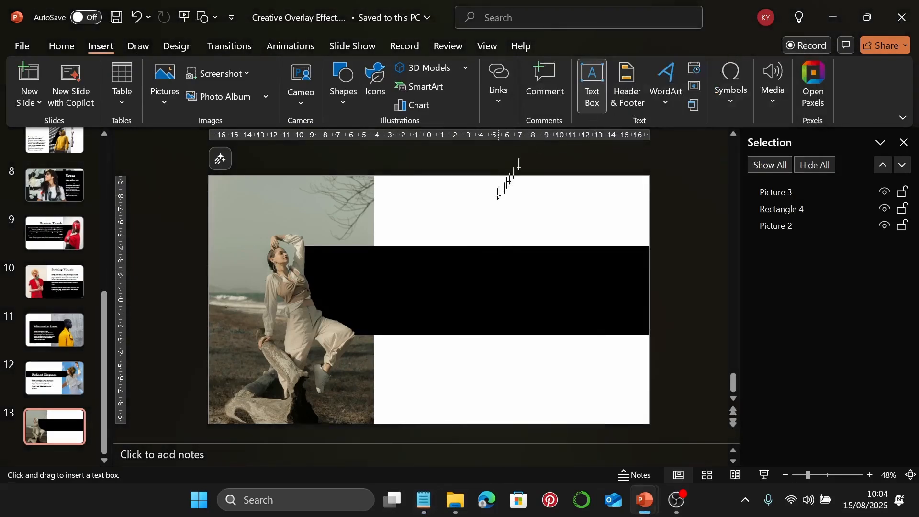
{"action": "left_click_drag", "start_coordinate": [407, 207], "coordinate": [586, 234]}
{"action": "key", "text": "ctrl+v"}
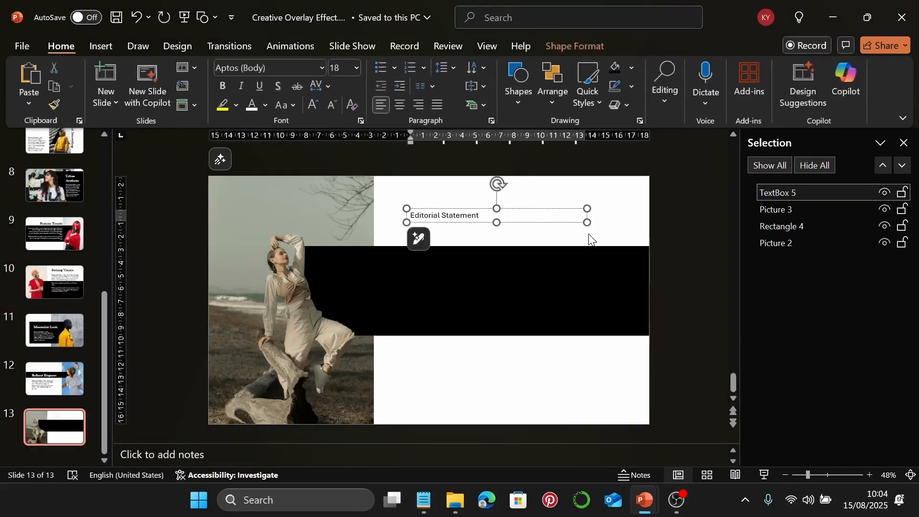
Format the heading in Baskerville Old Face 60 pt and widen its box to one line
{"action": "left_click", "coordinate": [585, 215]}
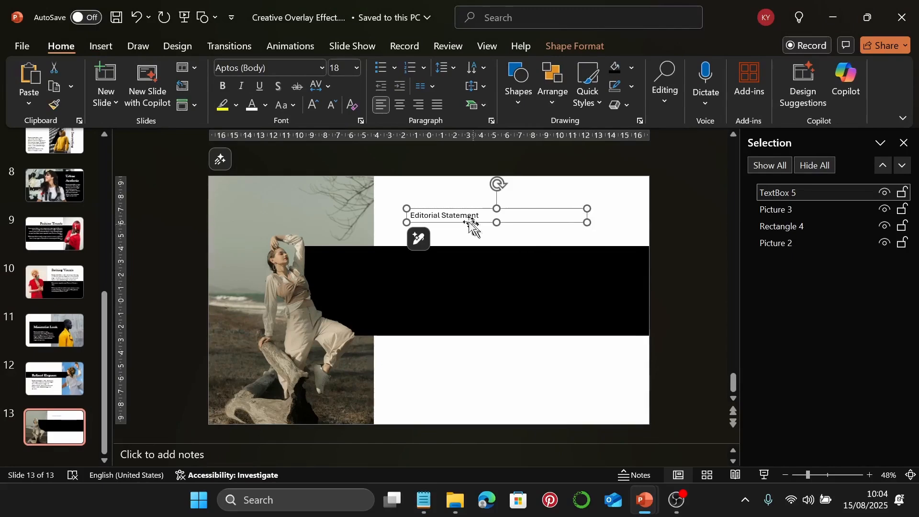
{"action": "left_click", "coordinate": [320, 67]}
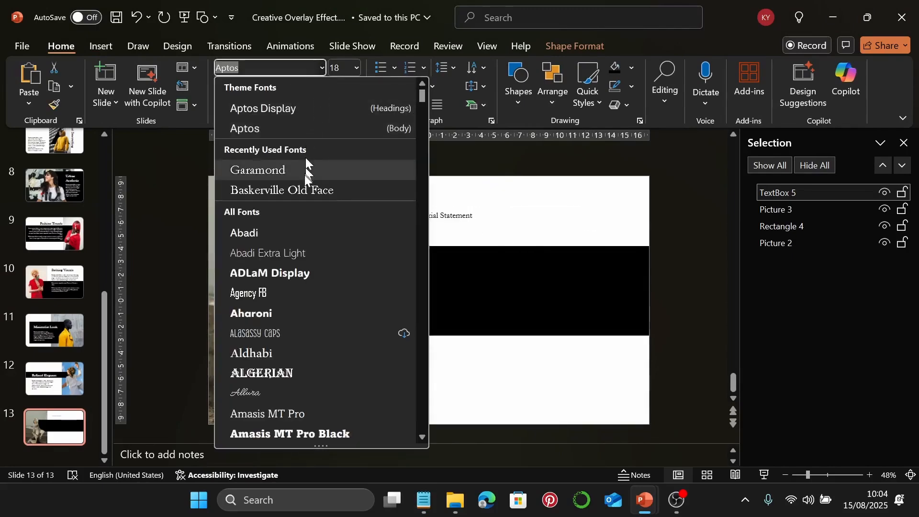
{"action": "left_click", "coordinate": [303, 189]}
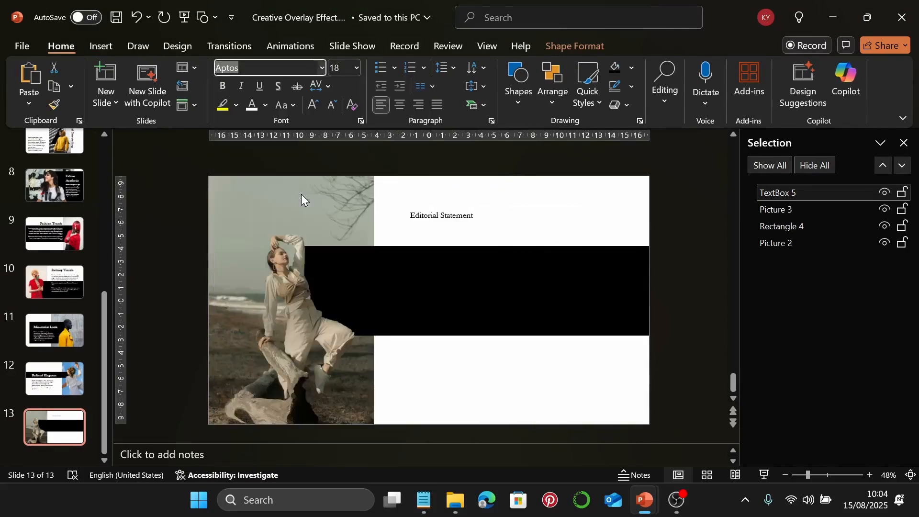
{"action": "left_click", "coordinate": [340, 68]}
{"action": "type", "text": "60"}
{"action": "key", "text": "Return"}
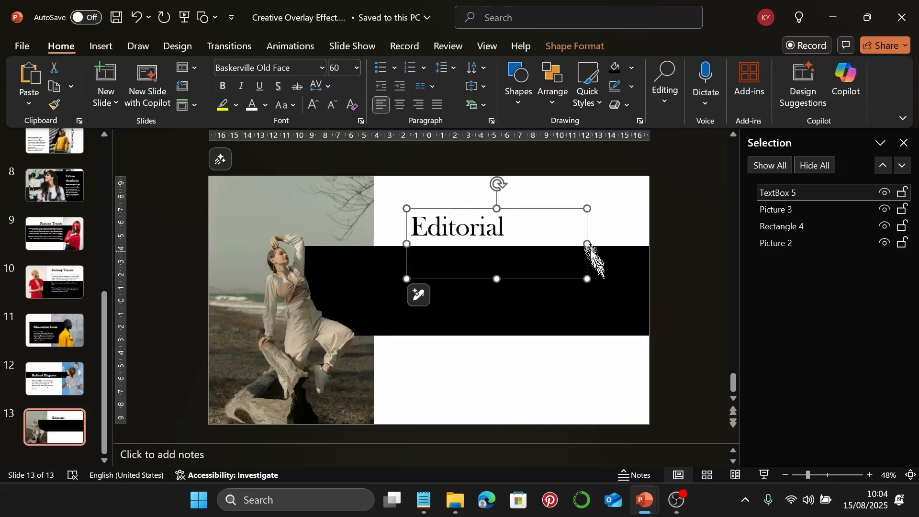
{"action": "left_click_drag", "start_coordinate": [587, 243], "coordinate": [621, 234]}
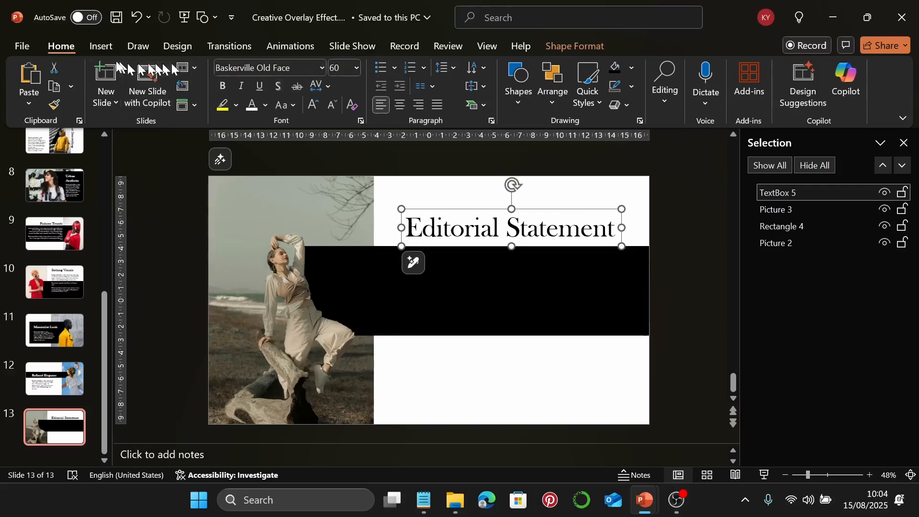
Paste the Editorial Statement body paragraph from Notepad into a new text box on the black band
{"action": "left_click", "coordinate": [108, 48]}
{"action": "left_click", "coordinate": [591, 91]}
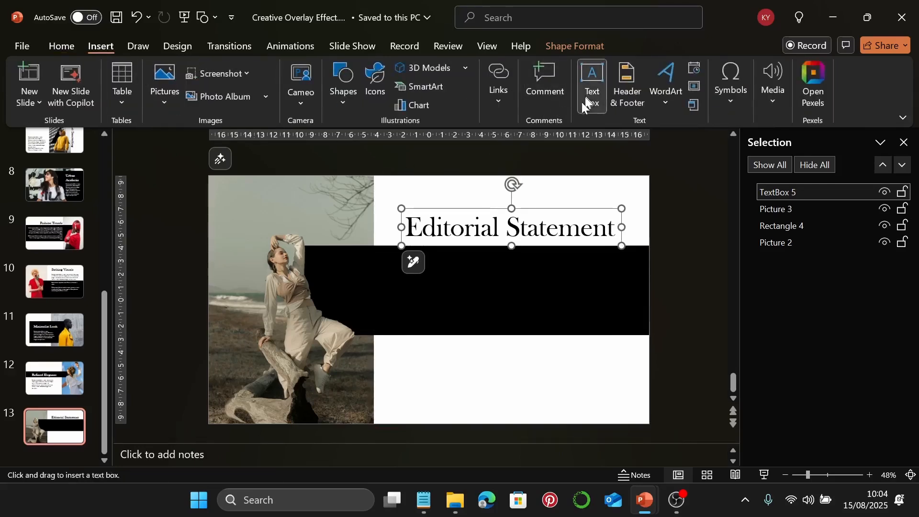
{"action": "left_click", "coordinate": [423, 500]}
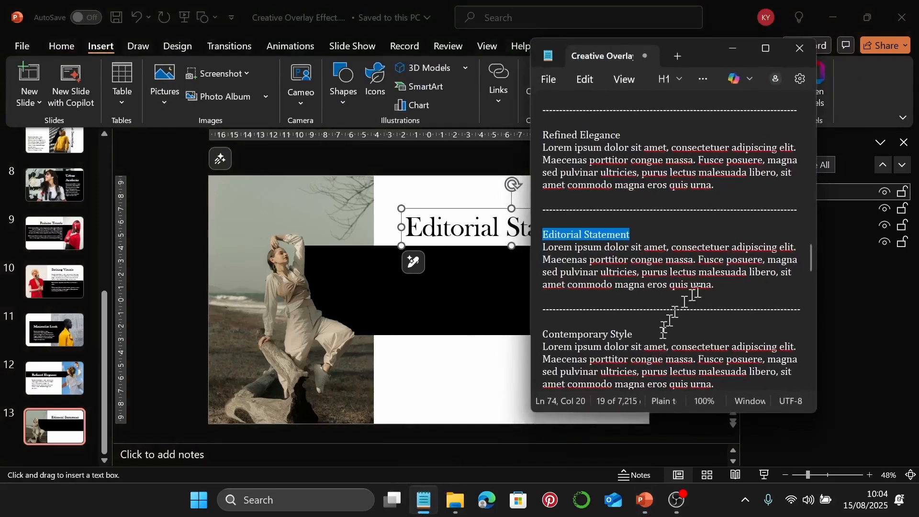
{"action": "left_click_drag", "start_coordinate": [722, 284], "coordinate": [539, 249]}
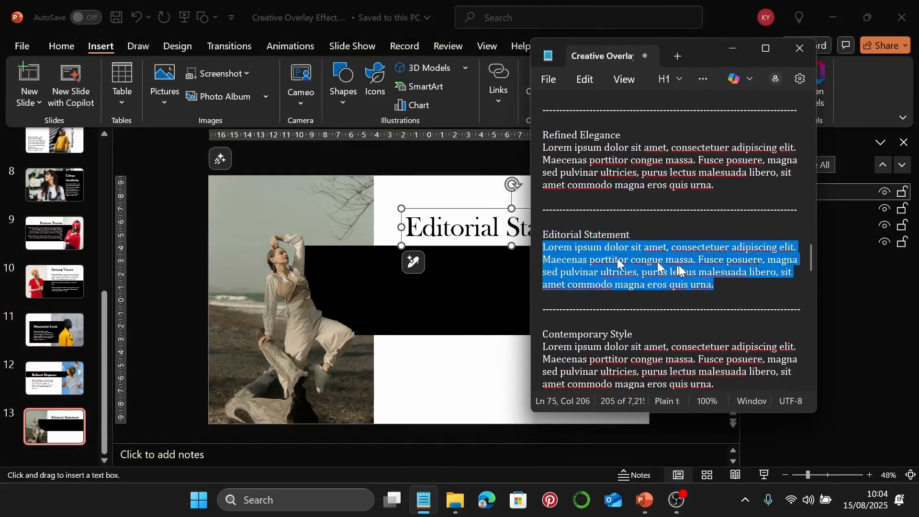
{"action": "left_click", "coordinate": [735, 48]}
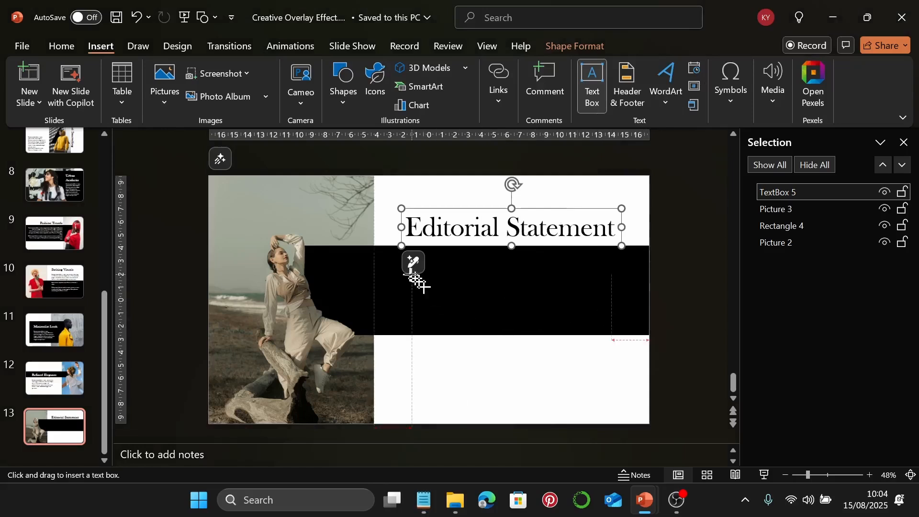
{"action": "left_click_drag", "start_coordinate": [408, 270], "coordinate": [612, 316]}
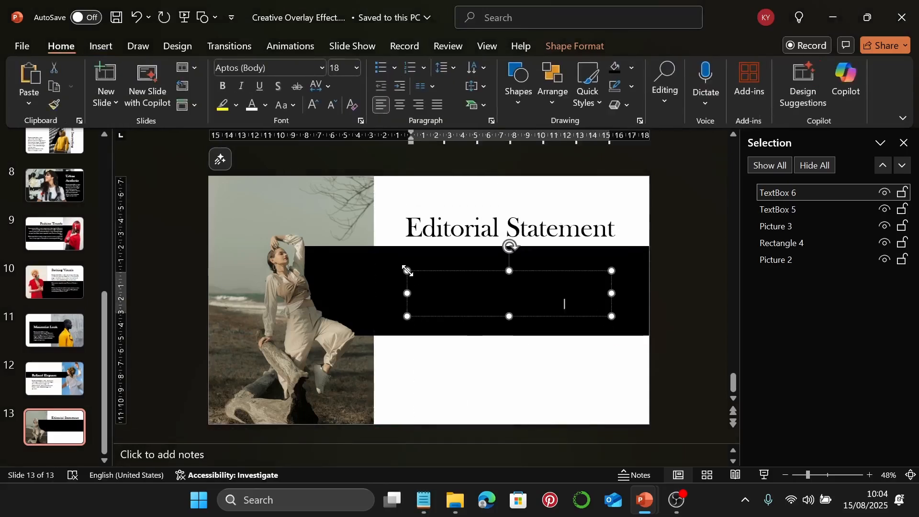
{"action": "key", "text": "ctrl+v"}
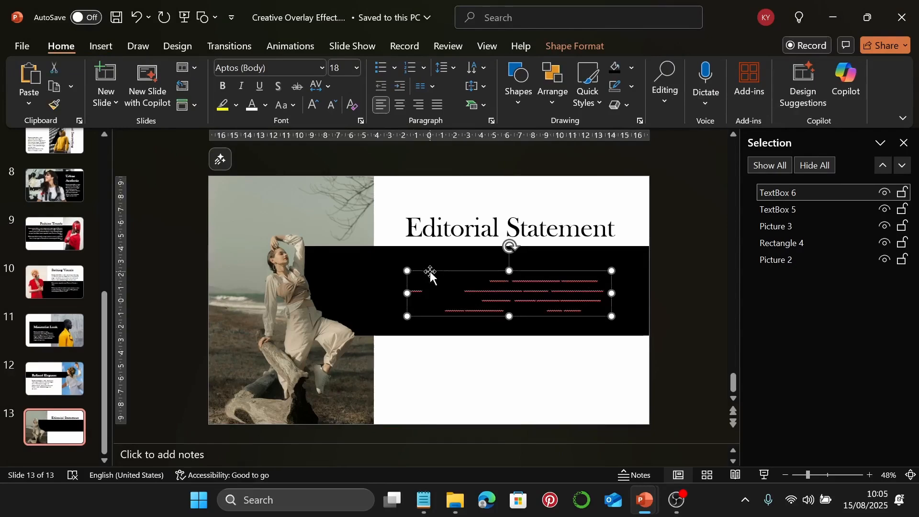
Make the paragraph white Garamond 22 pt and nudge it higher inside the band
{"action": "left_click", "coordinate": [245, 111]}
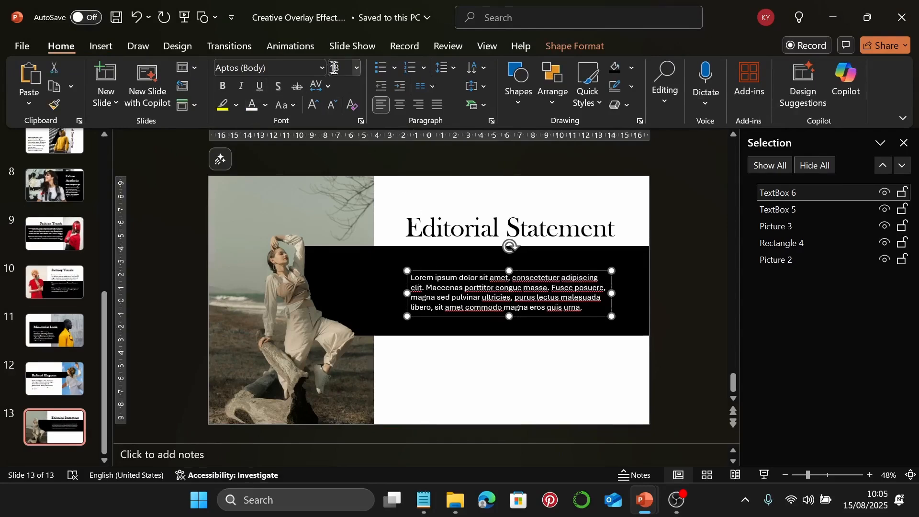
{"action": "left_click", "coordinate": [322, 68]}
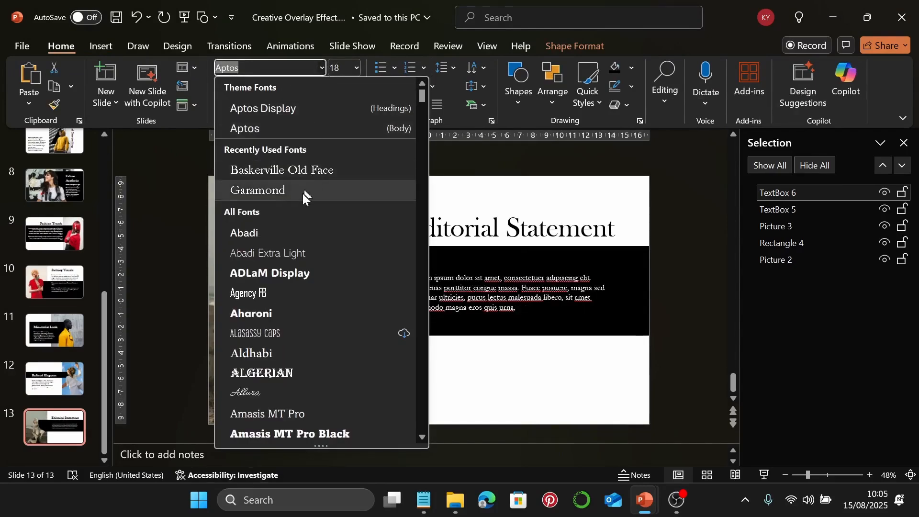
{"action": "left_click", "coordinate": [303, 193]}
{"action": "left_click", "coordinate": [343, 68]}
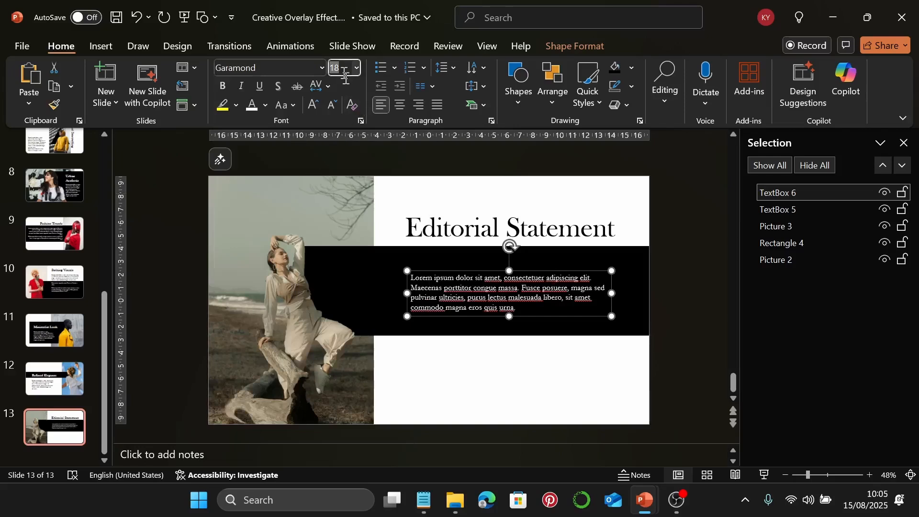
{"action": "type", "text": "22"}
{"action": "key", "text": "Return"}
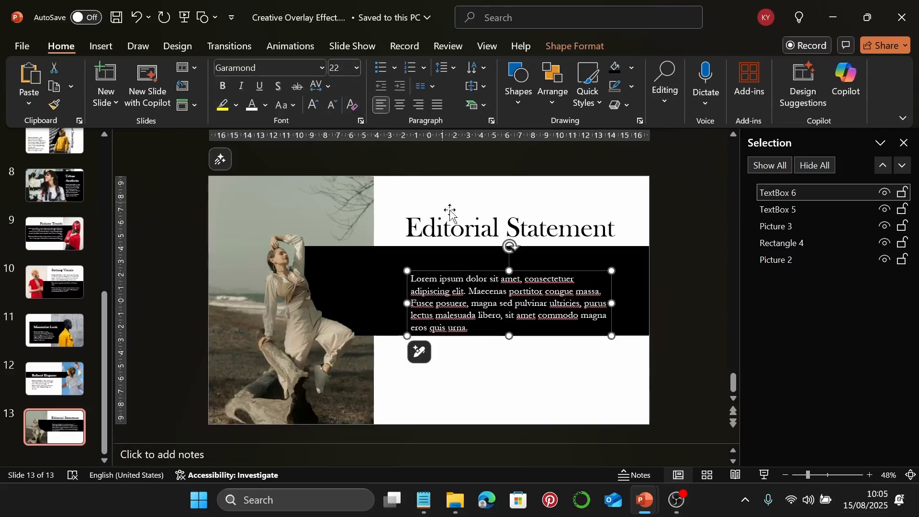
{"action": "left_click_drag", "start_coordinate": [608, 290], "coordinate": [609, 278]}
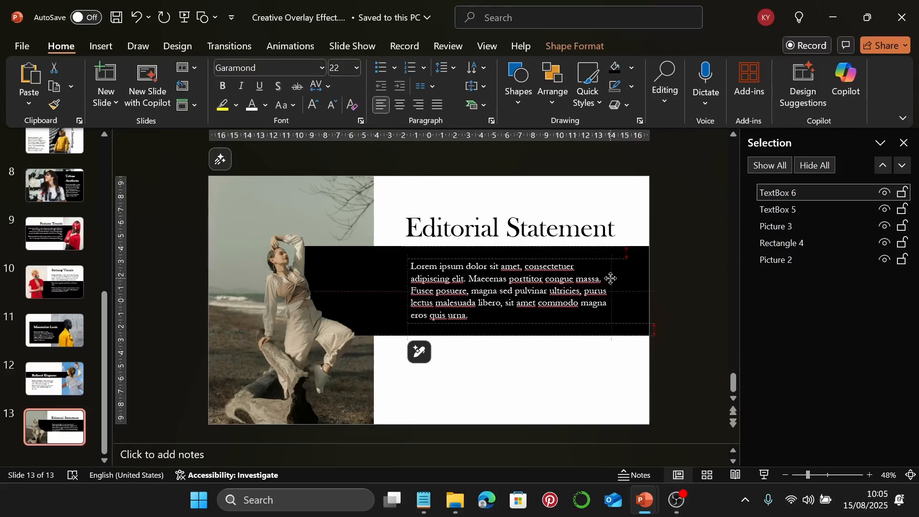
{"action": "left_click", "coordinate": [610, 278]}
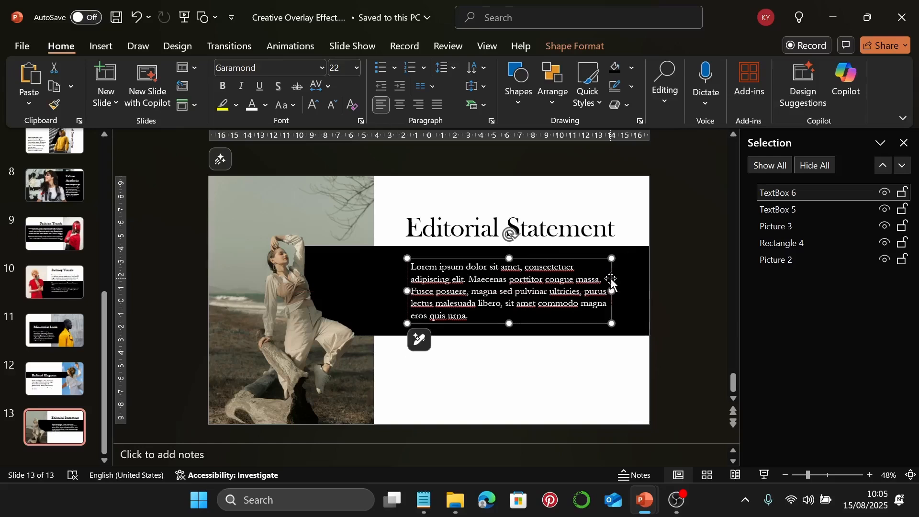
{"action": "left_click", "coordinate": [598, 378]}
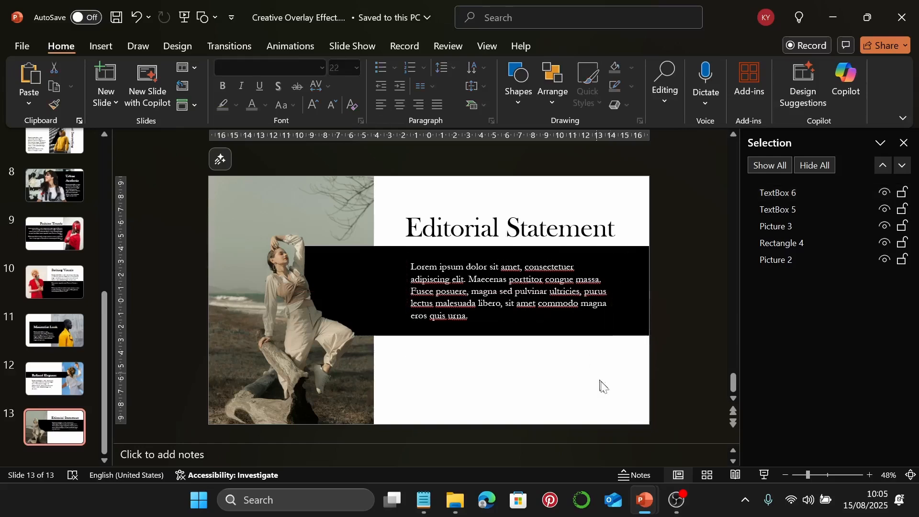
Preview slide 13, then add slide 14 with pexels-godisable-jacob-226636-914668.jpg aligned to its right edge
{"action": "left_click", "coordinate": [764, 475]}
{"action": "key", "text": "Escape"}
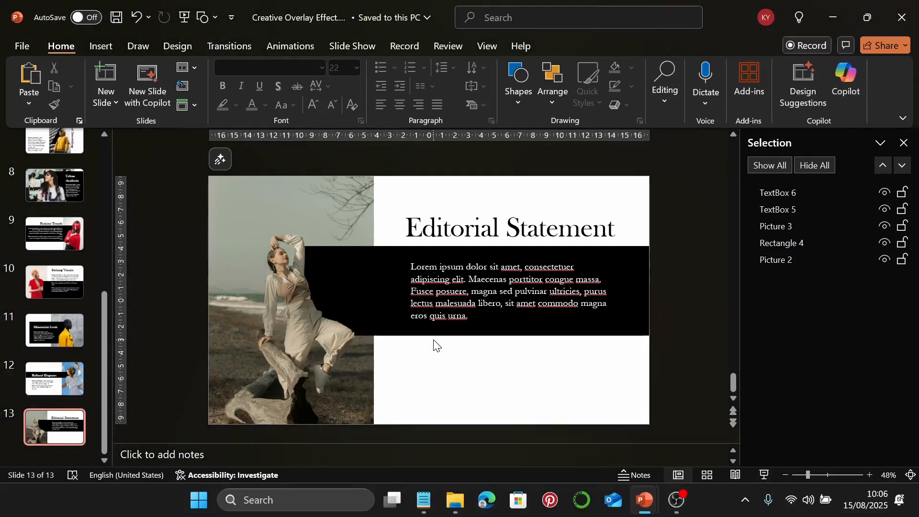
{"action": "left_click", "coordinate": [106, 74]}
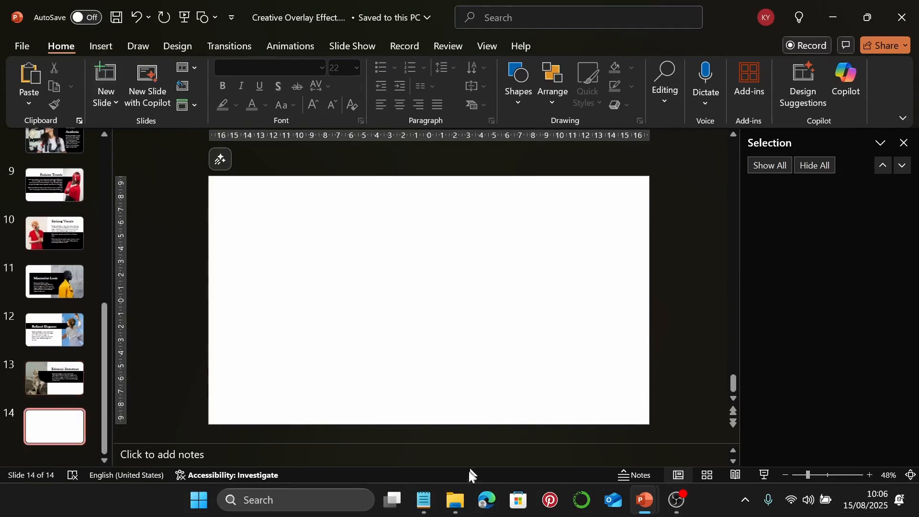
{"action": "left_click", "coordinate": [452, 500]}
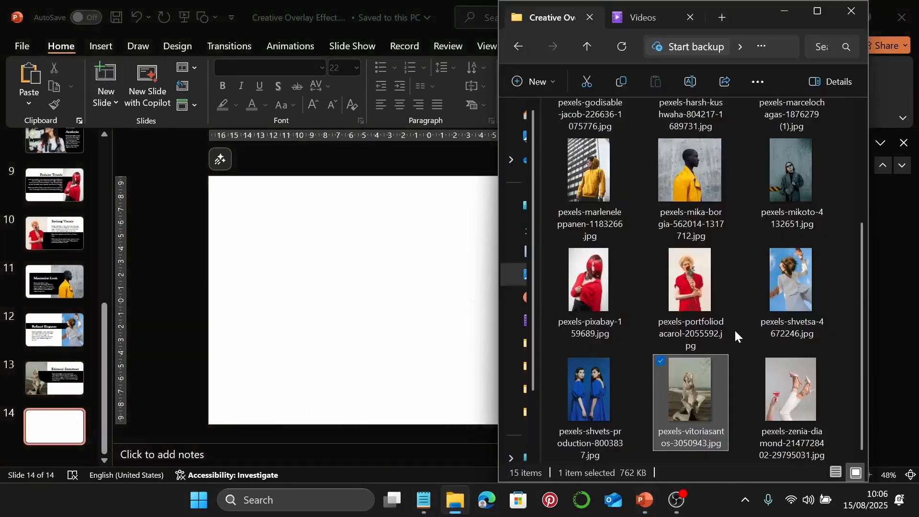
{"action": "left_click_drag", "start_coordinate": [791, 144], "coordinate": [572, 280]}
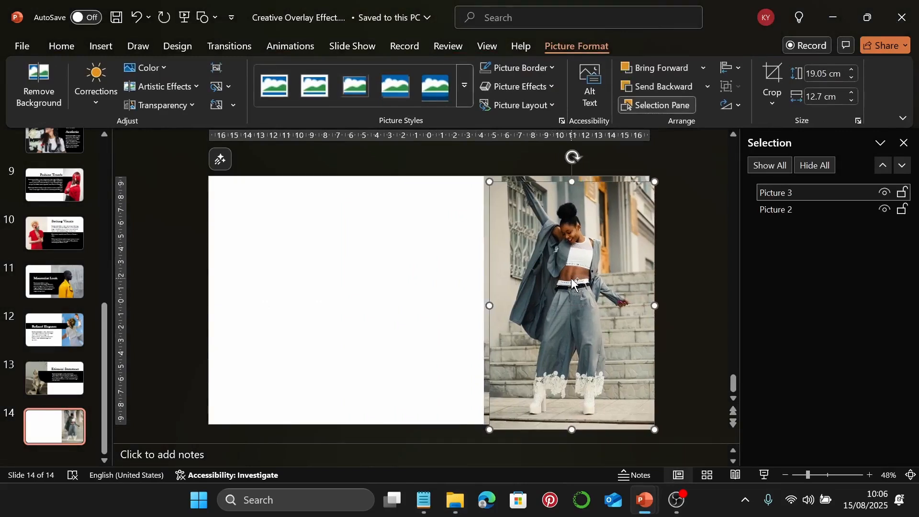
{"action": "left_click_drag", "start_coordinate": [589, 277], "coordinate": [584, 273]}
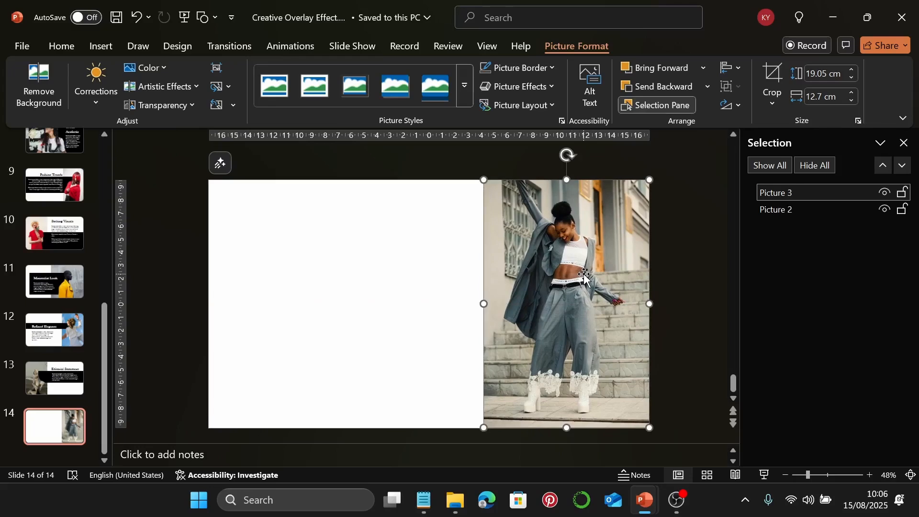
{"action": "left_click", "coordinate": [39, 86]}
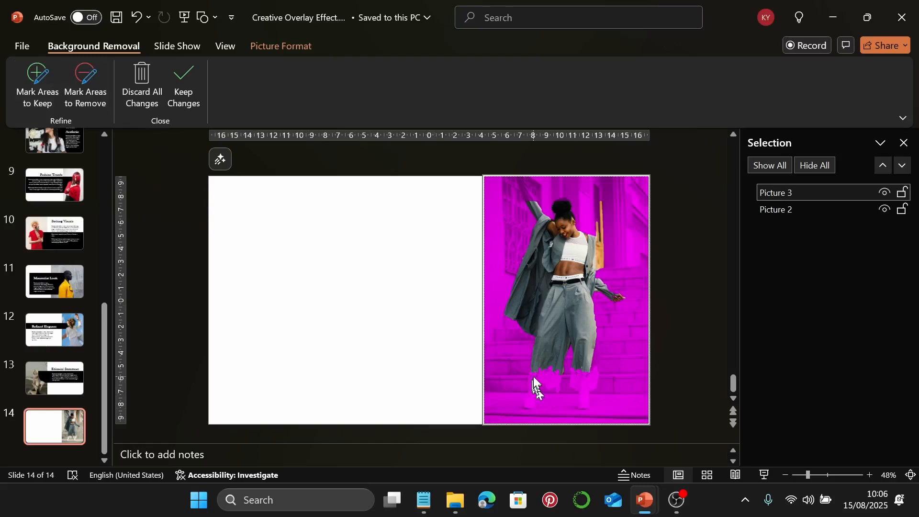
{"action": "left_click", "coordinate": [37, 79]}
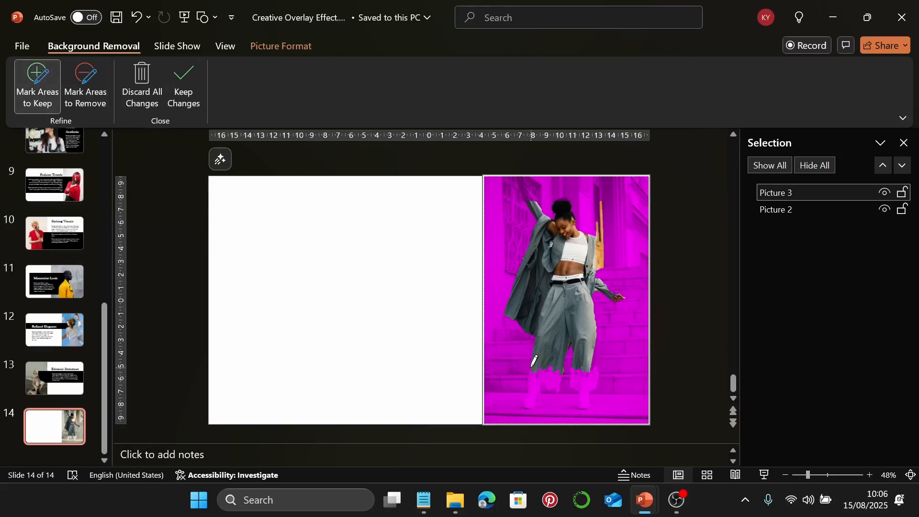
{"action": "mouse_move", "coordinate": [529, 378]}
{"action": "left_mouse_down"}
{"action": "mouse_move", "coordinate": [531, 391]}
{"action": "mouse_move", "coordinate": [559, 377]}
{"action": "mouse_move", "coordinate": [540, 368]}
{"action": "left_mouse_up"}
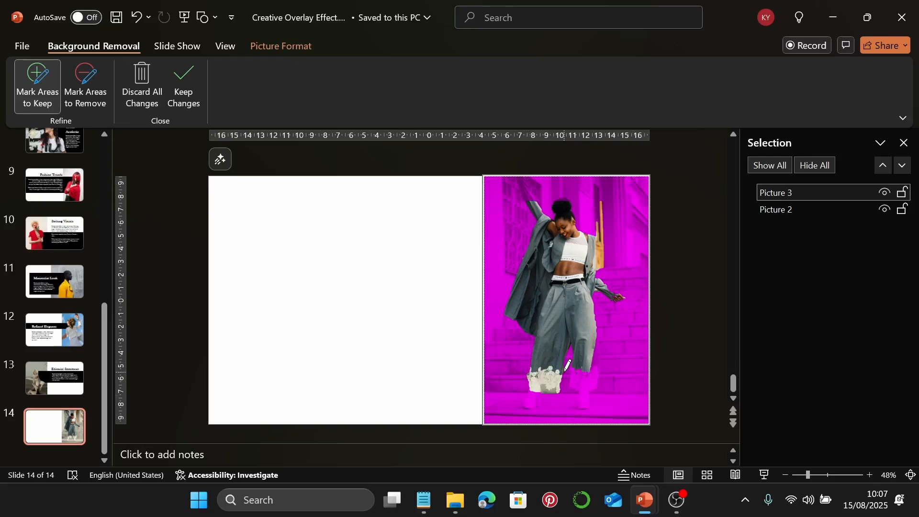
{"action": "key", "text": "Escape"}
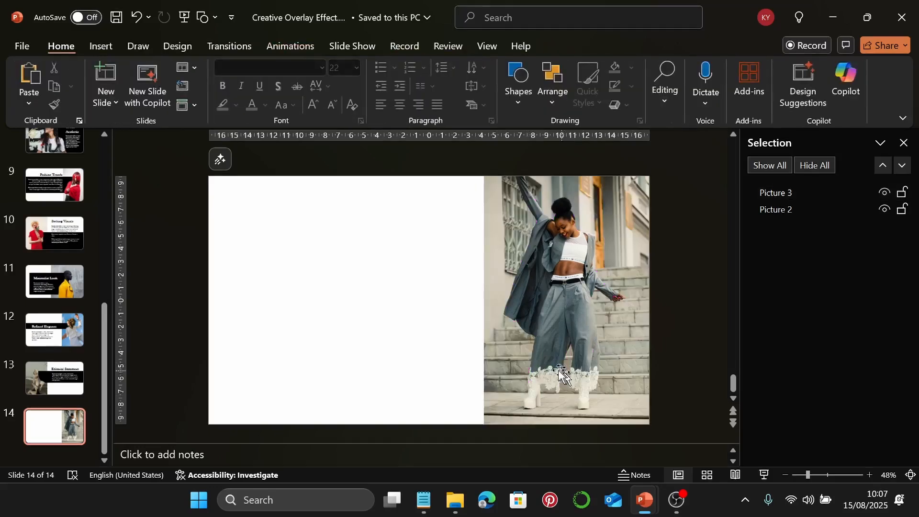
Draw a black rectangle on the slide's left half and size it 10.4 × 25.75 cm
{"action": "left_click", "coordinate": [515, 96]}
{"action": "left_click", "coordinate": [564, 139]}
{"action": "left_click_drag", "start_coordinate": [248, 228], "coordinate": [459, 300]}
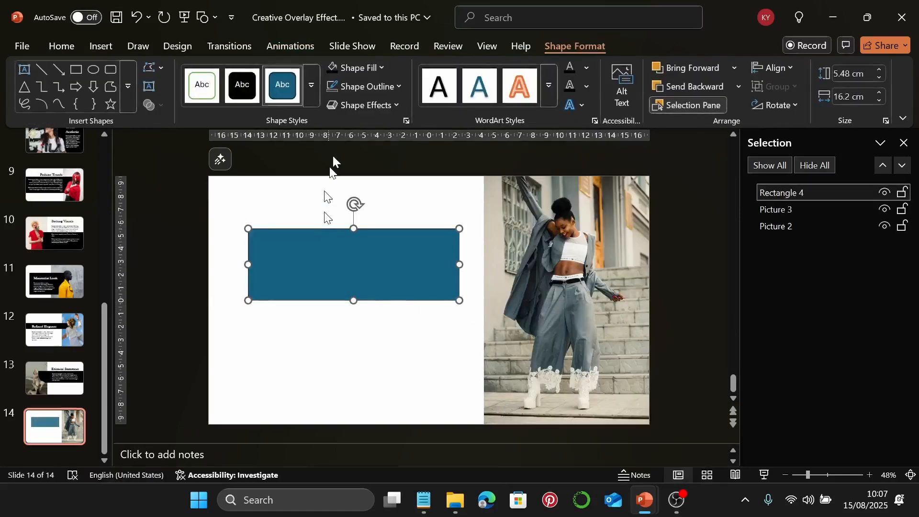
{"action": "left_click", "coordinate": [333, 67]}
{"action": "left_click", "coordinate": [844, 73]}
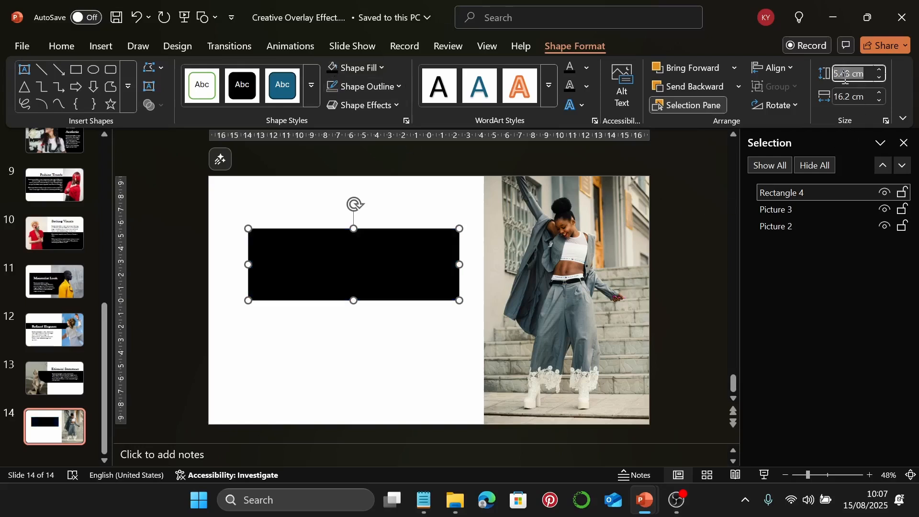
{"action": "type", "text": "10.4"}
{"action": "key", "text": "Return"}
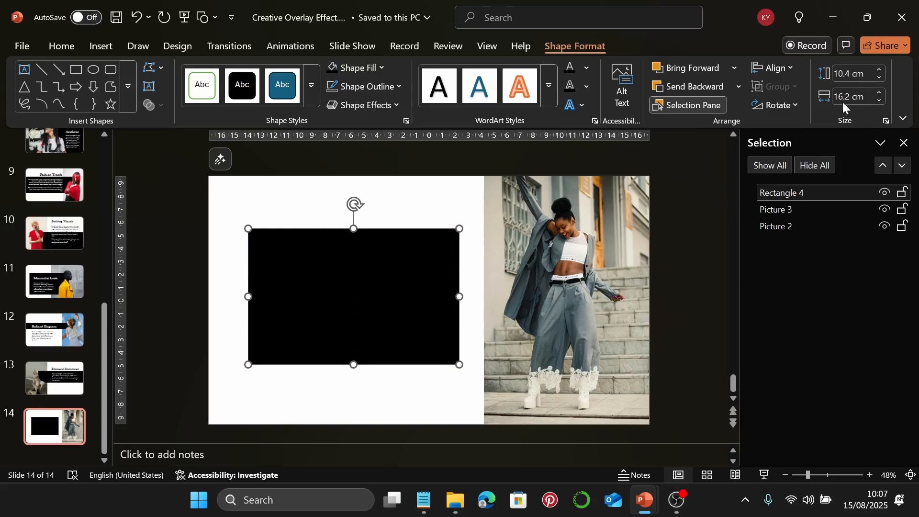
{"action": "left_click", "coordinate": [844, 100]}
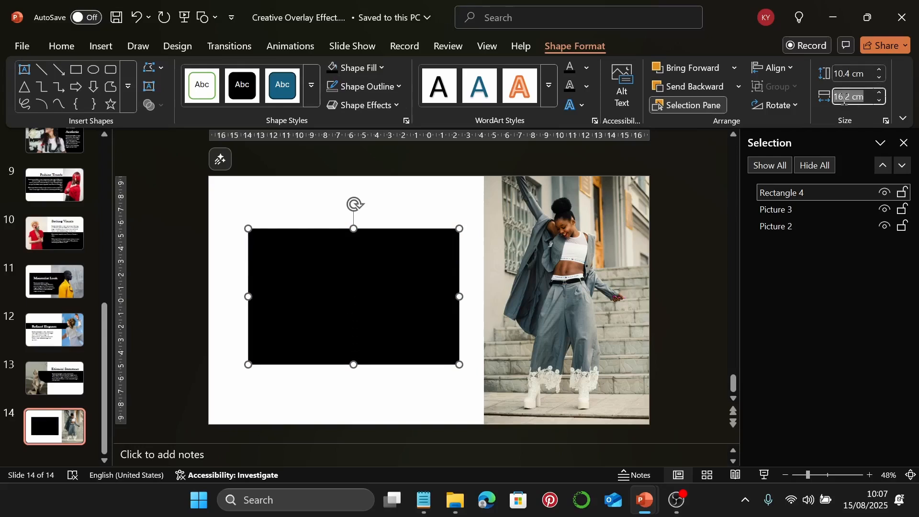
{"action": "type", "text": "25.75"}
{"action": "key", "text": "Return"}
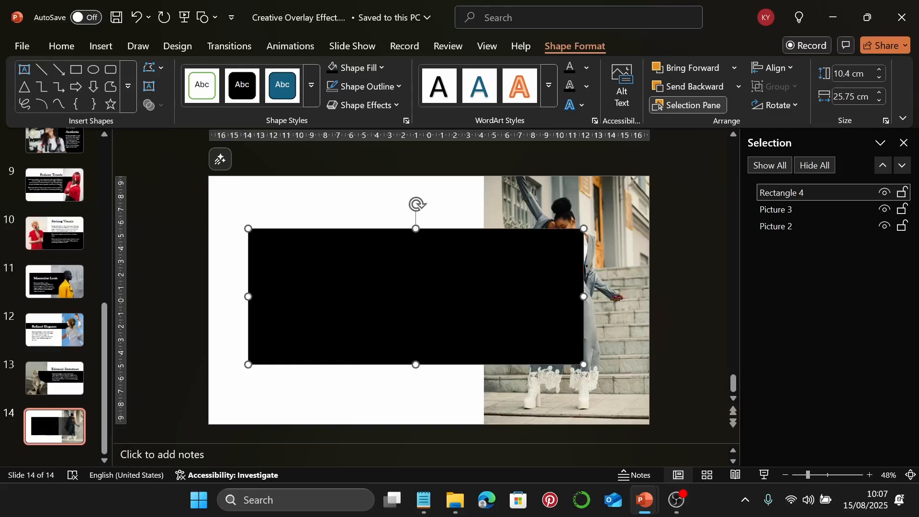
Move the band to the left edge, centre it vertically, and layer it behind the photo
{"action": "left_click_drag", "start_coordinate": [439, 310], "coordinate": [397, 310]}
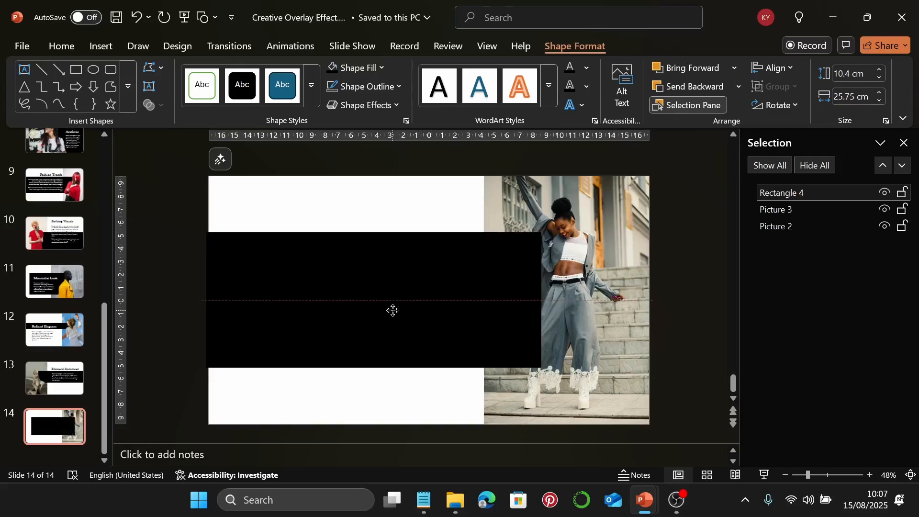
{"action": "left_click_drag", "start_coordinate": [395, 311], "coordinate": [395, 313]}
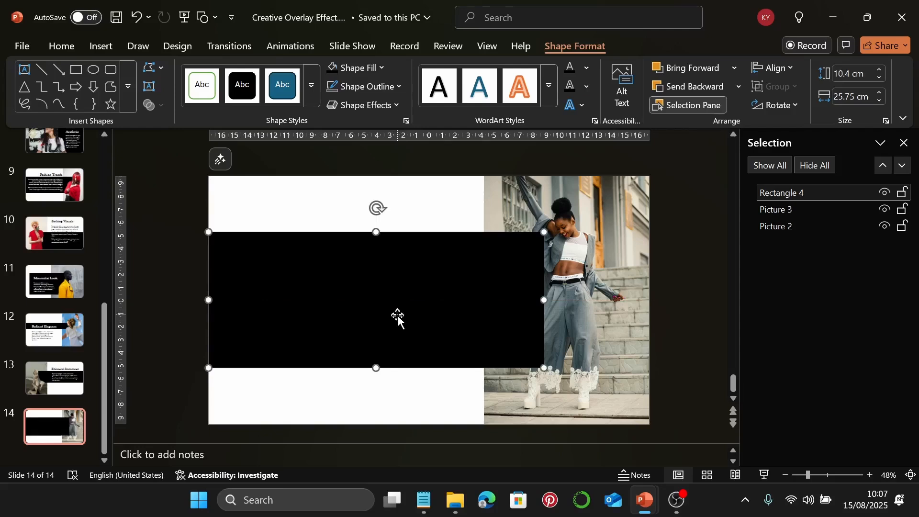
{"action": "left_click_drag", "start_coordinate": [819, 189], "coordinate": [818, 215]}
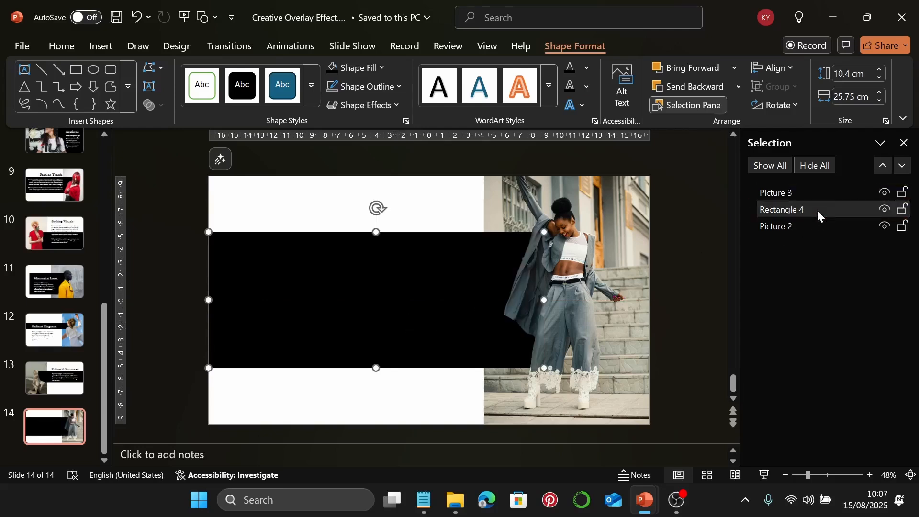
{"action": "left_click", "coordinate": [454, 203]}
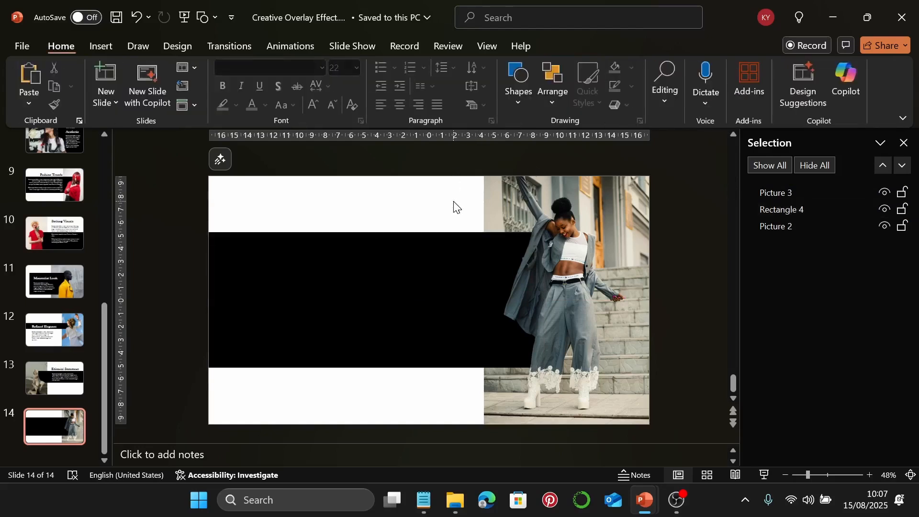
{"action": "left_click", "coordinate": [102, 46]}
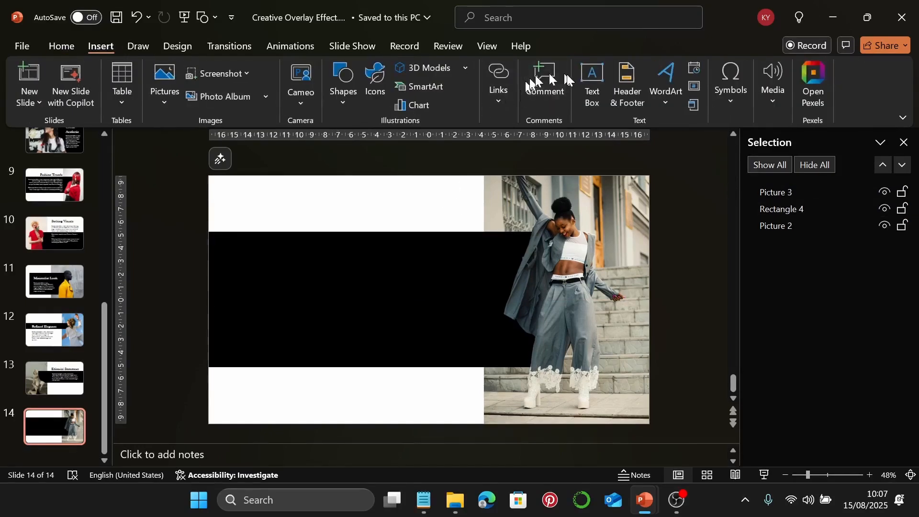
Paste the Contemporary Style heading from Notepad into a new text box on the top white band
{"action": "left_click", "coordinate": [584, 77]}
{"action": "left_click", "coordinate": [423, 500]}
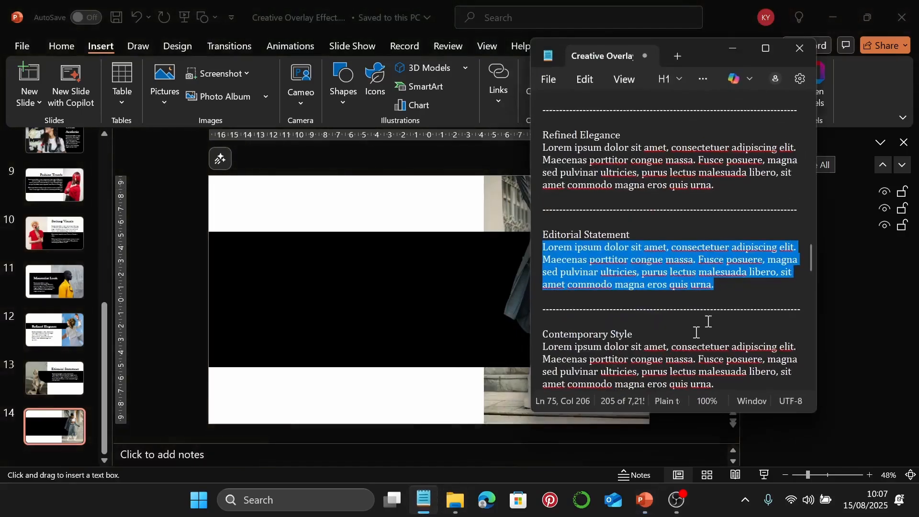
{"action": "scroll", "coordinate": [689, 306], "scroll_direction": "down", "scroll_amount": 3}
{"action": "triple_click", "coordinate": [648, 223]}
{"action": "key", "text": "ctrl+c"}
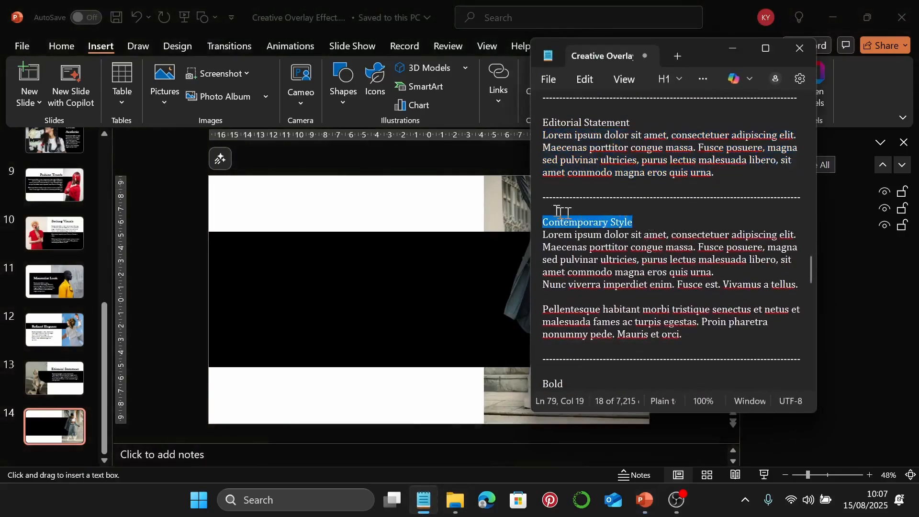
{"action": "left_click", "coordinate": [539, 213]}
{"action": "left_click_drag", "start_coordinate": [640, 229], "coordinate": [590, 223]}
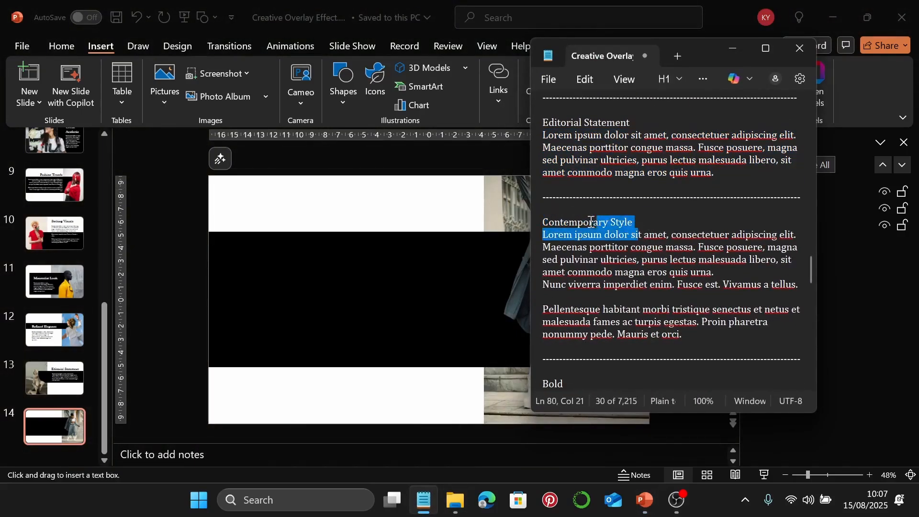
{"action": "left_click", "coordinate": [590, 221]}
{"action": "left_click_drag", "start_coordinate": [652, 220], "coordinate": [550, 223]}
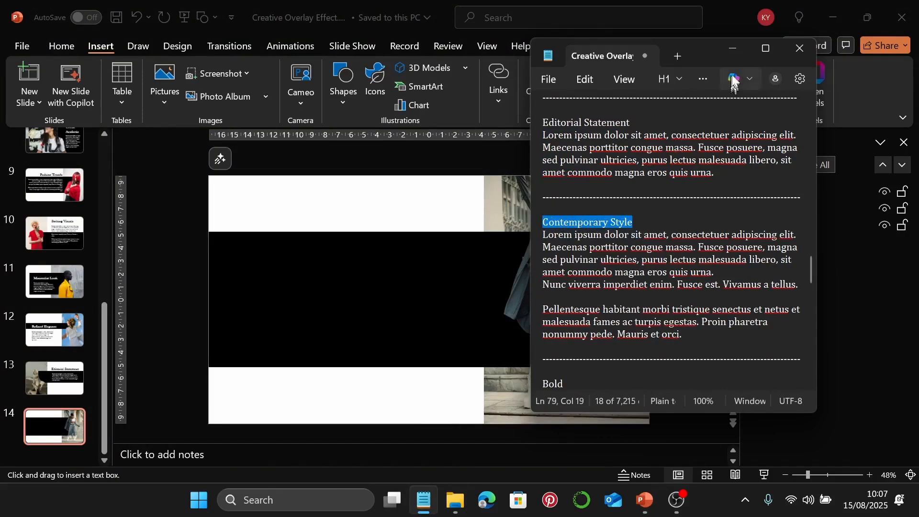
{"action": "left_click", "coordinate": [733, 48]}
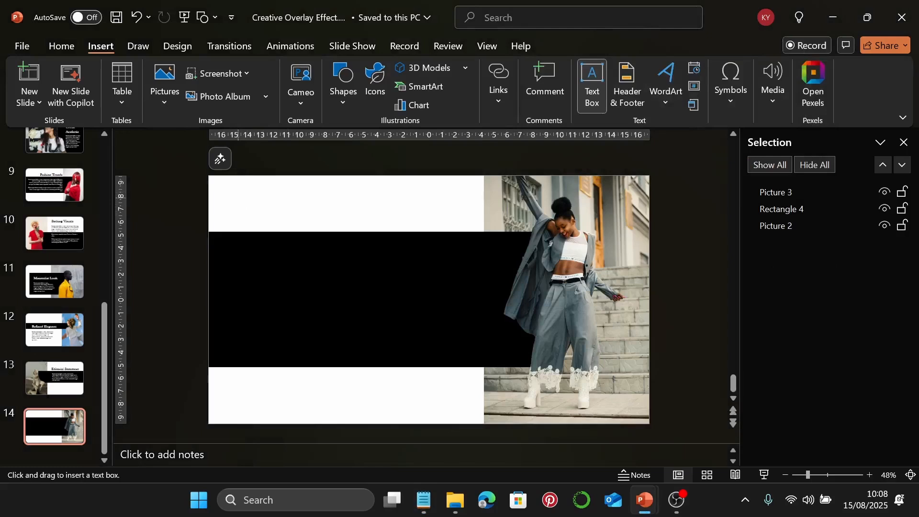
{"action": "left_click_drag", "start_coordinate": [234, 198], "coordinate": [429, 224]}
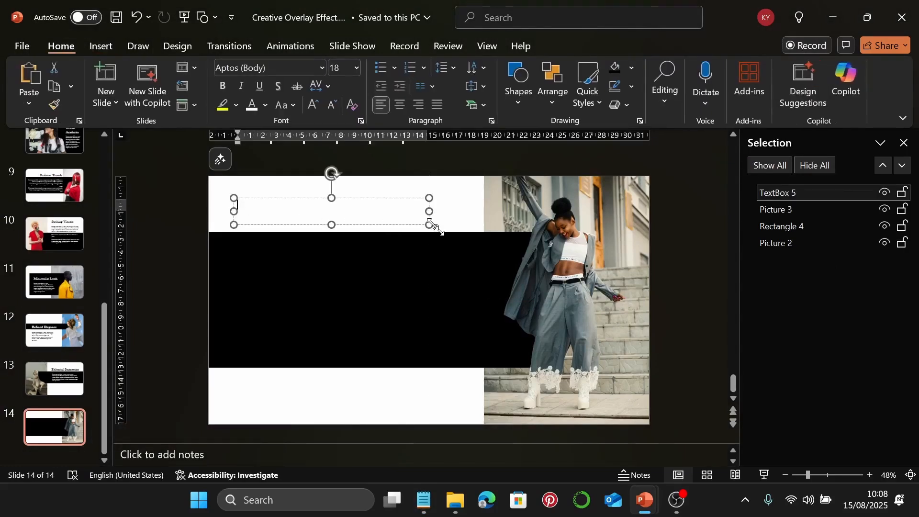
{"action": "key", "text": "ctrl+v"}
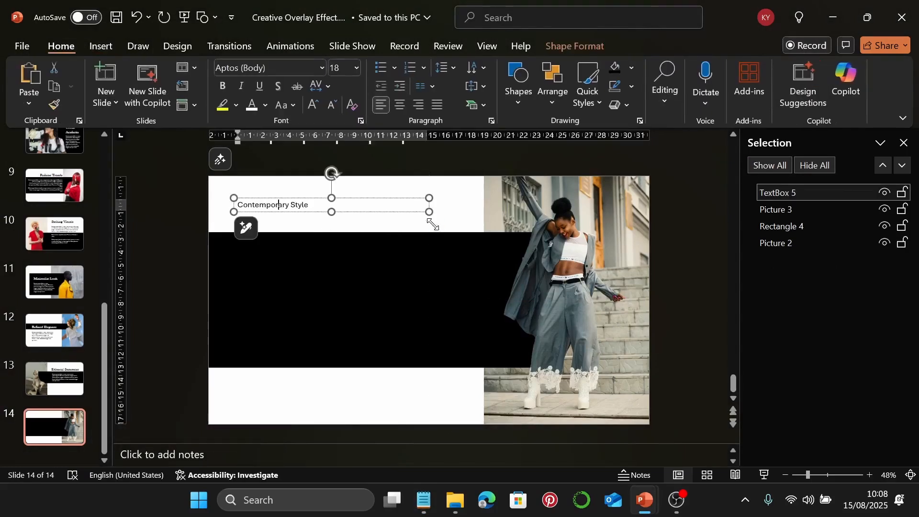
Set the heading to Baskerville Old Face 60 pt and widen the box to one line
{"action": "left_click", "coordinate": [406, 201]}
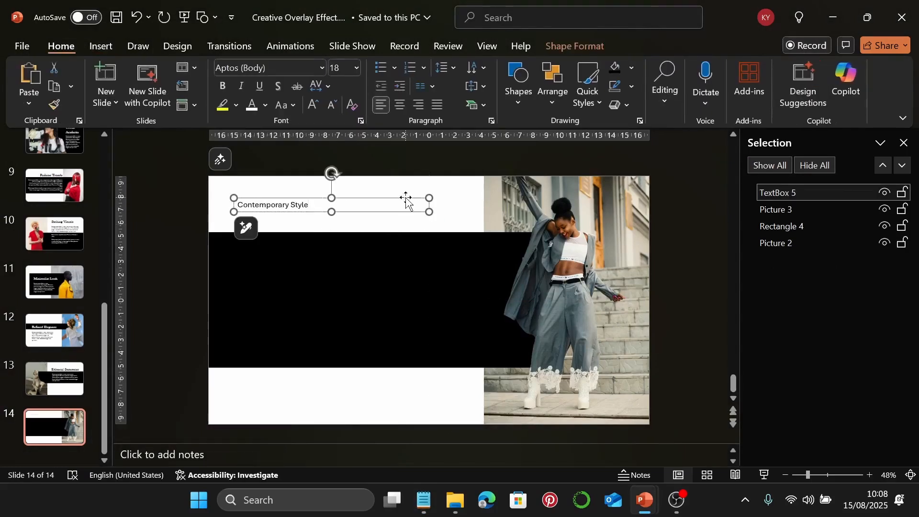
{"action": "left_click", "coordinate": [323, 69]}
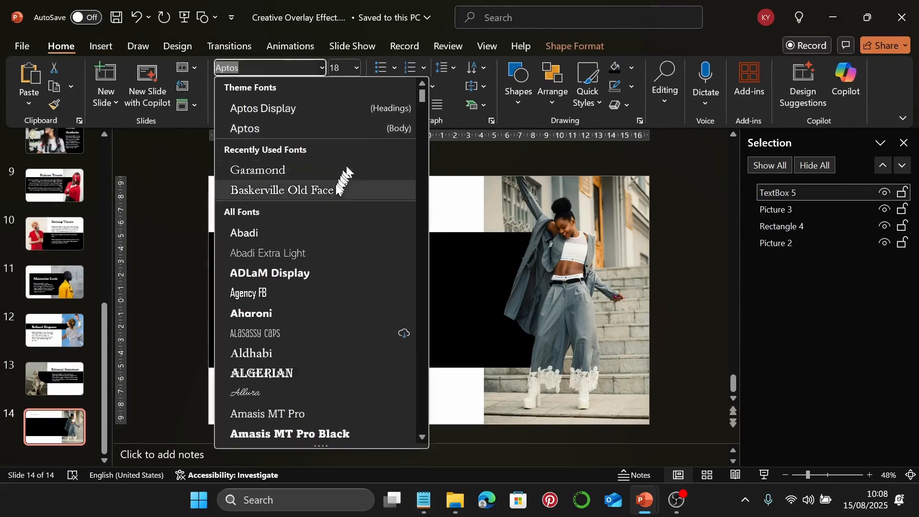
{"action": "left_click", "coordinate": [330, 190]}
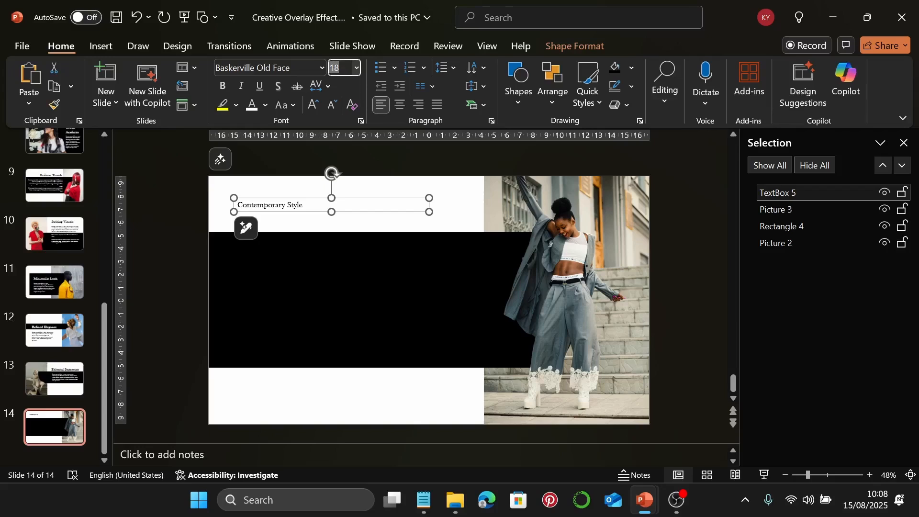
{"action": "type", "text": "60"}
{"action": "key", "text": "Return"}
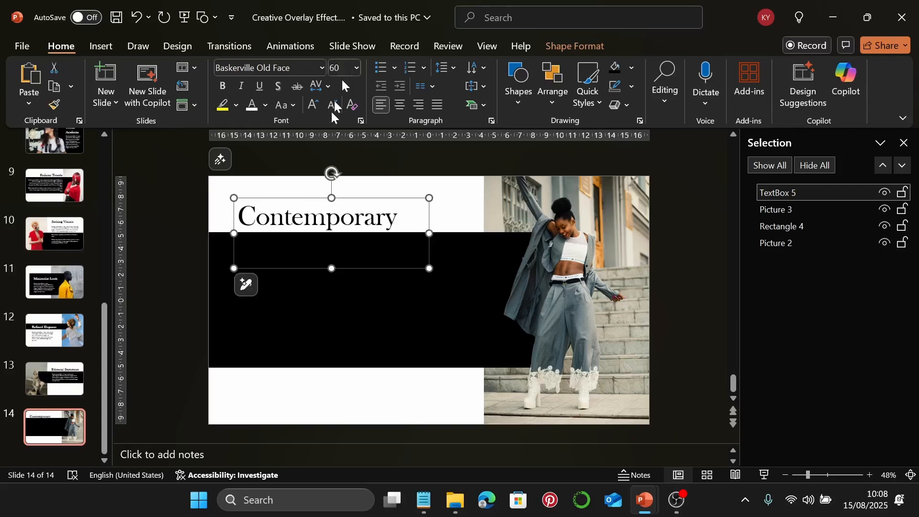
{"action": "left_click_drag", "start_coordinate": [429, 234], "coordinate": [477, 221]}
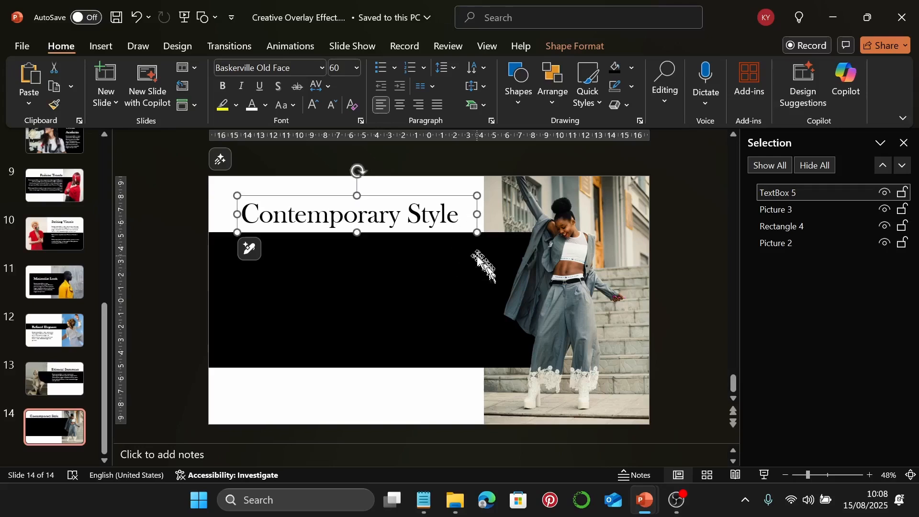
Copy the Lorem ipsum body paragraphs under Contemporary Style from Notepad and return to slide 14
{"action": "left_click", "coordinate": [100, 46]}
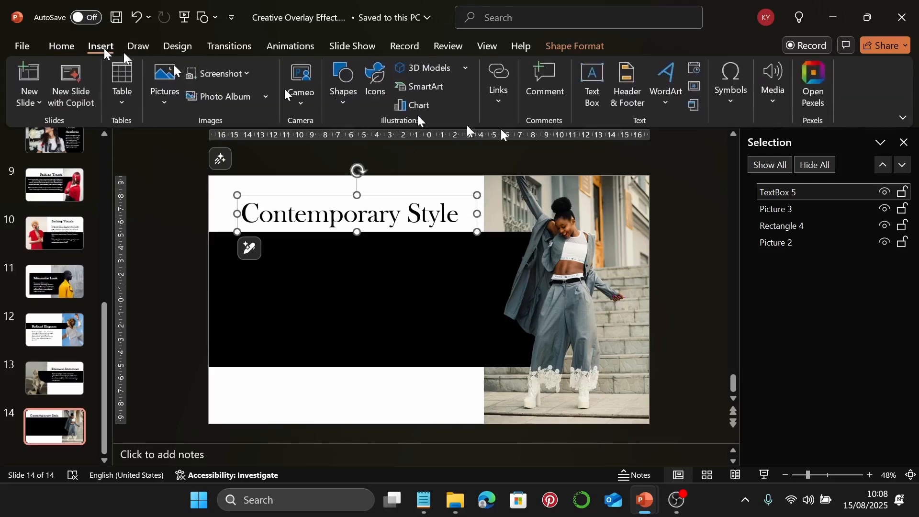
{"action": "left_click", "coordinate": [589, 90]}
{"action": "left_click", "coordinate": [423, 500]}
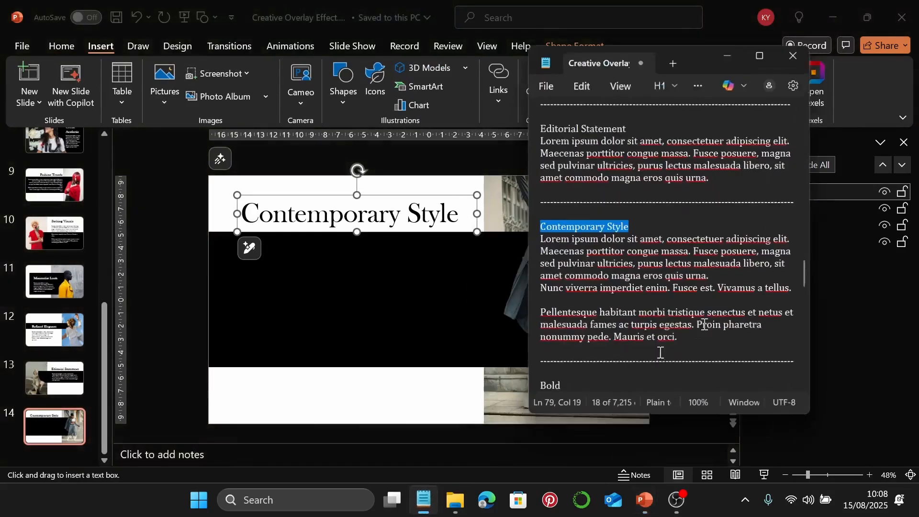
{"action": "left_click_drag", "start_coordinate": [694, 337], "coordinate": [536, 237]}
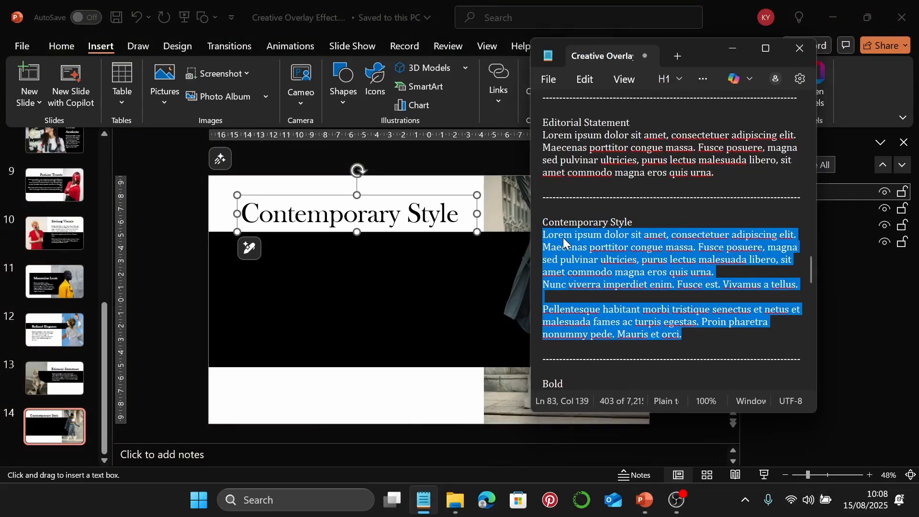
{"action": "left_click", "coordinate": [732, 48]}
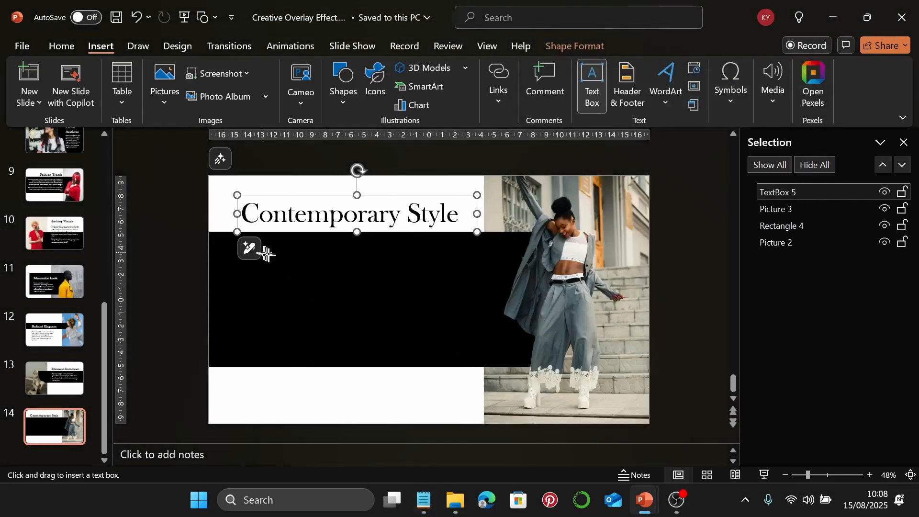
Paste the two Lorem ipsum paragraphs into a new text box on the black band
{"action": "left_click_drag", "start_coordinate": [249, 249], "coordinate": [454, 343]}
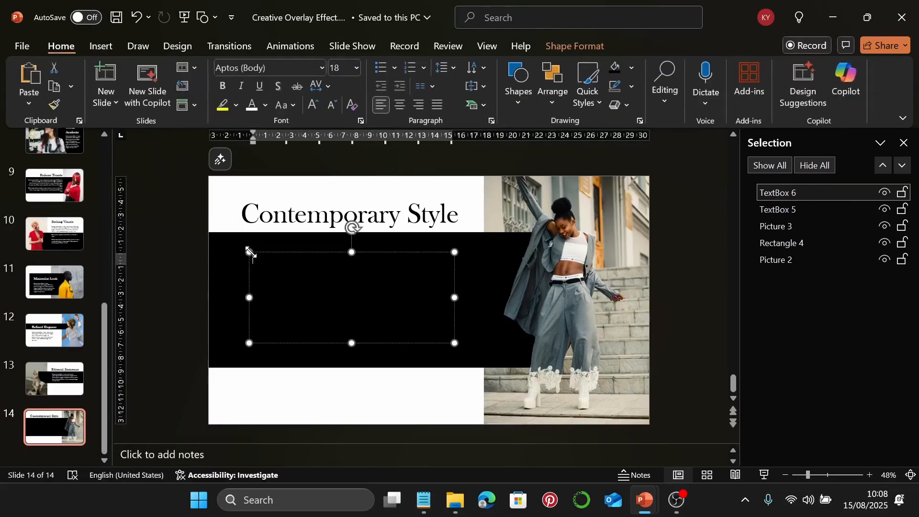
{"action": "key", "text": "ctrl+z"}
{"action": "key", "text": "ctrl+v"}
{"action": "left_click", "coordinate": [261, 249]}
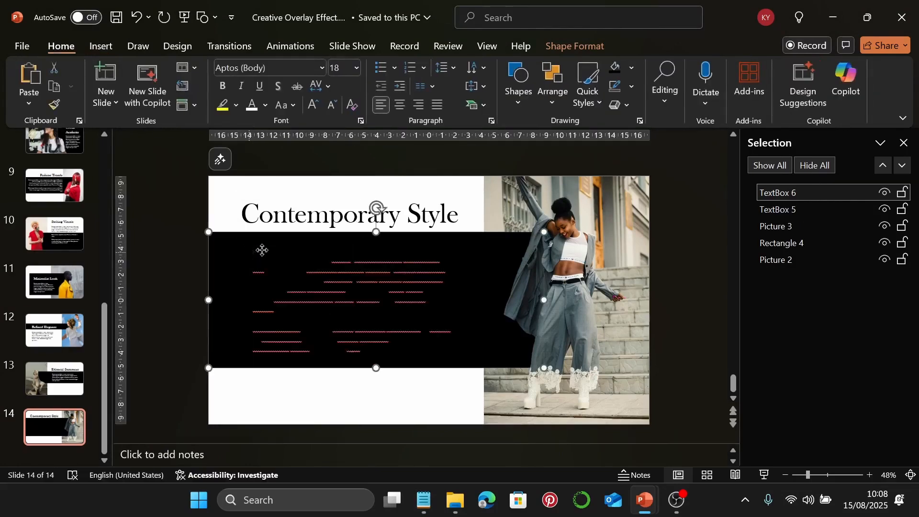
{"action": "left_click", "coordinate": [326, 282]}
{"action": "left_click", "coordinate": [336, 252]}
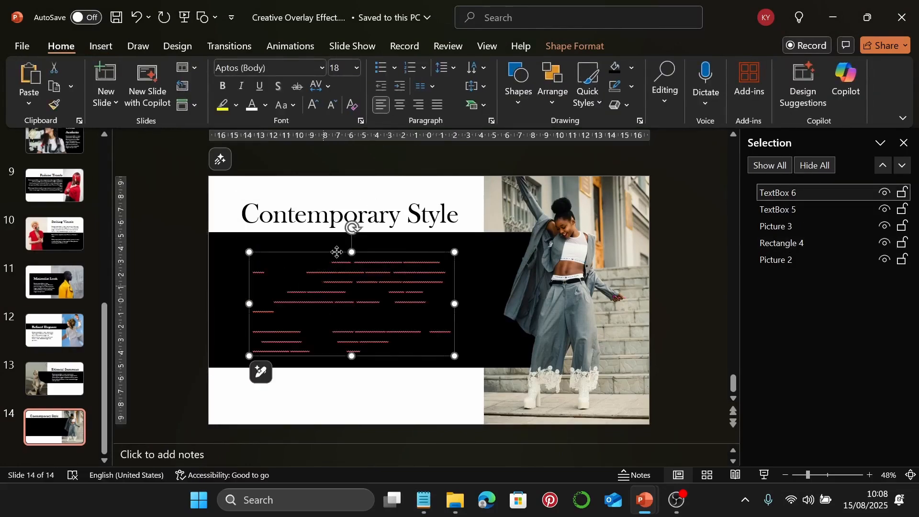
Format the body text white, Garamond, 22 pt
{"action": "left_click", "coordinate": [250, 109]}
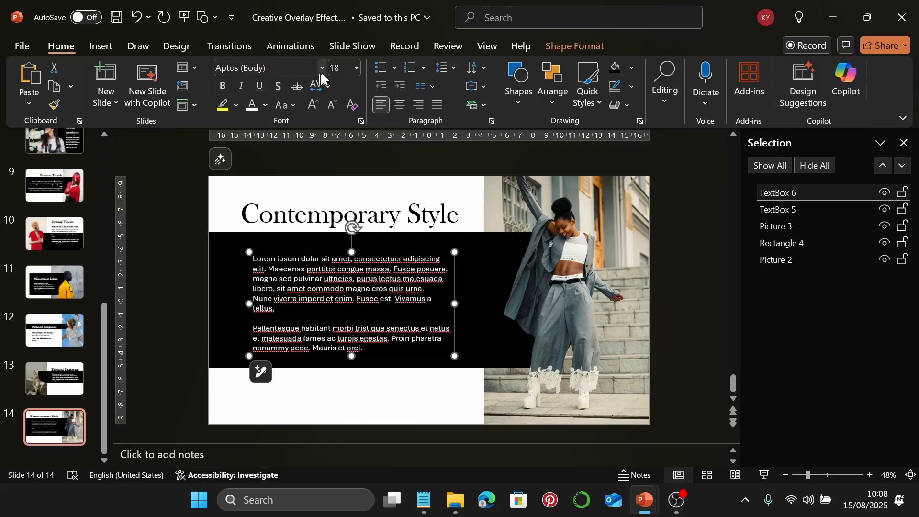
{"action": "left_click", "coordinate": [321, 71]}
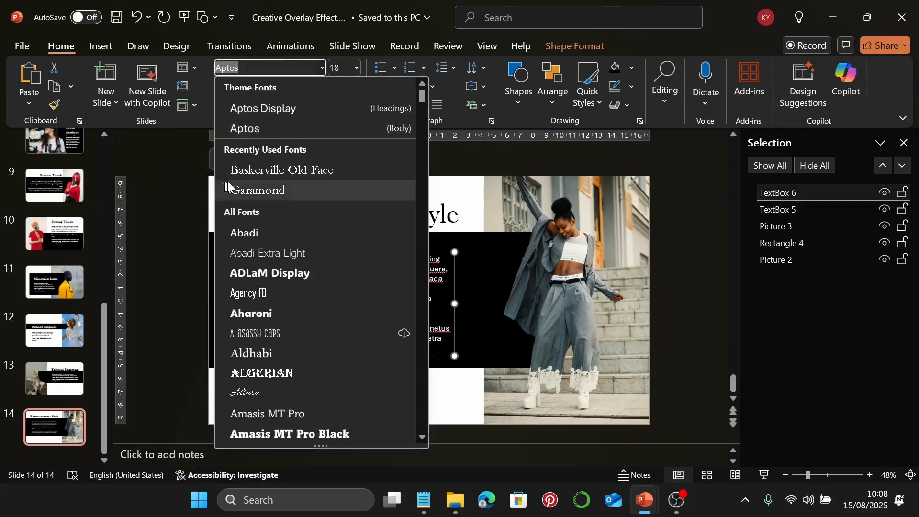
{"action": "left_click", "coordinate": [228, 186]}
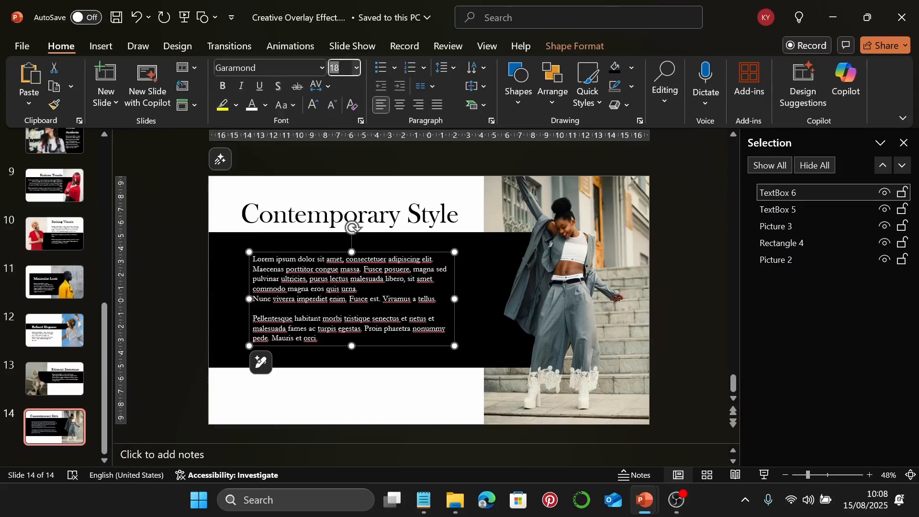
{"action": "type", "text": "22"}
{"action": "key", "text": "Return"}
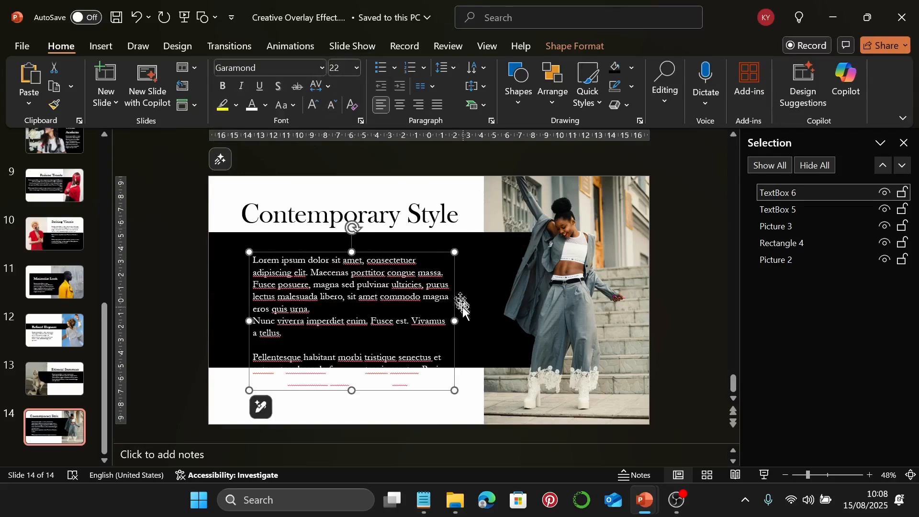
Widen the body text box and align it with the title's left edge
{"action": "left_click_drag", "start_coordinate": [451, 320], "coordinate": [482, 327]}
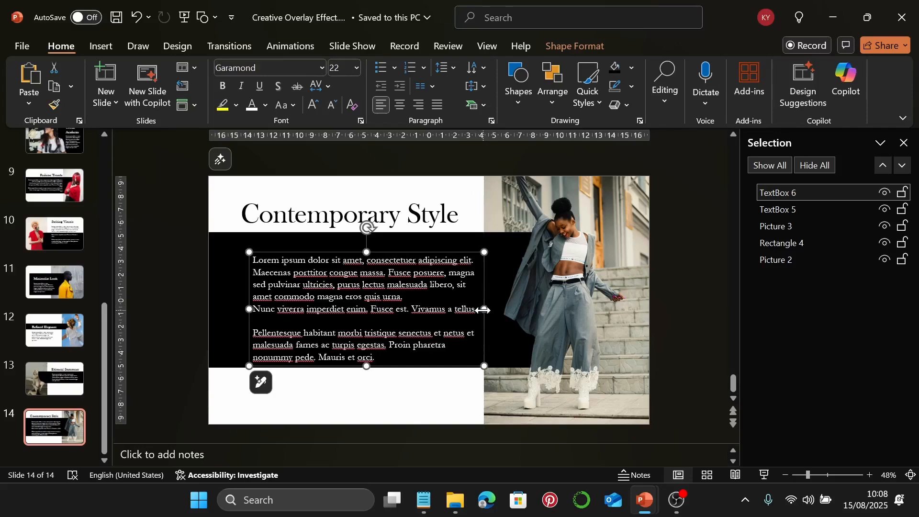
{"action": "left_click_drag", "start_coordinate": [484, 310], "coordinate": [518, 320]}
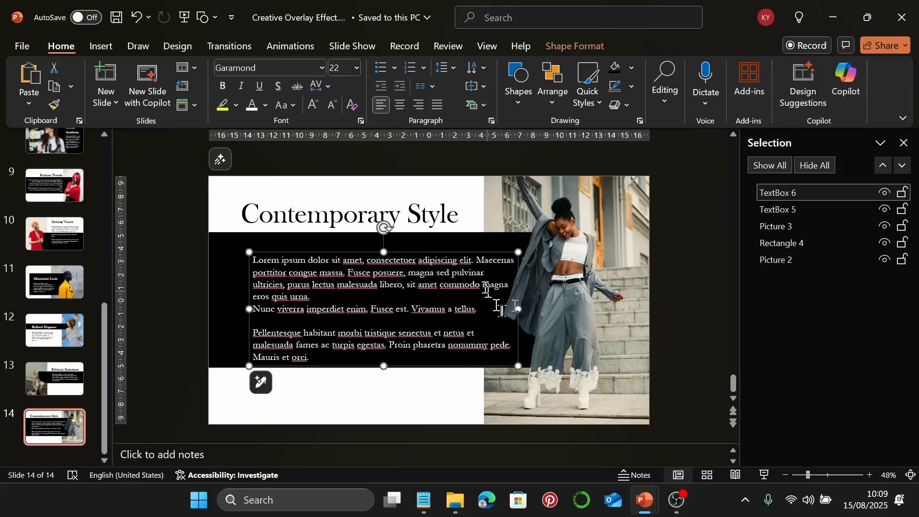
{"action": "left_click_drag", "start_coordinate": [519, 291], "coordinate": [509, 283]}
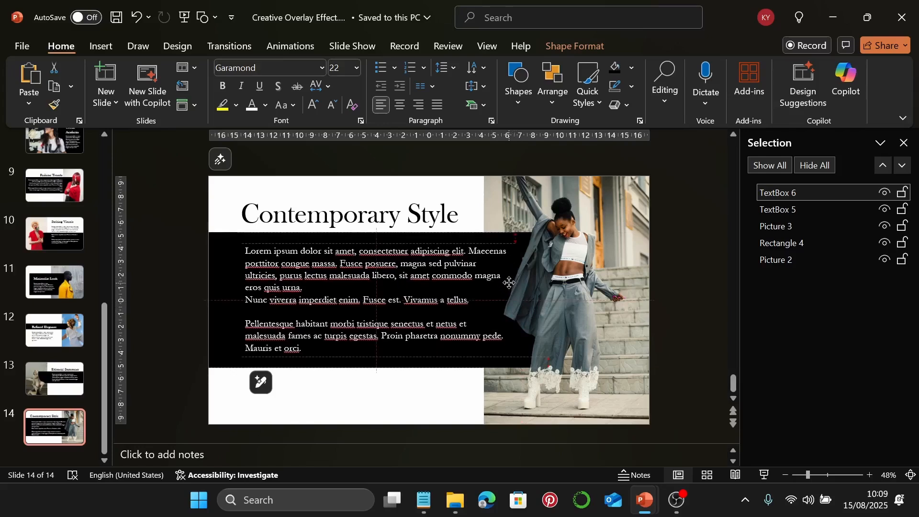
{"action": "left_click_drag", "start_coordinate": [509, 282], "coordinate": [508, 283]}
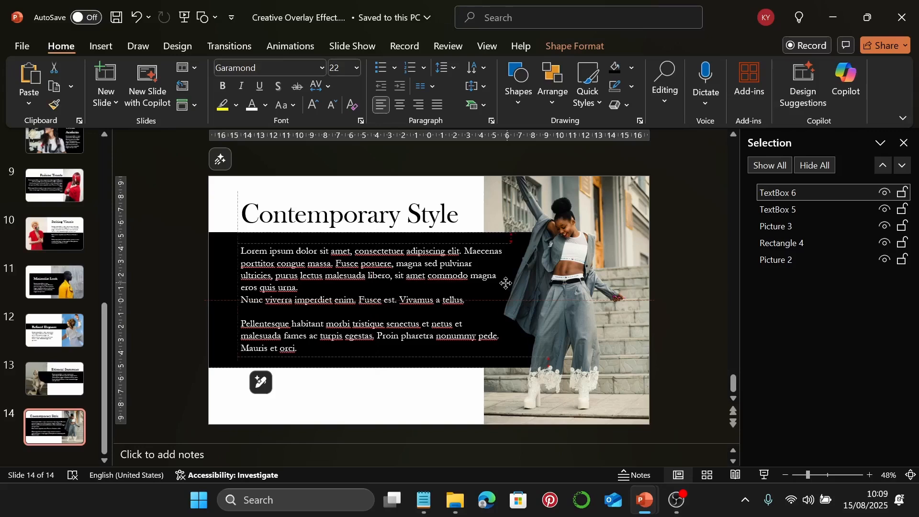
{"action": "left_click_drag", "start_coordinate": [506, 284], "coordinate": [506, 283]}
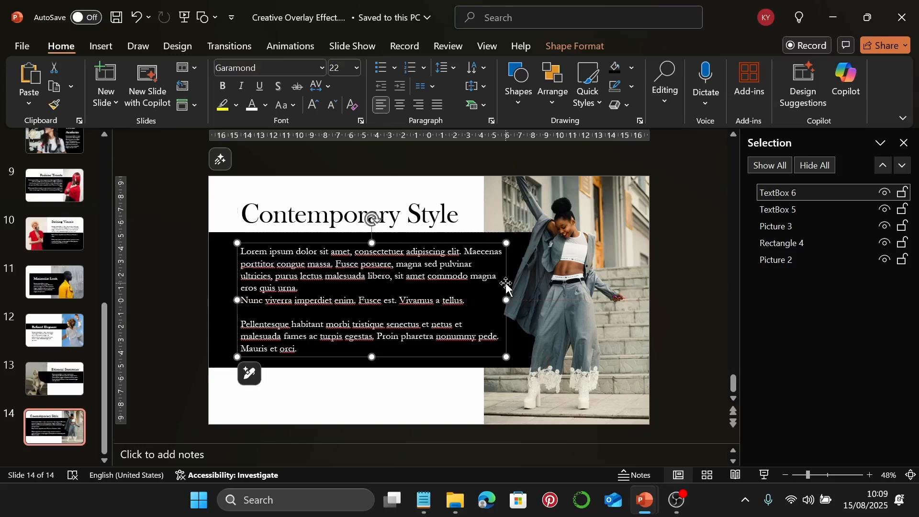
{"action": "left_click", "coordinate": [429, 411]}
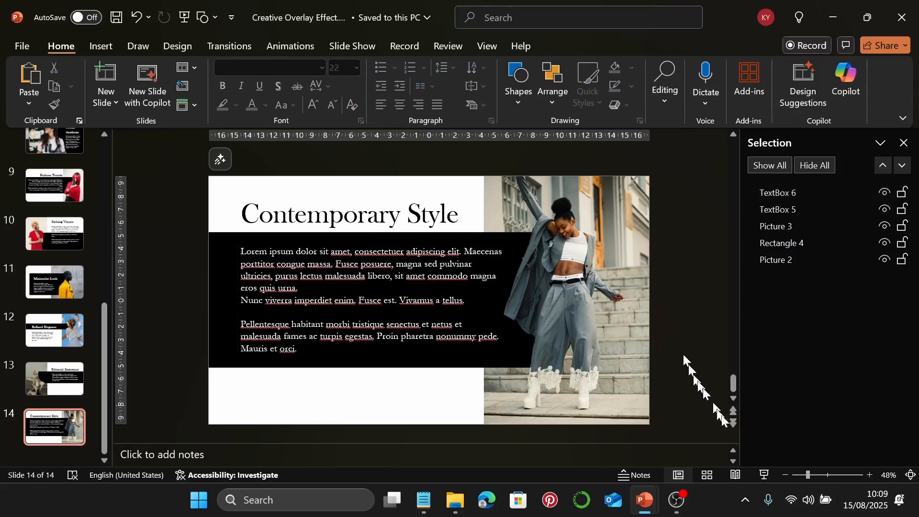
Preview slide 14 full-screen, then add a new blank slide 15 after it
{"action": "left_click", "coordinate": [764, 474]}
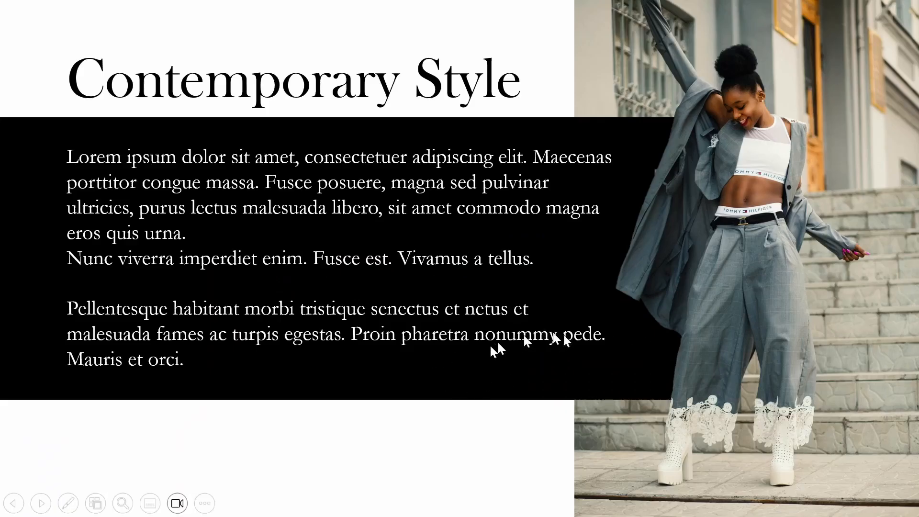
{"action": "key", "text": "Escape"}
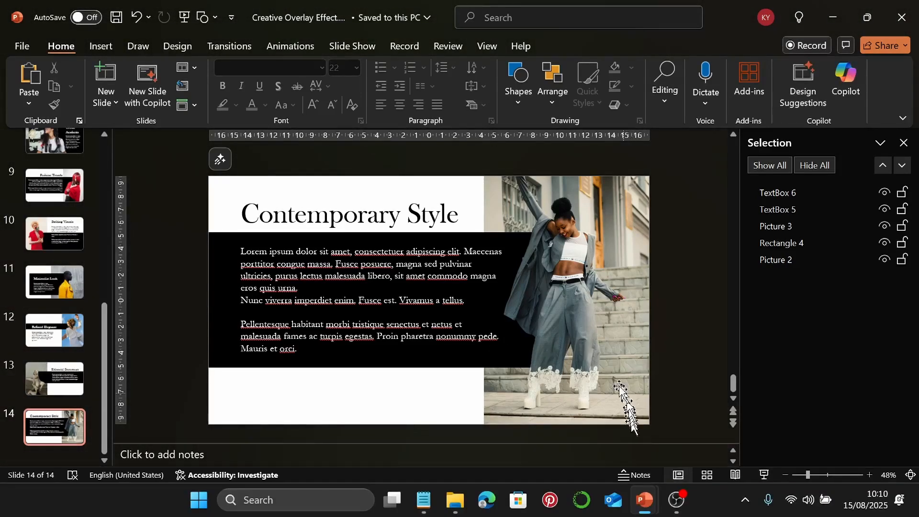
{"action": "left_click", "coordinate": [106, 74]}
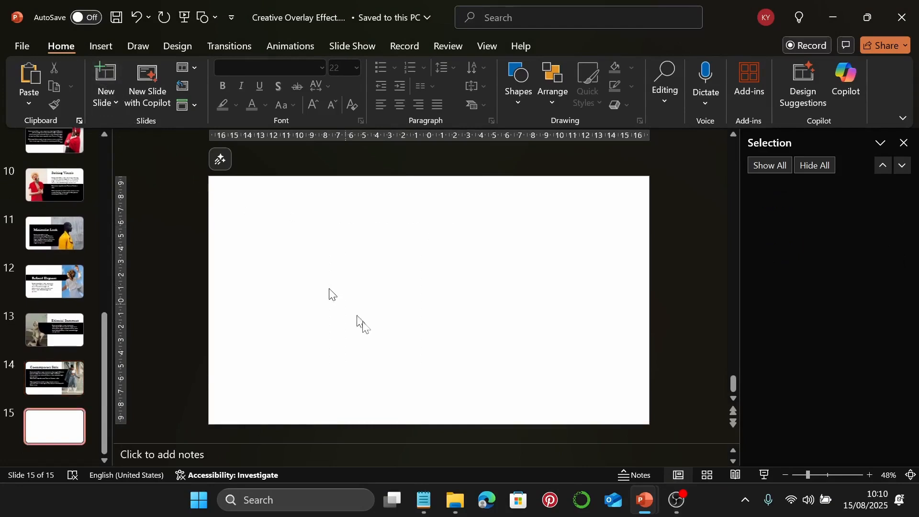
Drag pexels-godisable-jacob-226636-1075776.jpg from the image folder onto slide 15, toward the left
{"action": "left_click", "coordinate": [461, 493]}
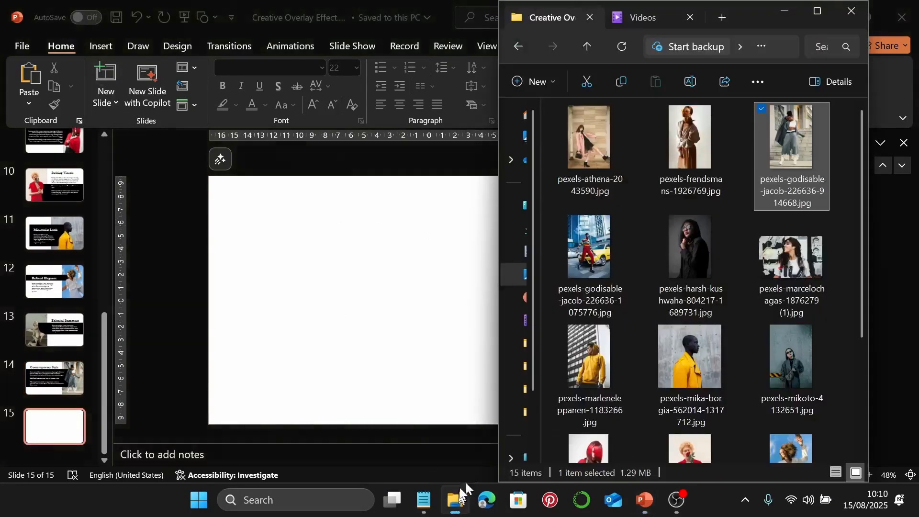
{"action": "left_click", "coordinate": [589, 248]}
{"action": "left_click_drag", "start_coordinate": [589, 248], "coordinate": [389, 291]}
{"action": "left_click_drag", "start_coordinate": [461, 315], "coordinate": [361, 296]}
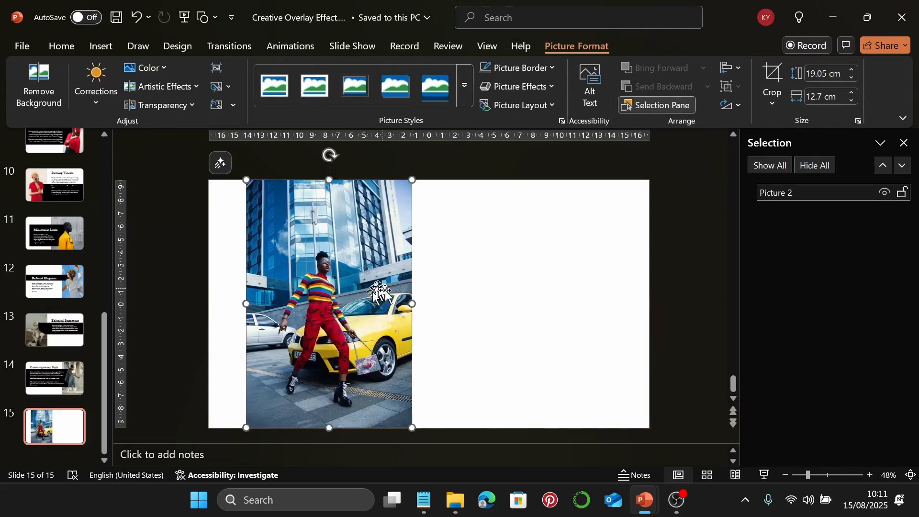
Duplicate the yellow-car photo, remove the copy's background, and keep the cutout over the original
{"action": "key", "text": "ctrl+d"}
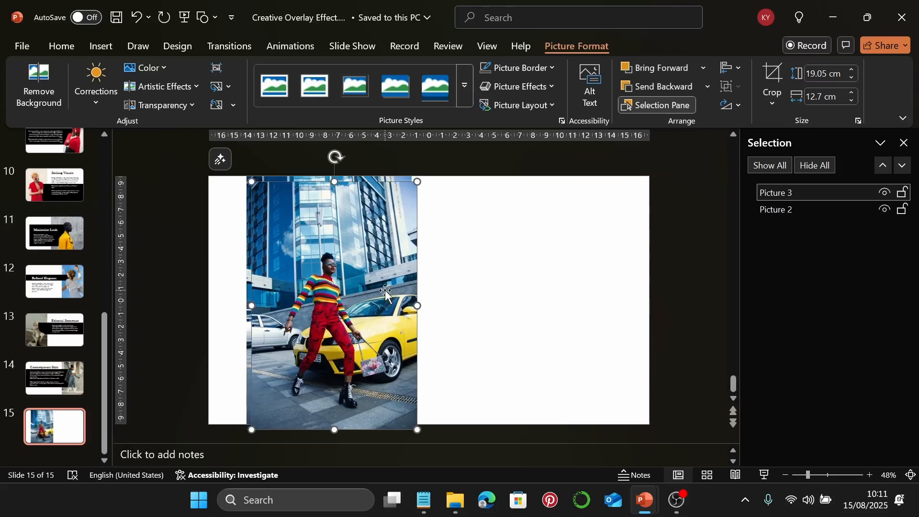
{"action": "left_click_drag", "start_coordinate": [386, 289], "coordinate": [379, 280]}
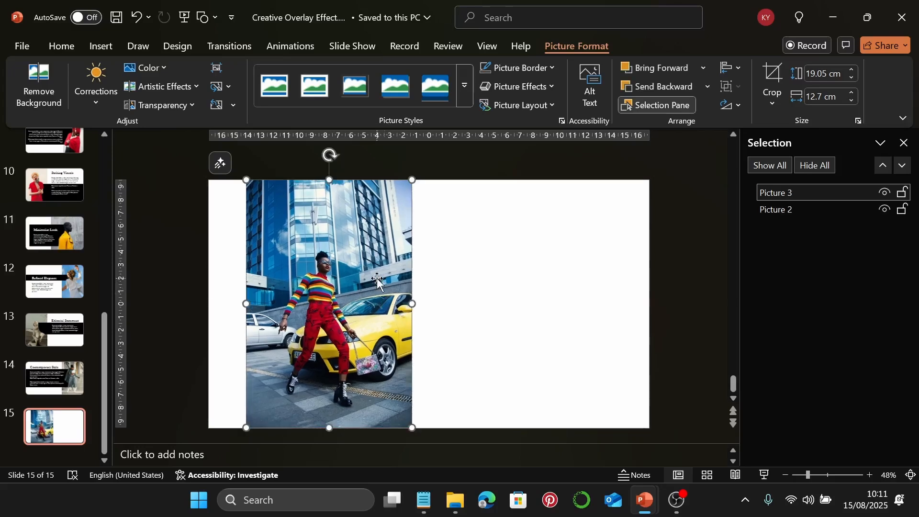
{"action": "left_click", "coordinate": [38, 86]}
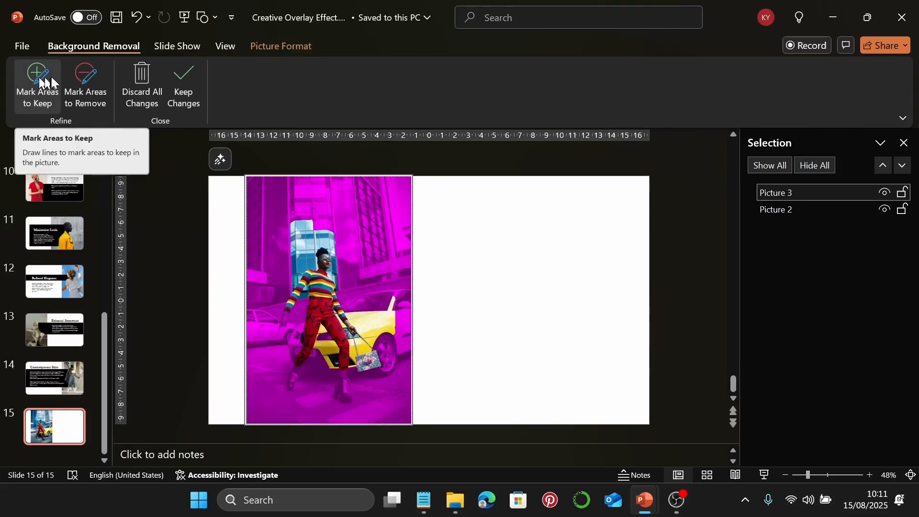
{"action": "left_click", "coordinate": [72, 102]}
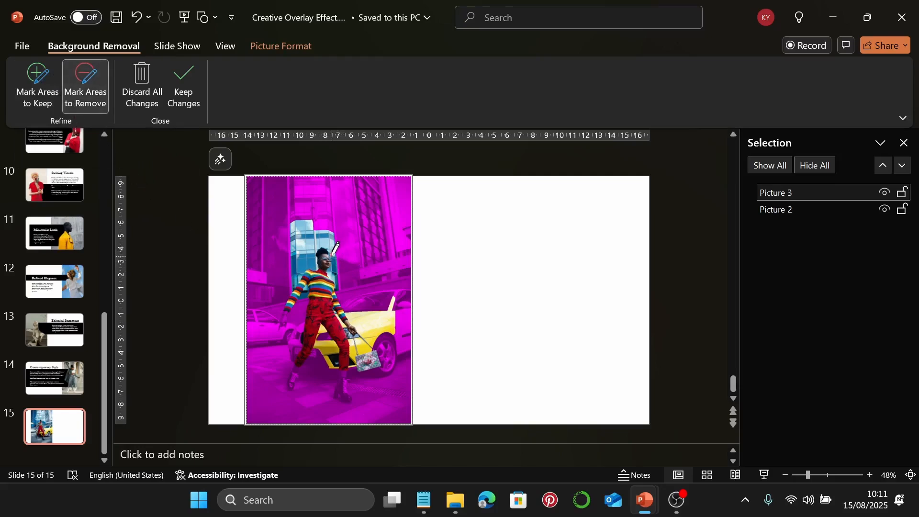
{"action": "mouse_move", "coordinate": [334, 250]}
{"action": "left_mouse_down"}
{"action": "mouse_move", "coordinate": [341, 286]}
{"action": "mouse_move", "coordinate": [342, 253]}
{"action": "mouse_move", "coordinate": [333, 249]}
{"action": "left_mouse_up"}
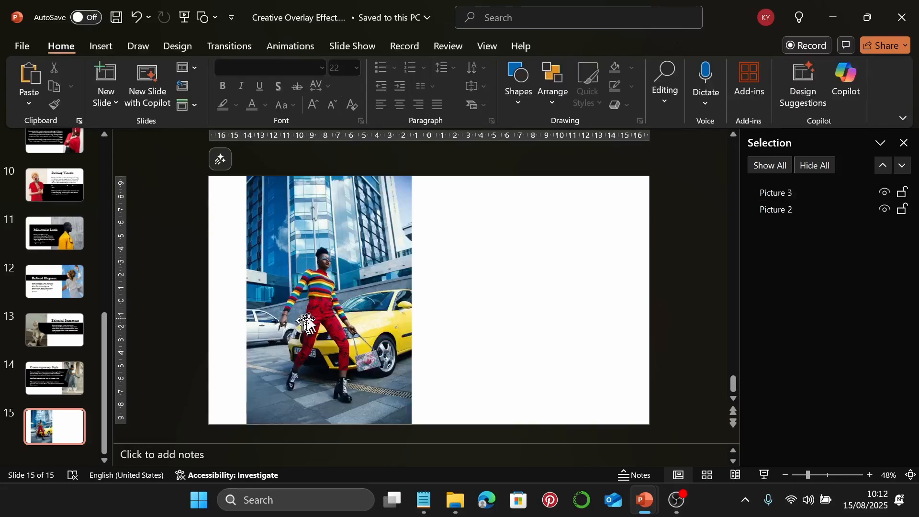
{"action": "left_click", "coordinate": [308, 318]}
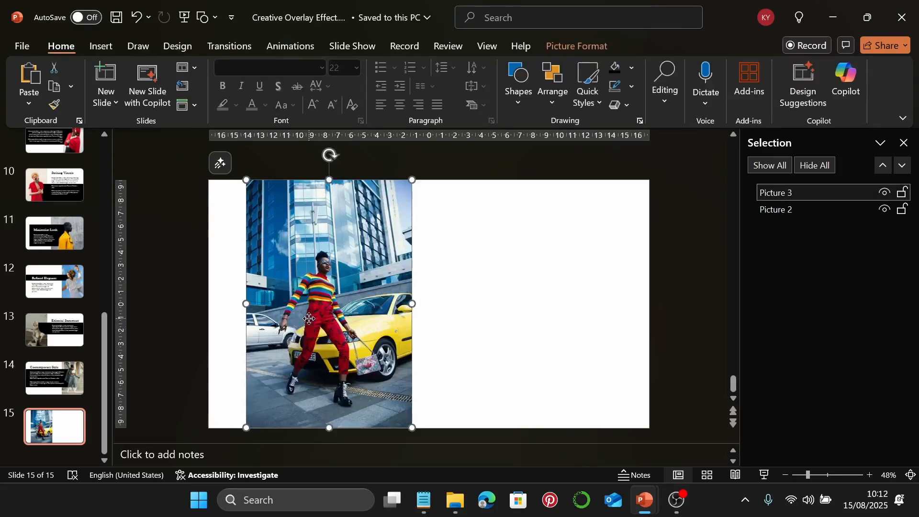
{"action": "left_click_drag", "start_coordinate": [310, 319], "coordinate": [458, 320]}
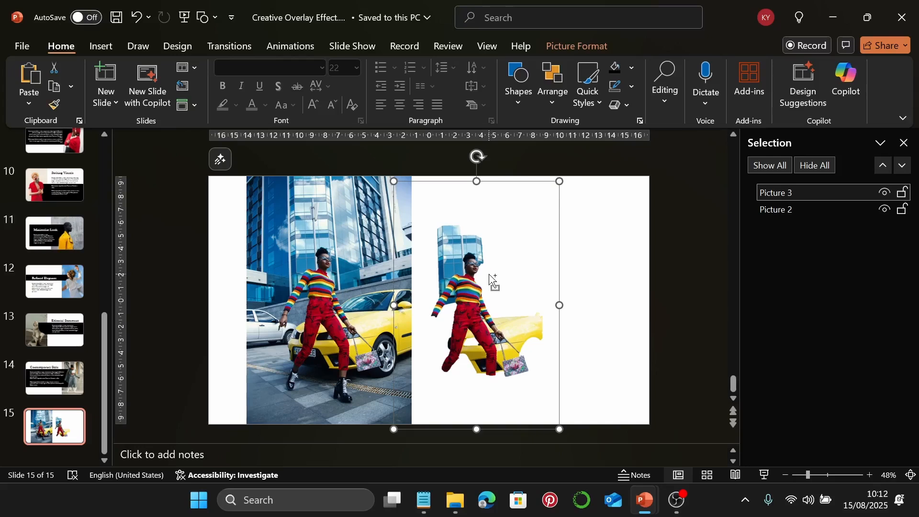
{"action": "key", "text": "ctrl+z"}
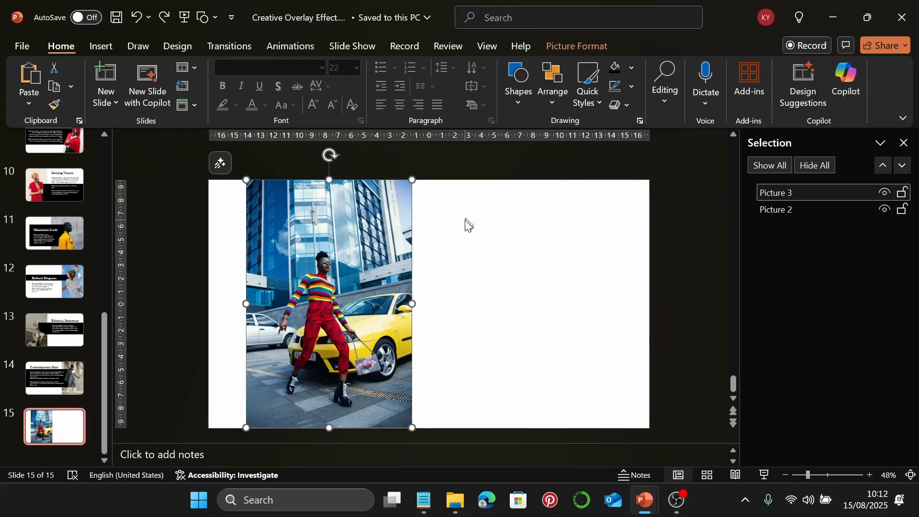
{"action": "left_click", "coordinate": [467, 224]}
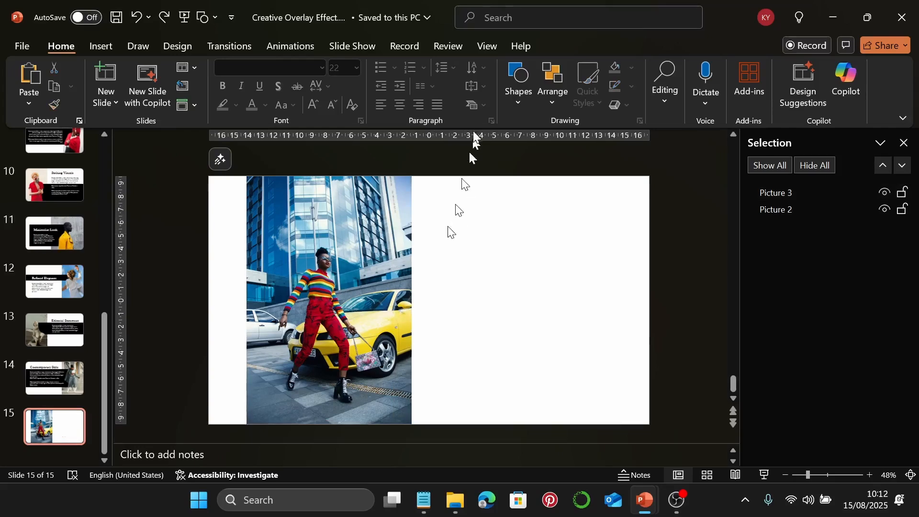
Draw a black rectangle across the woman's torso, sized 3.7 cm high by 8.4 cm wide
{"action": "left_click", "coordinate": [511, 82]}
{"action": "left_click", "coordinate": [563, 141]}
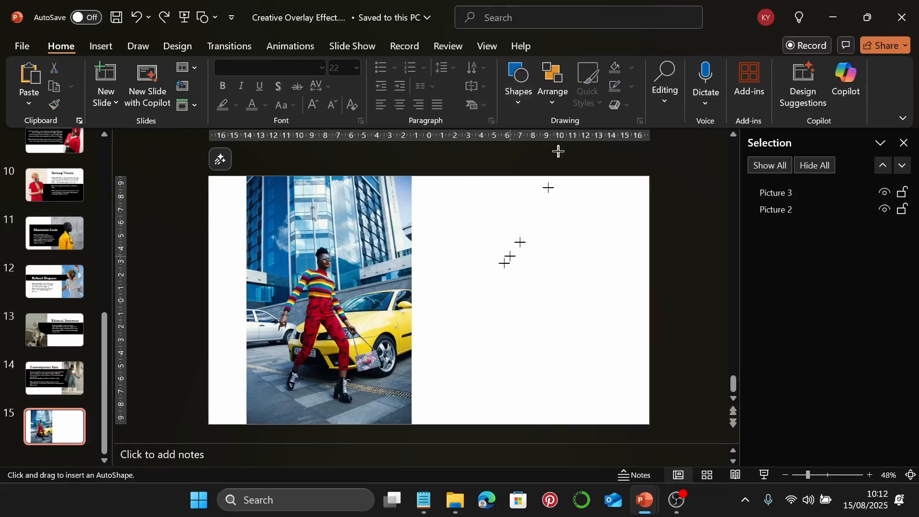
{"action": "left_click_drag", "start_coordinate": [322, 254], "coordinate": [407, 295]}
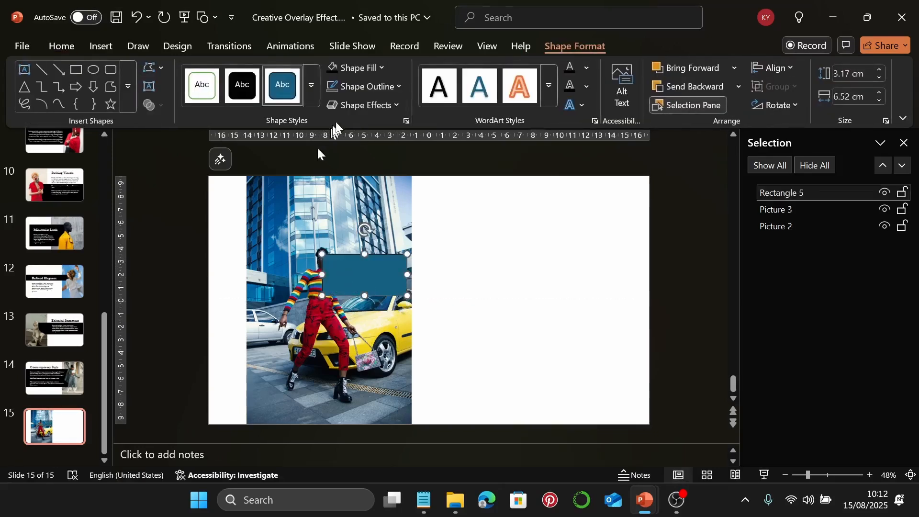
{"action": "left_click", "coordinate": [336, 73]}
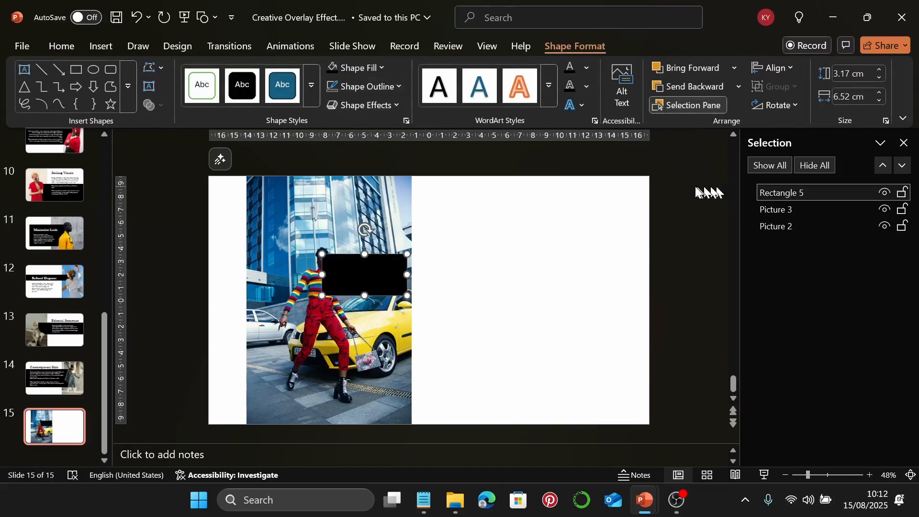
{"action": "left_click", "coordinate": [847, 76]}
{"action": "type", "text": "3.7"}
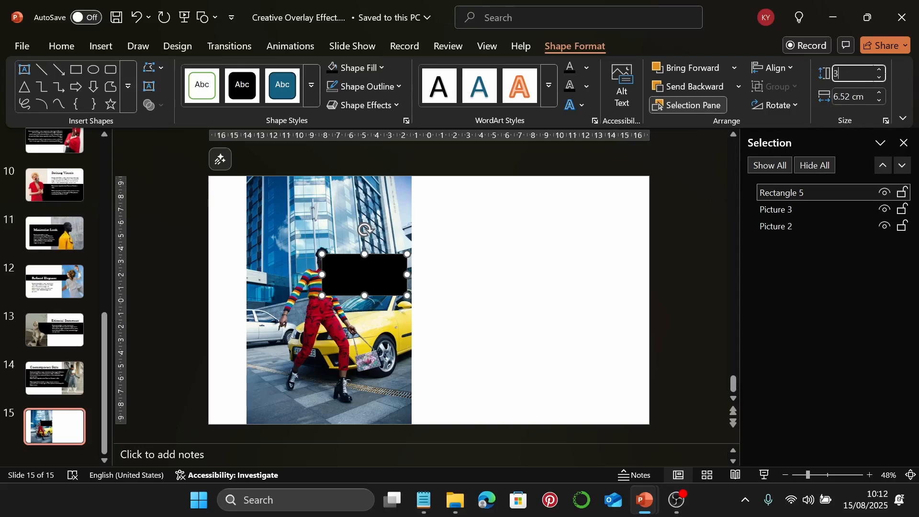
{"action": "key", "text": "Return"}
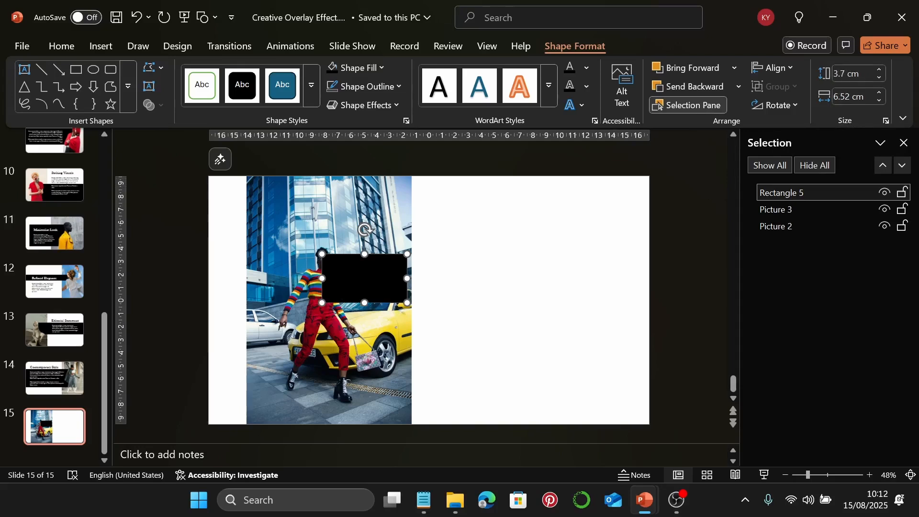
{"action": "left_click", "coordinate": [846, 107]}
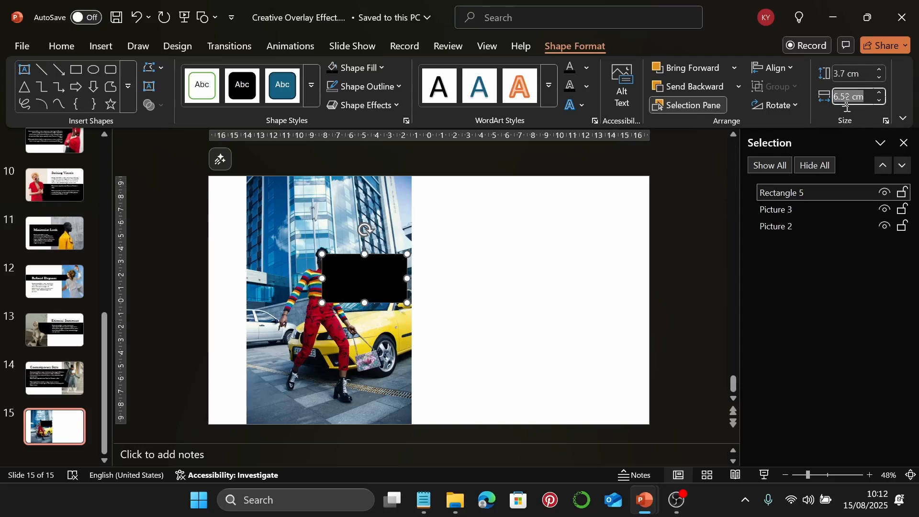
{"action": "type", "text": "8.4"}
{"action": "key", "text": "Return"}
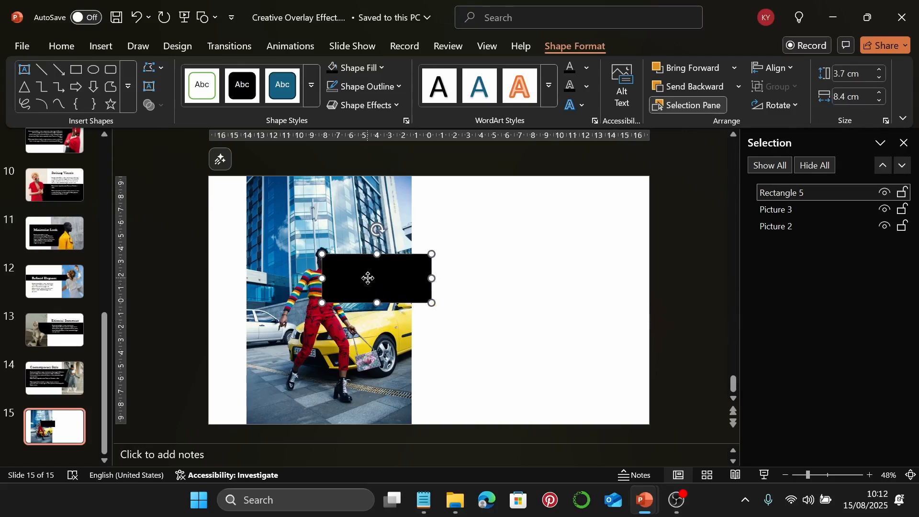
Adjust the band's position and layer it behind the woman cutout
{"action": "left_click_drag", "start_coordinate": [368, 278], "coordinate": [371, 280]}
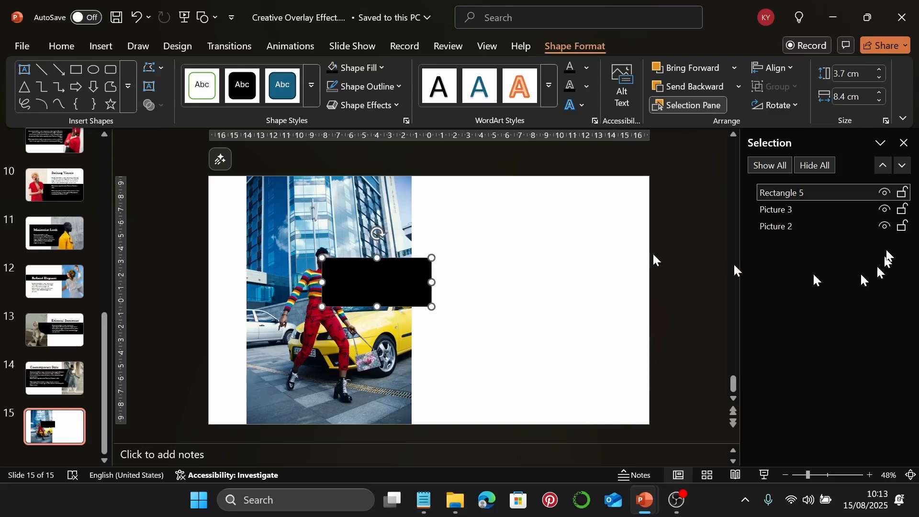
{"action": "left_click_drag", "start_coordinate": [815, 192], "coordinate": [808, 209]}
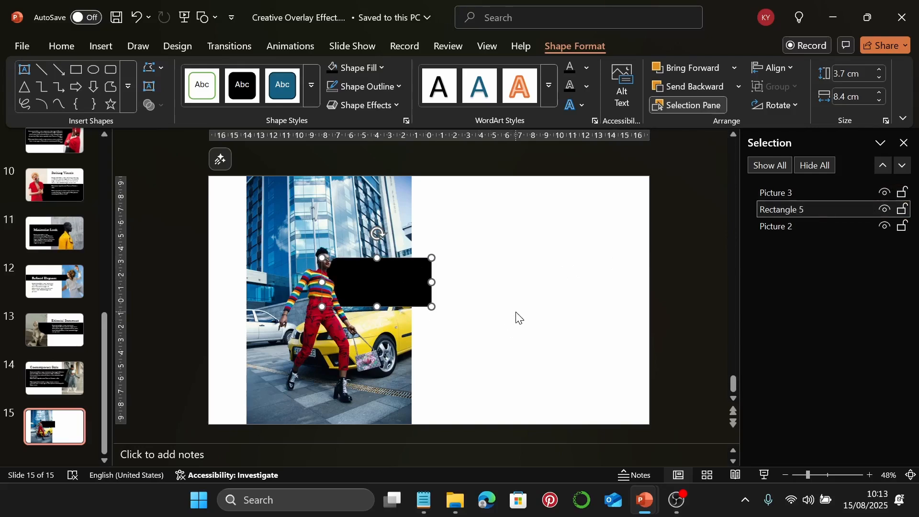
{"action": "key", "text": "ctrl+z"}
{"action": "key", "text": "ctrl+z"}
{"action": "key", "text": "ctrl+z"}
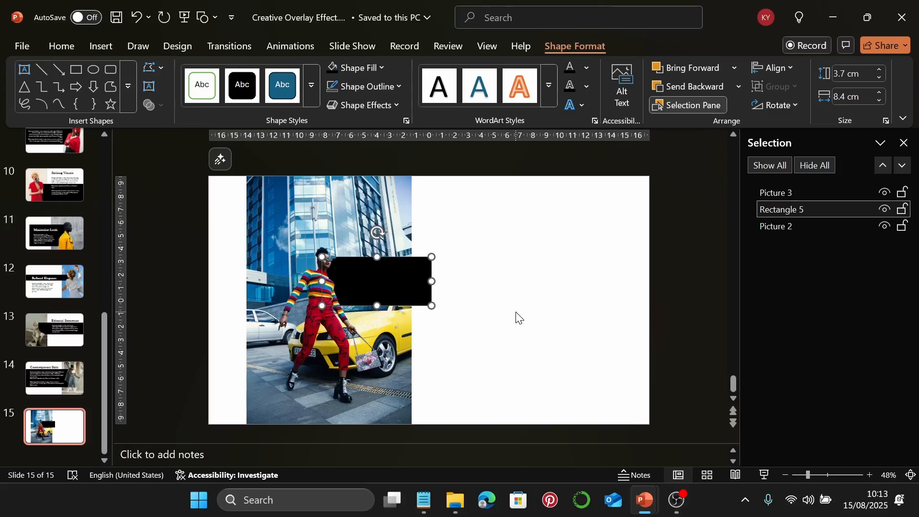